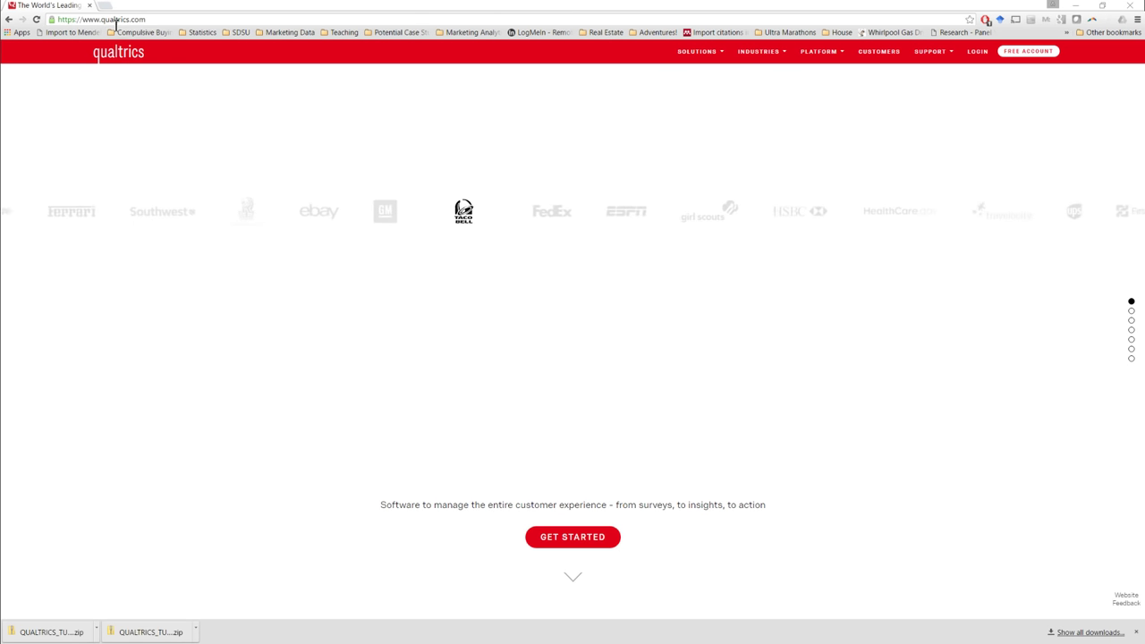
Step: Sign in and create the project CraftBeerConsumerScreenCast in the Undergrad MKTG Res folder, with a second question block
click(979, 52)
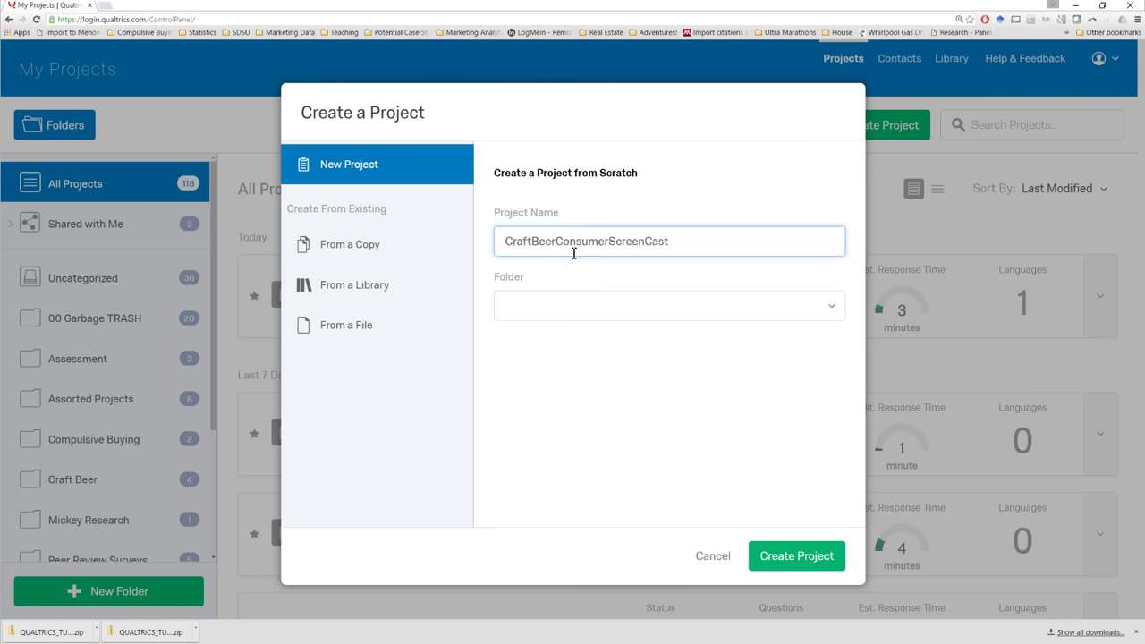
click(605, 304)
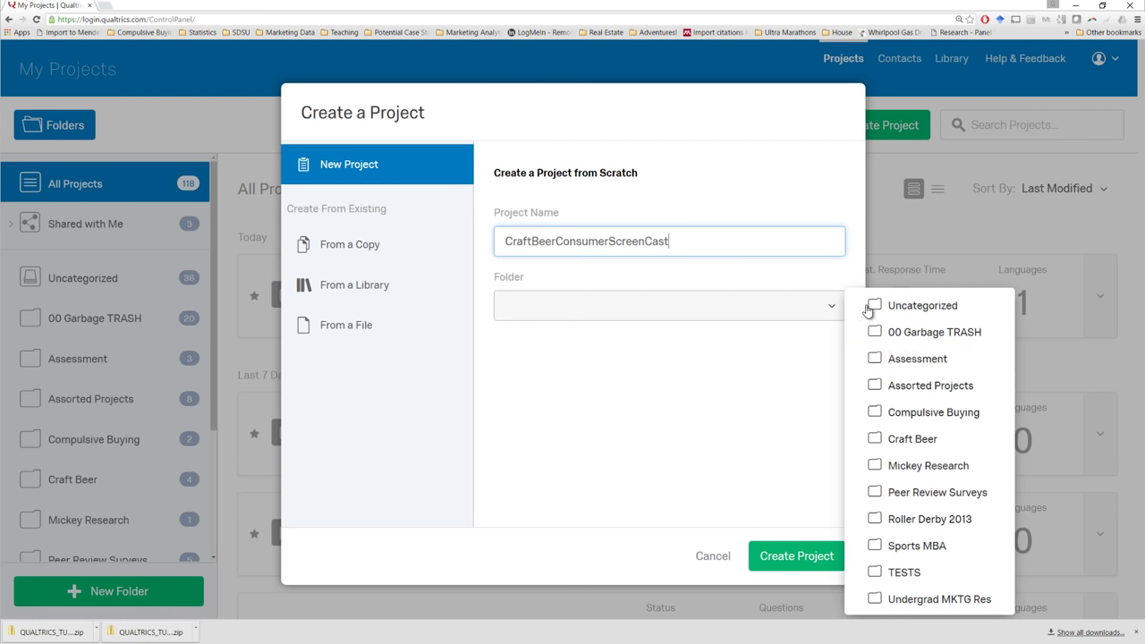
click(923, 600)
click(788, 560)
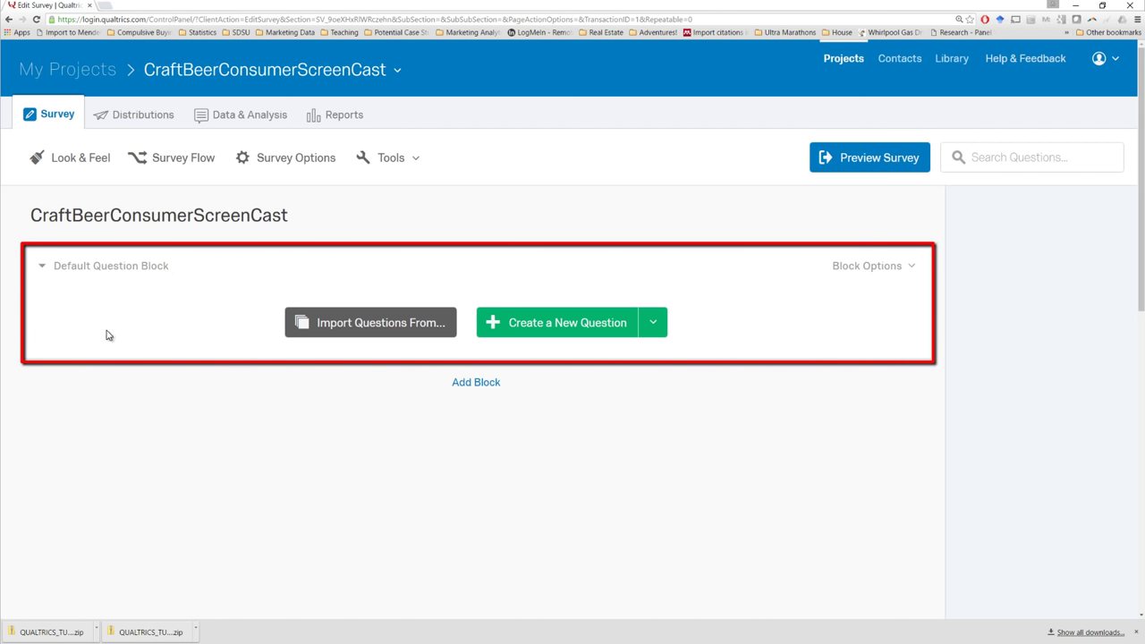
click(470, 385)
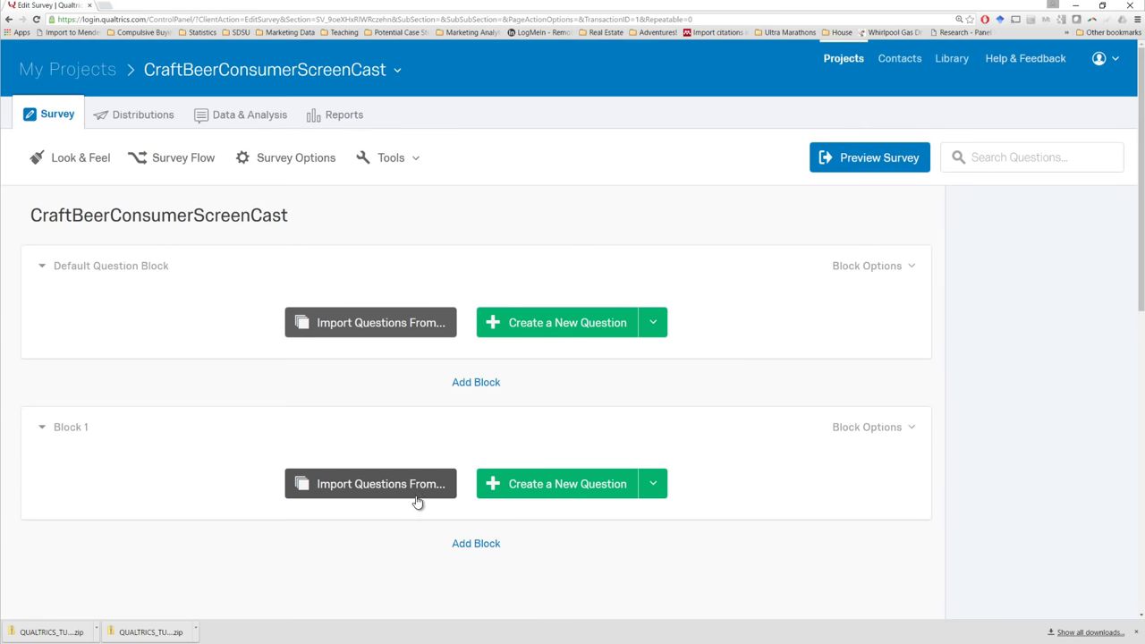
Step: Copy the full INTRODUCTION text, from "We need your help!" to the closing thank-you, from the Word survey document
key(alt+Tab)
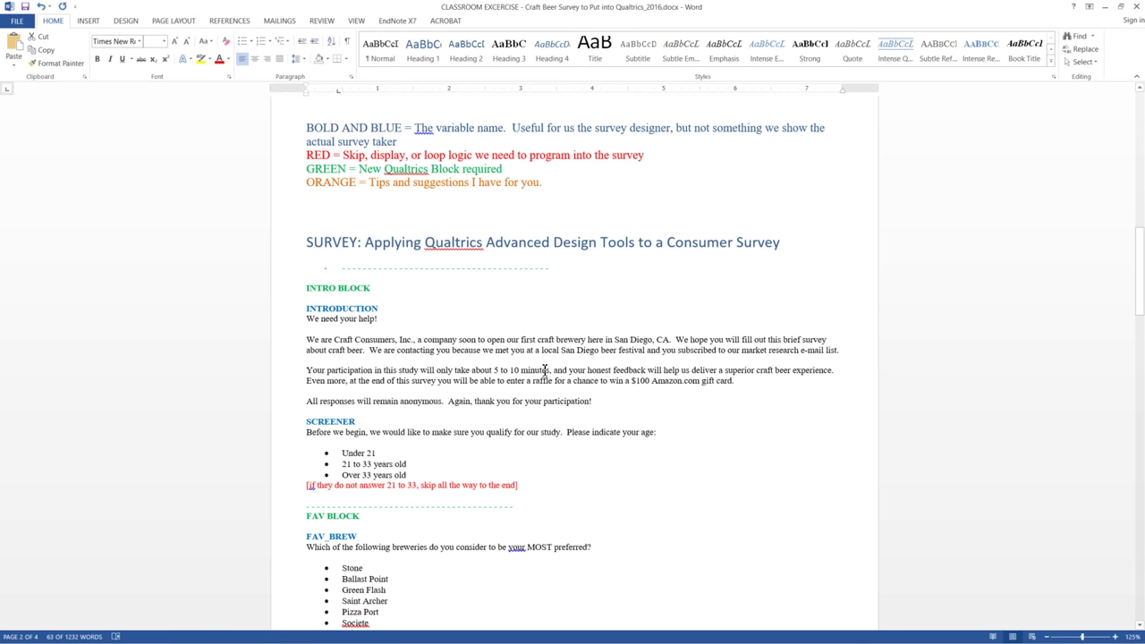
scroll(544, 370, down, 3)
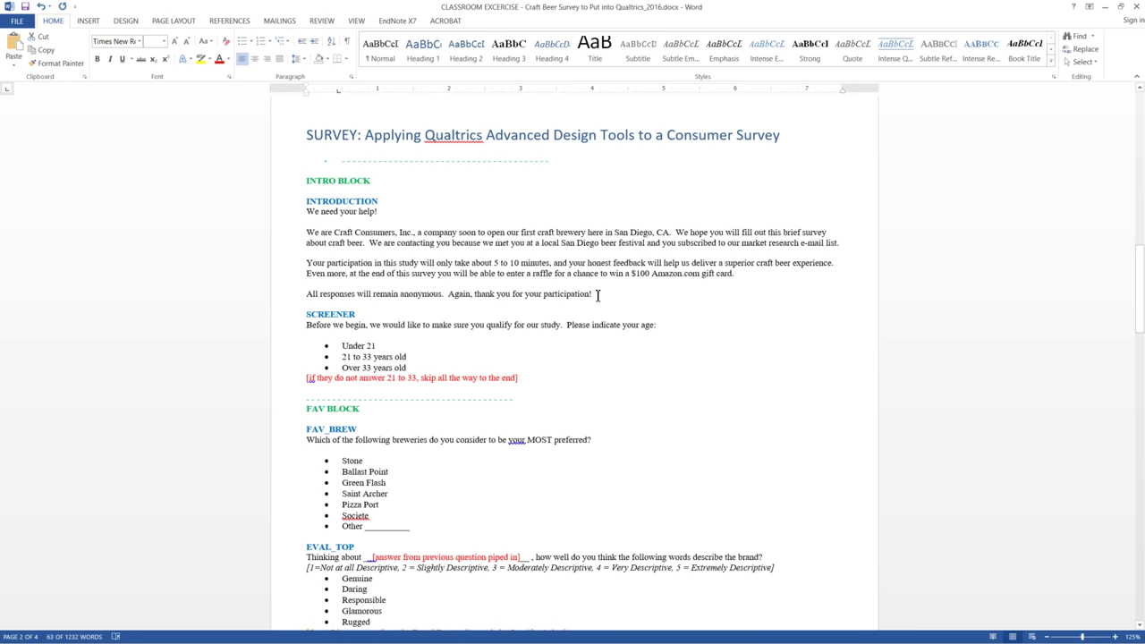
drag(307, 211, 604, 300)
key(ctrl+c)
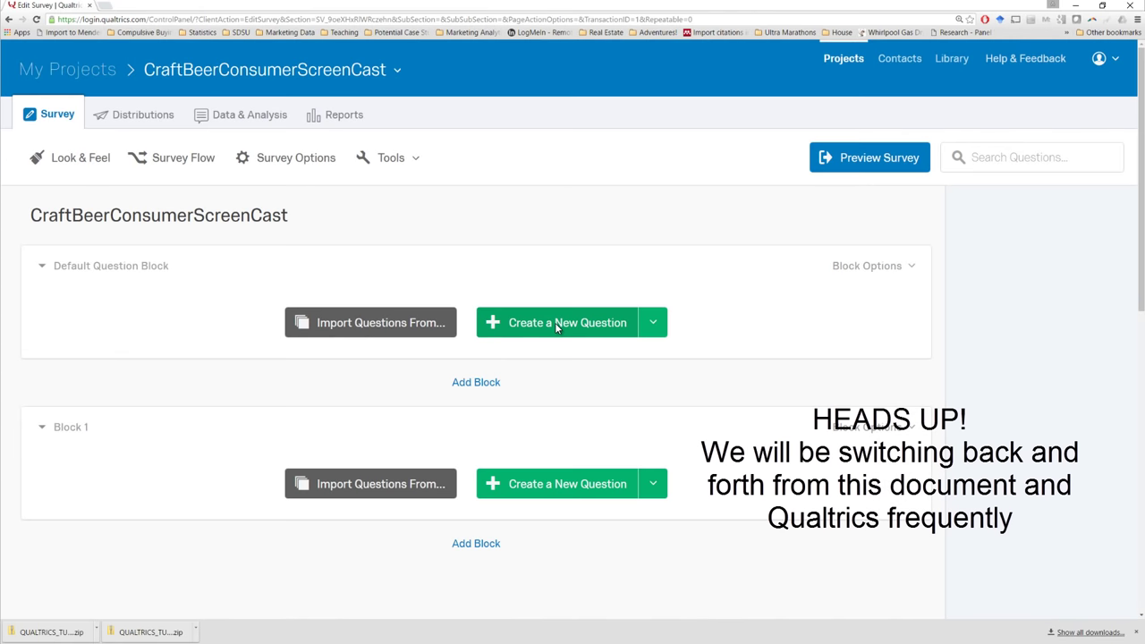
Step: Back in the Qualtrics survey, create a new question in the default block and change its type to Descriptive Text
click(555, 325)
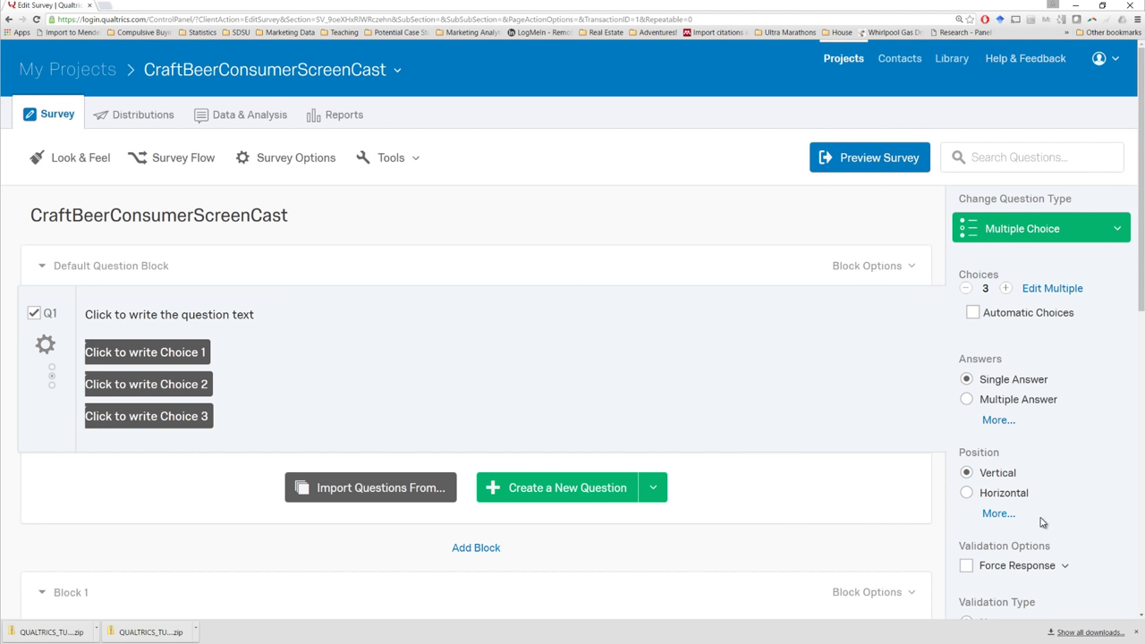
click(1026, 234)
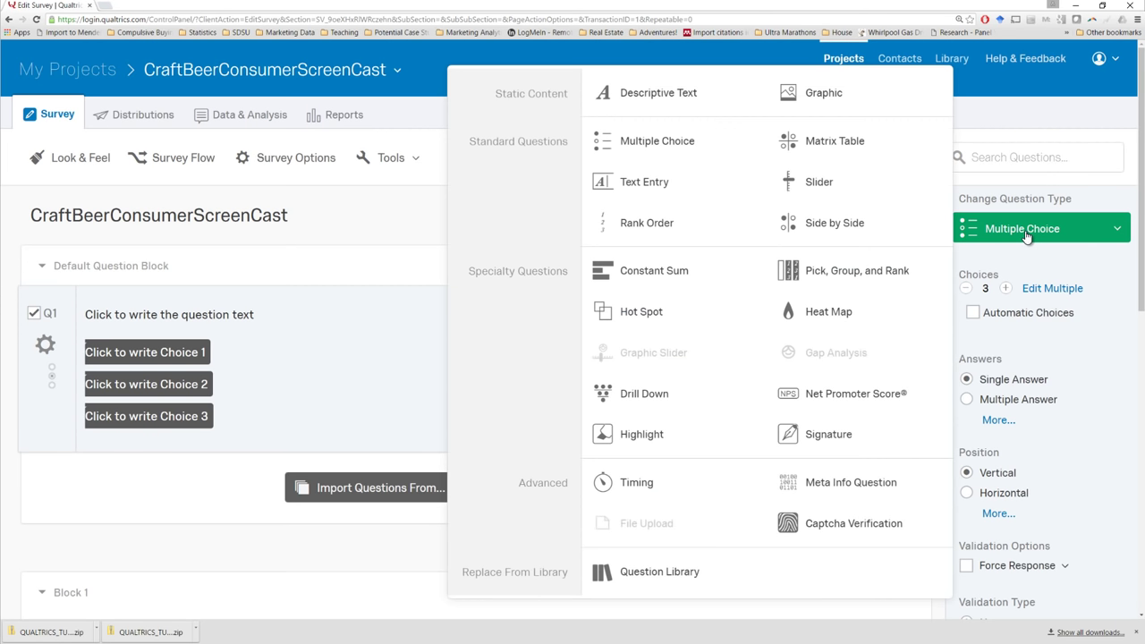
click(646, 96)
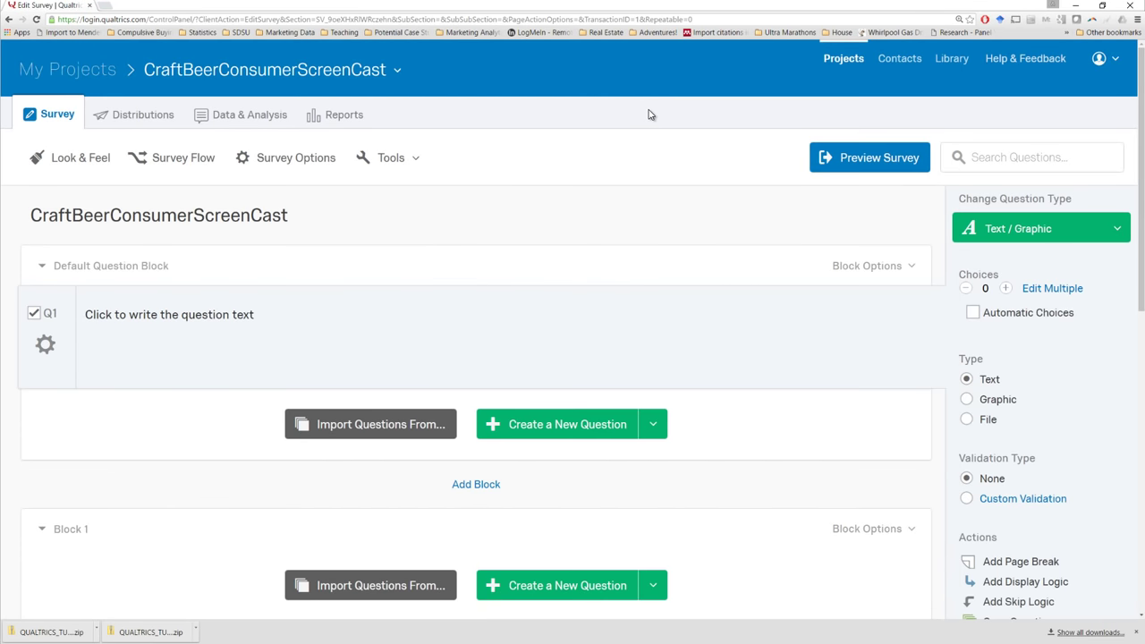
Step: Replace the Q1 placeholder text with the copied introduction and remove its formatting
click(206, 315)
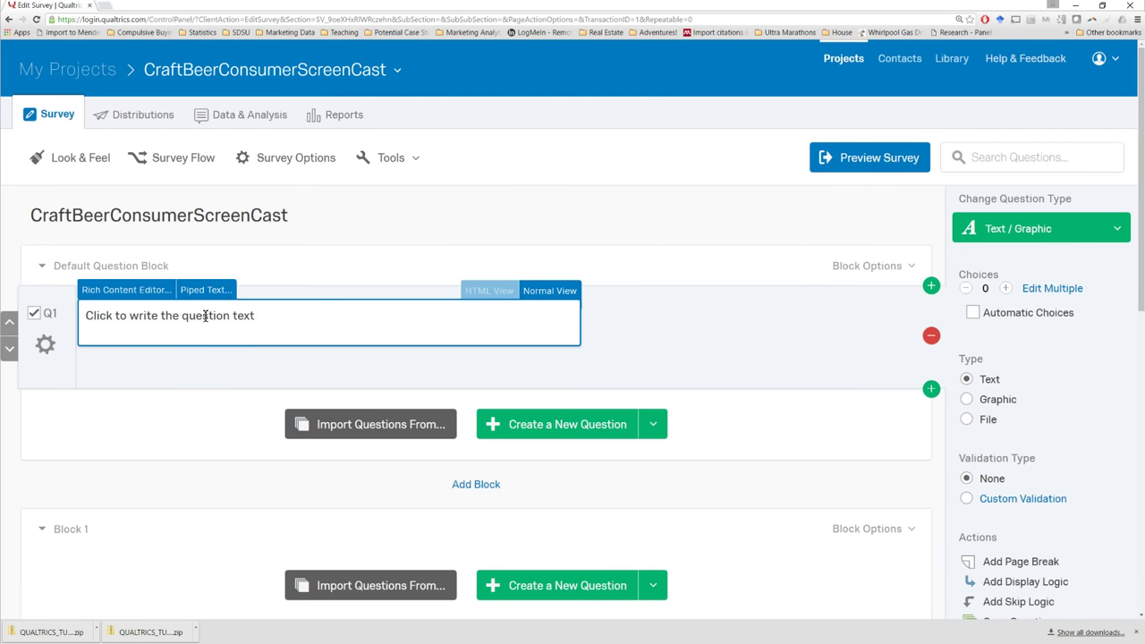
key(ctrl+v)
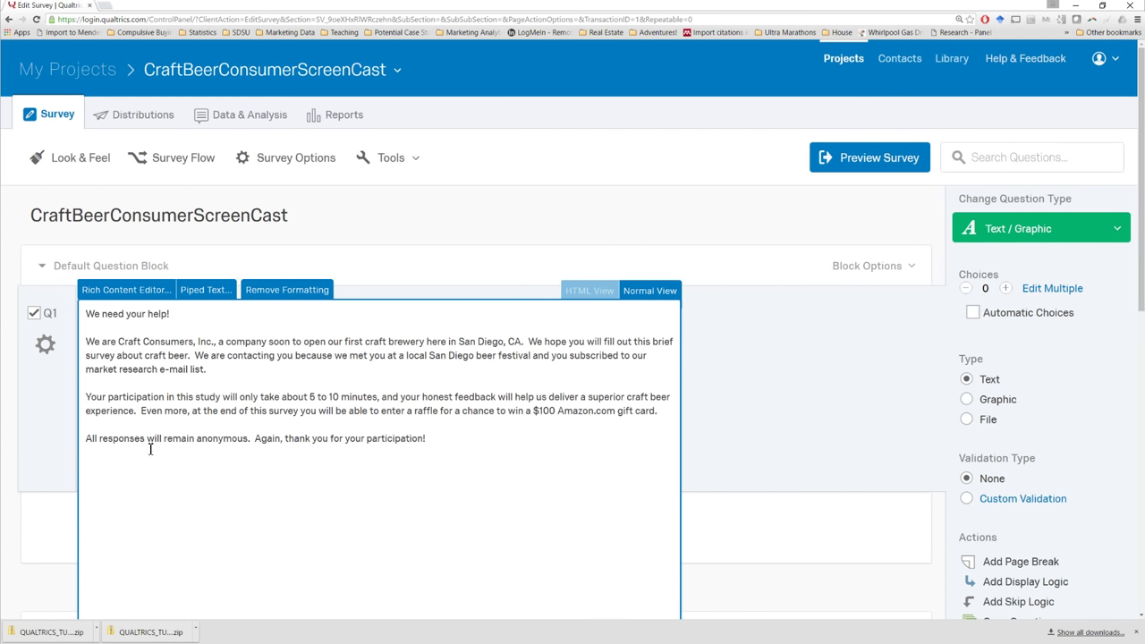
click(304, 291)
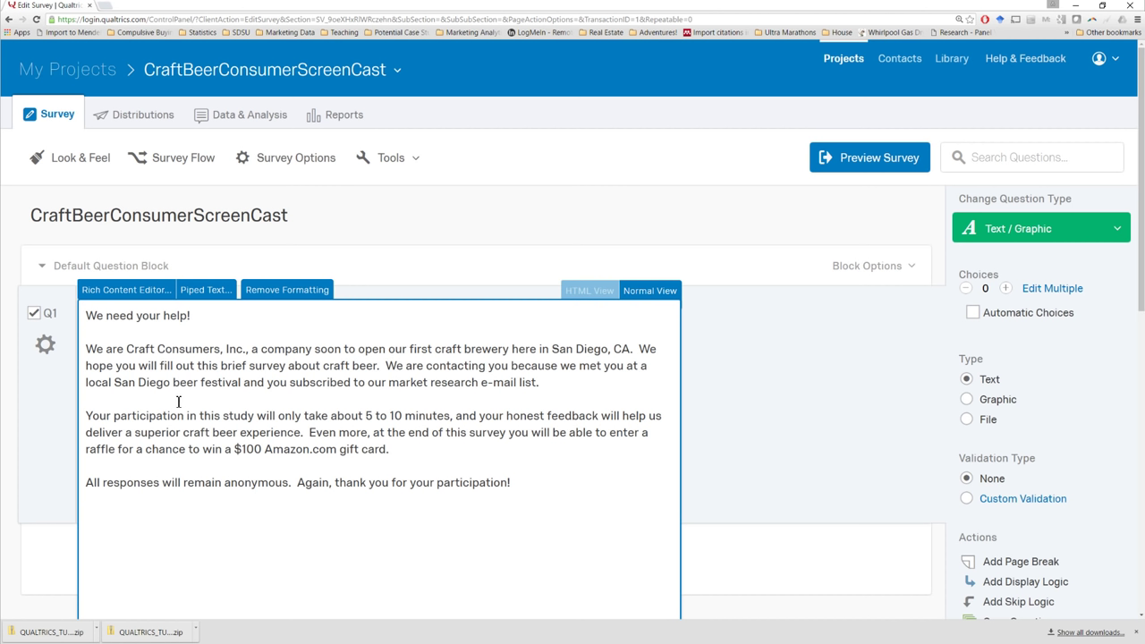
Step: Examine the introduction text in the rich content editor and its HTML source view
click(117, 288)
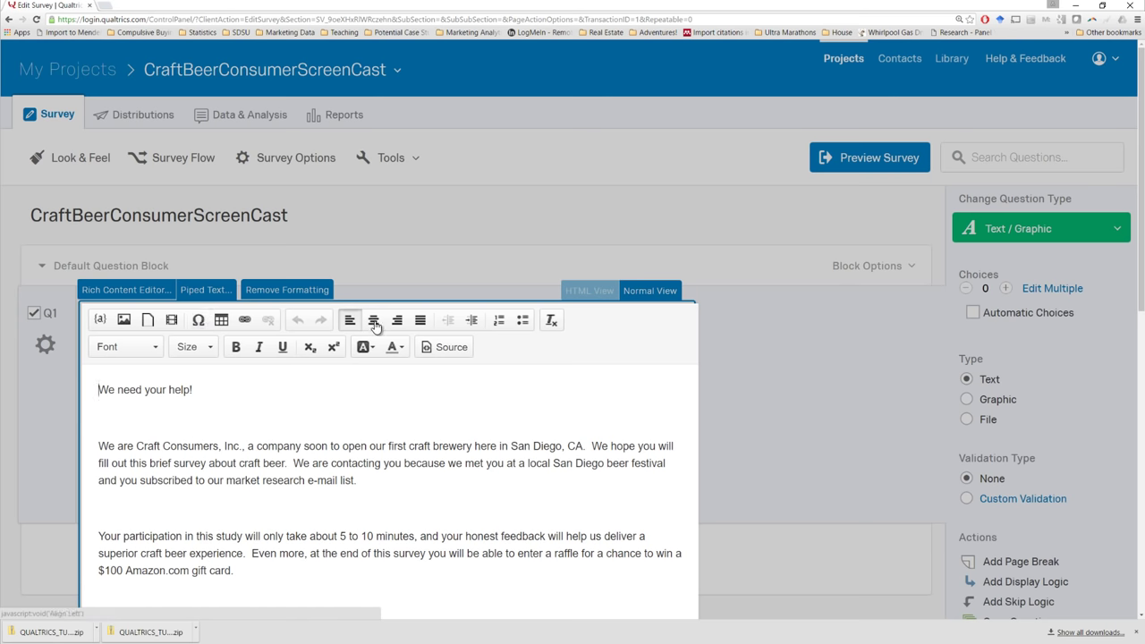
click(445, 347)
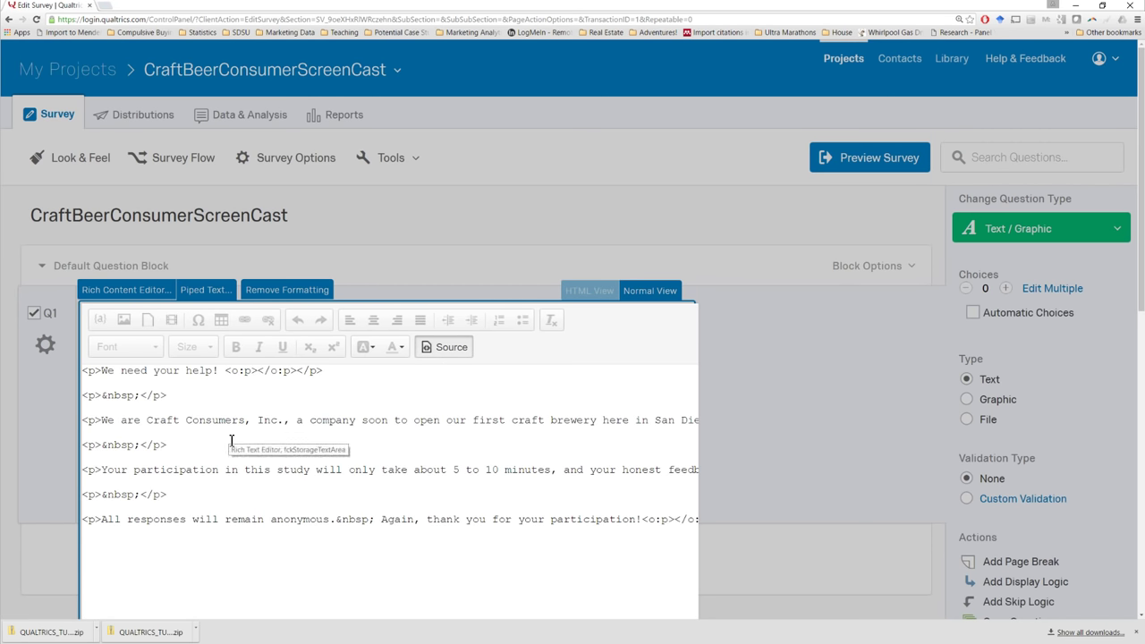
click(626, 273)
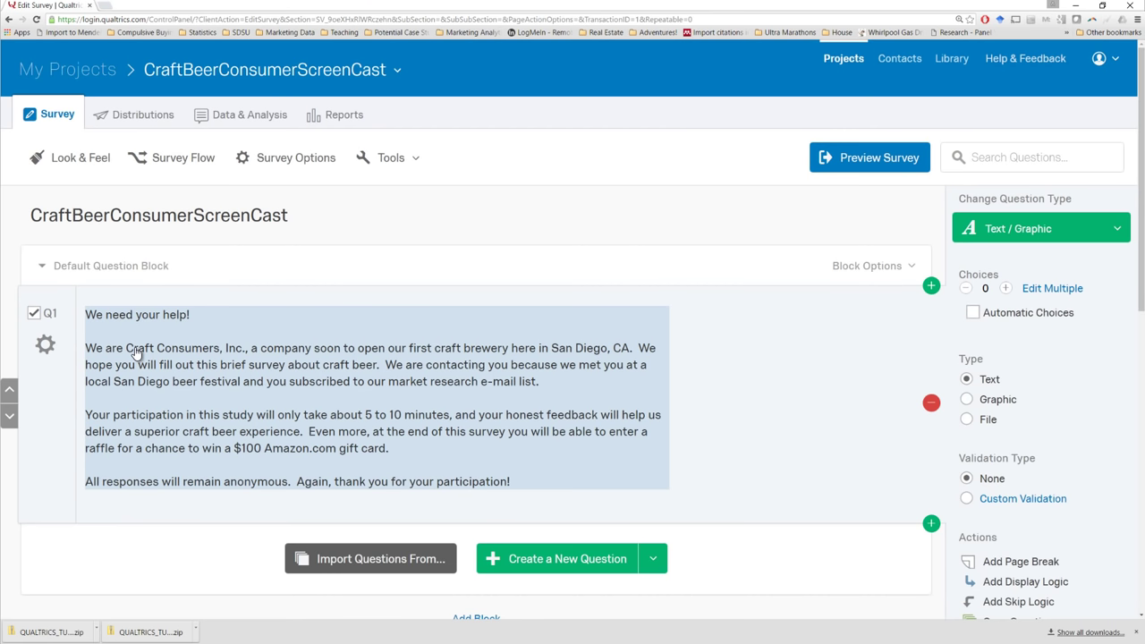
Step: Rename the default question block INTRODUCTION and label its descriptive text question INTRO
triple_click(78, 277)
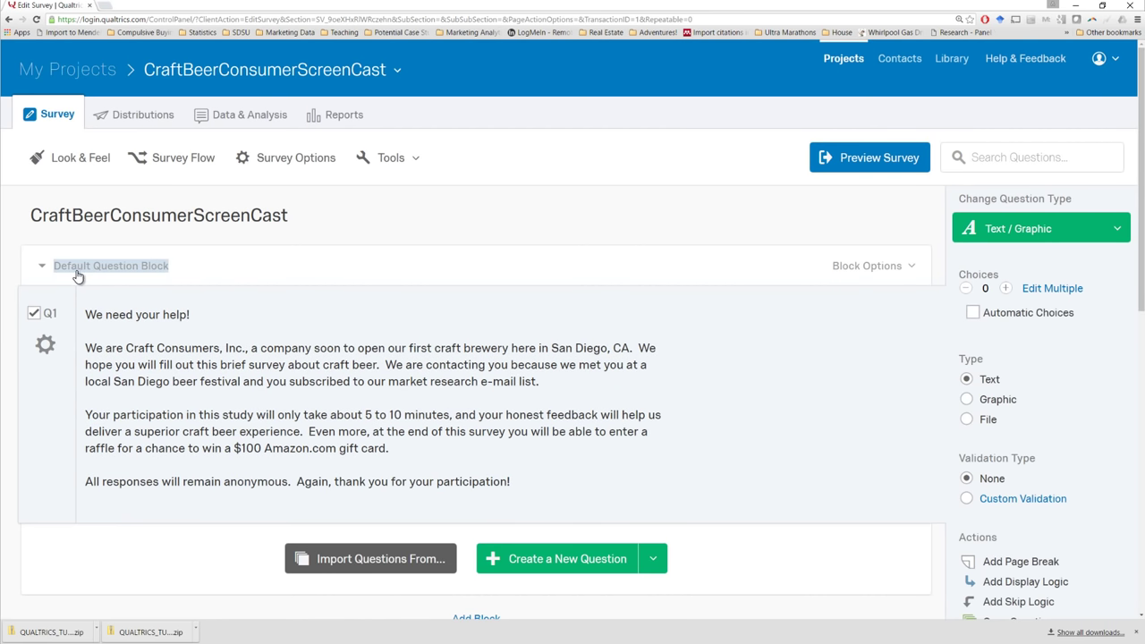
click(90, 269)
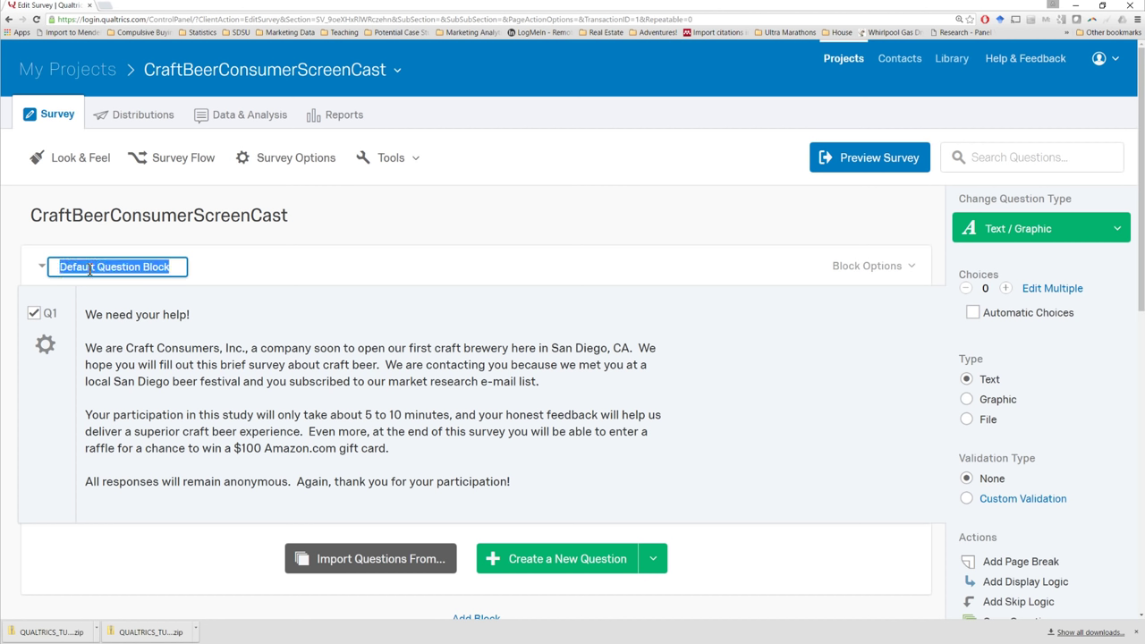
text(IN)
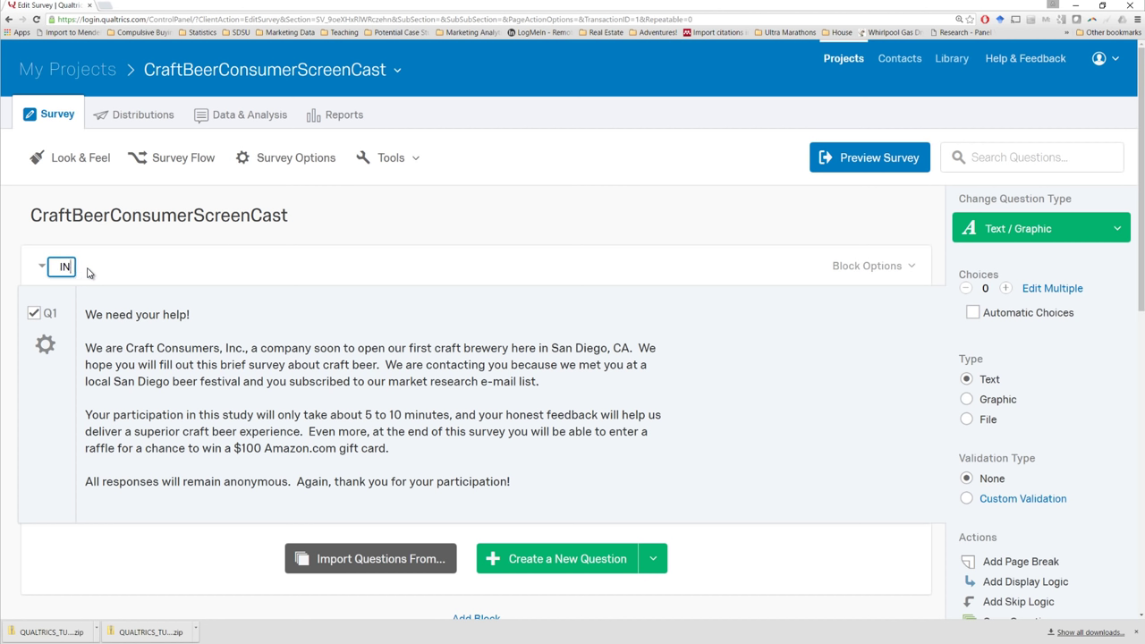
text(TRODUCTION)
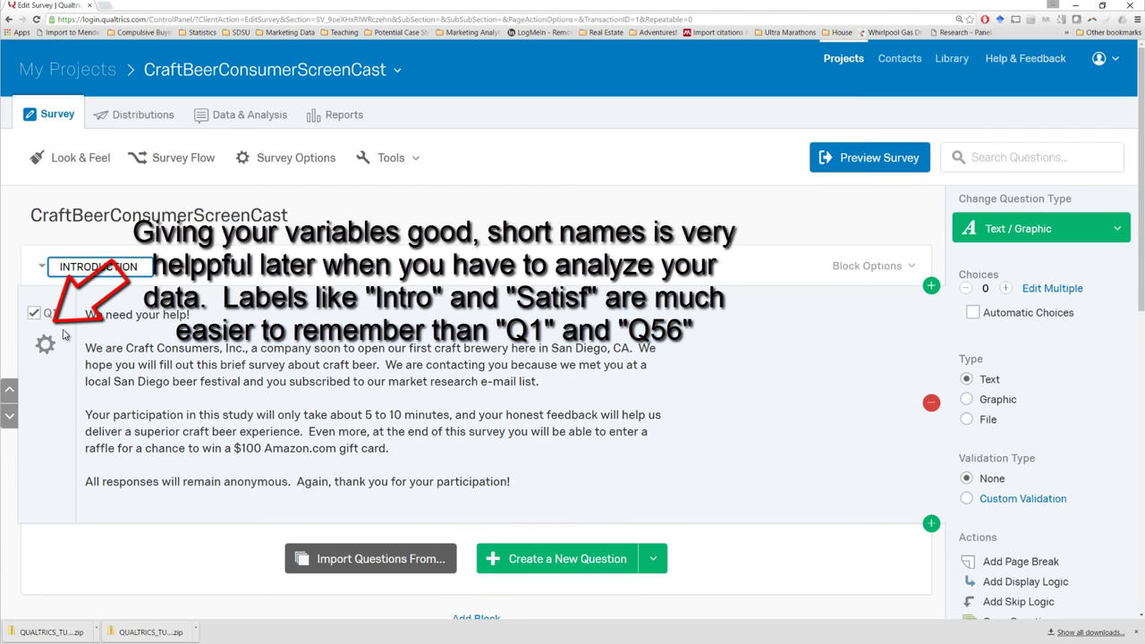
click(49, 315)
text(INTRO)
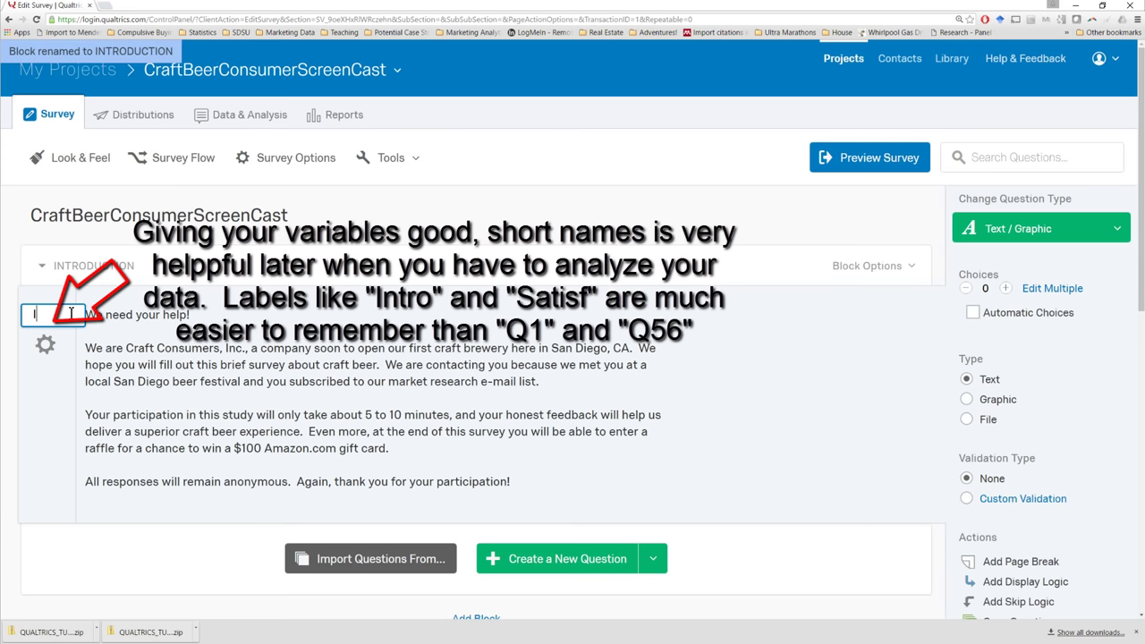
key(Return)
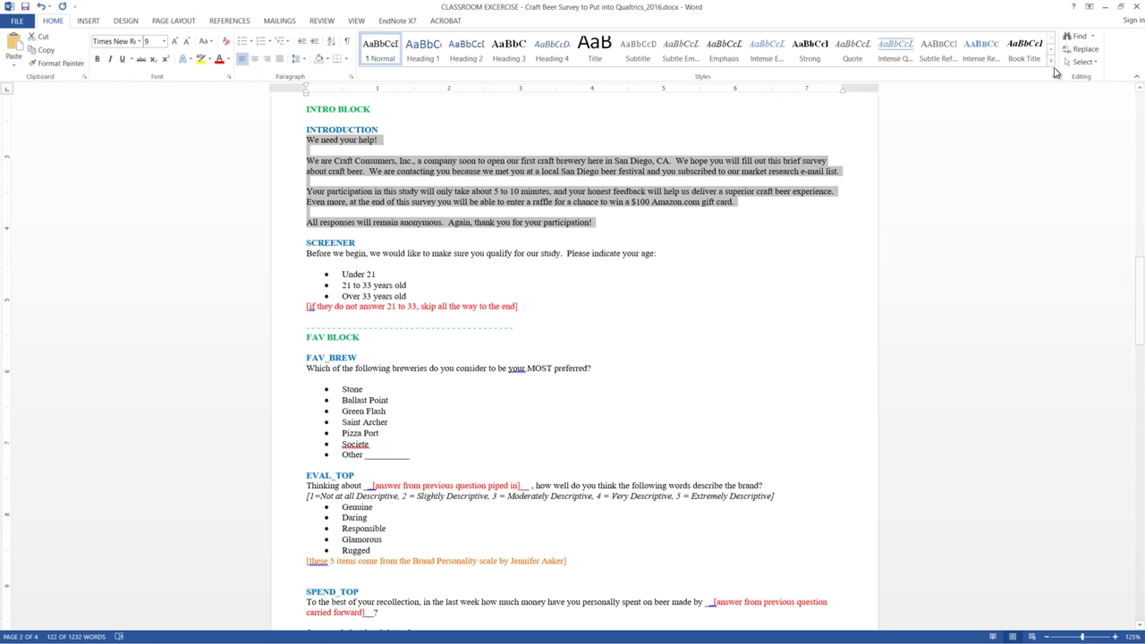
Step: Copy the SCREENER age question and its three answer options from the Word survey document
drag(306, 253, 649, 294)
key(ctrl+c)
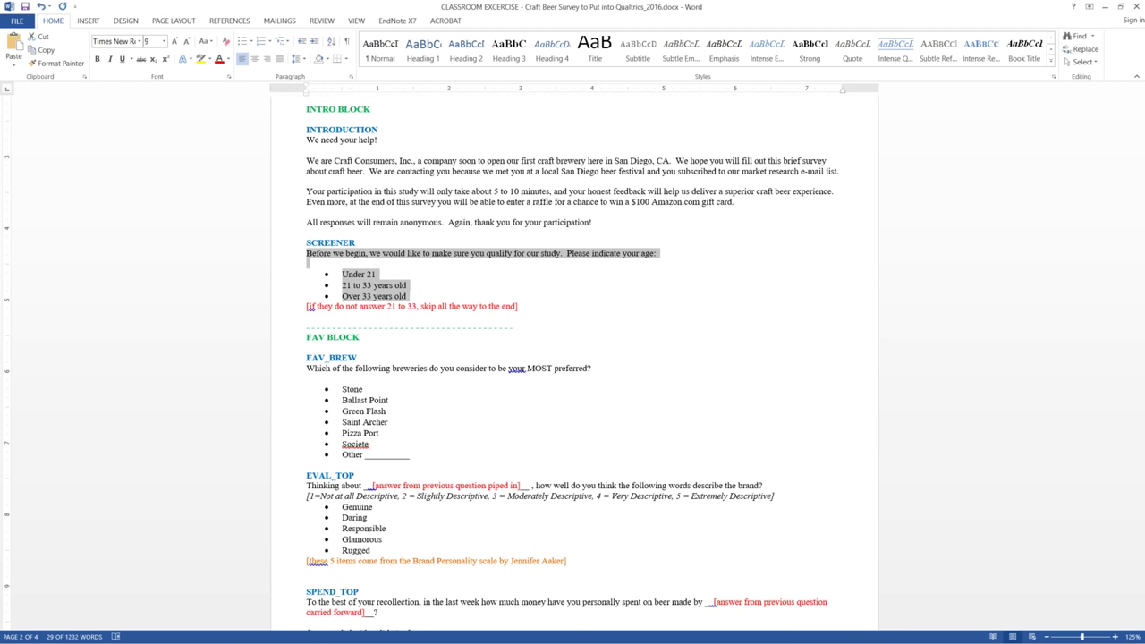
key(alt+Tab)
Step: Create a new multiple choice question in the INTRODUCTION block and label it SCREENER
click(578, 562)
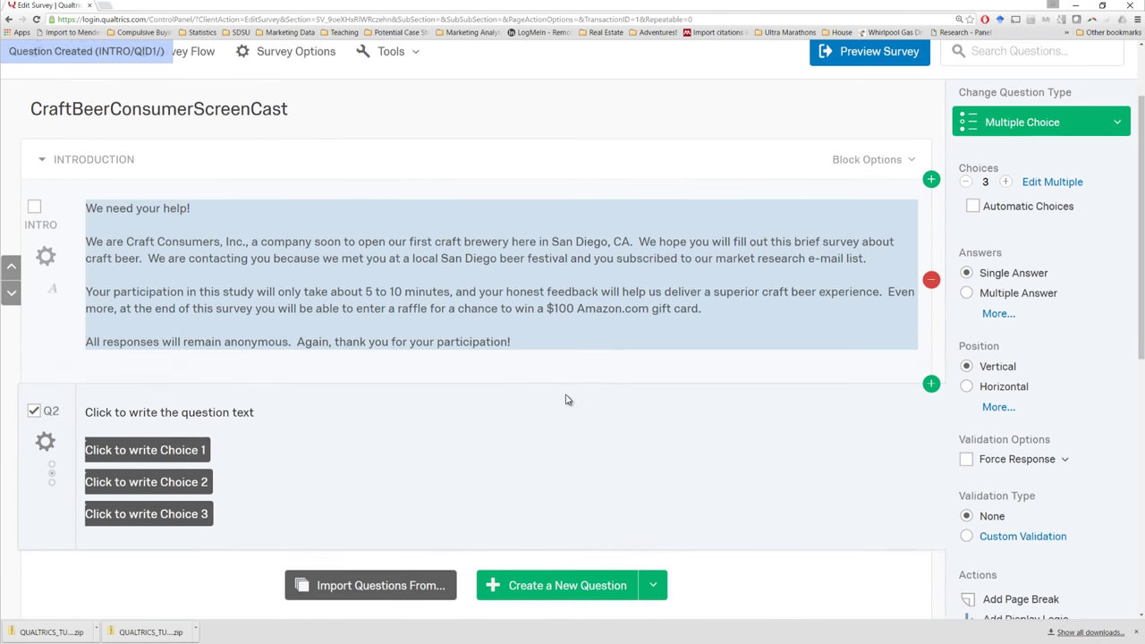
click(54, 407)
text(SCREENER)
Step: Paste the copied age question with its options as the SCREENER question text and remove the formatting
click(262, 407)
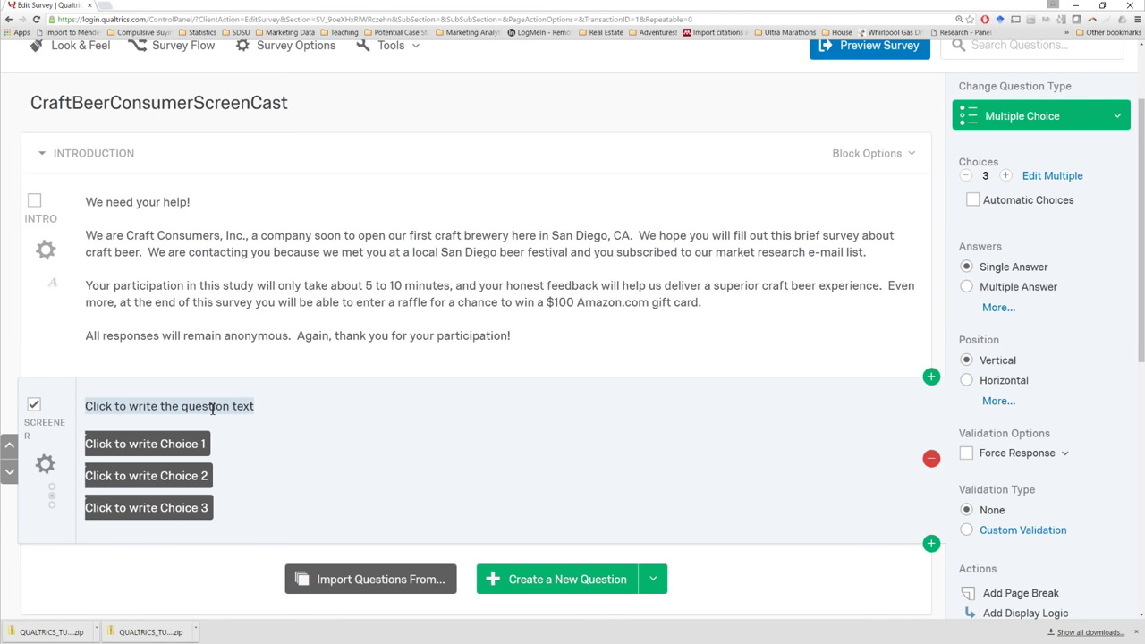
key(ctrl+v)
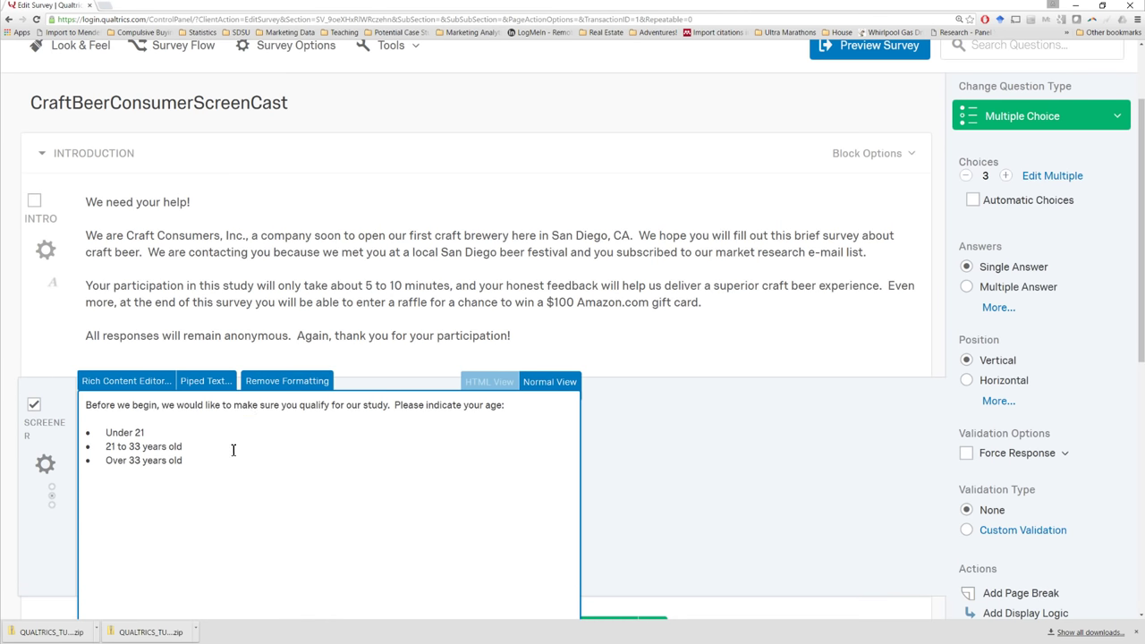
click(291, 385)
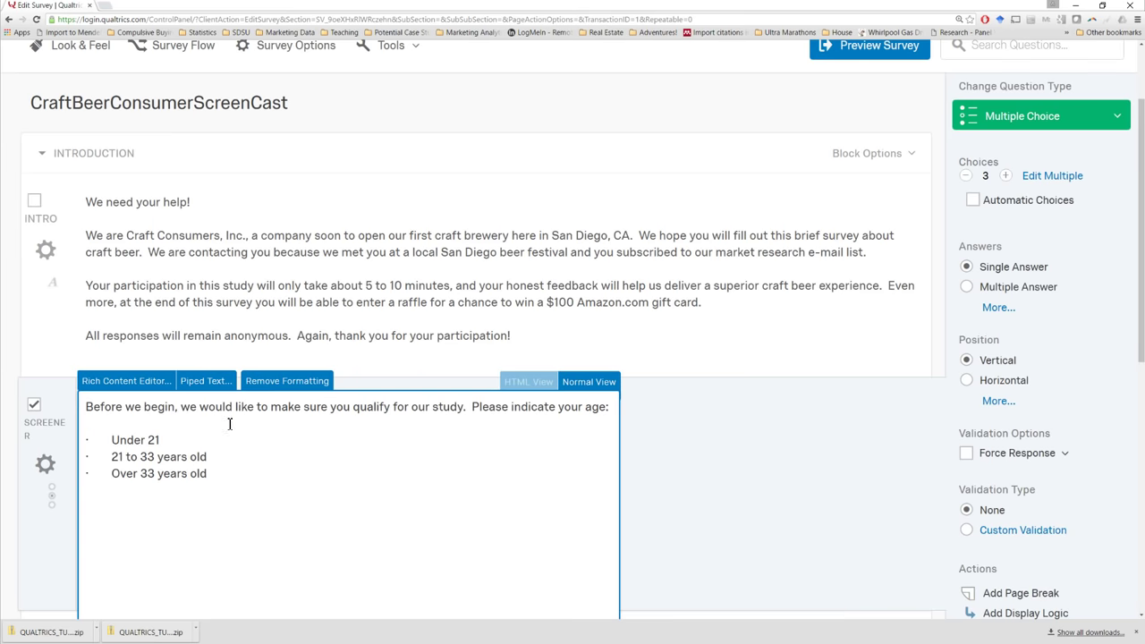
Step: Delete the bullets and indents in front of the three age options in the SCREENER question text
drag(216, 476, 104, 440)
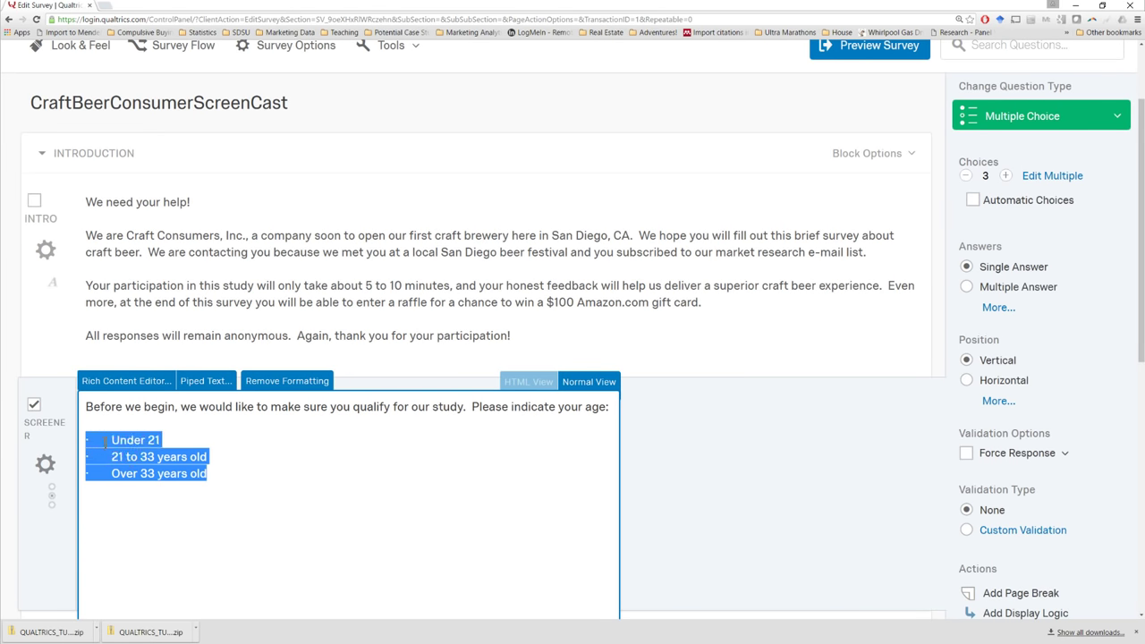
key(Left)
key(BackSpace)
key(BackSpace)
key(BackSpace)
key(BackSpace)
key(BackSpace)
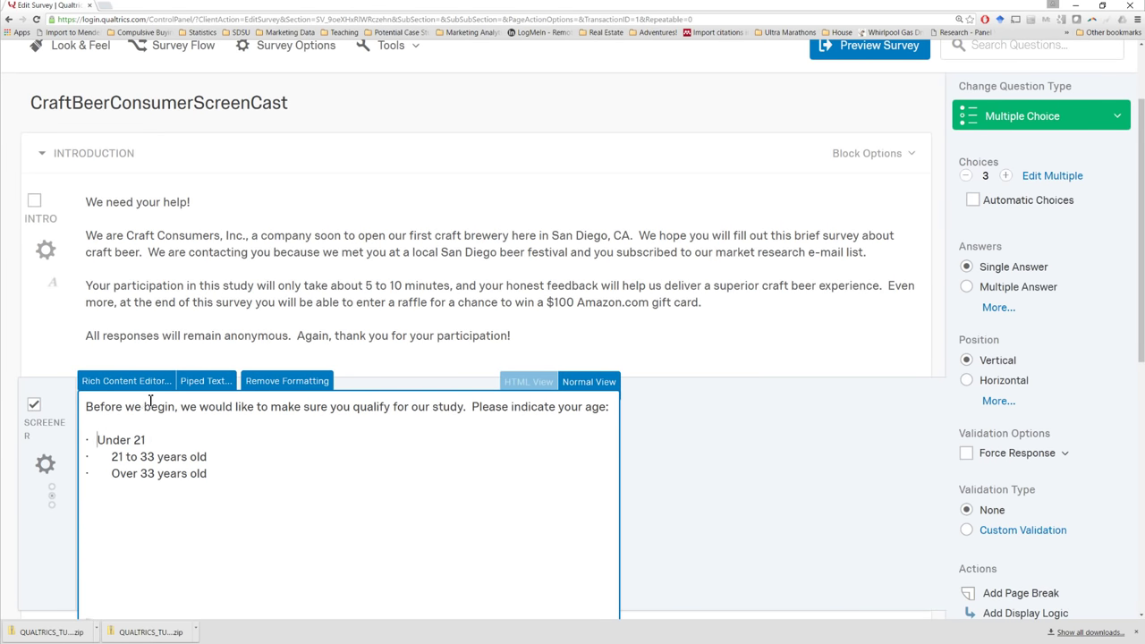
key(BackSpace)
drag(113, 457, 9, 460)
key(BackSpace)
key(BackSpace)
Step: Cut the three age options out of the SCREENER question text, leaving only the question wording
drag(184, 474, 86, 441)
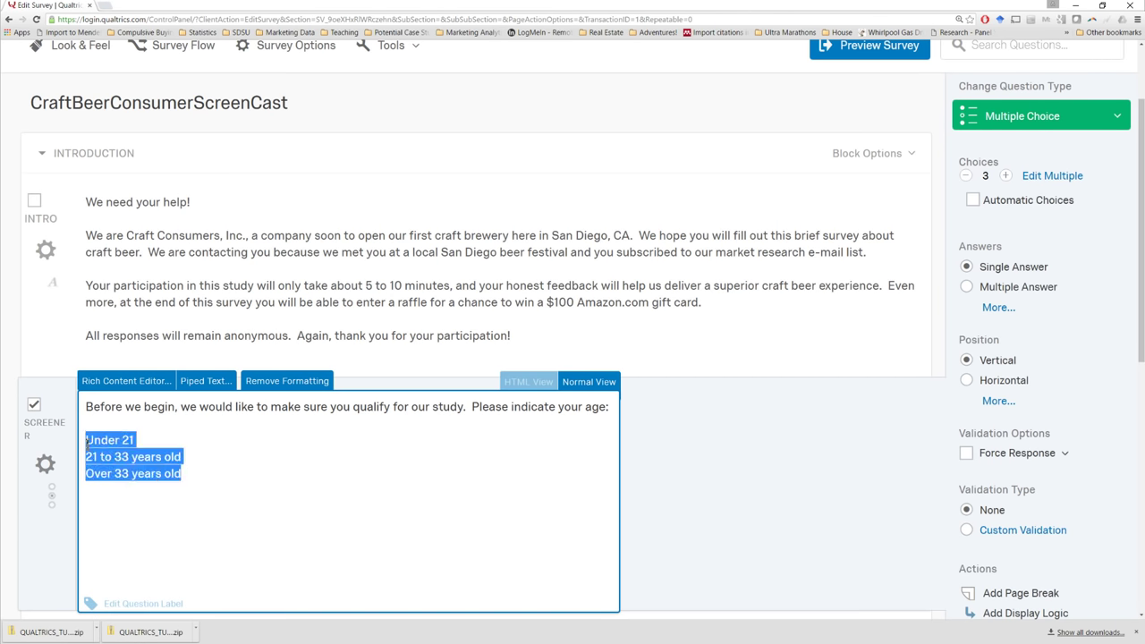
key(ctrl+x)
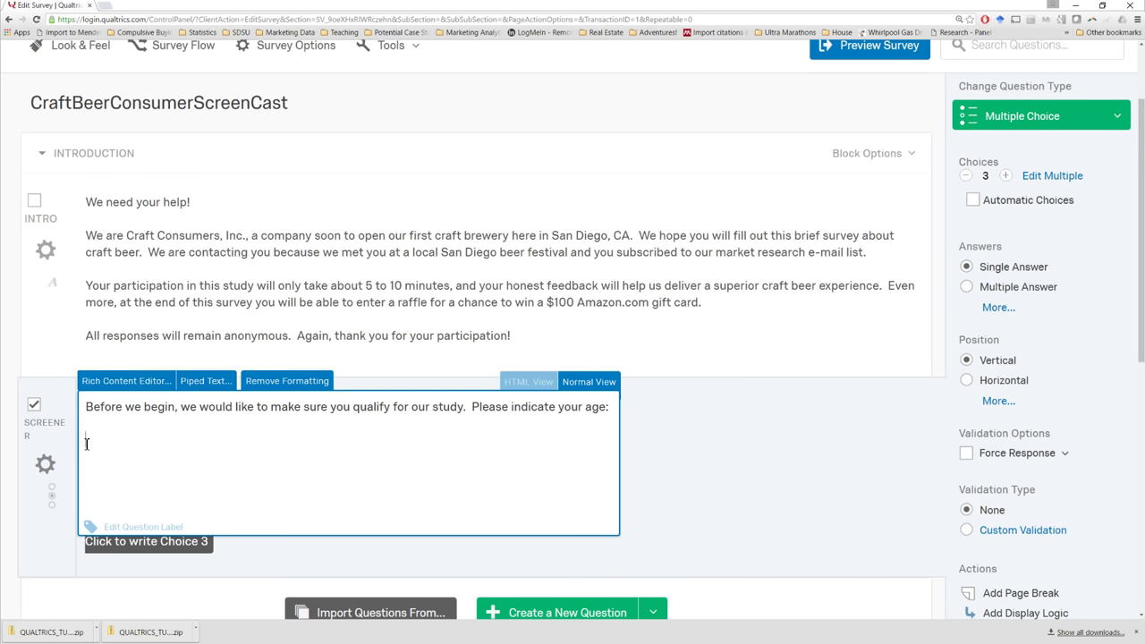
key(BackSpace)
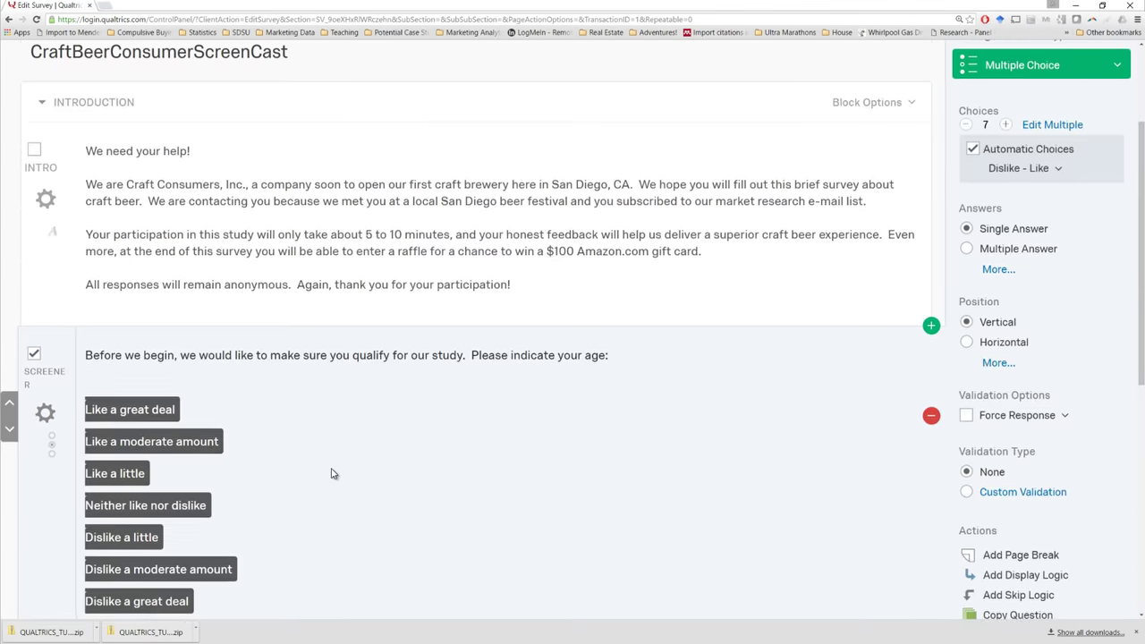
Step: Turn off the automatic choices for the SCREENER question and reduce its number of choices to 3
scroll(331, 473, down, 1)
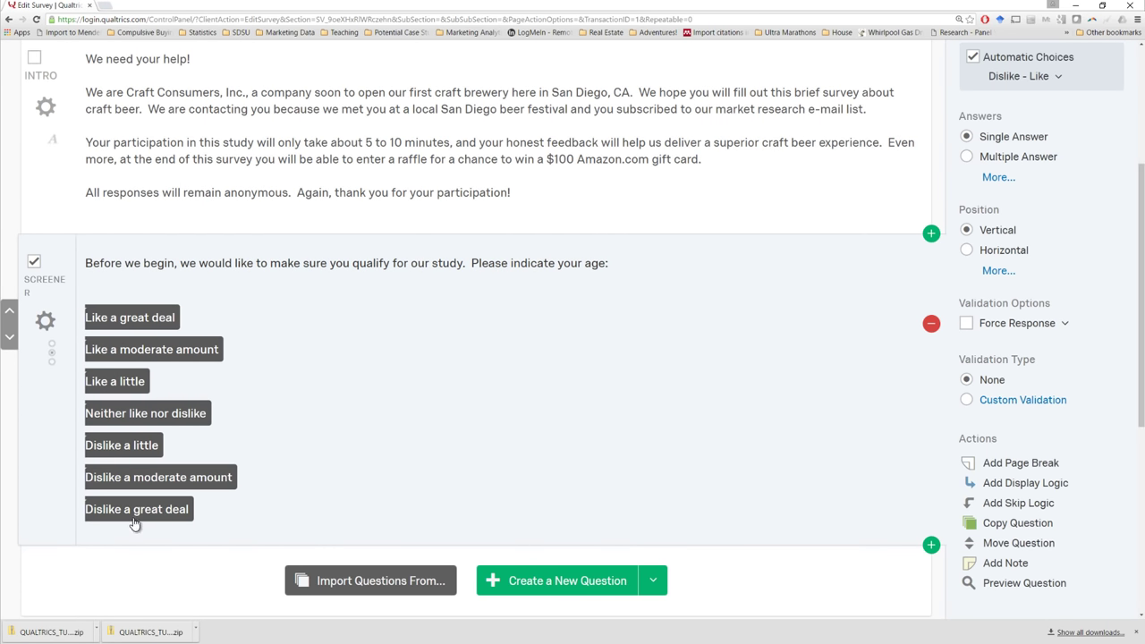
scroll(461, 511, up, 1)
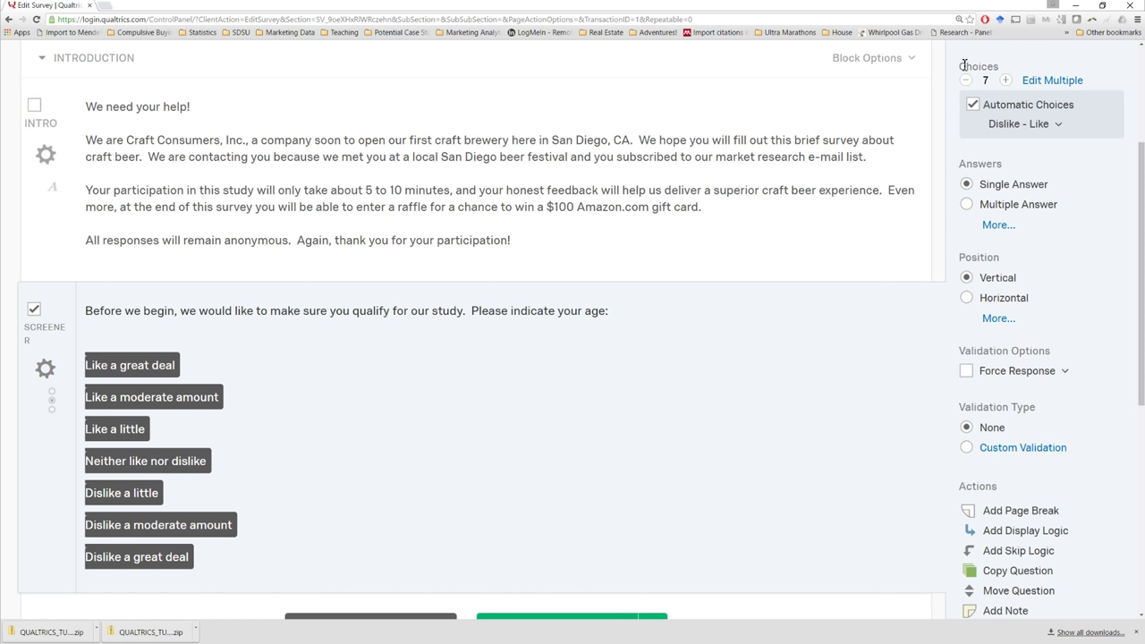
click(1053, 118)
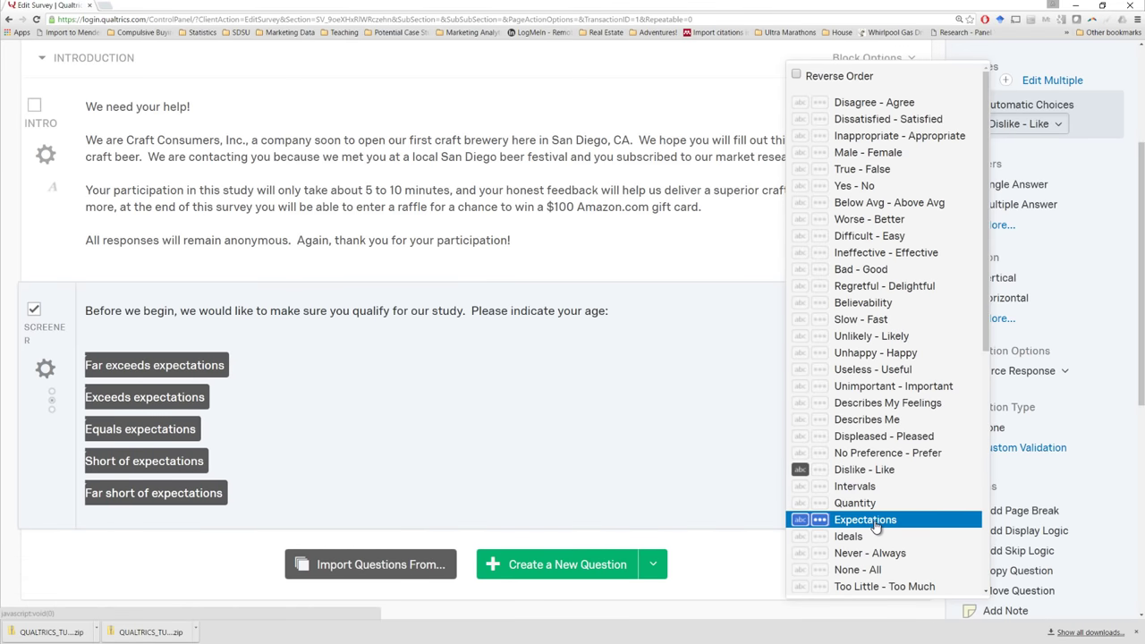
click(1106, 174)
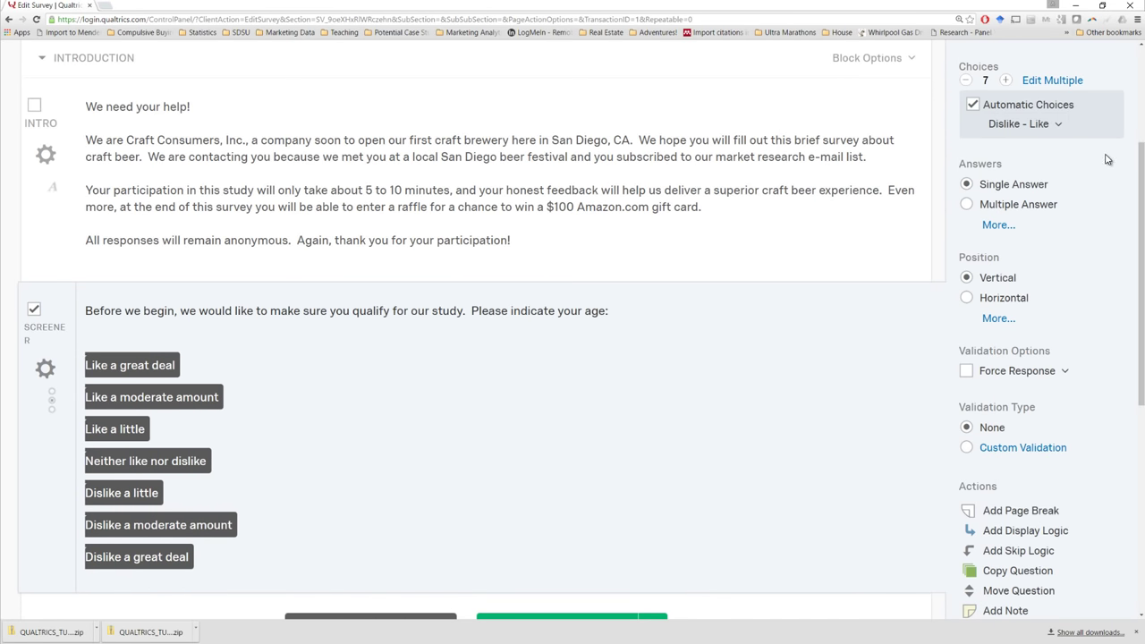
click(973, 105)
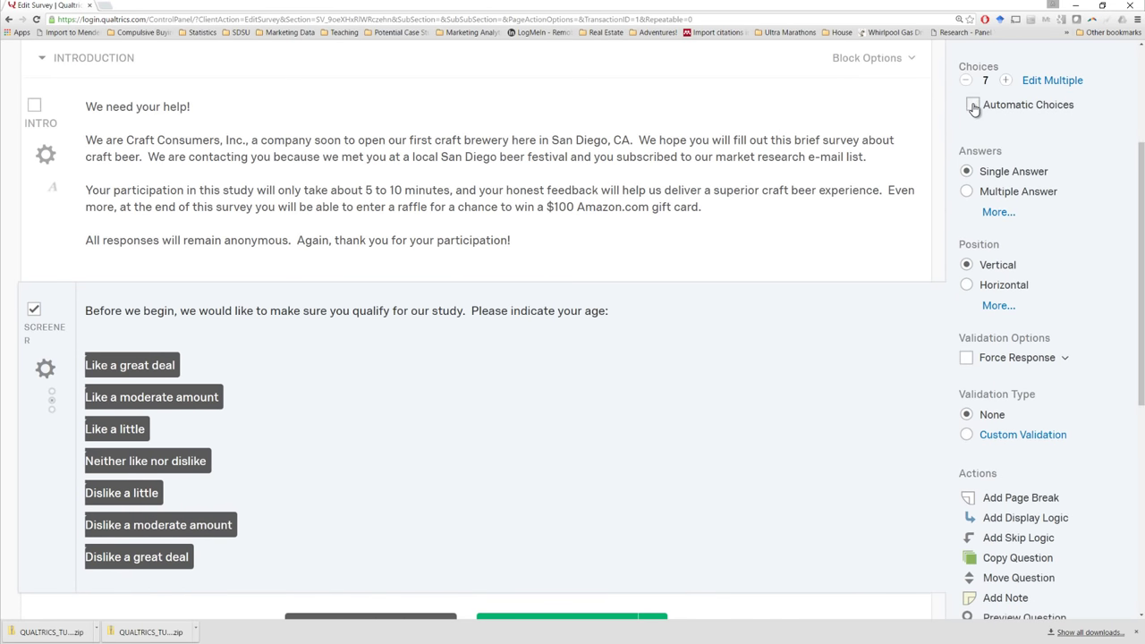
click(966, 81)
click(966, 81)
click(966, 80)
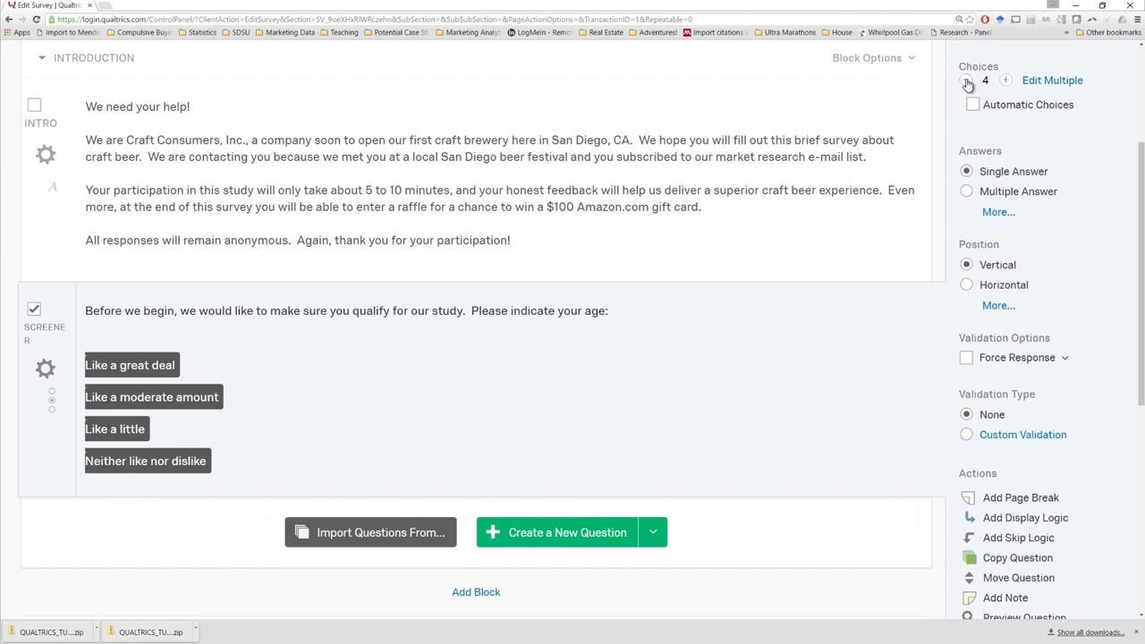
click(966, 81)
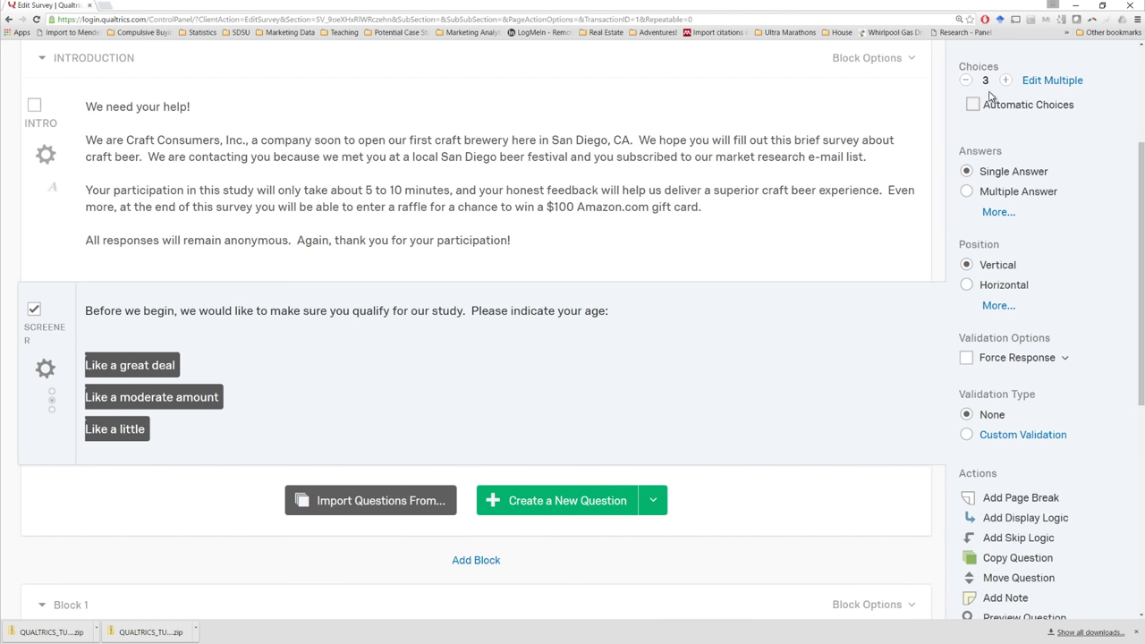
Step: Replace all SCREENER choices at once with the cut options Under 21, 21 to 33 years old and Over 33 years old
click(145, 367)
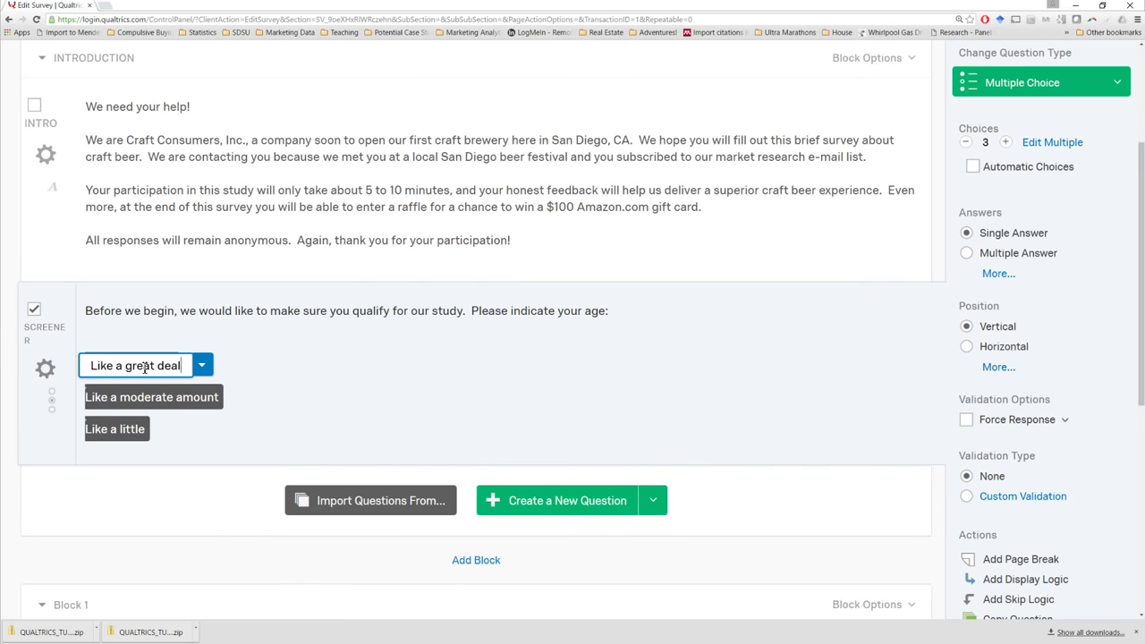
click(636, 395)
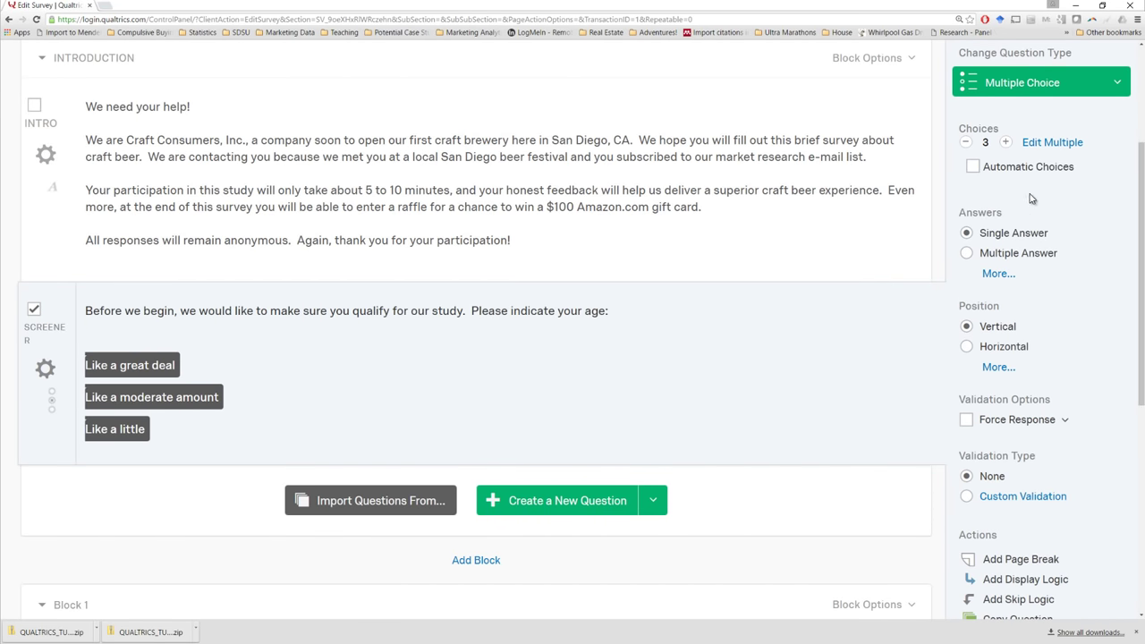
click(1040, 143)
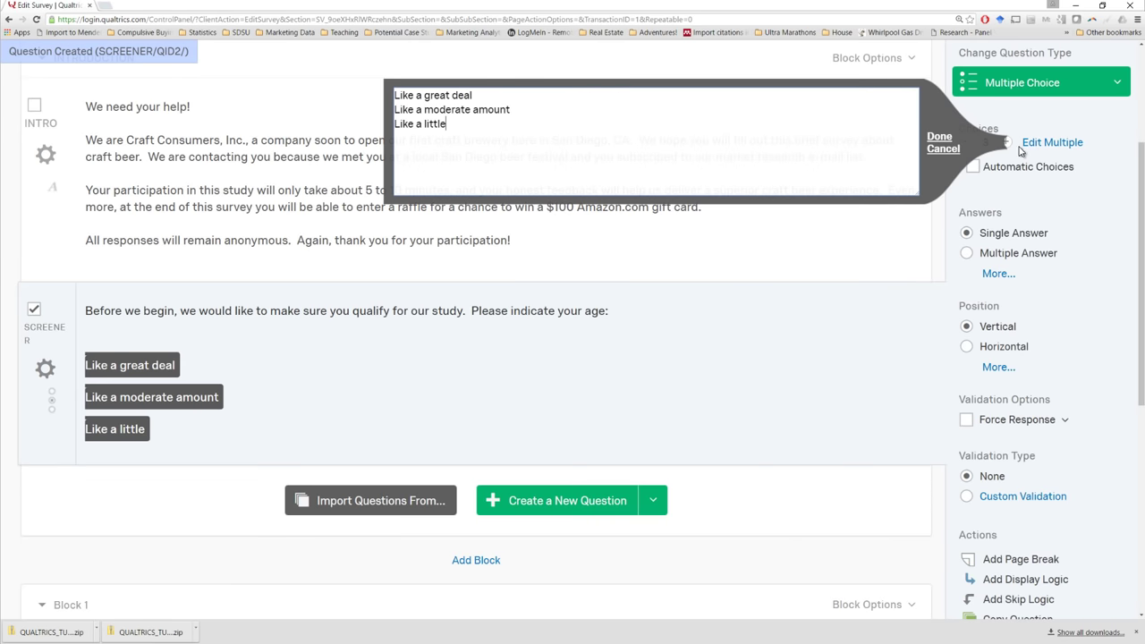
key(ctrl+a)
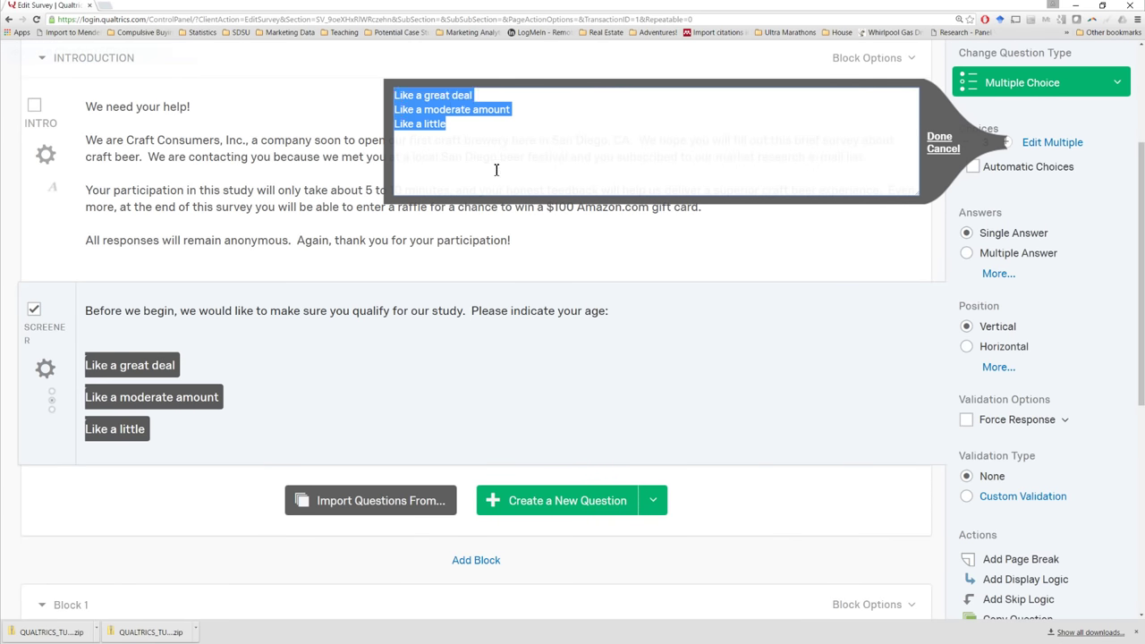
key(ctrl+v)
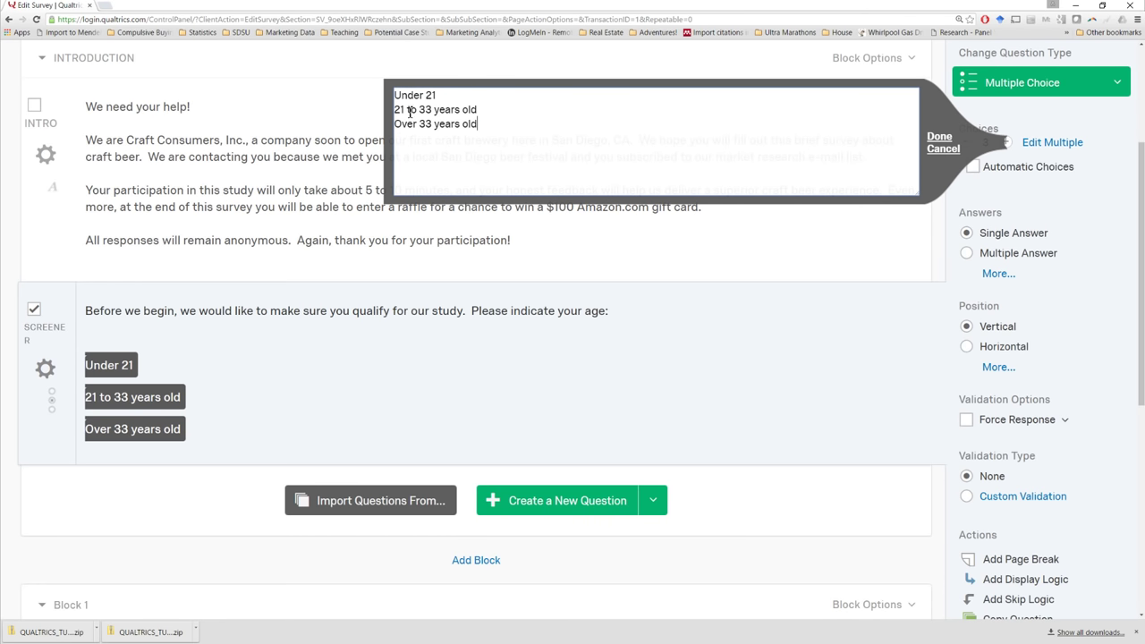
click(939, 137)
Step: Add skip logic to the SCREENER question that skips to End of Survey if Under 21 is selected
scroll(626, 326, down, 1)
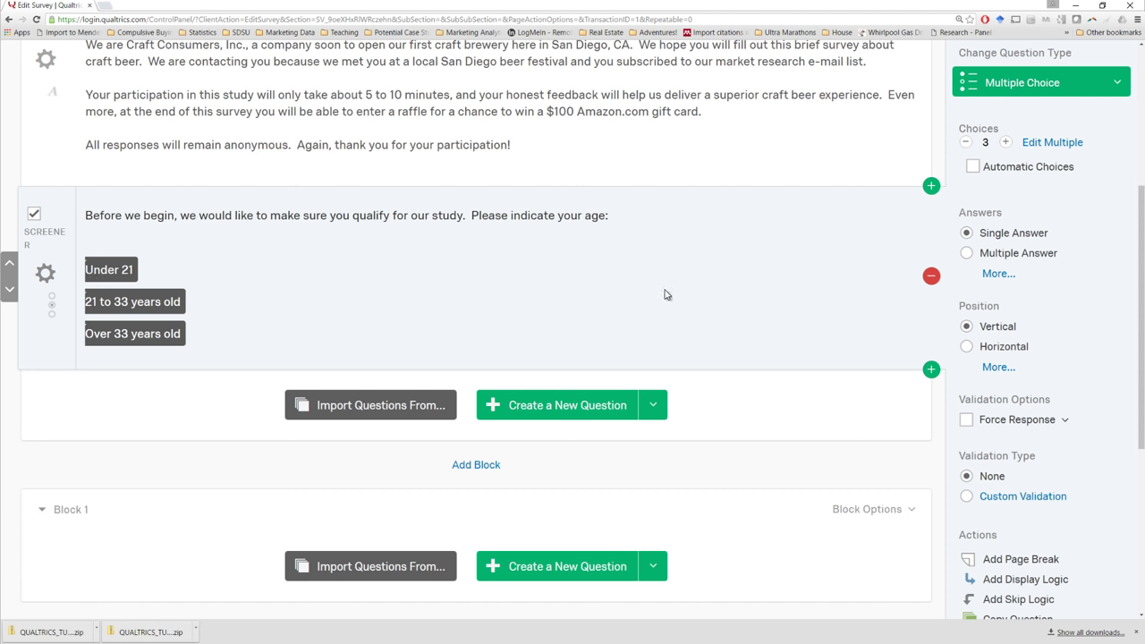
scroll(1018, 447, down, 1)
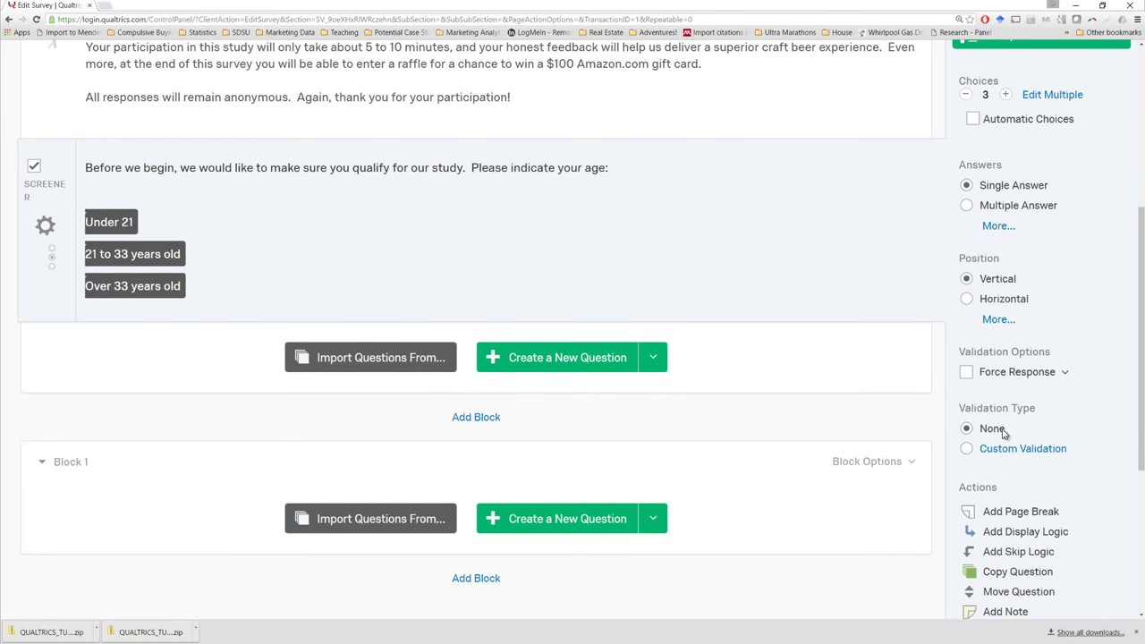
click(1012, 557)
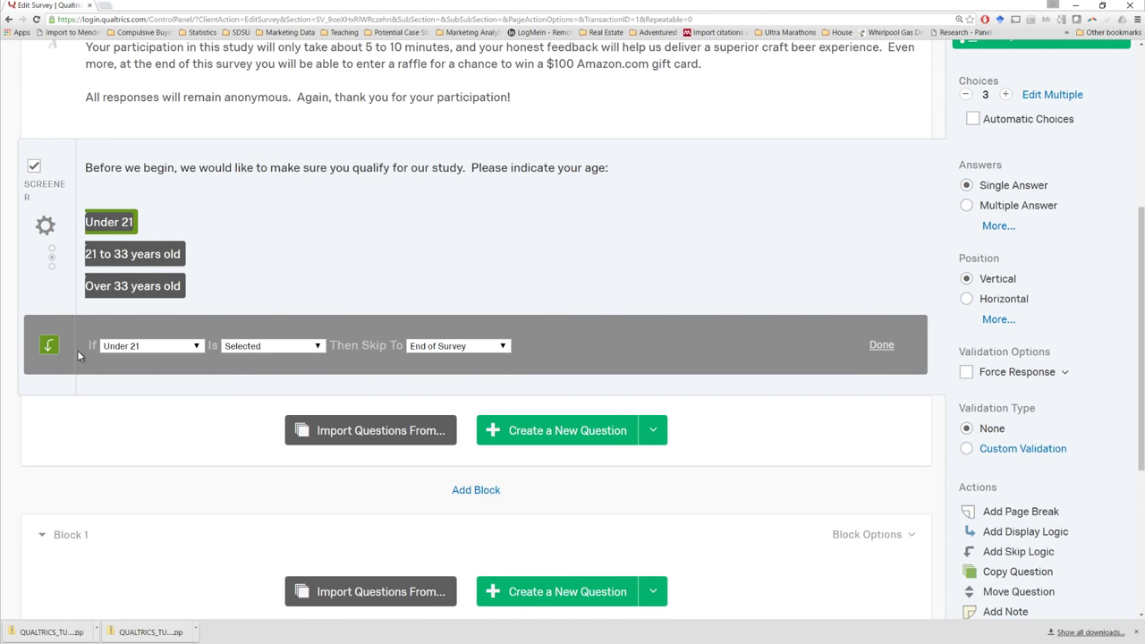
click(157, 346)
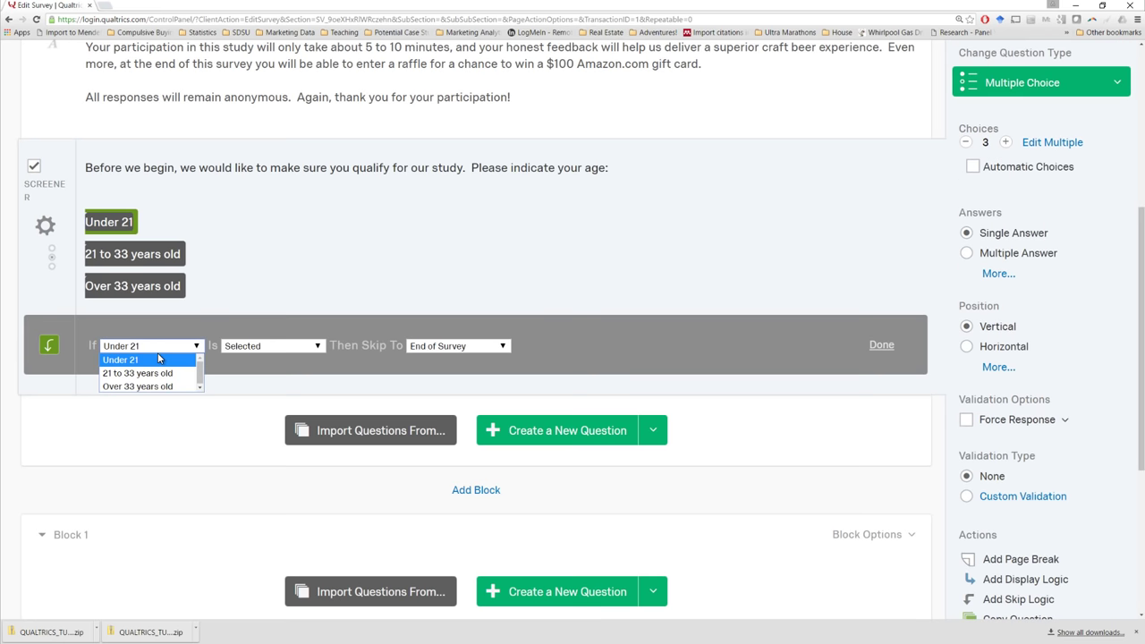
click(162, 359)
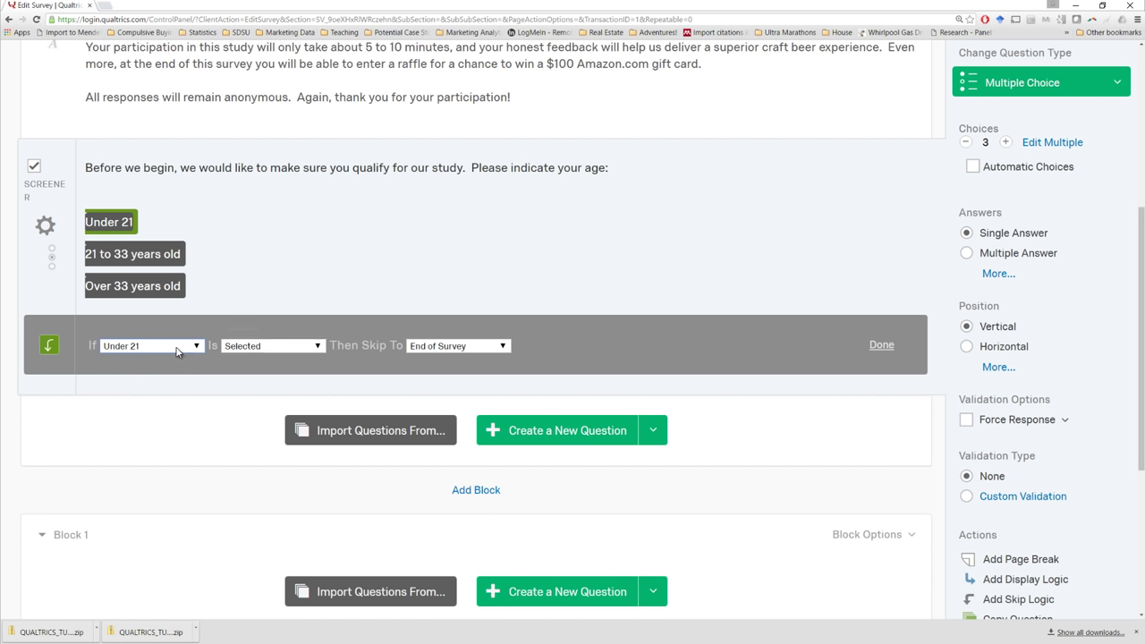
click(443, 353)
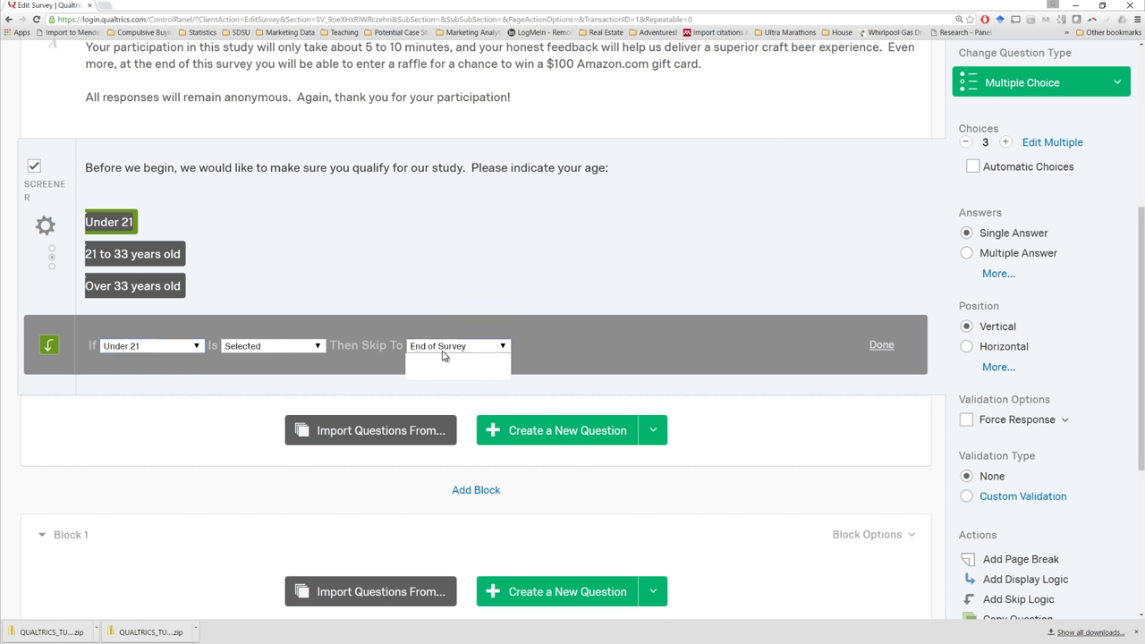
click(444, 376)
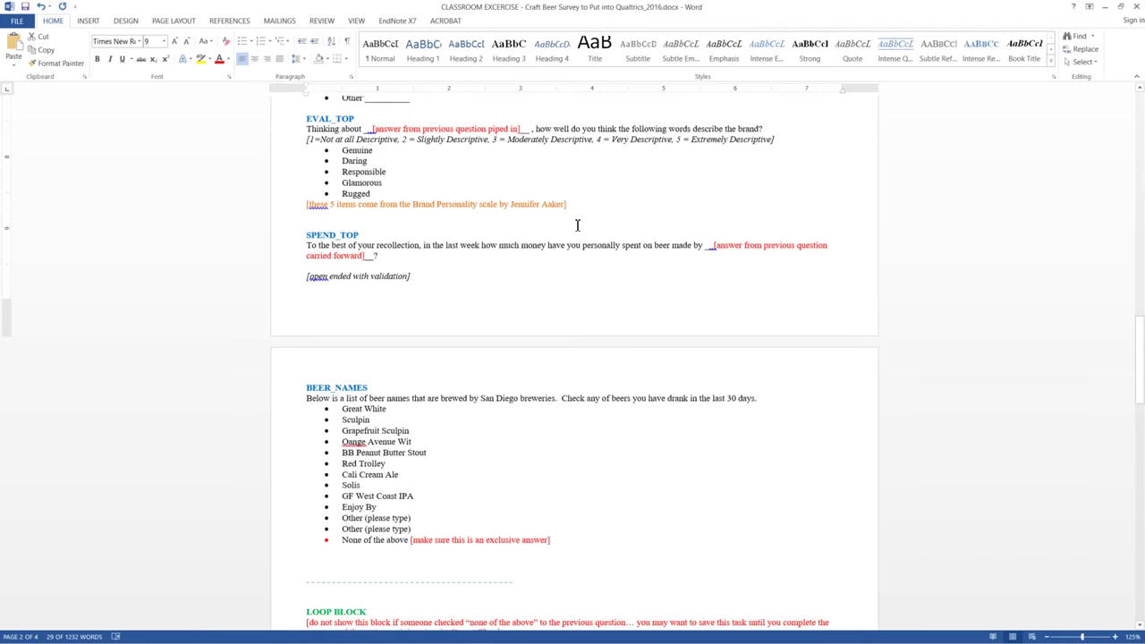
Step: Switch to the Word survey document, look over the FAV BLOCK section and copy the FAV_BREW question with its brewery options
scroll(577, 225, down, 1)
scroll(577, 225, up, 5)
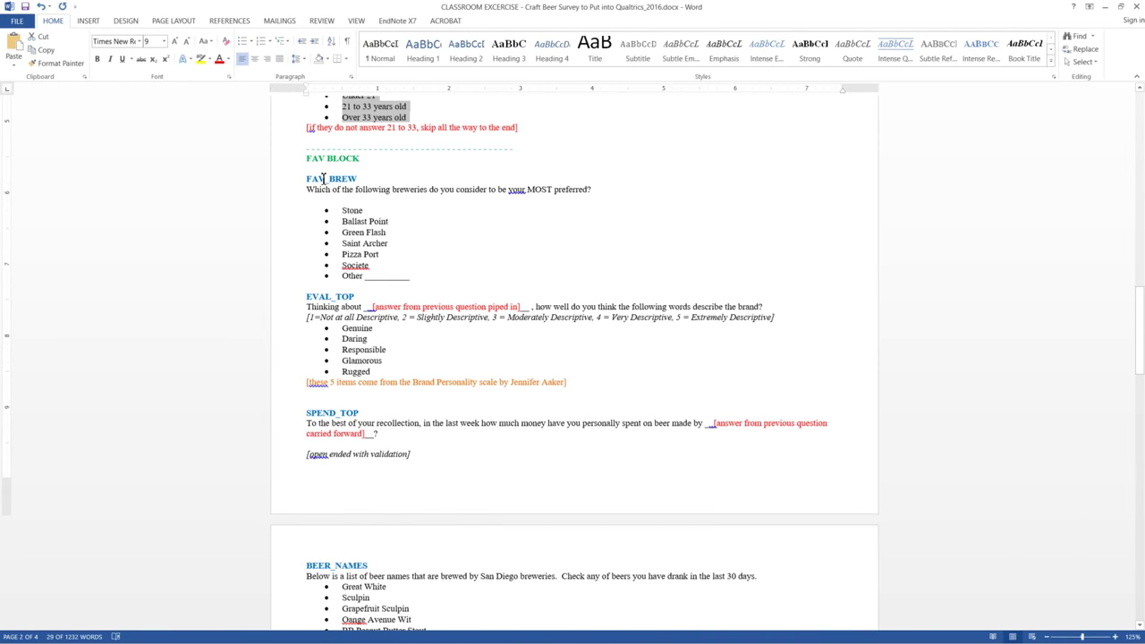
drag(308, 162, 364, 159)
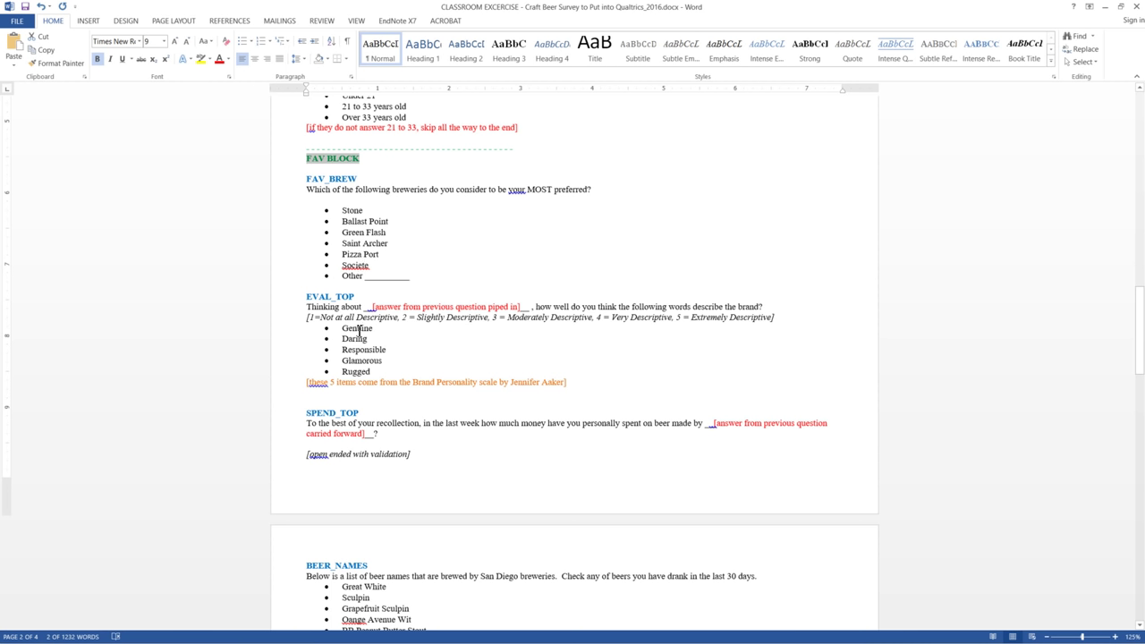
scroll(473, 352, down, 8)
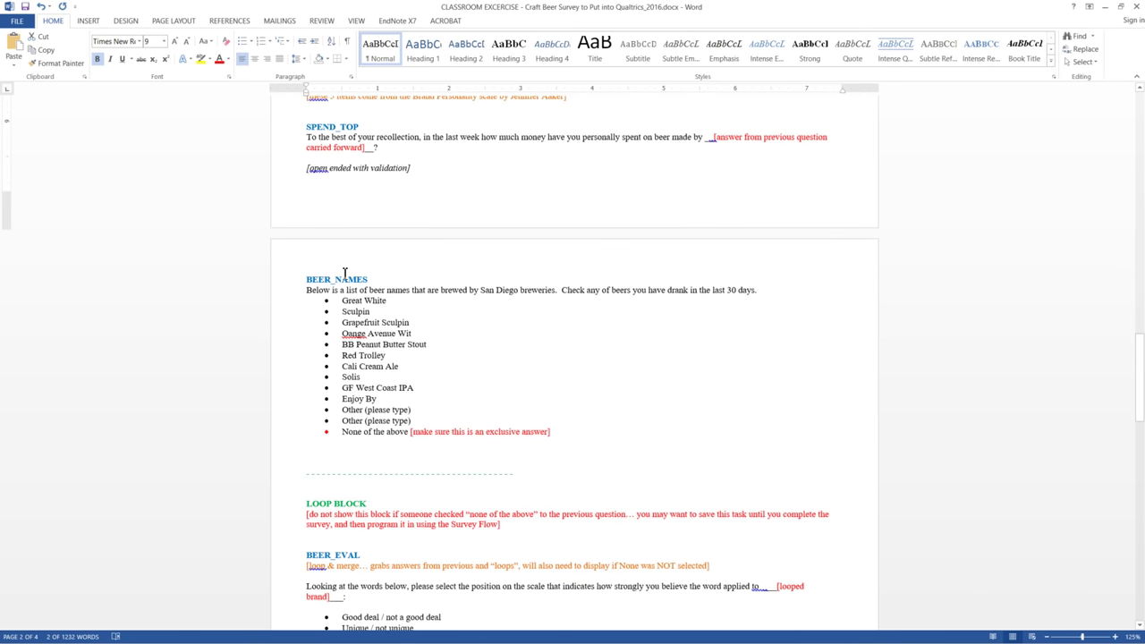
scroll(345, 273, up, 8)
drag(307, 190, 423, 247)
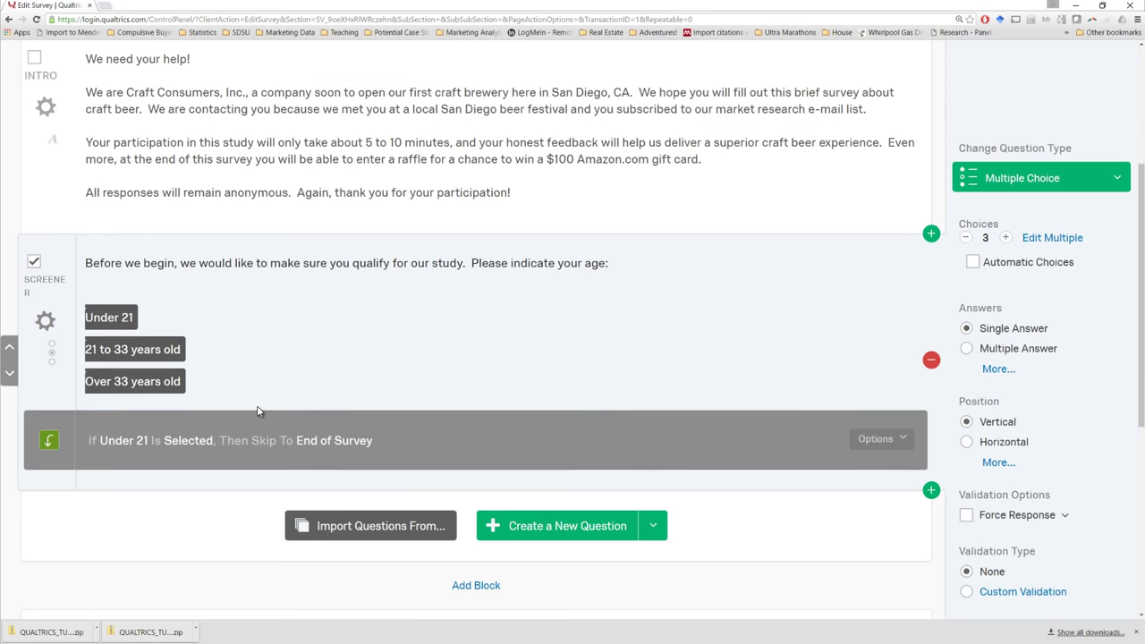
Step: Switch back to Qualtrics and rename Block 1 as FAVBREW
scroll(256, 409, down, 5)
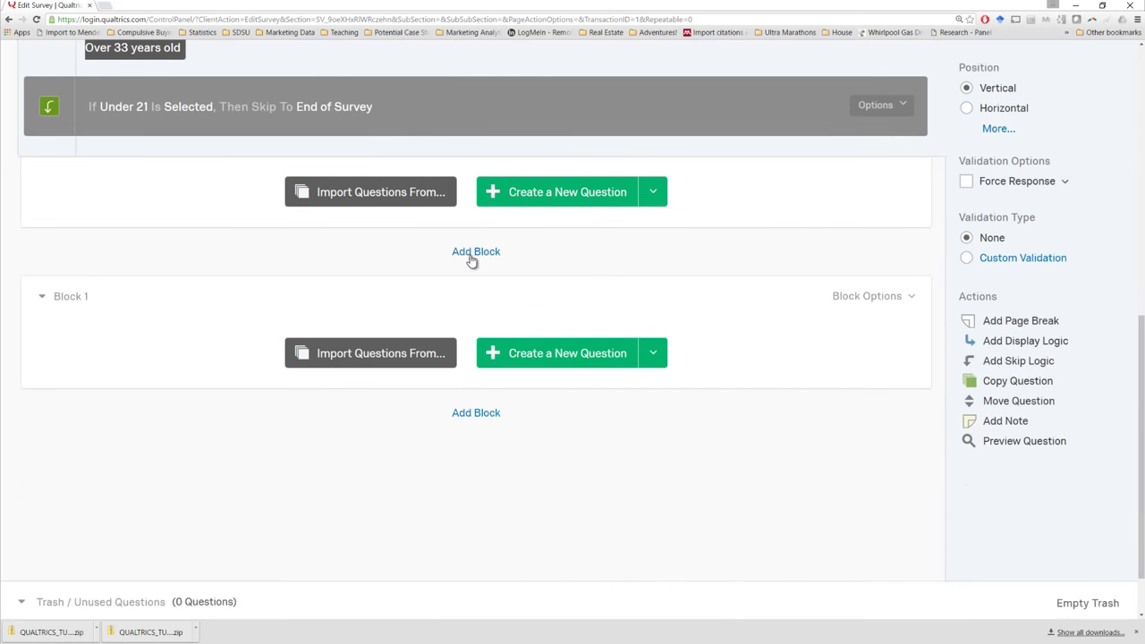
click(75, 296)
text(FAVBREW)
click(187, 306)
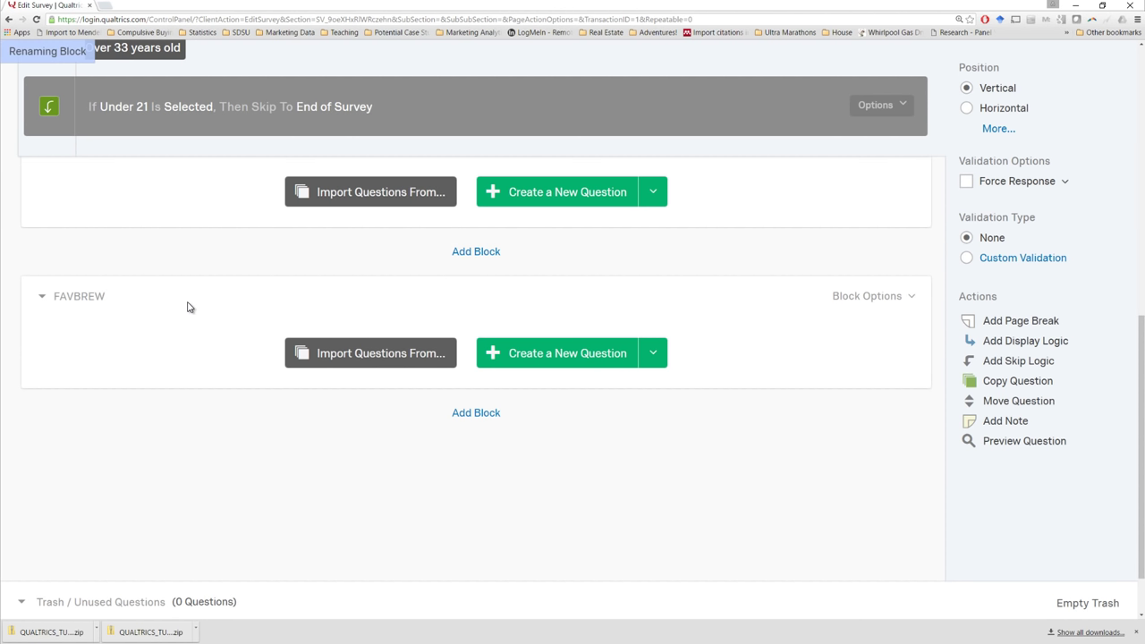
Step: Create a new question in the FAVBREW block and paste the copied most preferred brewery question with its options as its text
click(575, 359)
click(134, 308)
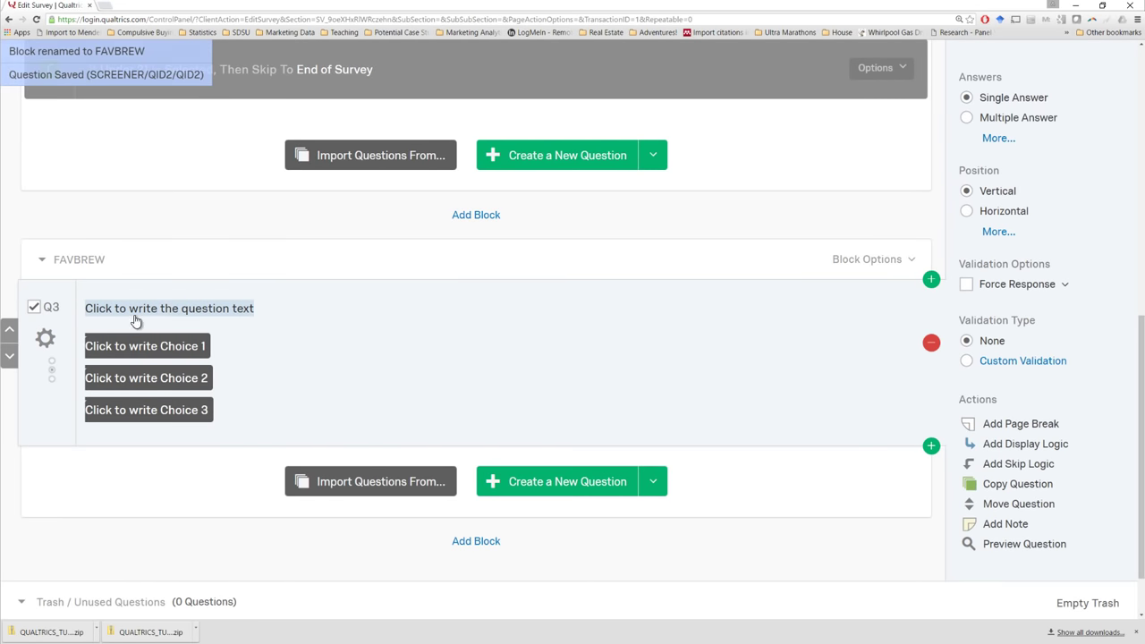
click(185, 310)
text(Which of the following breweries do you consider to be your MOST preferred?  Stone Ballast Point Green Flash Saint Archer Pizza Port Societe Other _________)
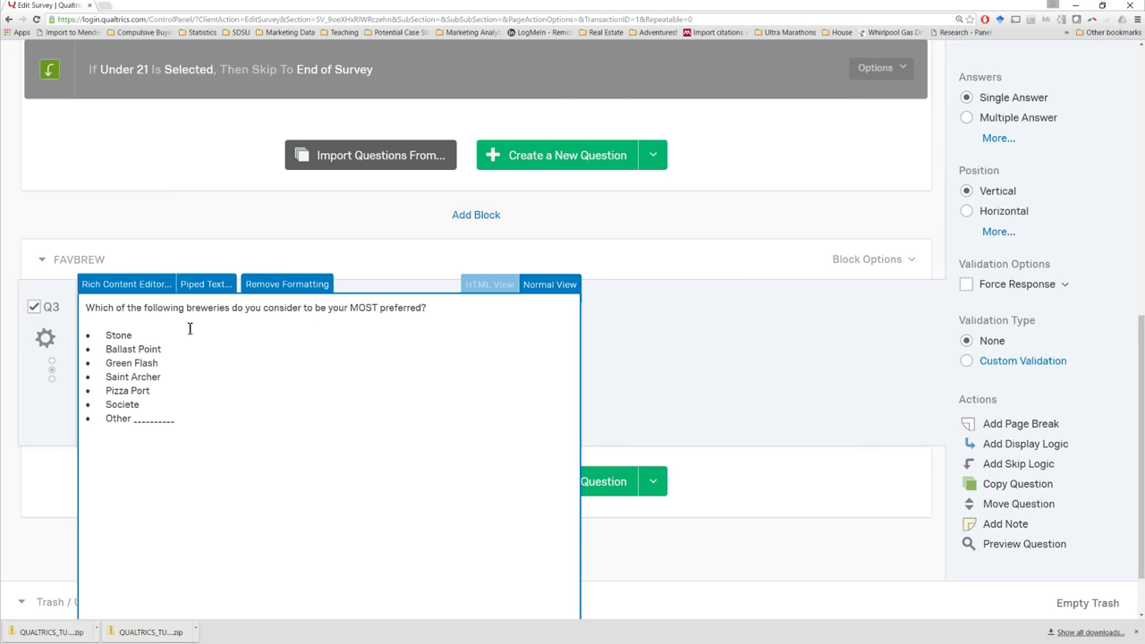
Step: Cut the bulleted brewery options out of the new question's text, leaving only the question wording
drag(179, 420, 85, 322)
key(ctrl+c)
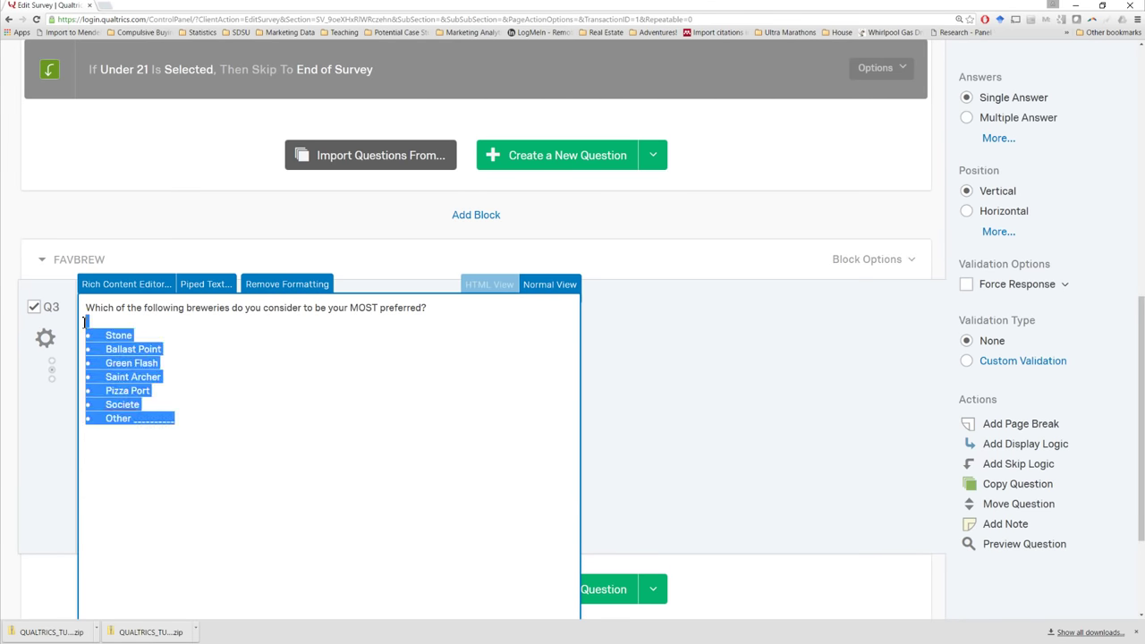
key(BackSpace)
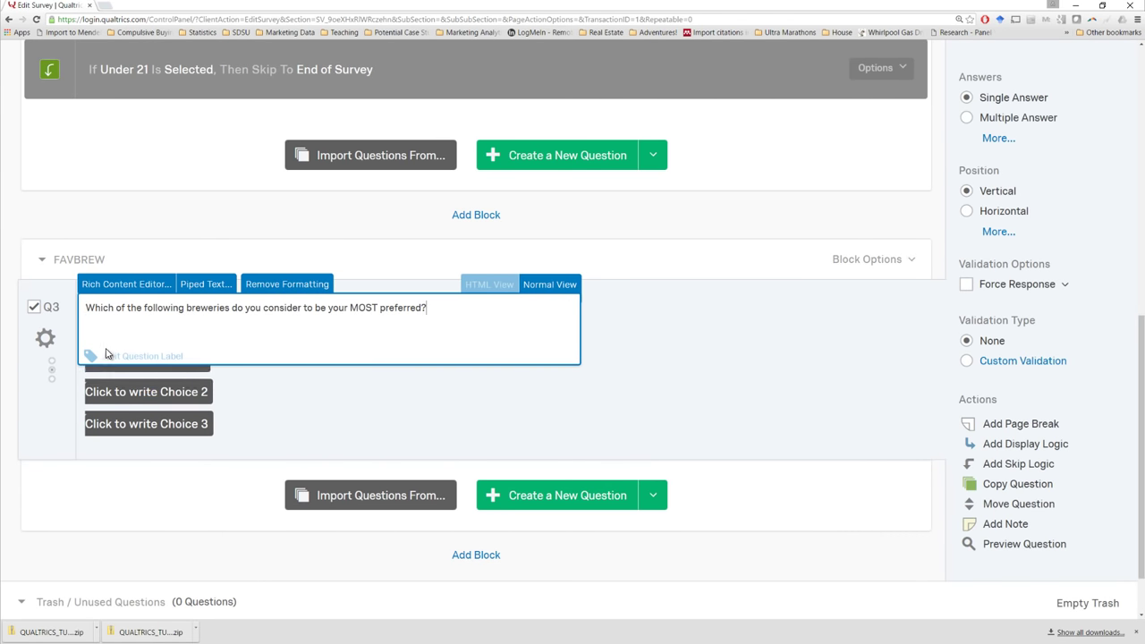
click(350, 391)
Step: Open the brewery question's choices for editing together and replace the default ones with the cut brewery list
scroll(350, 390, up, 3)
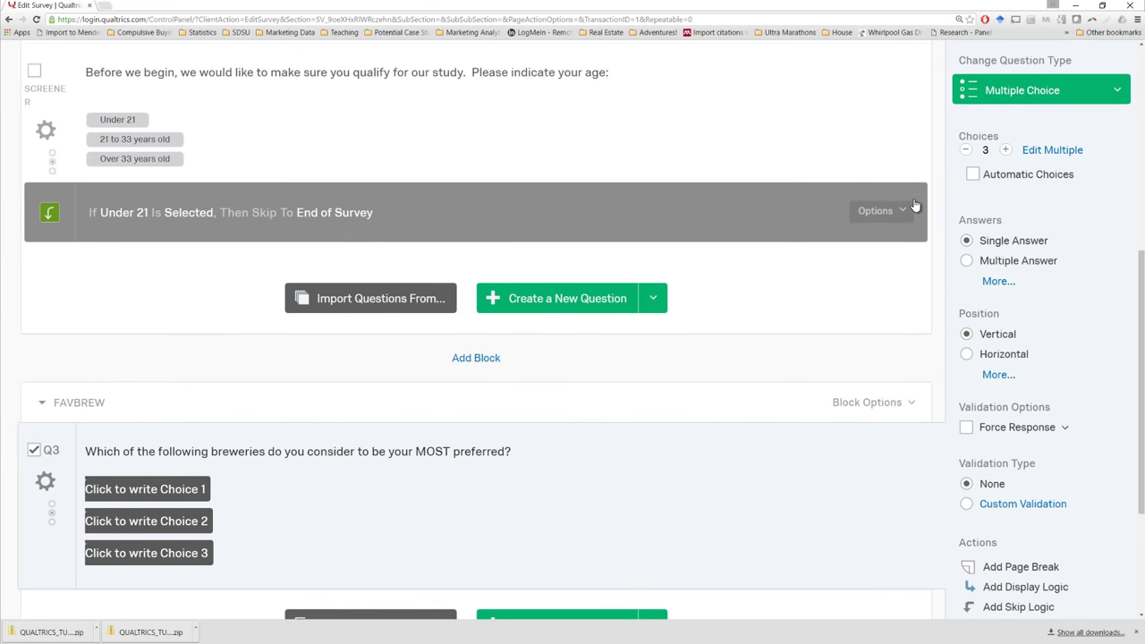
click(1045, 150)
drag(501, 134, 377, 103)
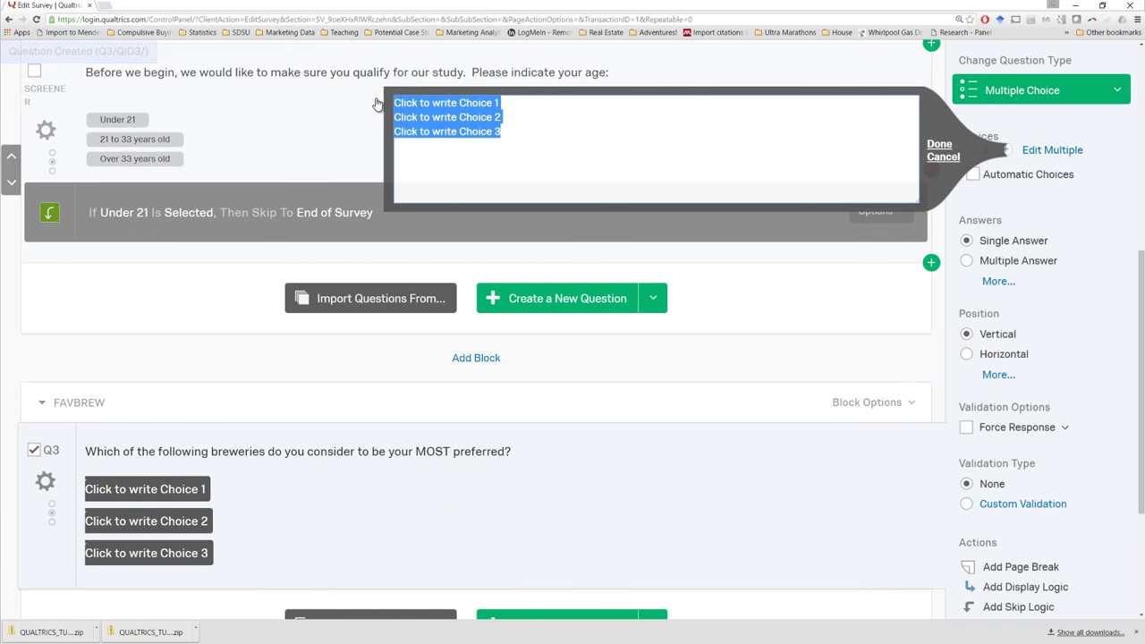
key(ctrl+v)
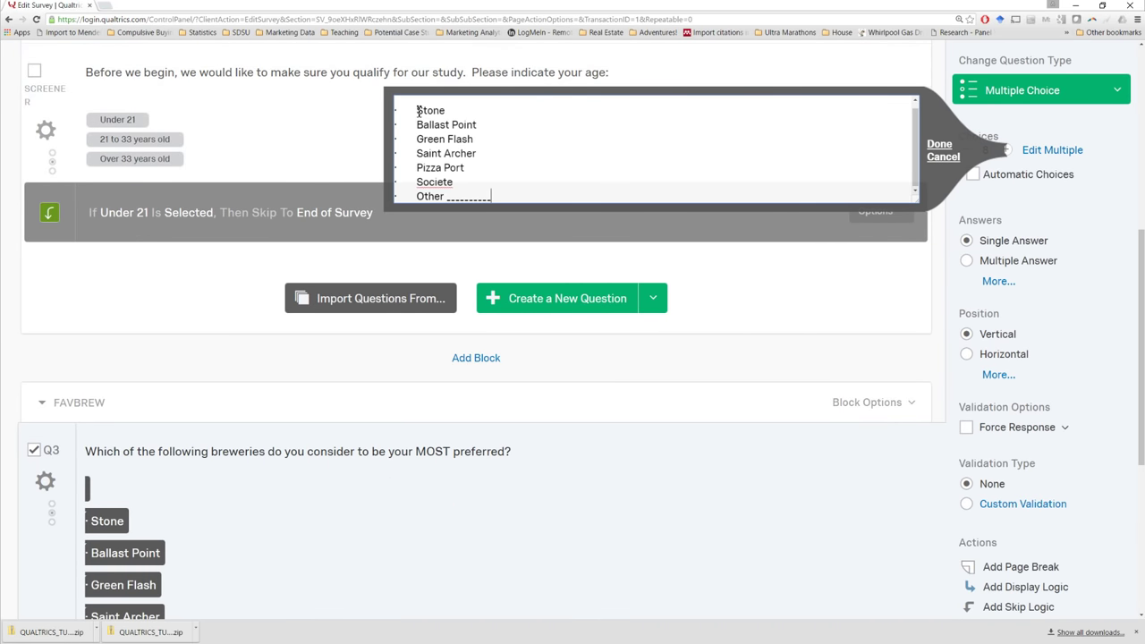
Step: Delete the blank first line and the bullet in front of Stone in the brewery question's choice list
key(BackSpace)
key(BackSpace)
key(BackSpace)
key(BackSpace)
key(BackSpace)
key(BackSpace)
key(BackSpace)
key(BackSpace)
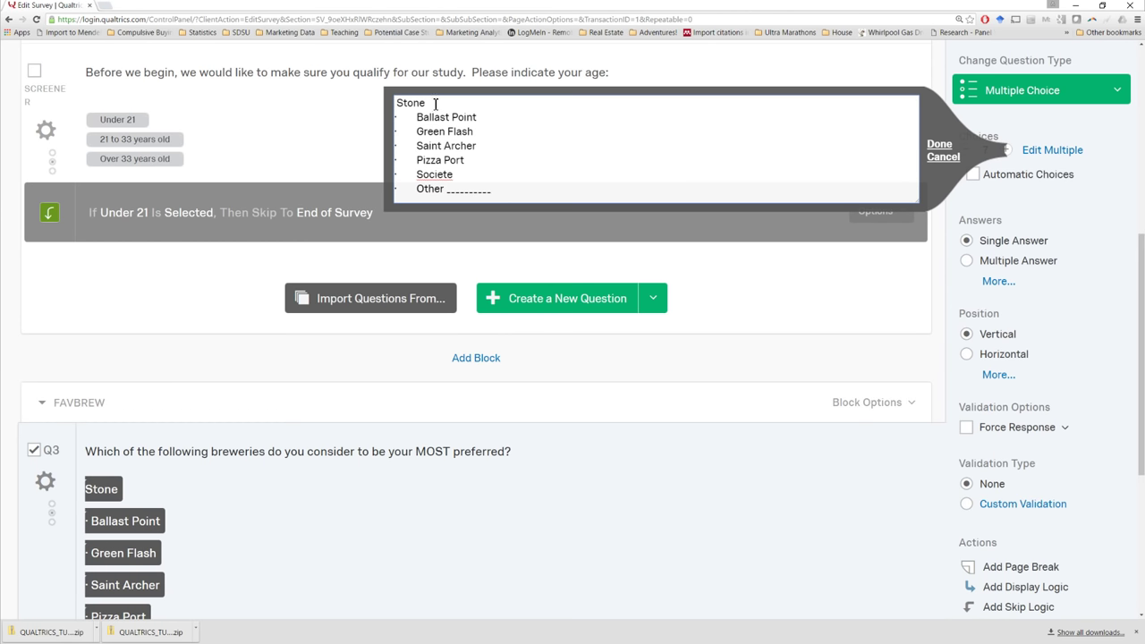
Step: Delete the bullets and indents before the choices from Ballast Point to Other, and the underscores after Other
click(417, 117)
key(BackSpace)
click(417, 132)
key(BackSpace)
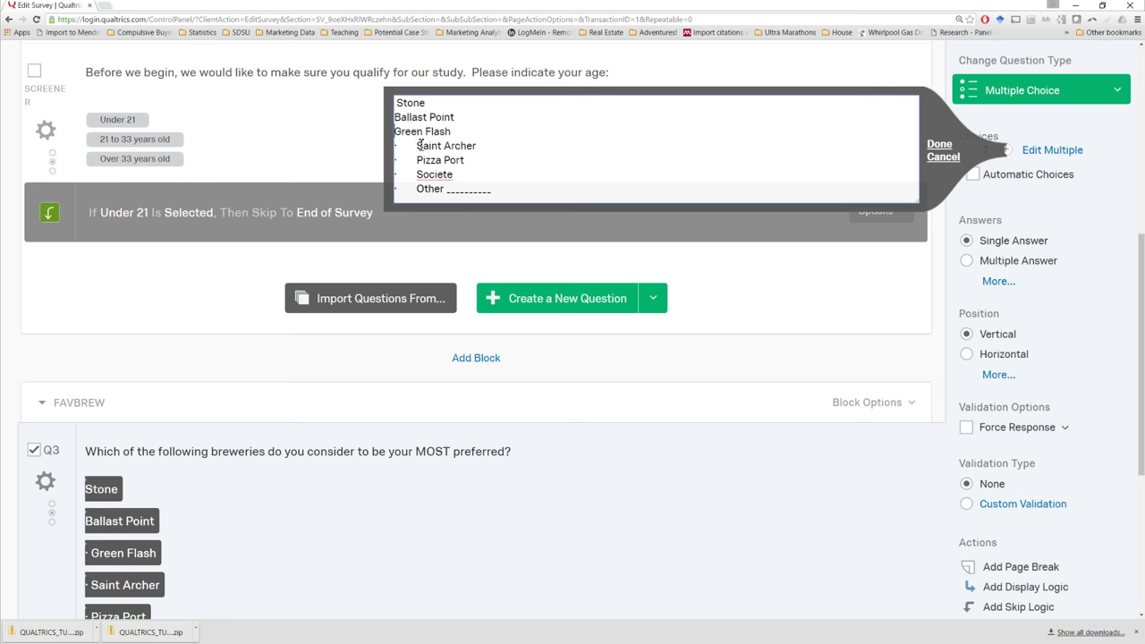
click(417, 146)
key(BackSpace)
drag(417, 160, 469, 189)
key(BackSpace)
key(BackSpace)
click(417, 188)
key(BackSpace)
key(BackSpace)
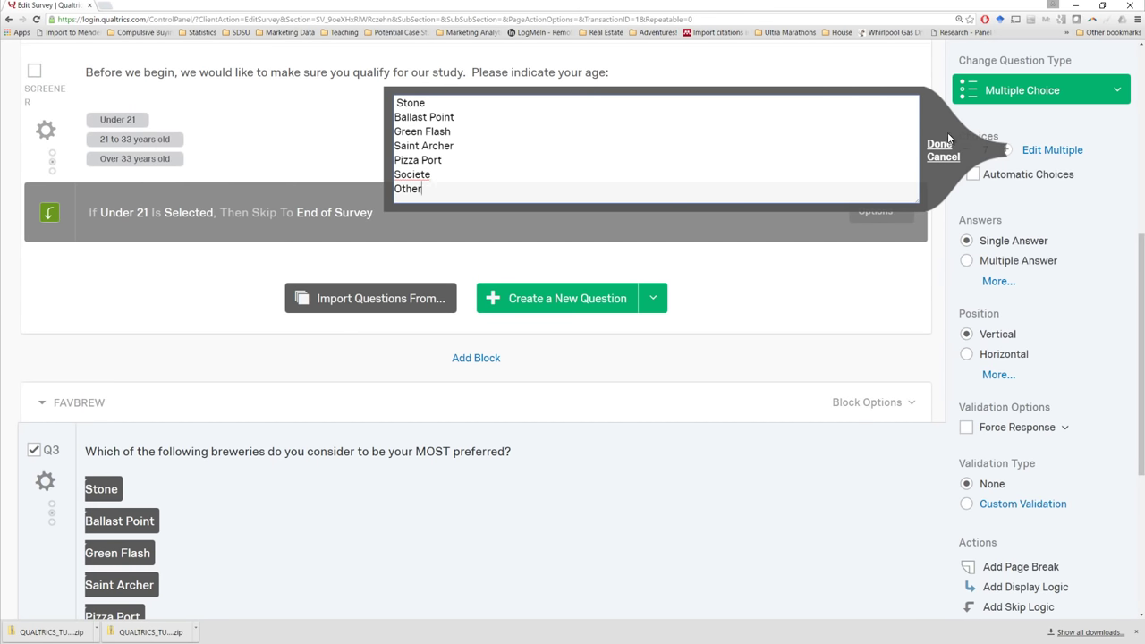
Step: Apply the edited brewery choices and label the brewery question FAVBREW
click(939, 144)
scroll(483, 358, down, 2)
click(47, 307)
text(FASV)
key(BackSpace)
text(BREW)
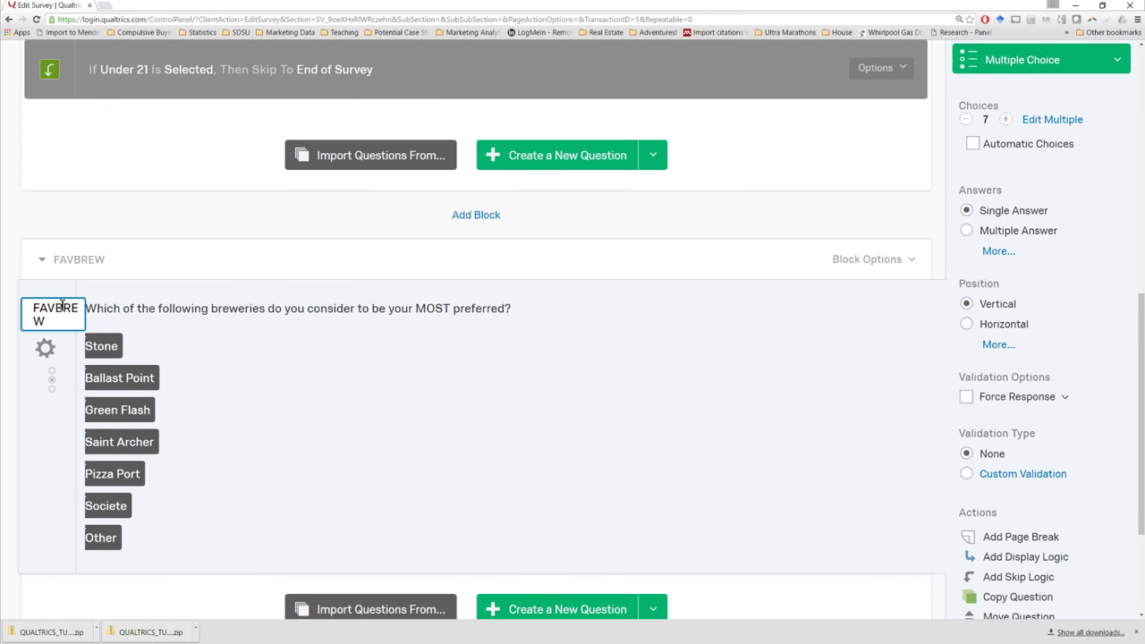
Step: Check the block name in the Word survey document and rename the brewery question's block as FAVBLOCK
key(alt+Tab)
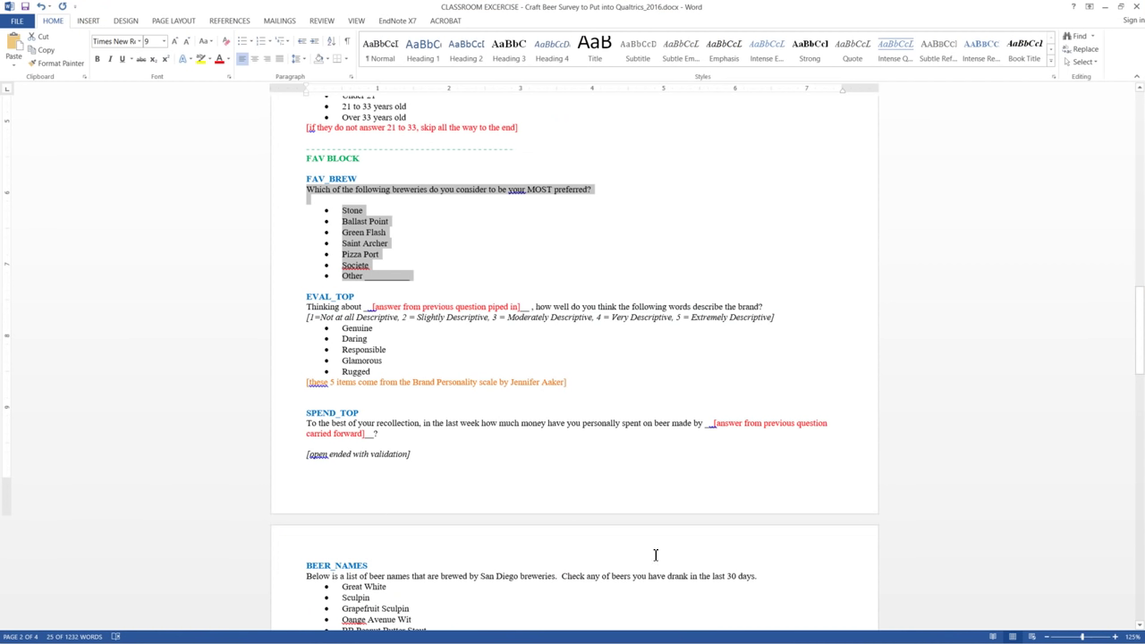
click(1105, 7)
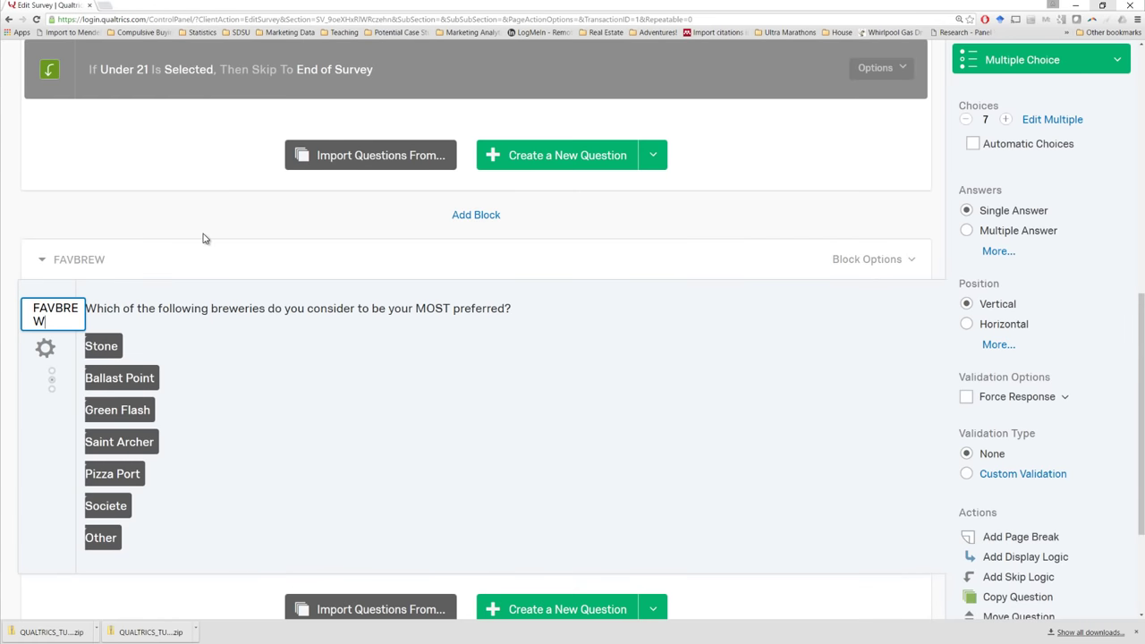
click(83, 261)
drag(89, 263, 136, 262)
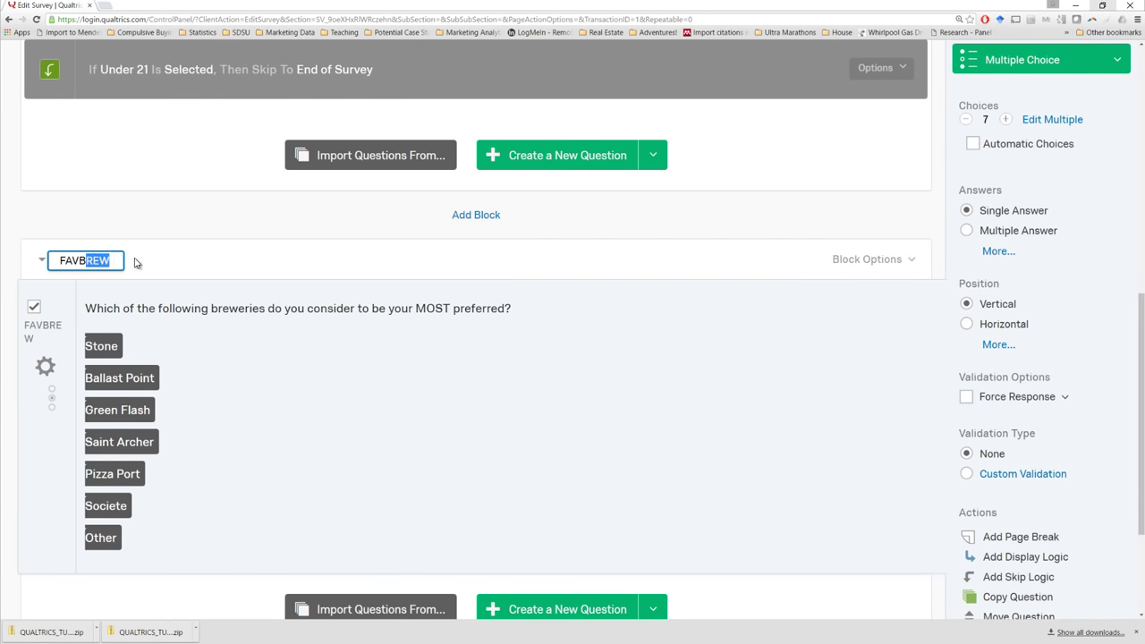
text(LOCK)
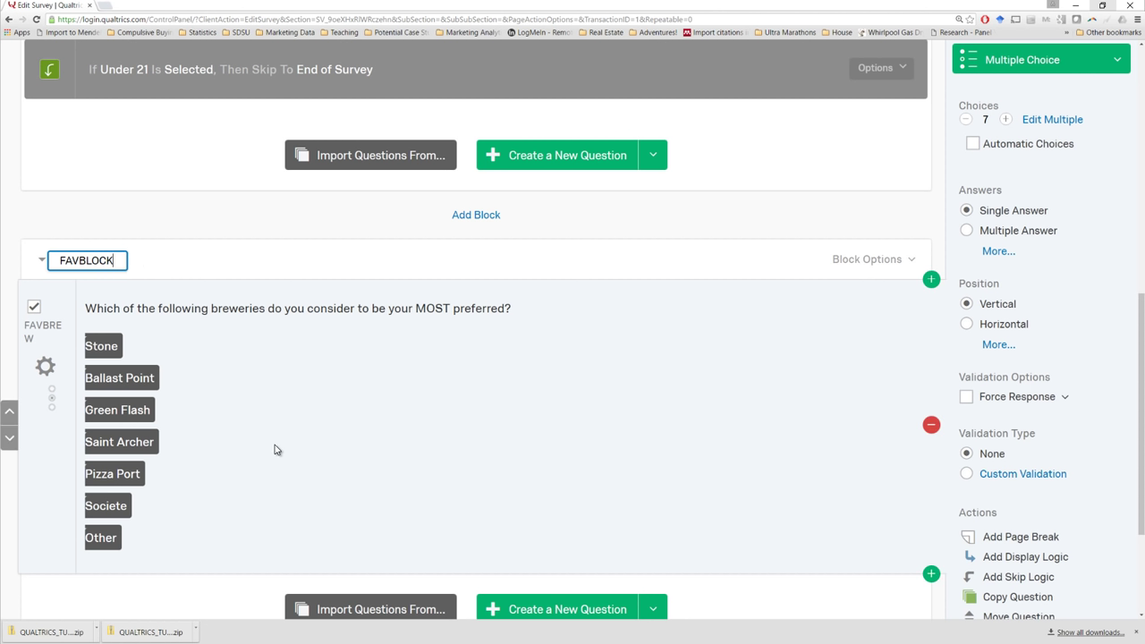
click(314, 437)
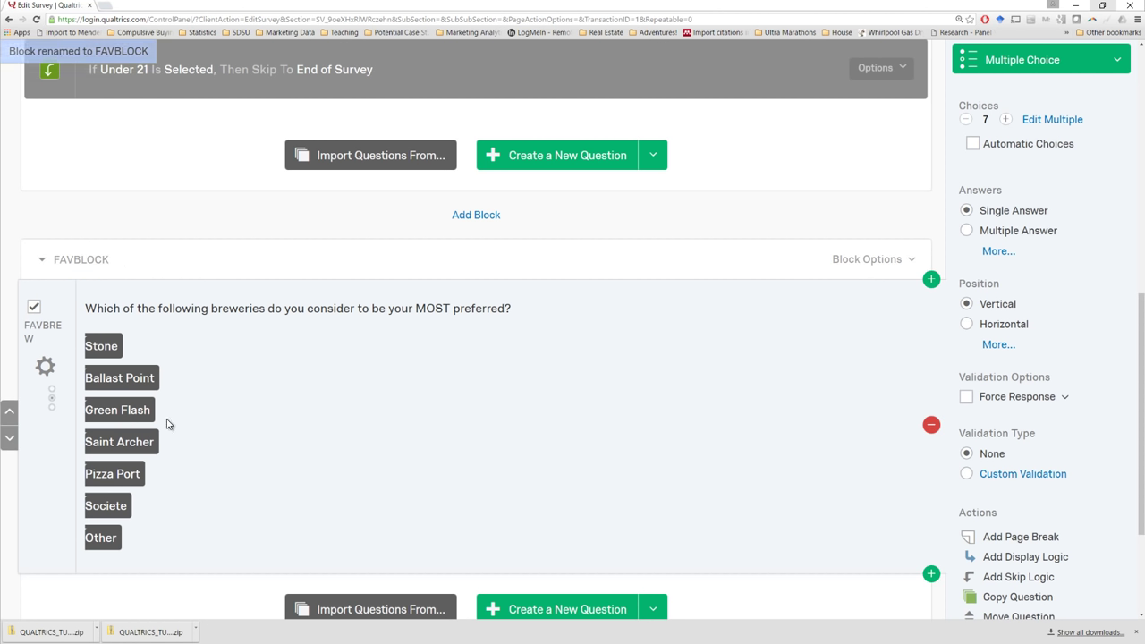
Step: Allow text entry on the Other choice of the brewery question
click(108, 537)
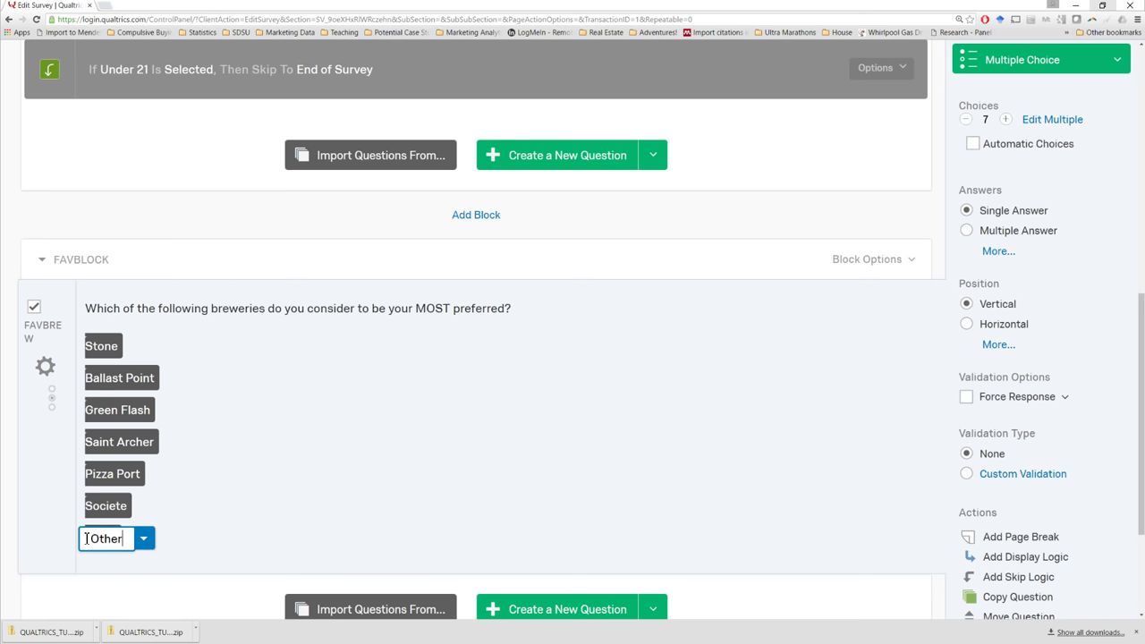
click(143, 539)
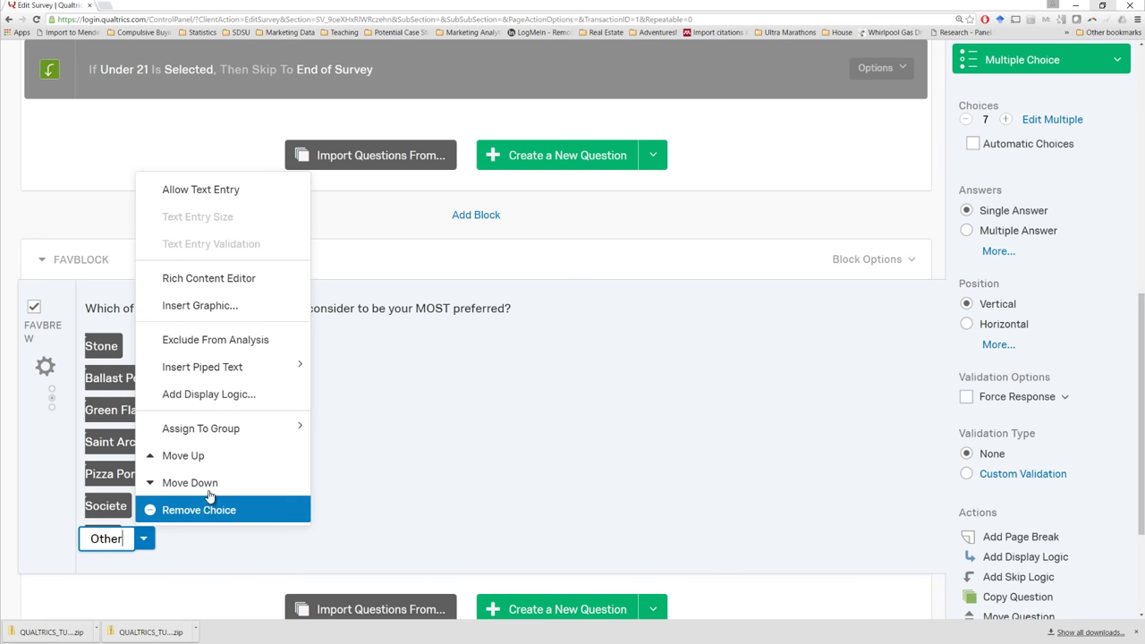
click(230, 191)
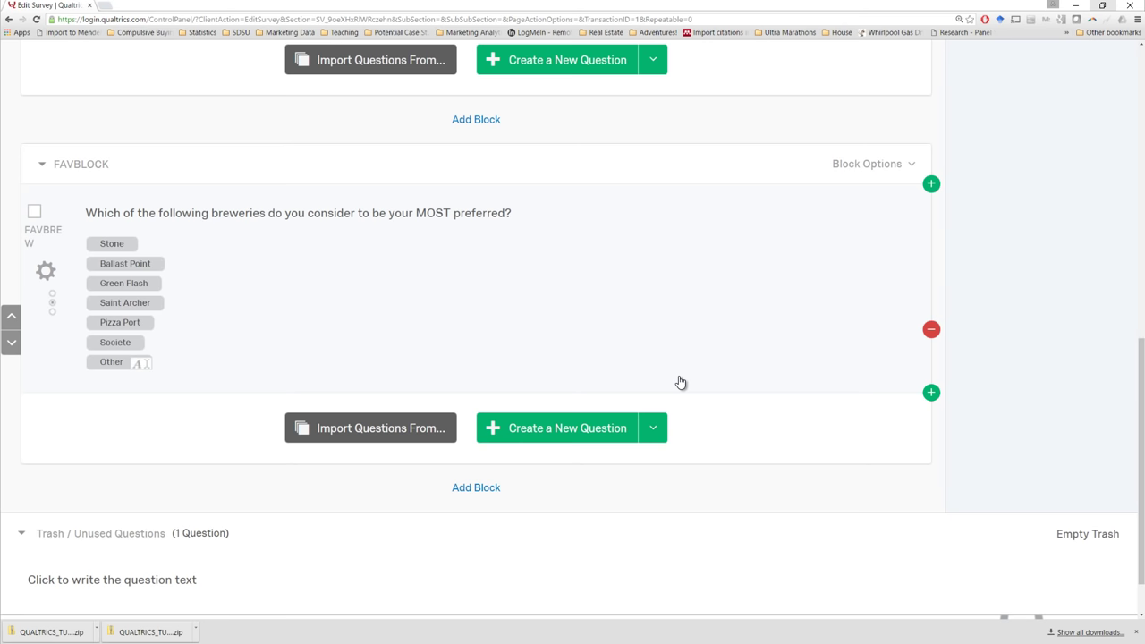
Step: Create a new question below the brewery question in FAVBLOCK and label it EVAL_TOP
click(571, 428)
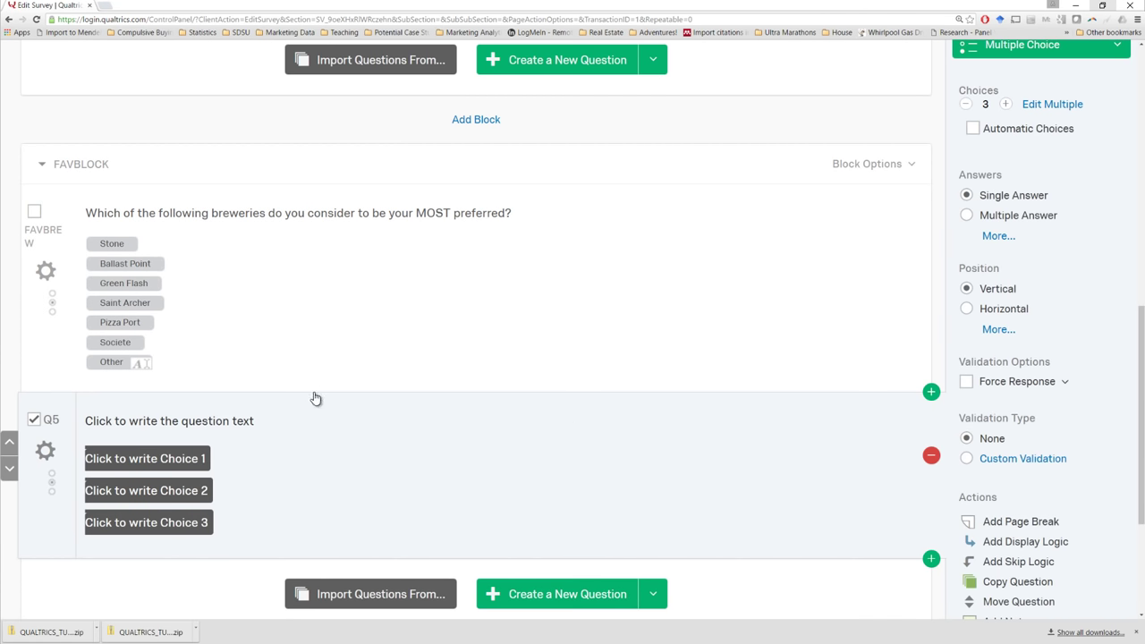
click(59, 423)
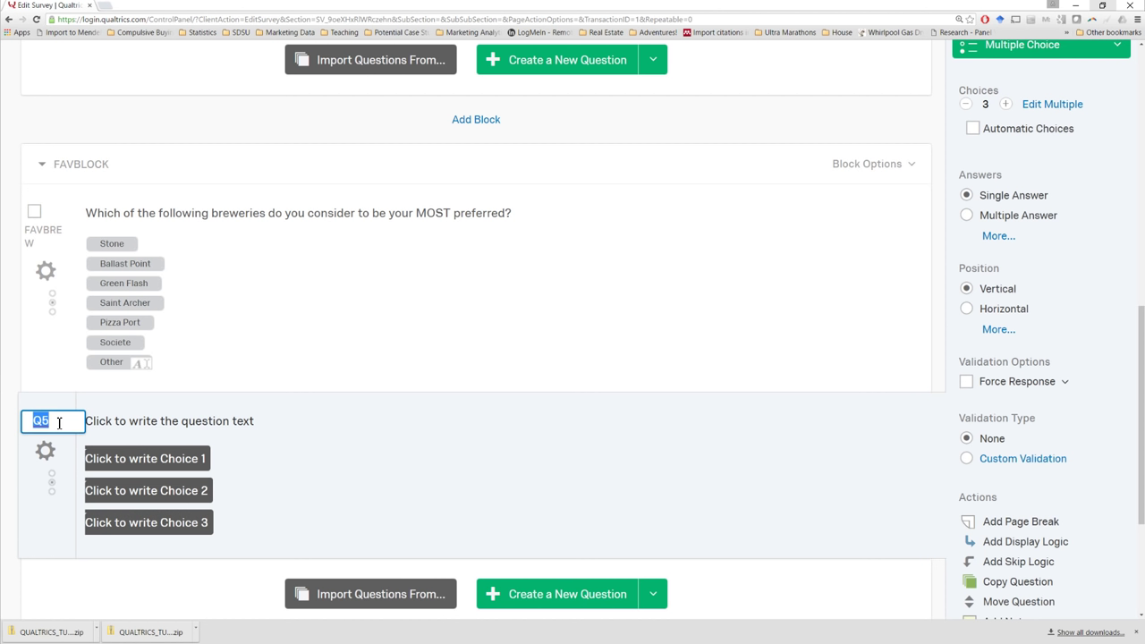
text(EVAL_TOP)
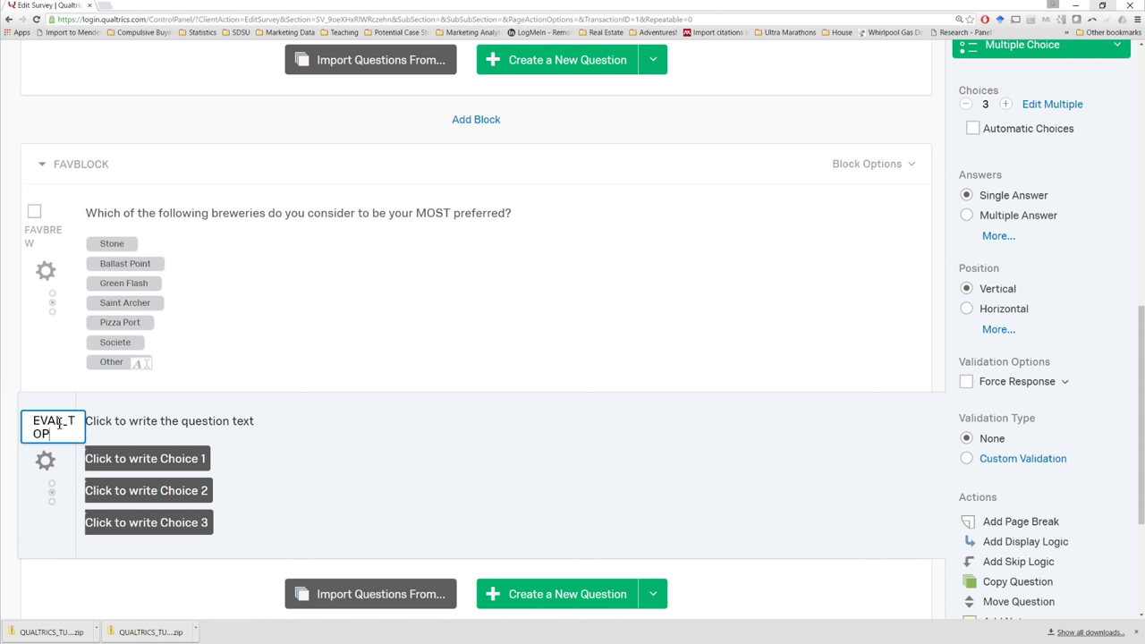
click(165, 427)
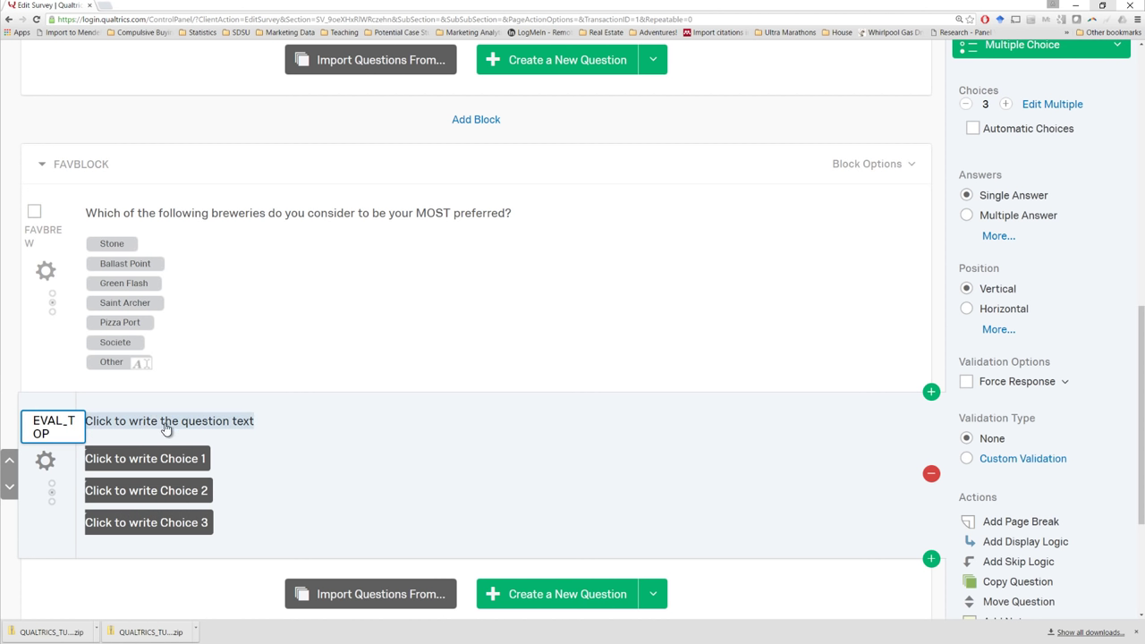
Step: Copy the EVAL_TOP question wording from the Word document into the new Qualtrics question's text and remove its formatting
key(alt+Tab)
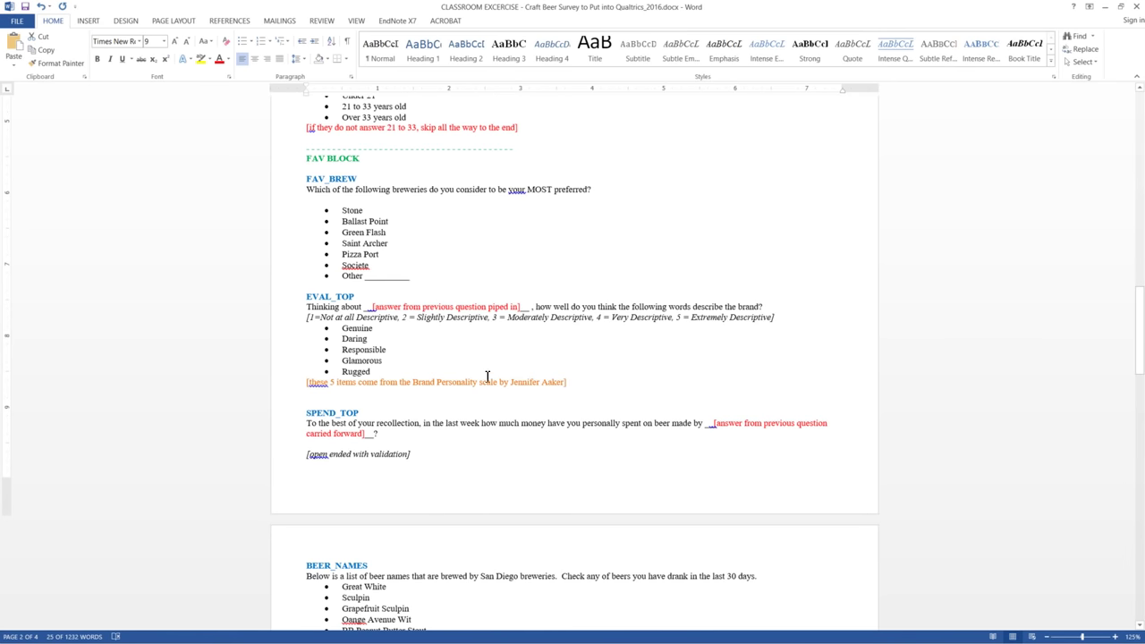
drag(307, 189, 413, 276)
drag(760, 307, 276, 311)
key(ctrl+c)
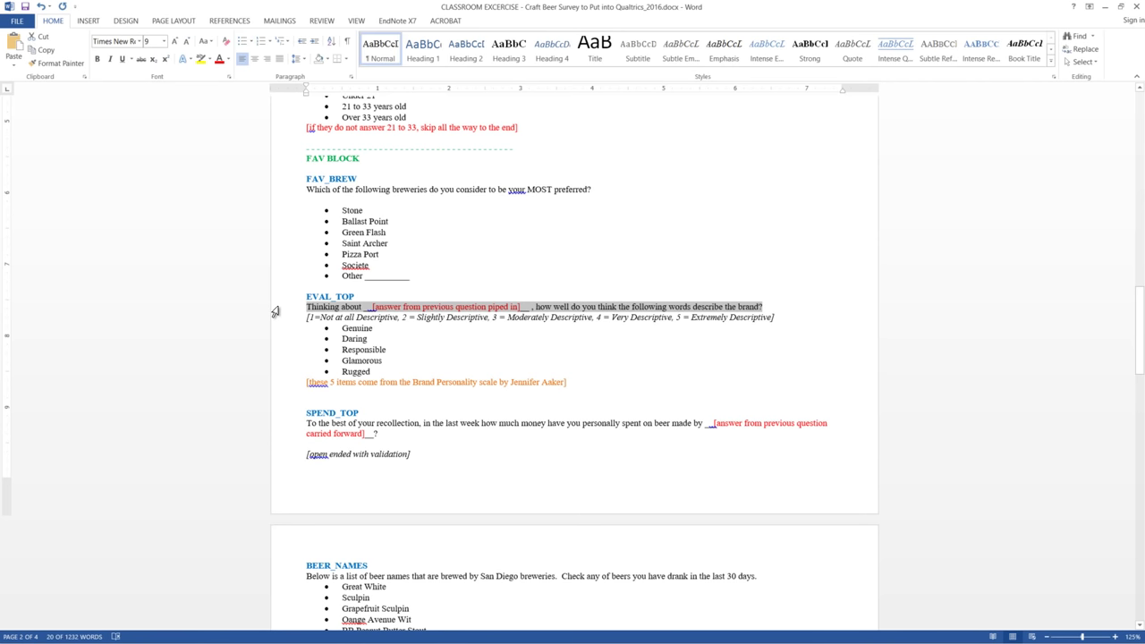
key(alt+Tab)
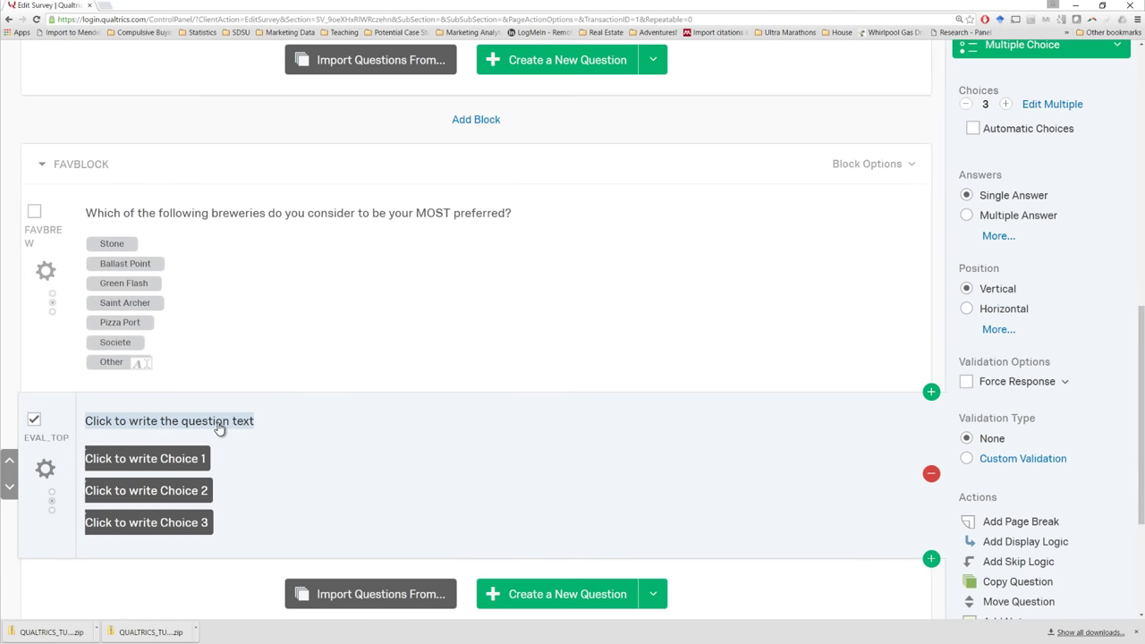
click(219, 424)
key(ctrl+v)
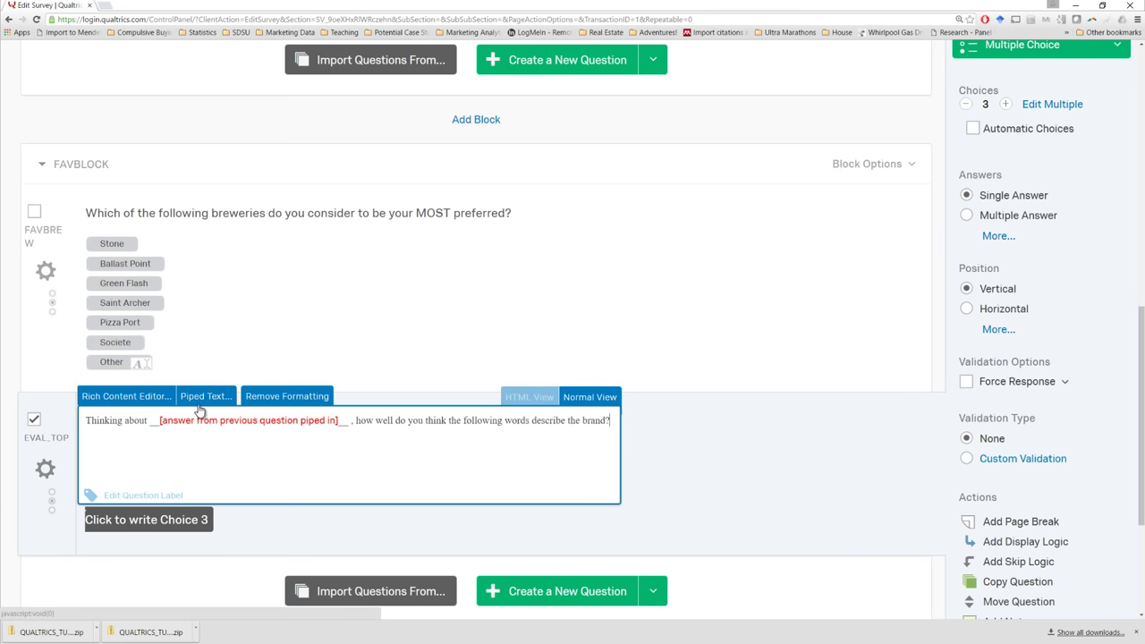
click(271, 397)
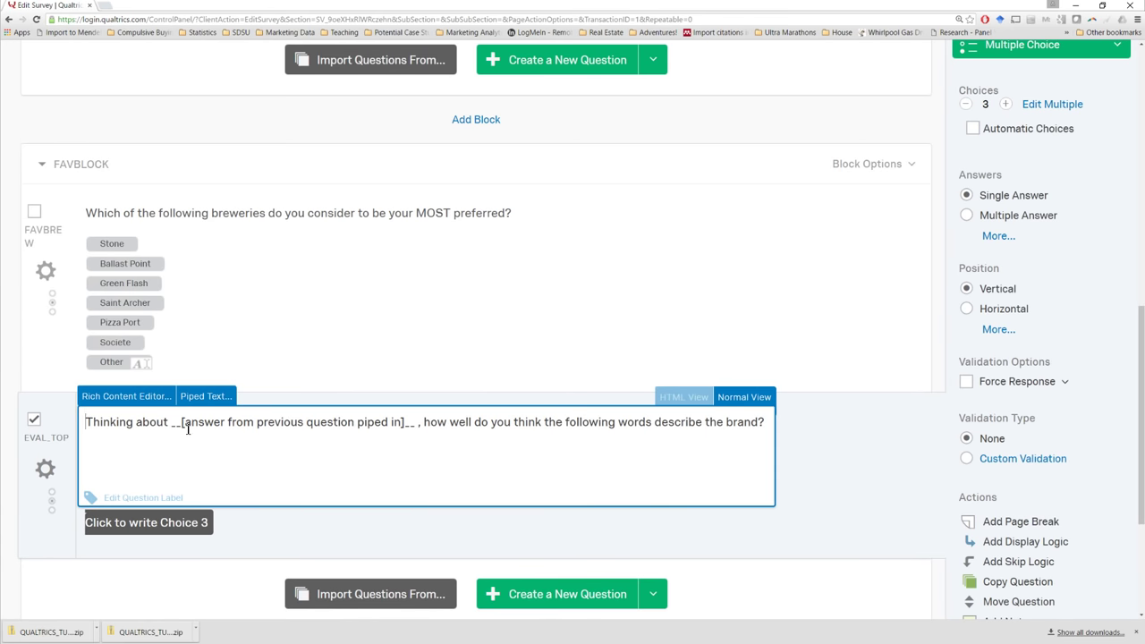
Step: Replace the bracketed placeholder after "Thinking about" with piped text from FAVBREW, using Selected Choices - Entered Text
drag(191, 424, 417, 428)
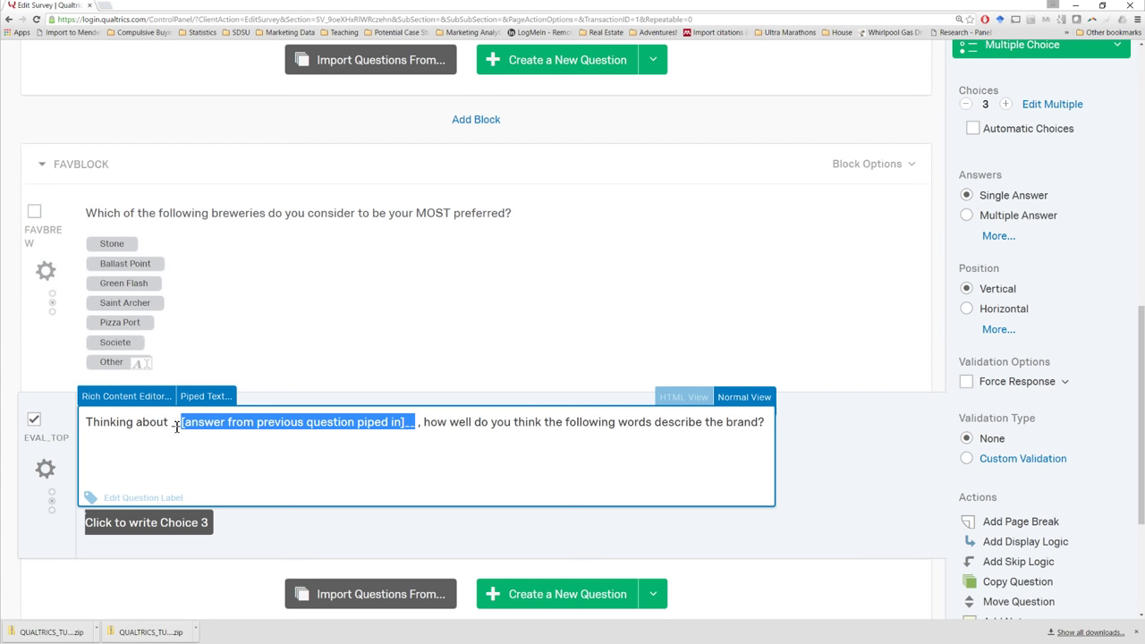
drag(173, 427, 417, 436)
key(BackSpace)
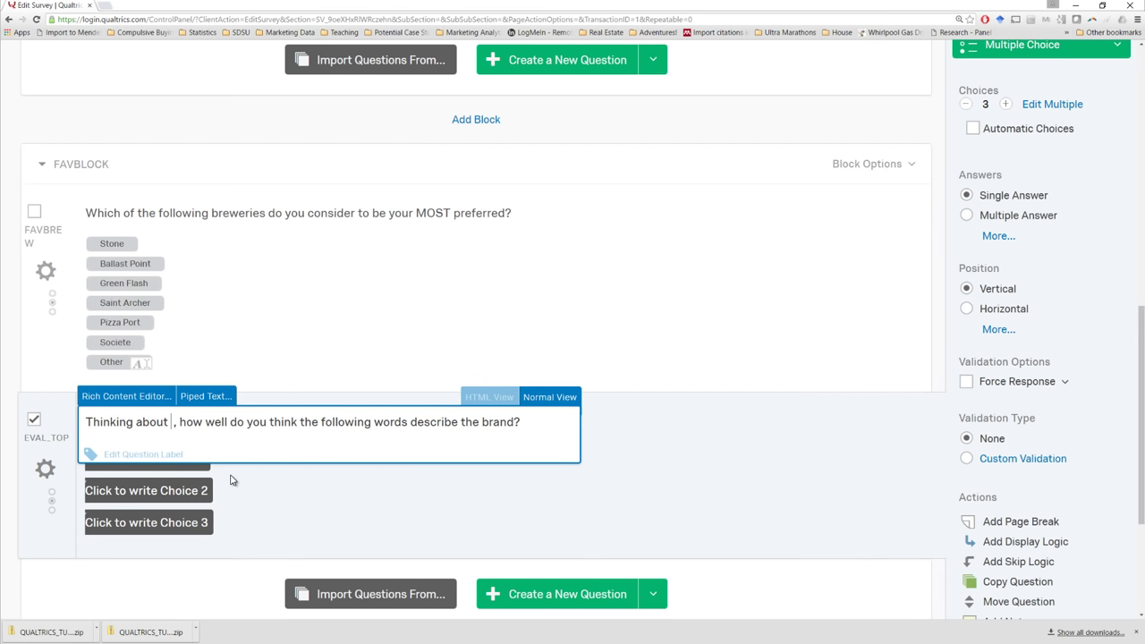
click(202, 398)
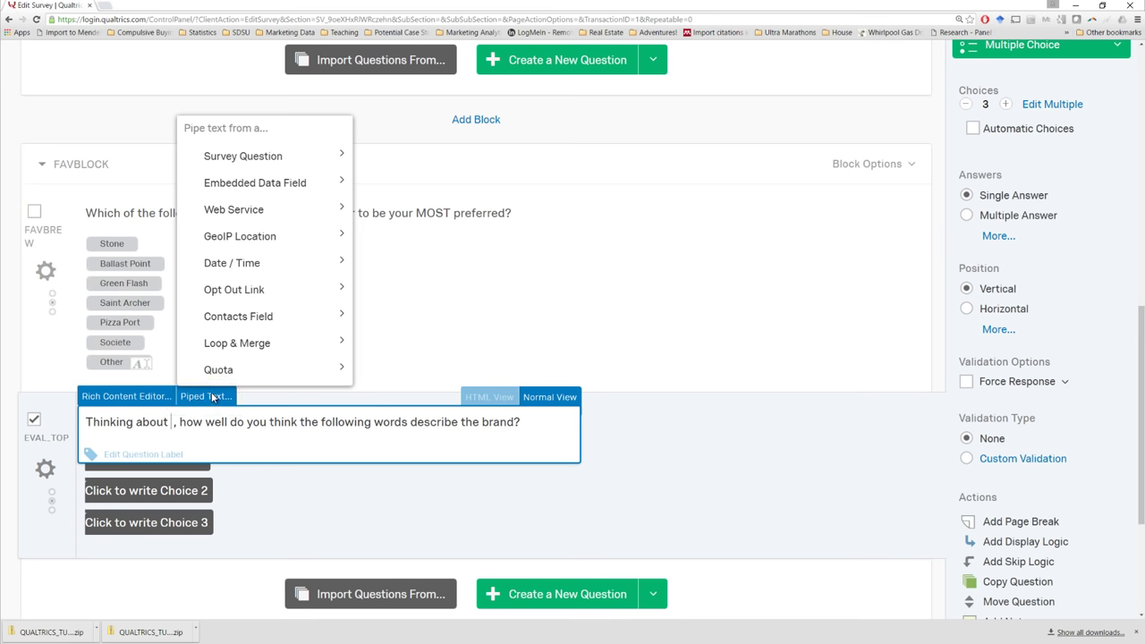
mouse_move(277, 158)
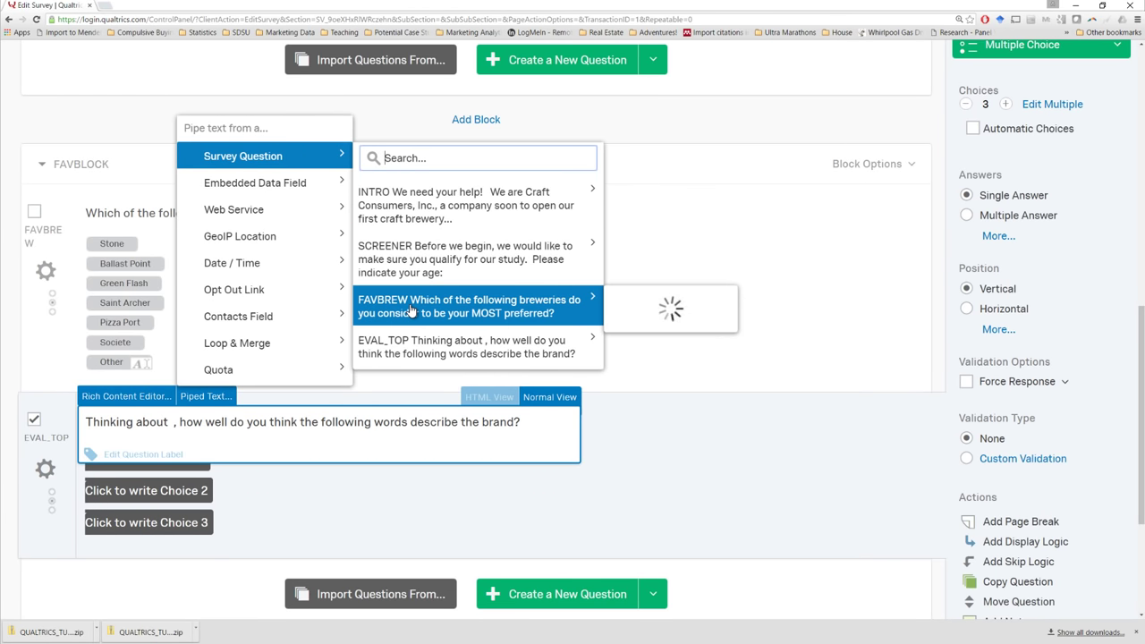
mouse_move(411, 310)
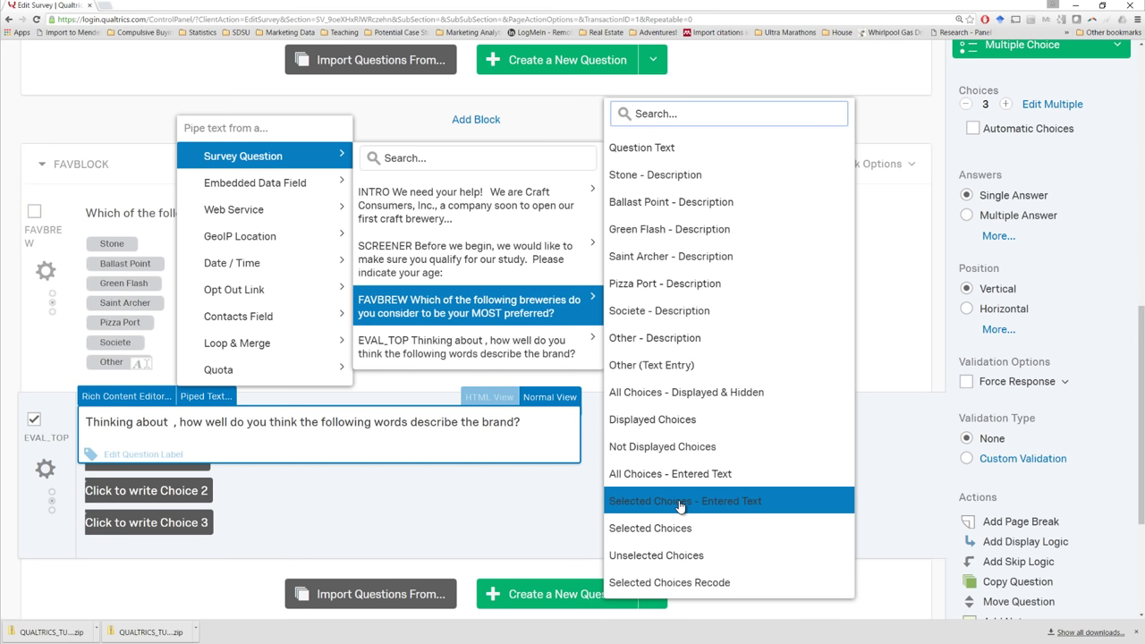
click(679, 502)
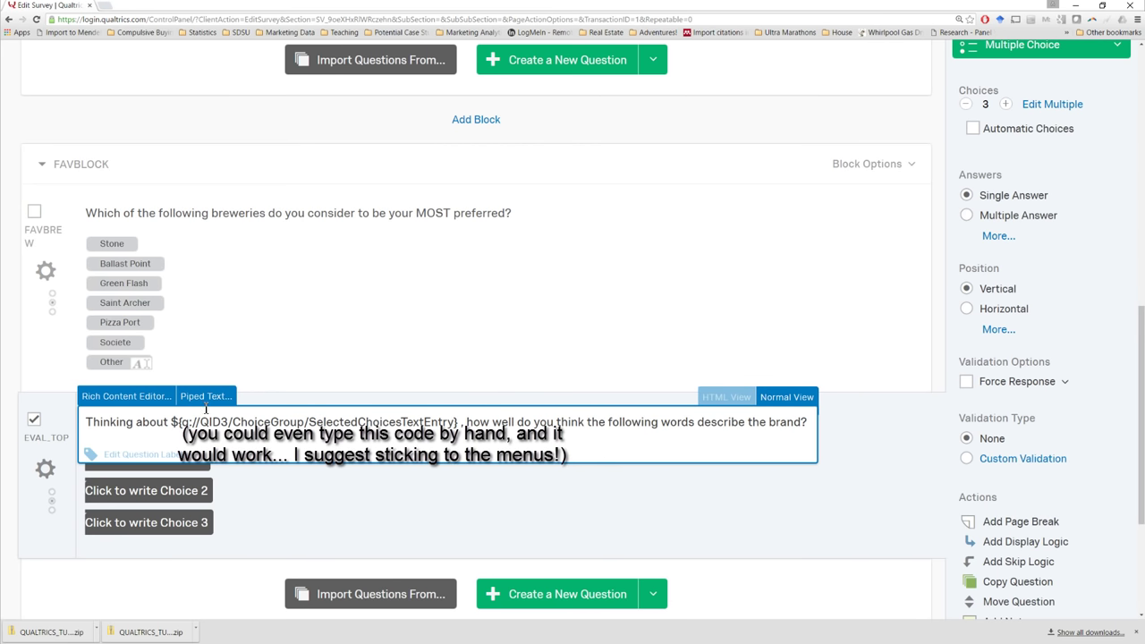
drag(172, 424, 460, 425)
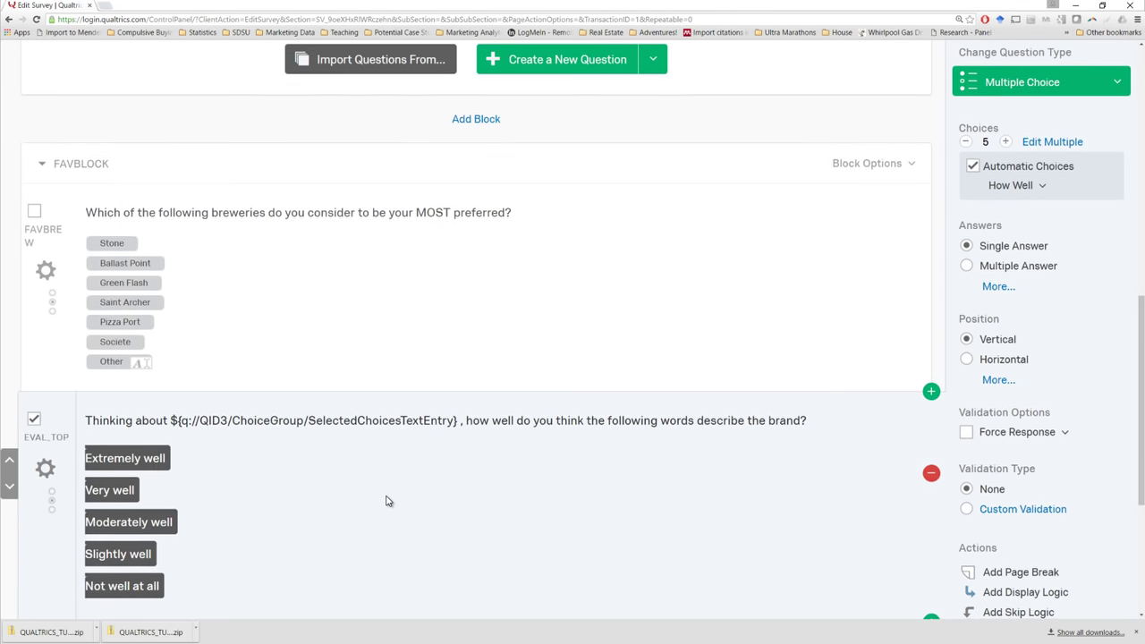
Step: Change the EVAL_TOP question's type to Matrix Table
scroll(386, 501, down, 1)
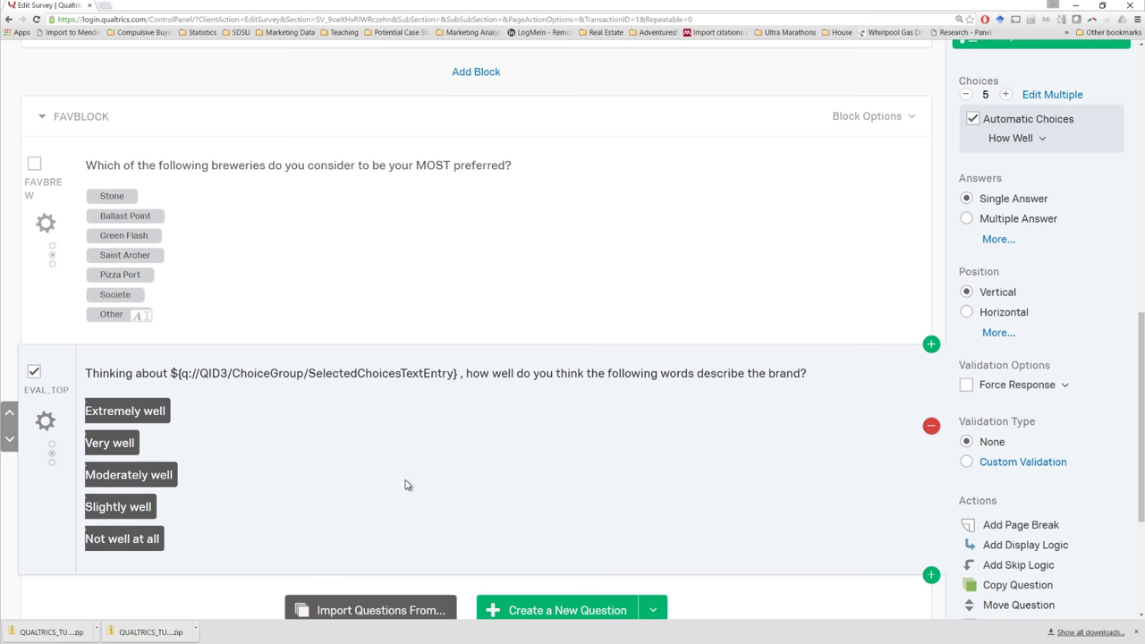
scroll(724, 511, up, 3)
scroll(763, 508, down, 1)
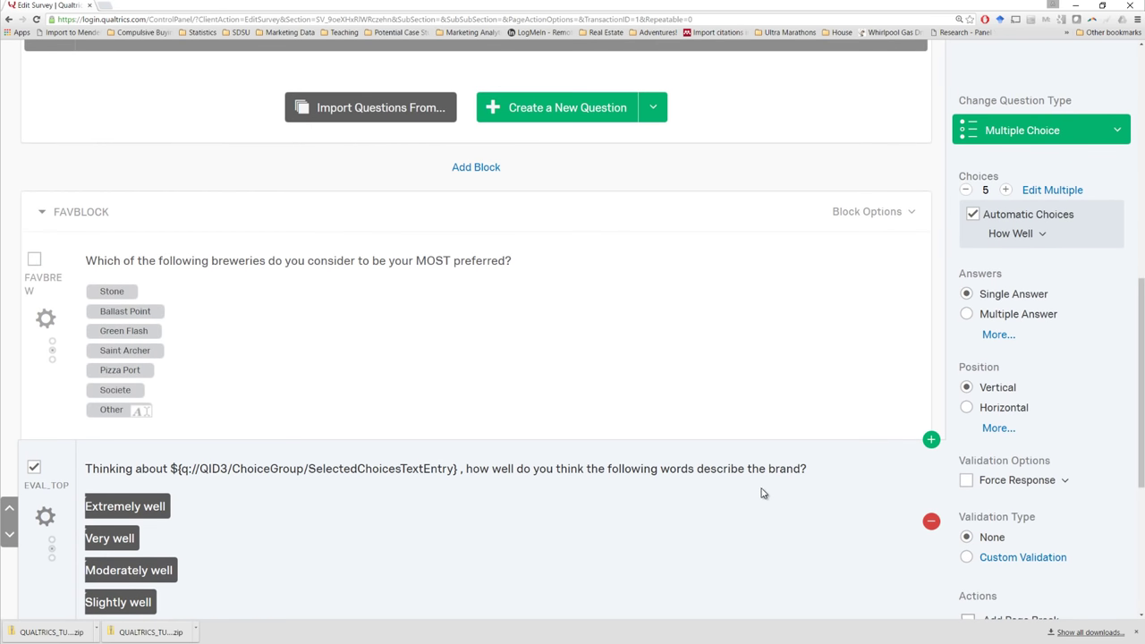
click(1039, 131)
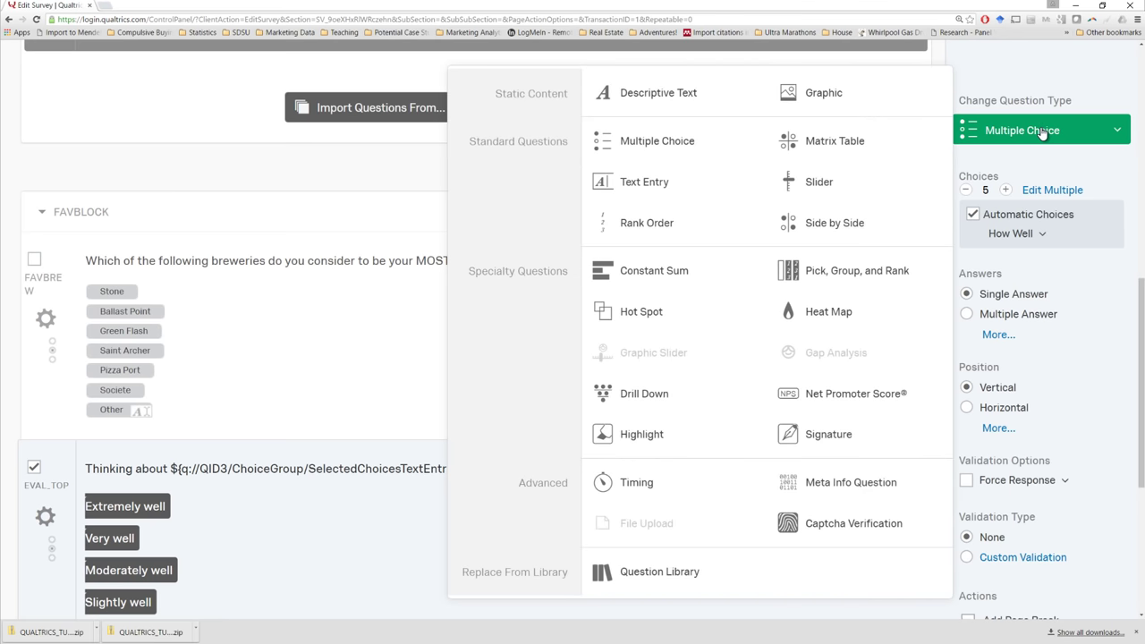
click(851, 141)
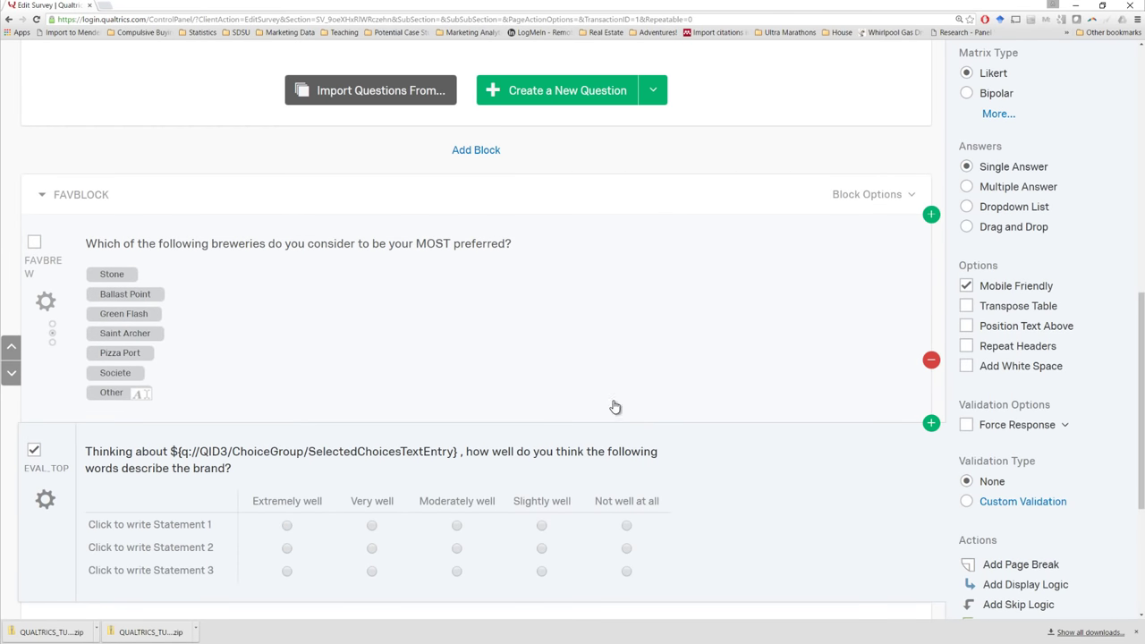
Step: Copy the five brand descriptors from Genuine to Rugged out of the Word document and return to the Qualtrics survey
click(612, 429)
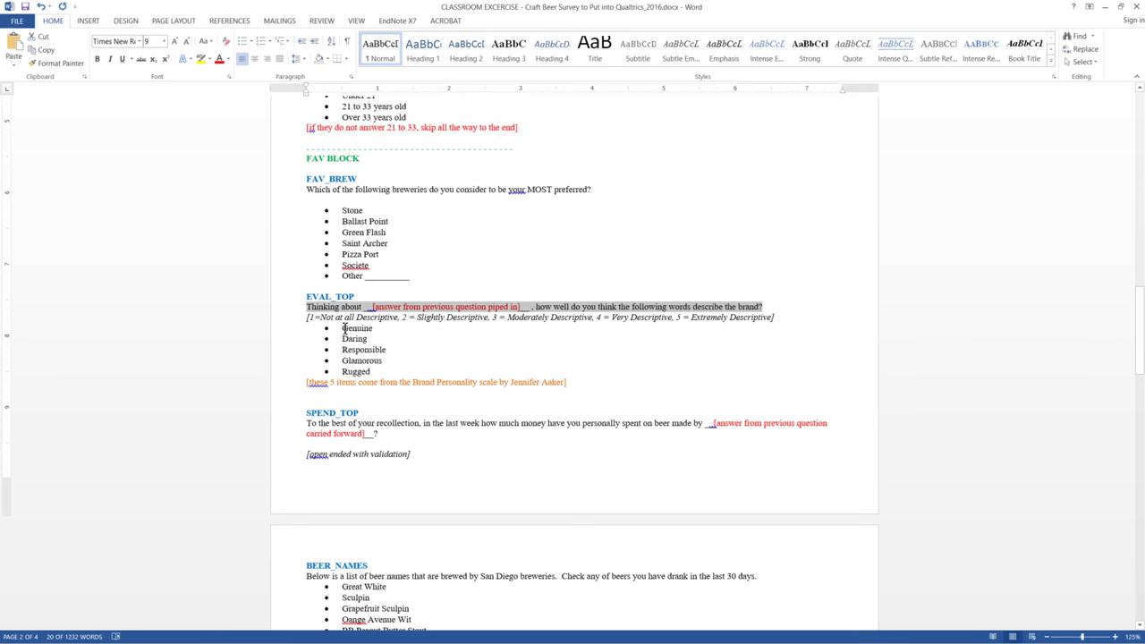
drag(345, 327, 370, 372)
key(ctrl+c)
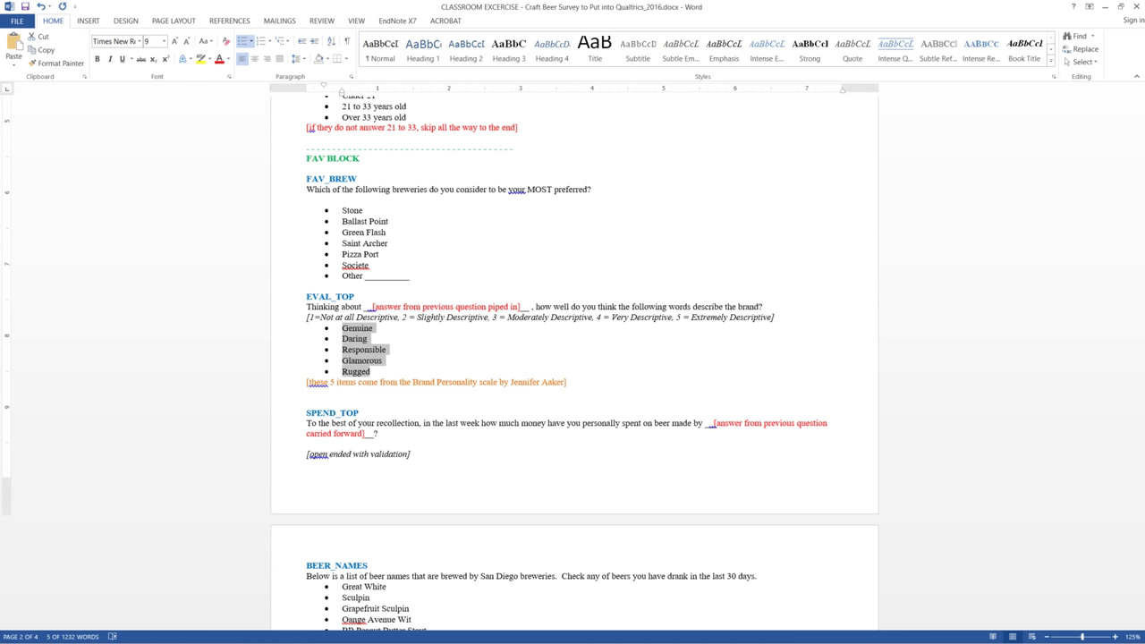
key(alt+Tab)
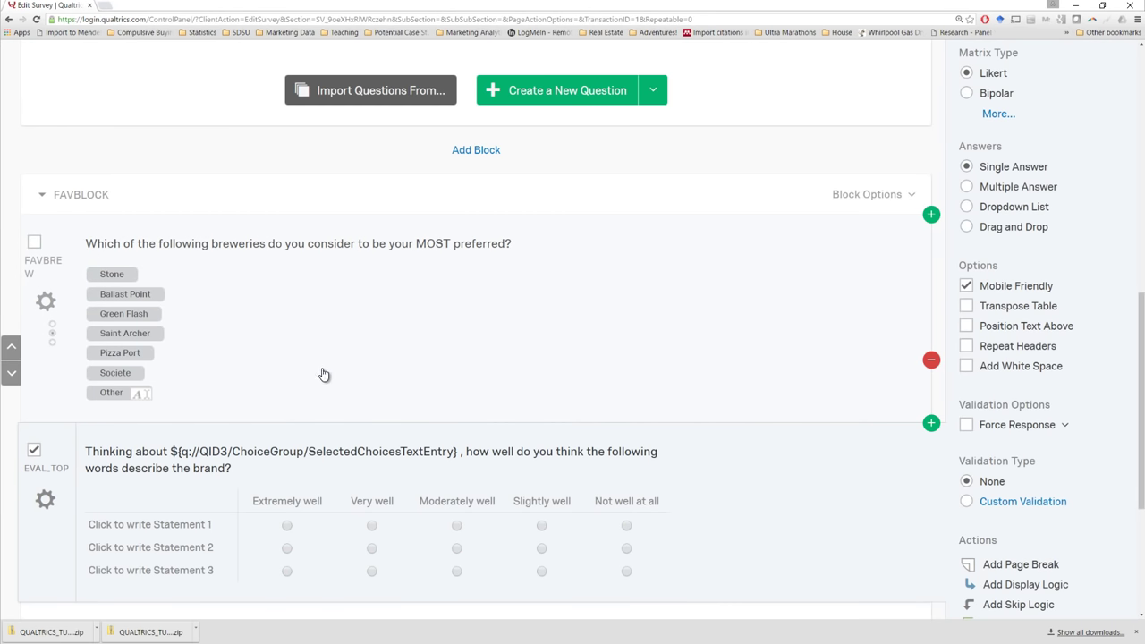
Step: Replace the EVAL_TOP matrix statements with the copied descriptors Genuine, Daring, Responsible, Glamorous and Rugged, removing the leftover bullet characters
scroll(317, 373, down, 1)
scroll(317, 373, down, 2)
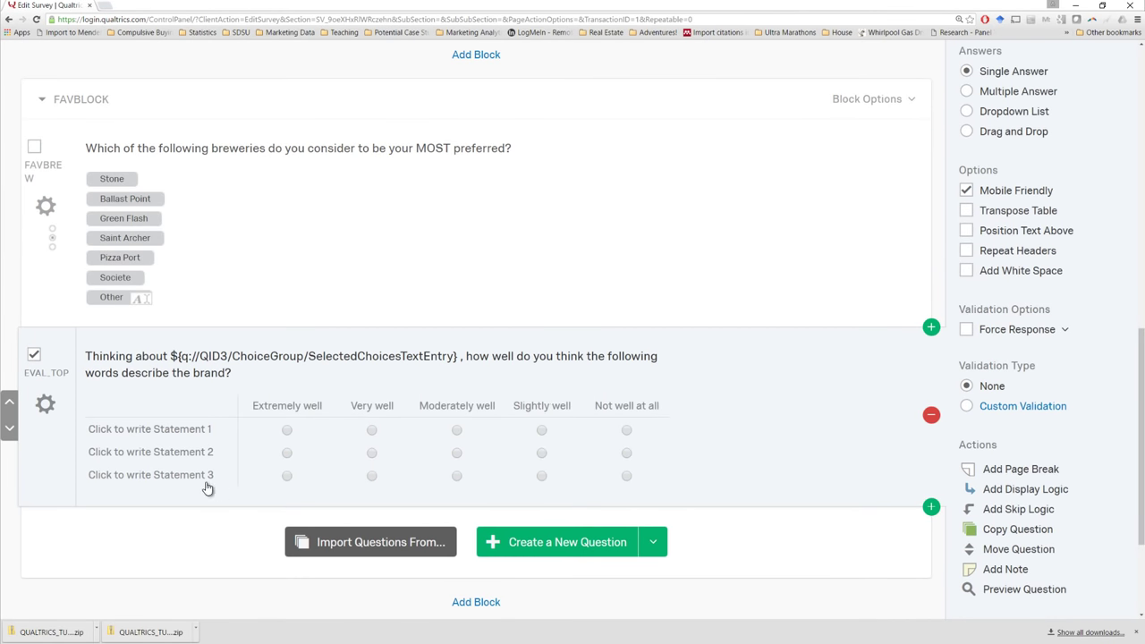
scroll(183, 462, up, 1)
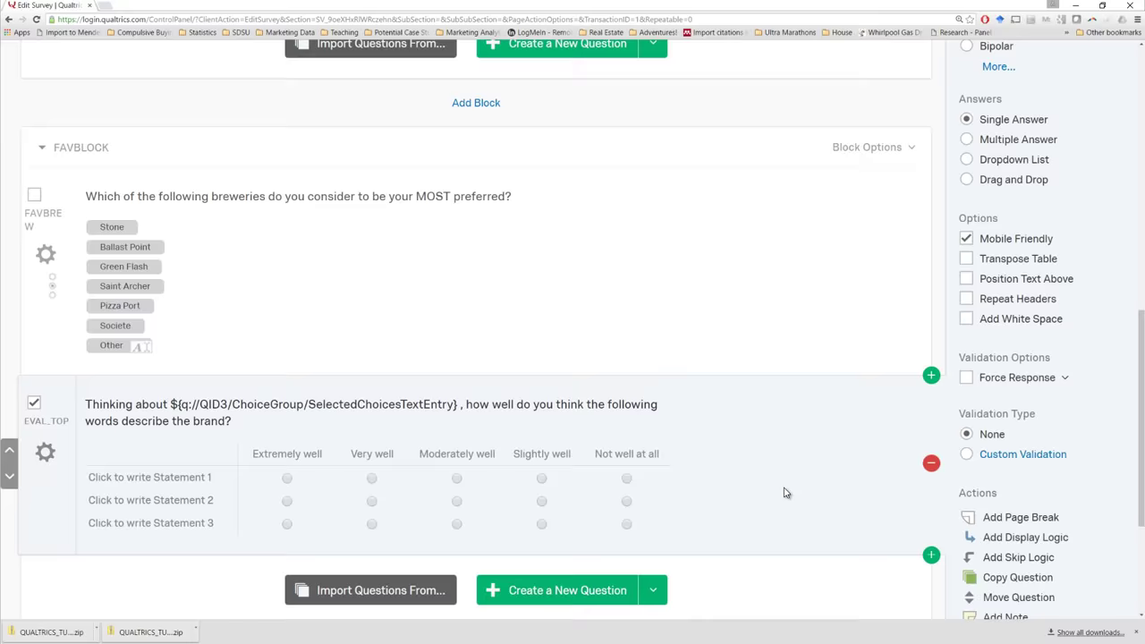
scroll(785, 493, up, 1)
scroll(785, 493, up, 1)
scroll(894, 357, up, 5)
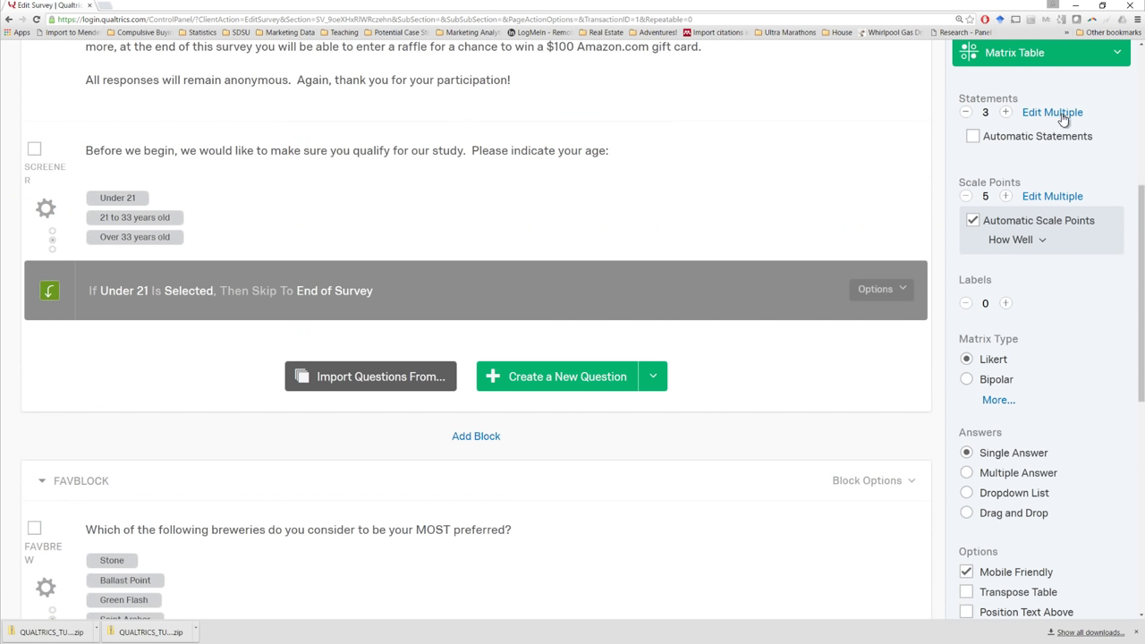
click(1057, 113)
drag(543, 97, 394, 64)
key(ctrl+v)
key(BackSpace)
click(414, 94)
key(BackSpace)
click(414, 109)
key(BackSpace)
click(414, 123)
key(BackSpace)
click(938, 106)
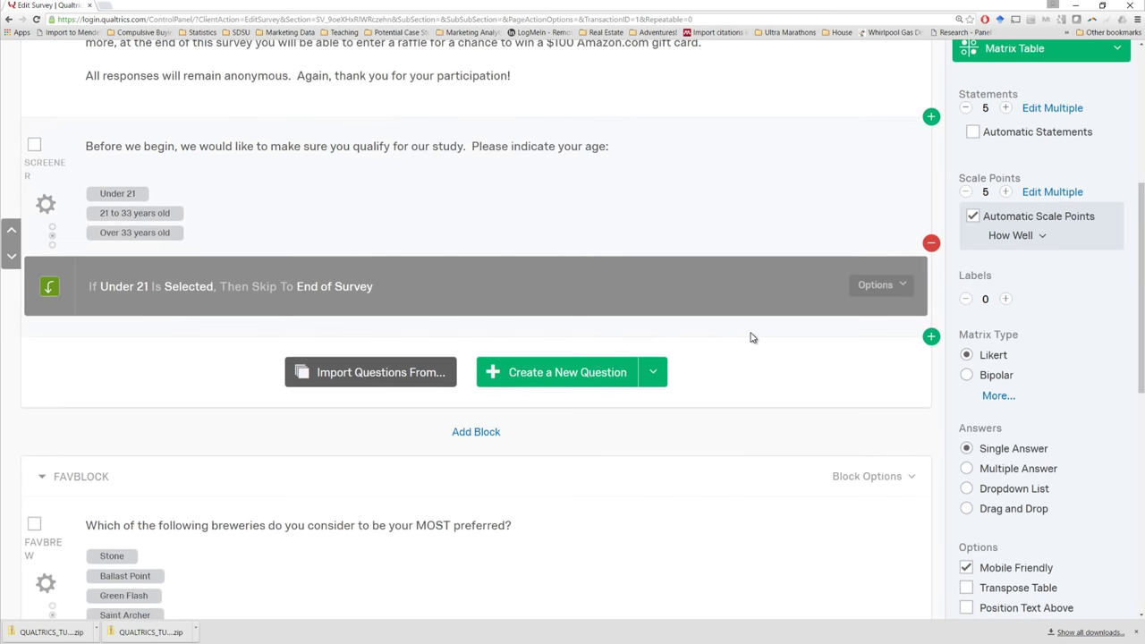
scroll(751, 338, down, 4)
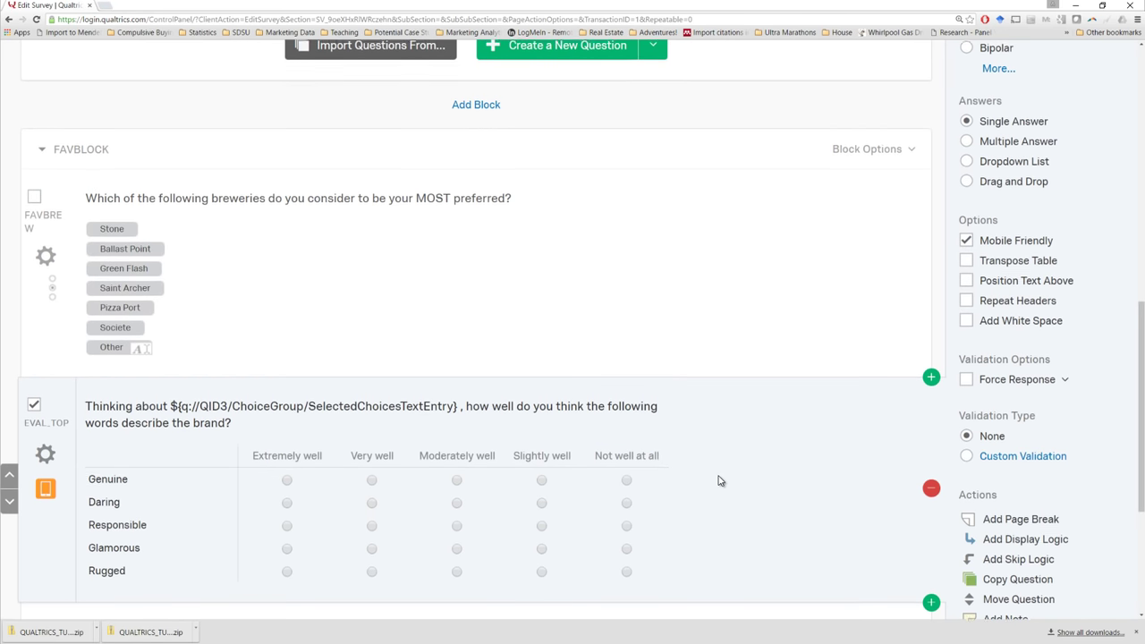
Step: Check the EVAL_TOP scale wording in the Word document and turn off Automatic Scale Points for the matrix
scroll(720, 481, up, 2)
scroll(719, 503, down, 2)
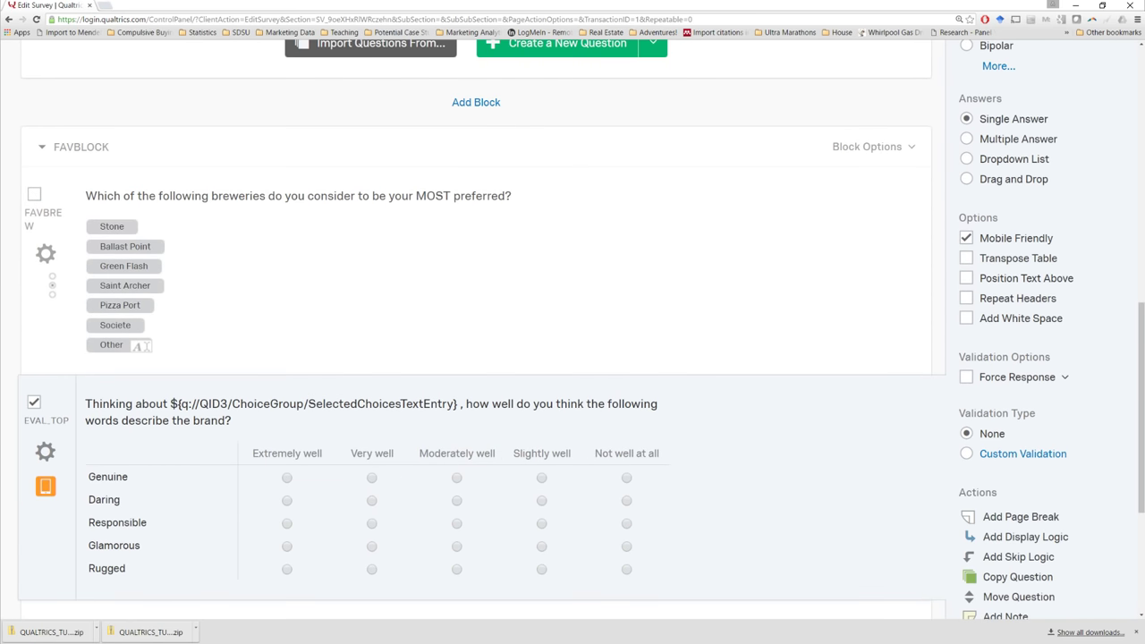
key(alt+Tab)
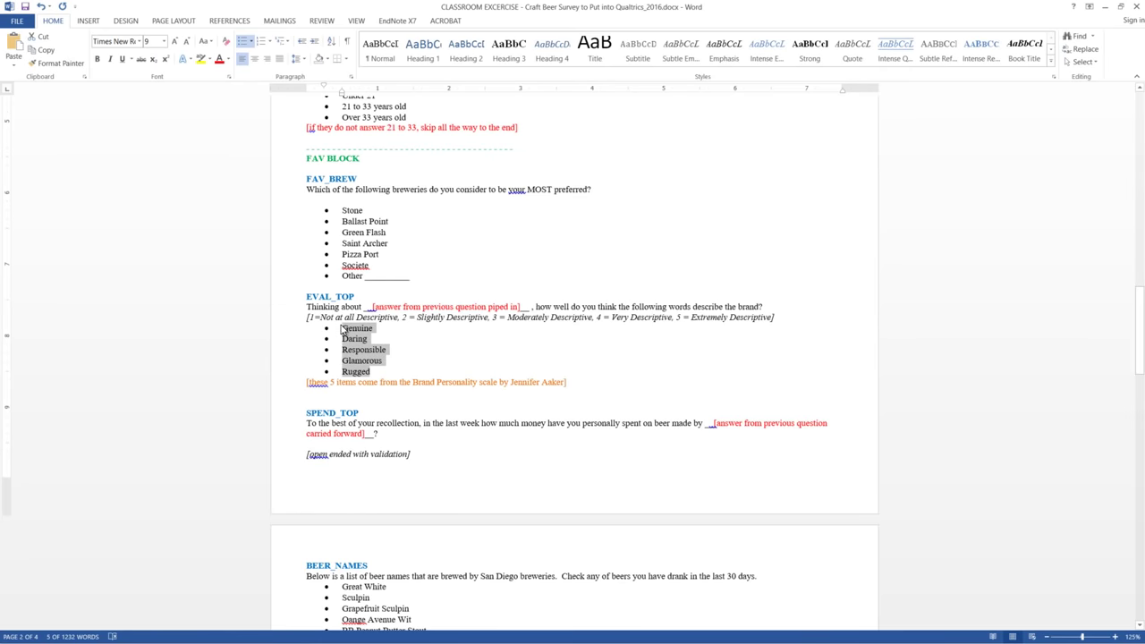
key(alt+Tab)
click(991, 280)
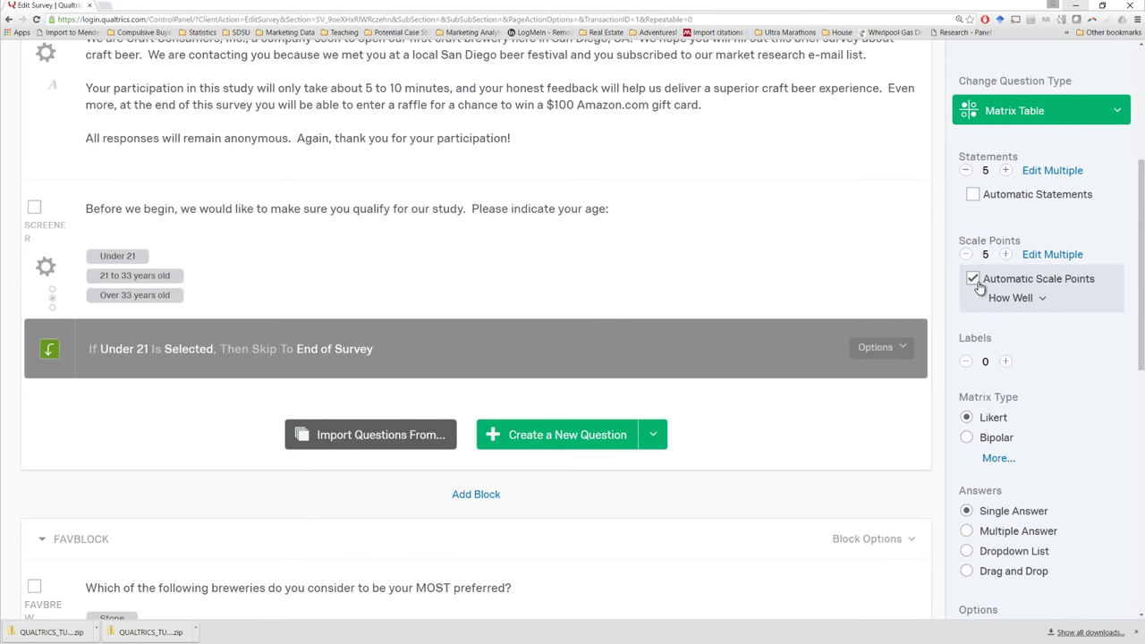
scroll(718, 432, down, 3)
scroll(397, 556, down, 2)
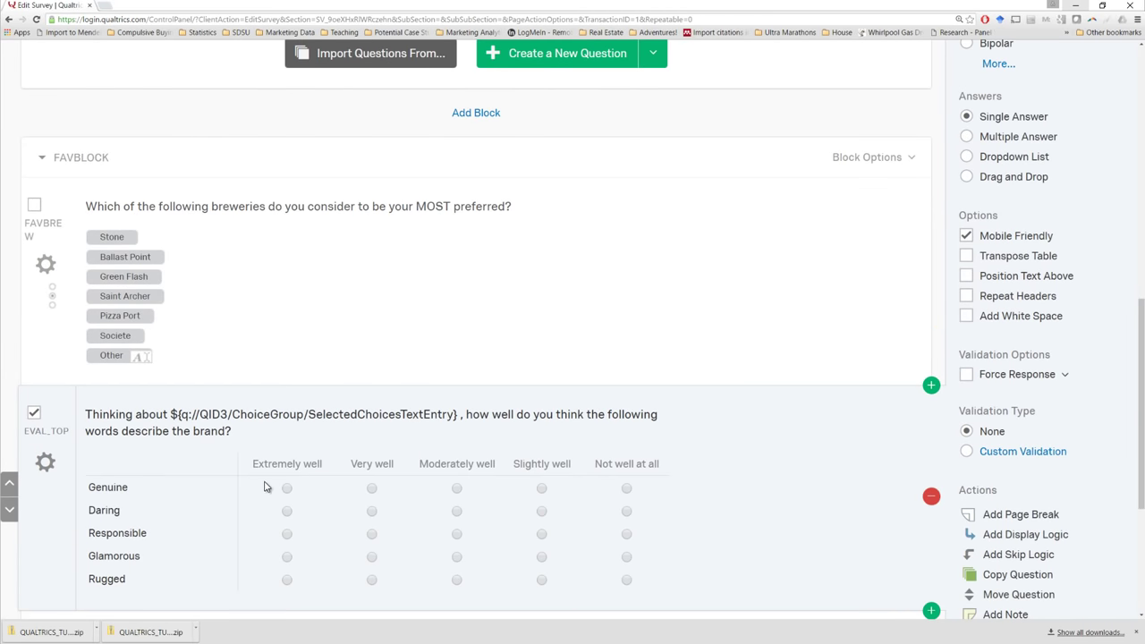
Step: Label the matrix scale points Not at all Descriptive, Slightly Descriptive, Moderately Descriptive, Very Descriptive and Extremely Descriptive
click(280, 464)
text(Not at all Descriptive)
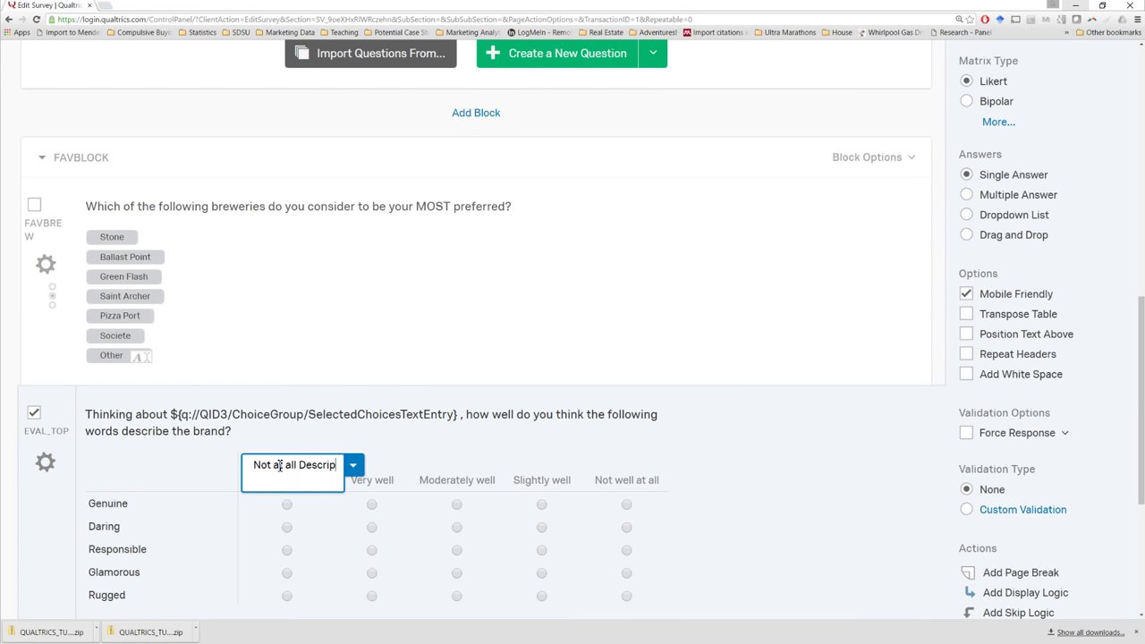
key(Tab)
text(Slightly Descriptive)
key(Tab)
text(Moderately Descriptive)
key(Tab)
text(Very Descriptive)
key(Tab)
text(Extremely Descriptive)
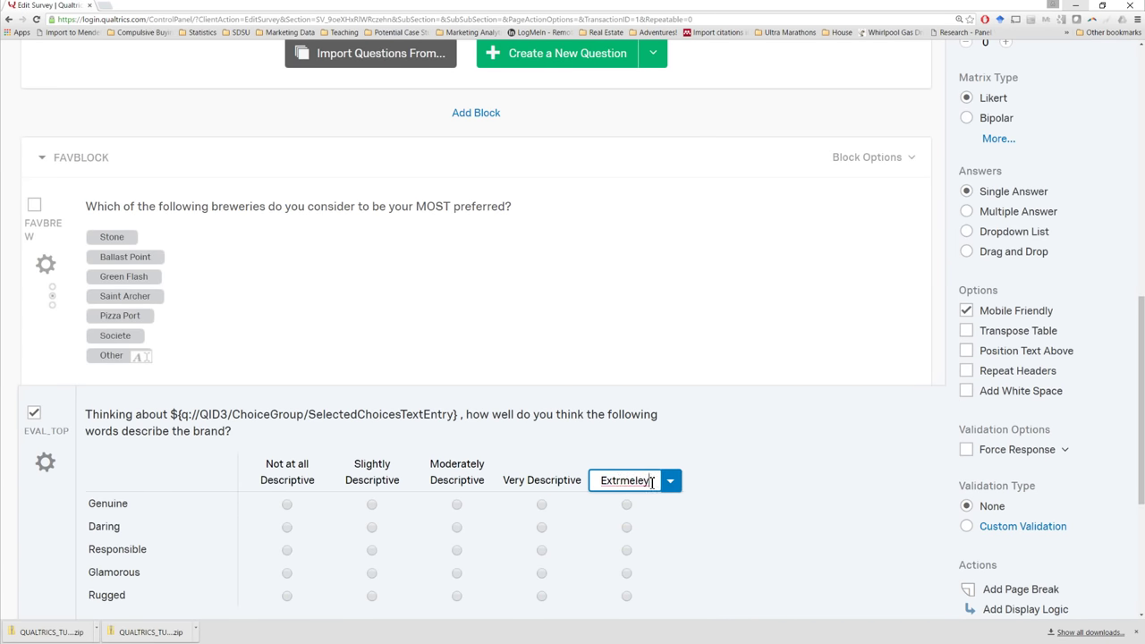
click(759, 515)
scroll(759, 514, down, 1)
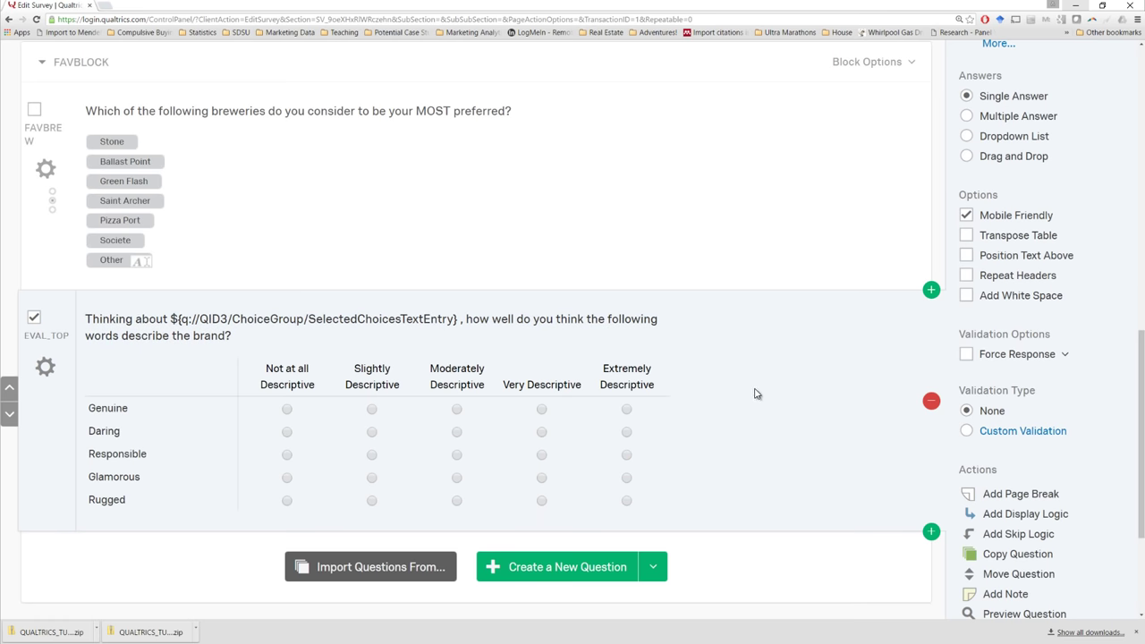
Step: Enable Recode Values for the EVAL_TOP question, keeping codes 1 to 5 on the scale points
click(45, 368)
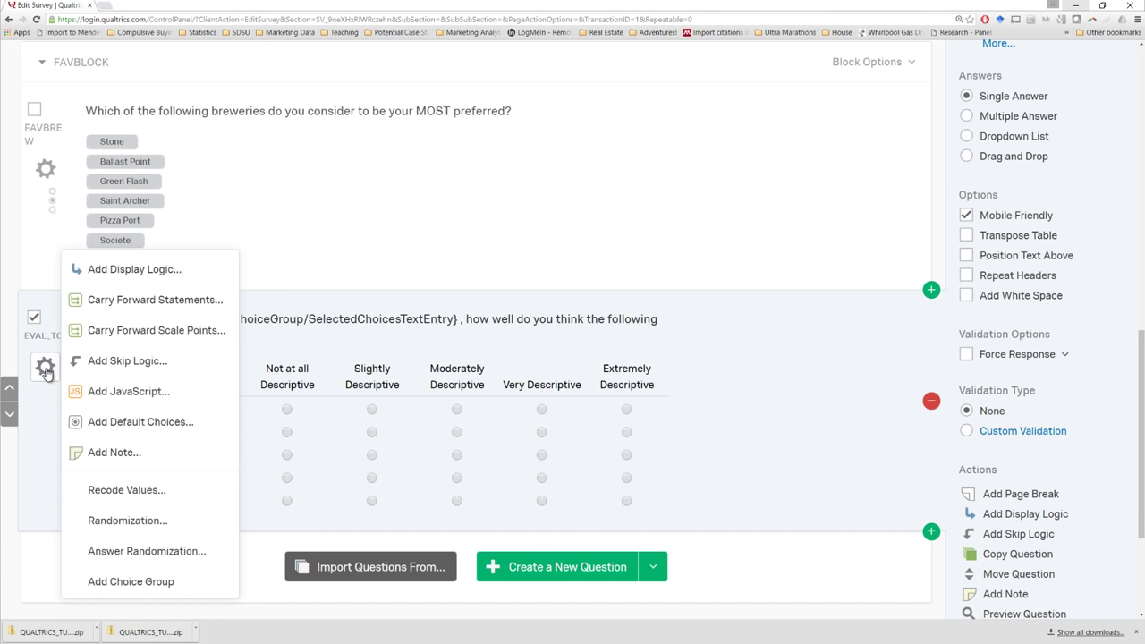
click(130, 490)
click(116, 259)
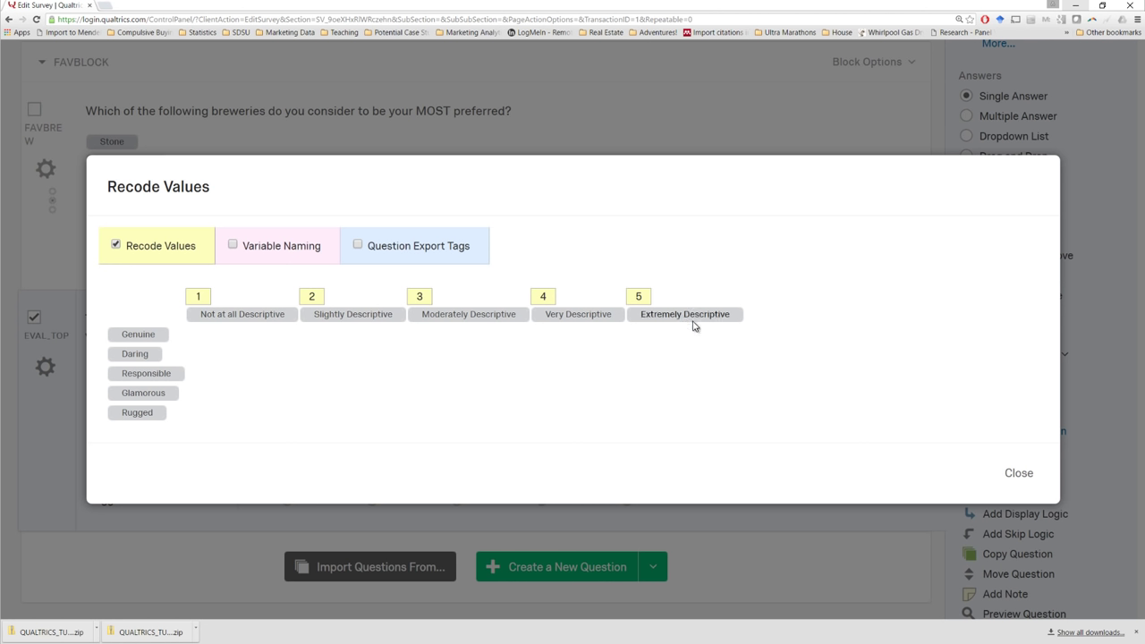
key(Escape)
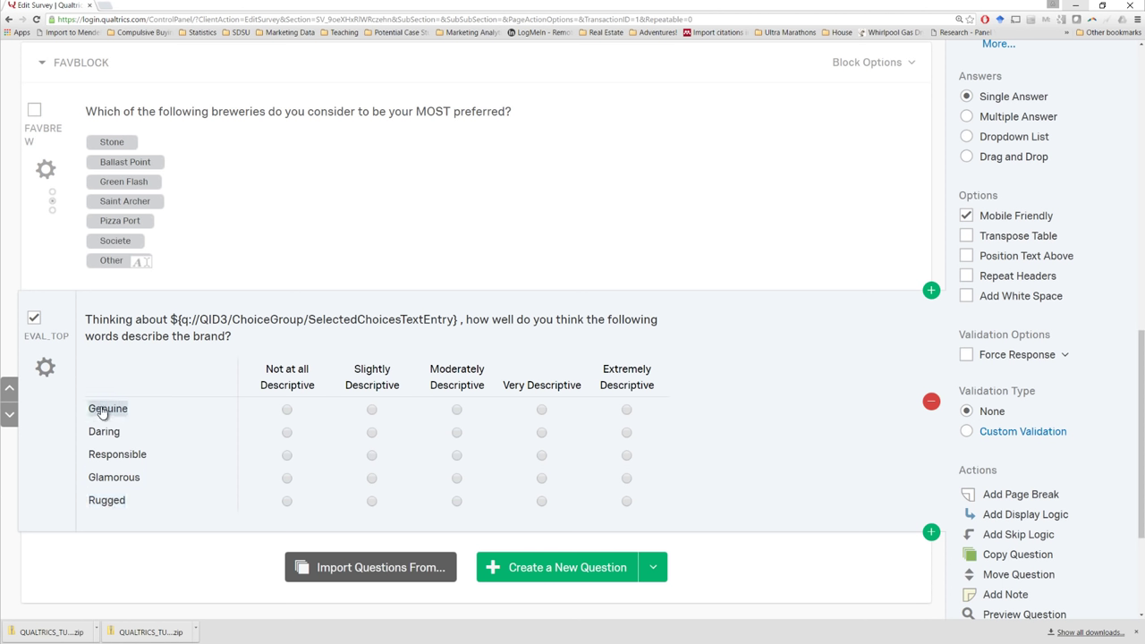
Step: Set the EVAL_TOP question's choice randomization to randomize the order of all choices
click(45, 366)
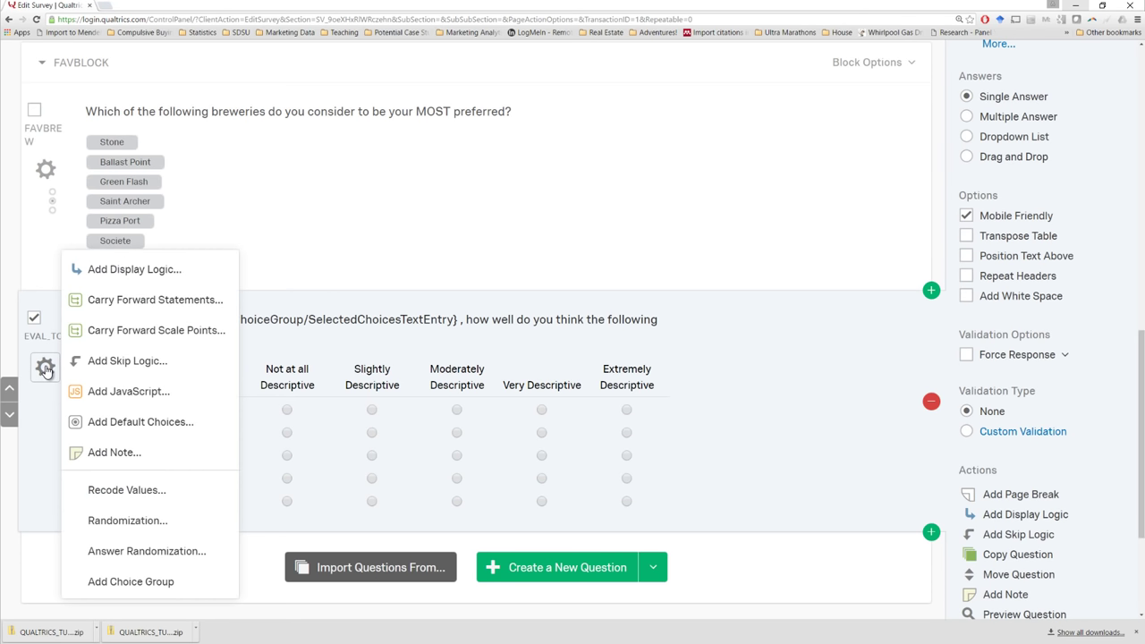
click(118, 521)
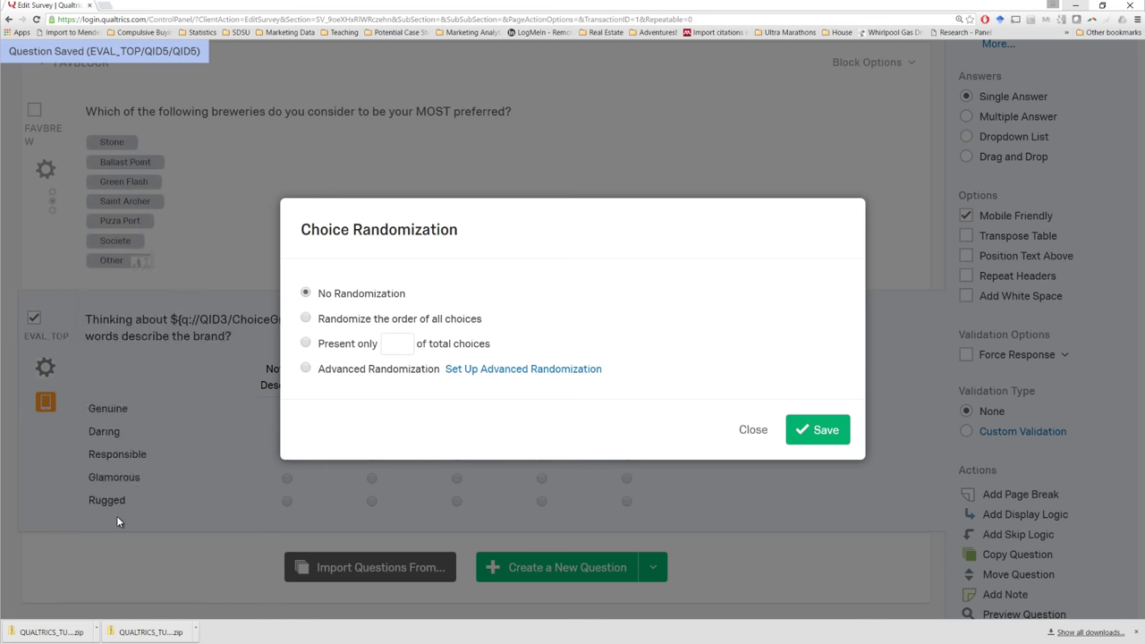
click(306, 320)
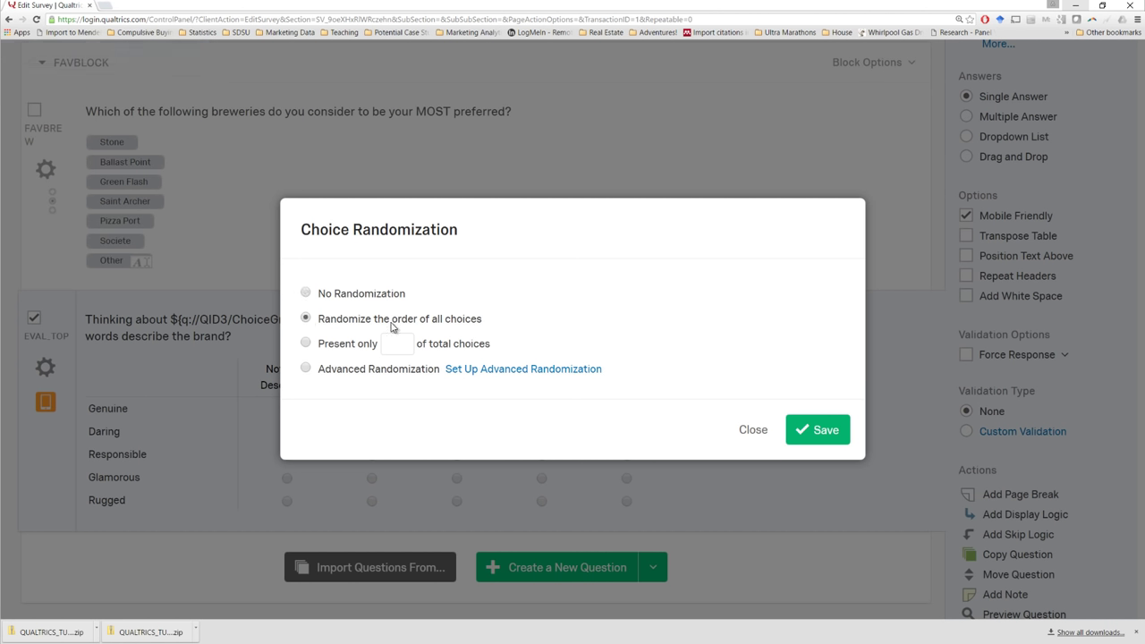
click(822, 431)
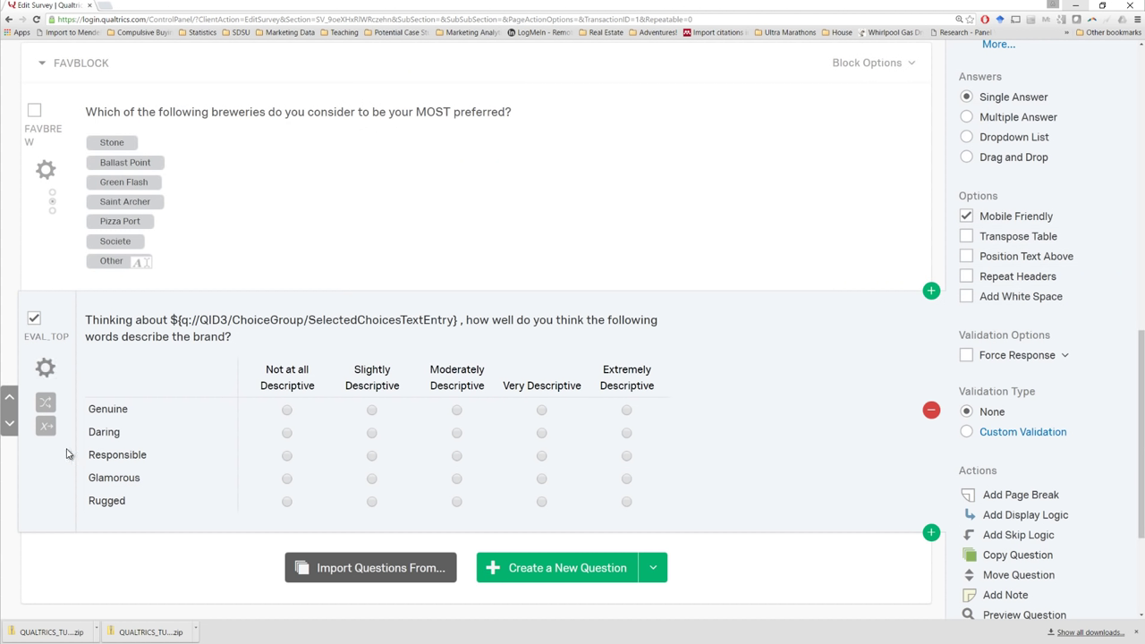
Step: Preview FAVBLOCK on its own, choose Ballast Point to test the piped text, and close the preview
scroll(845, 261, up, 1)
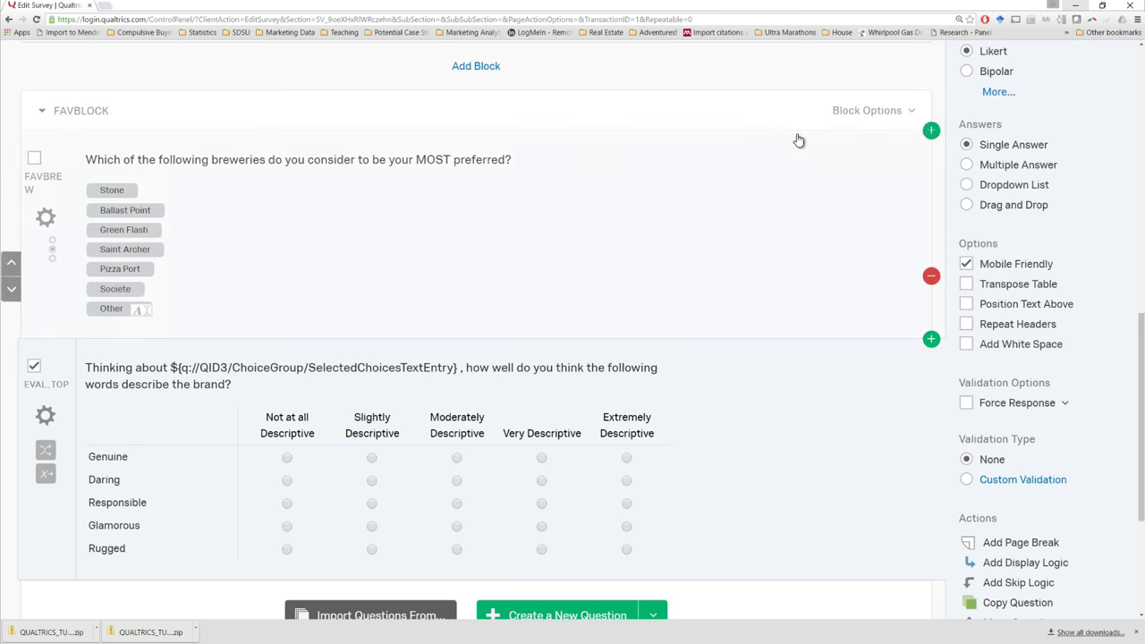
scroll(383, 251, up, 10)
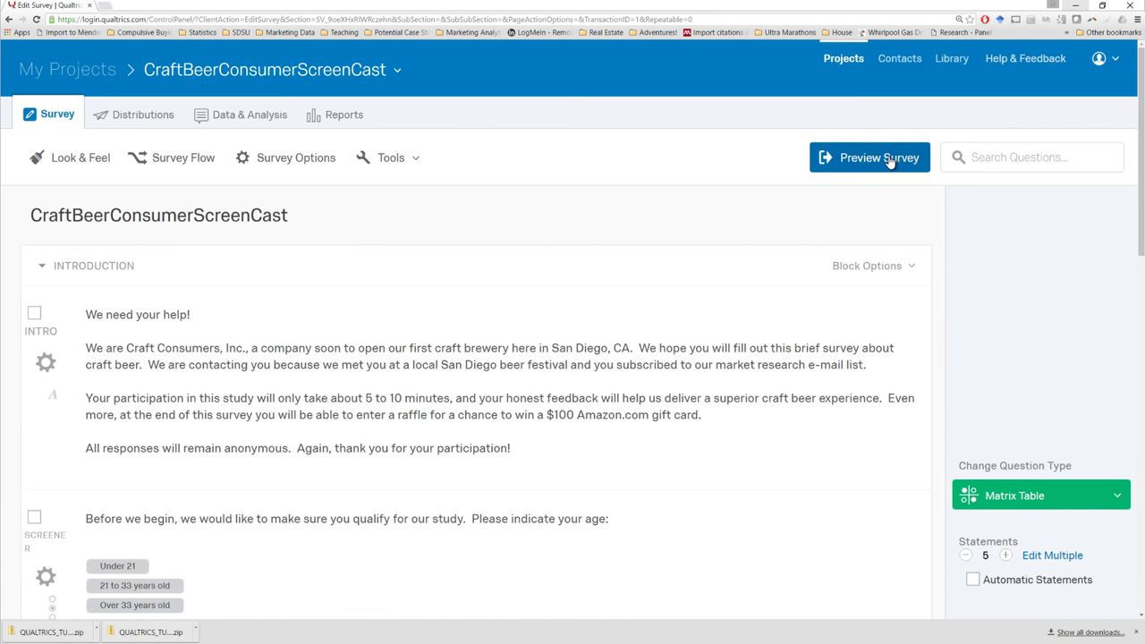
scroll(826, 248, down, 5)
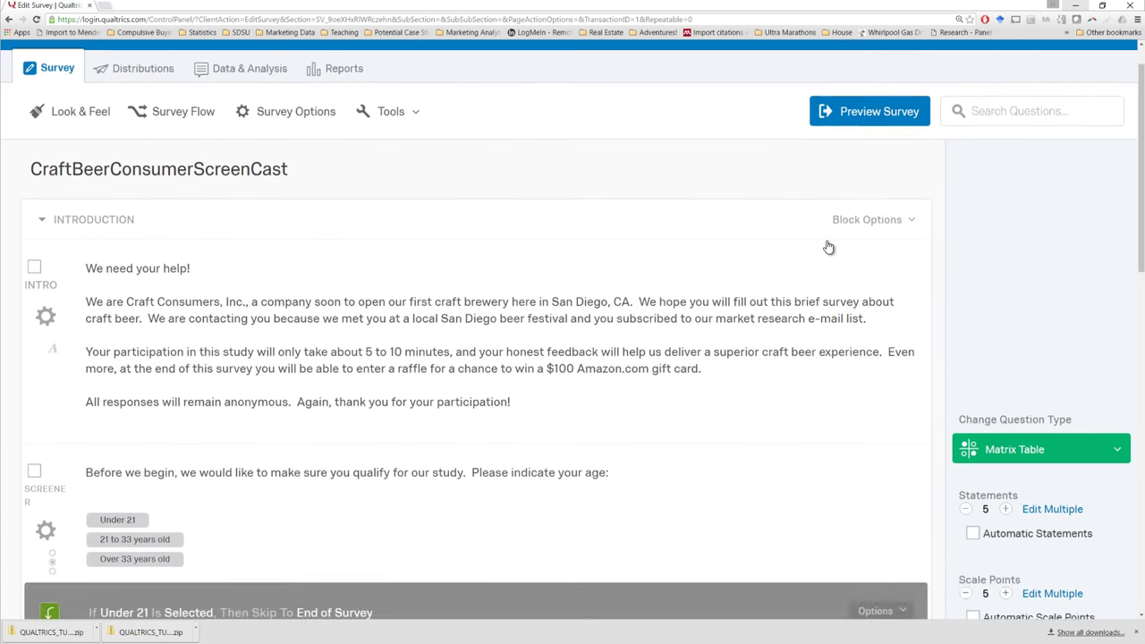
scroll(822, 243, down, 3)
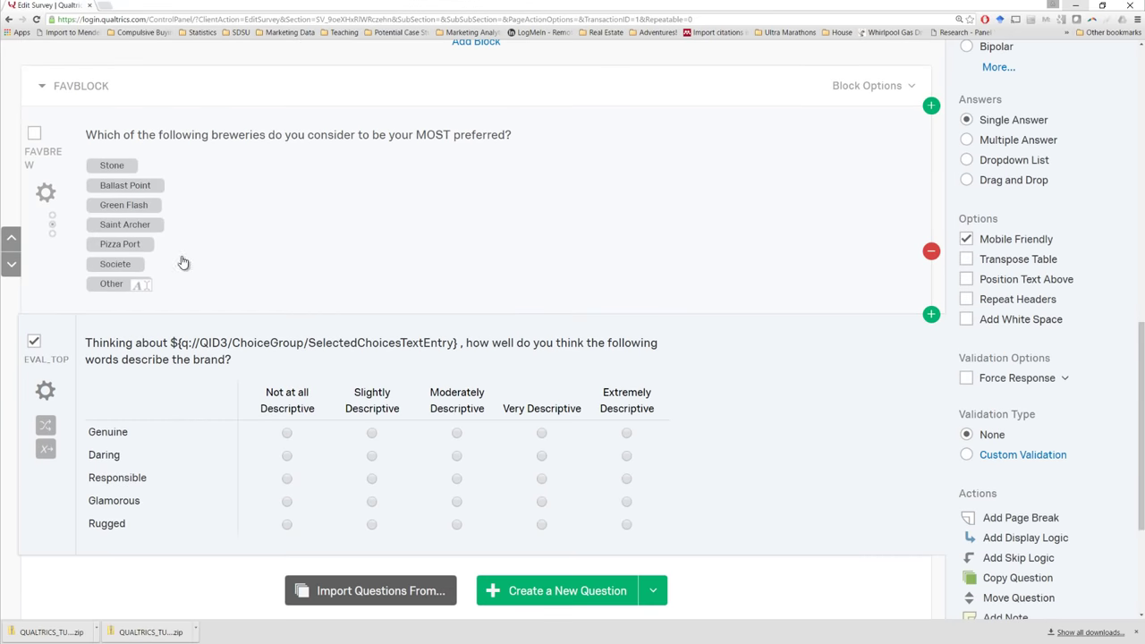
click(875, 86)
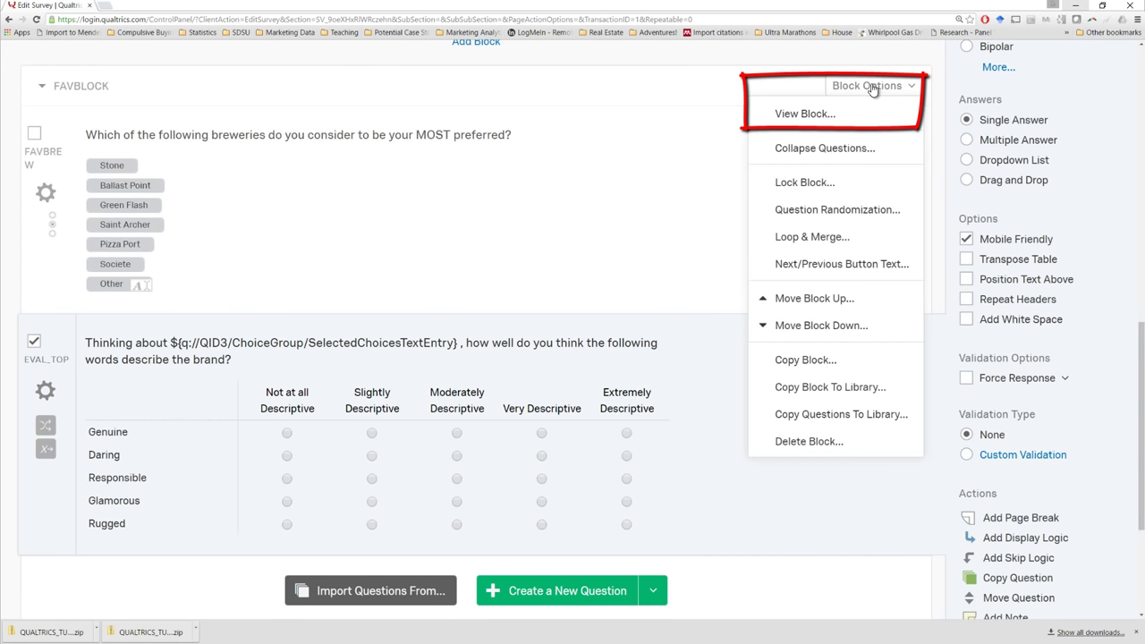
click(815, 114)
click(287, 248)
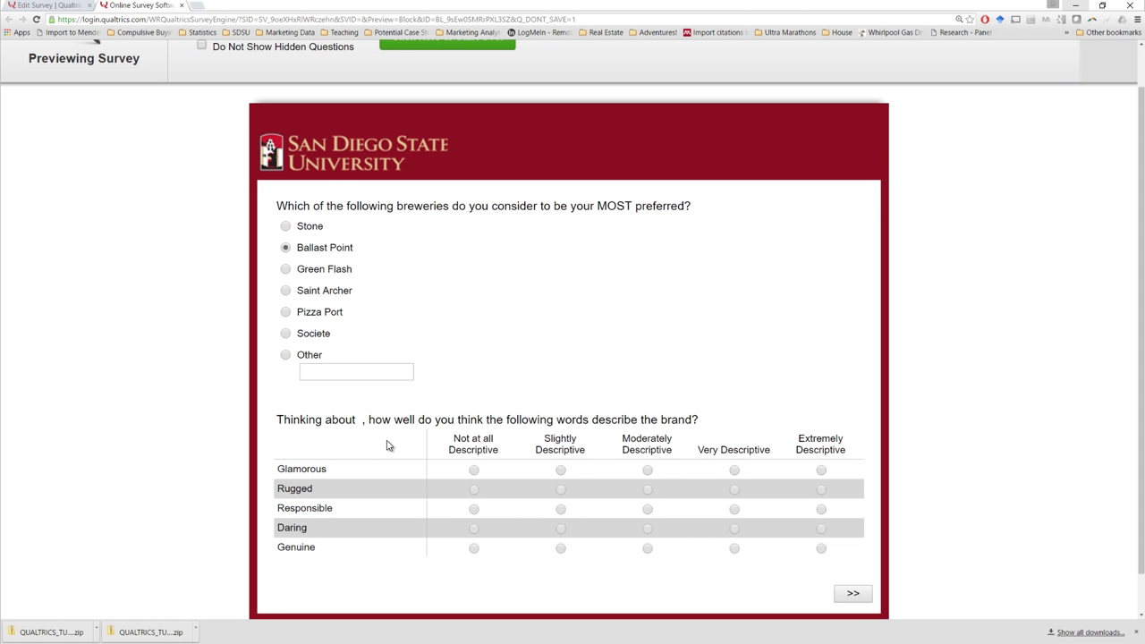
scroll(391, 442, up, 1)
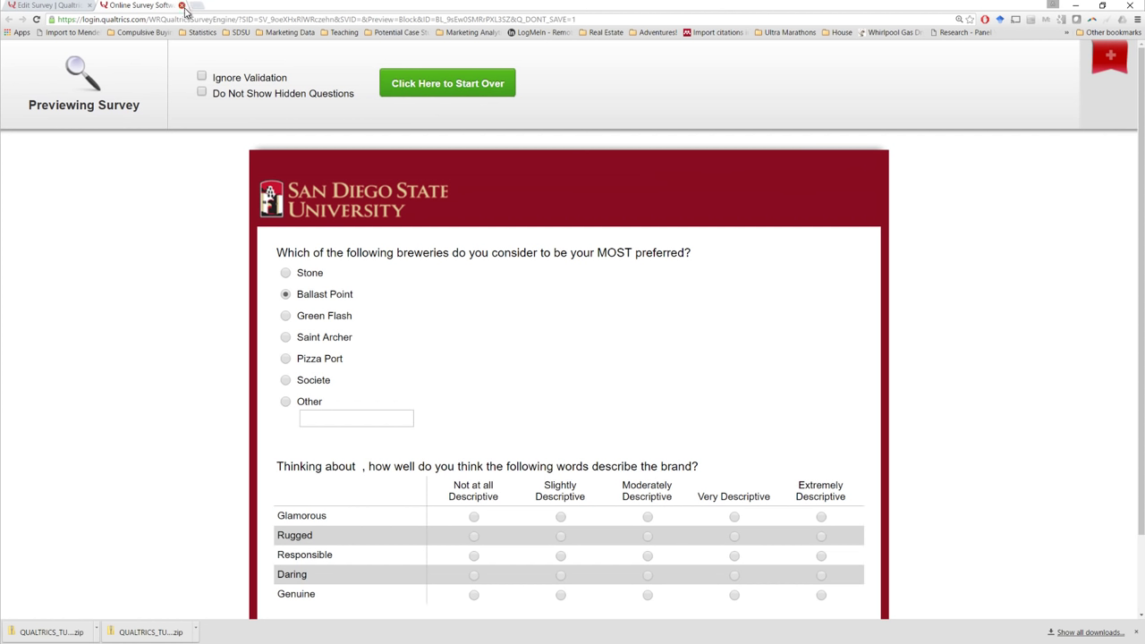
click(182, 7)
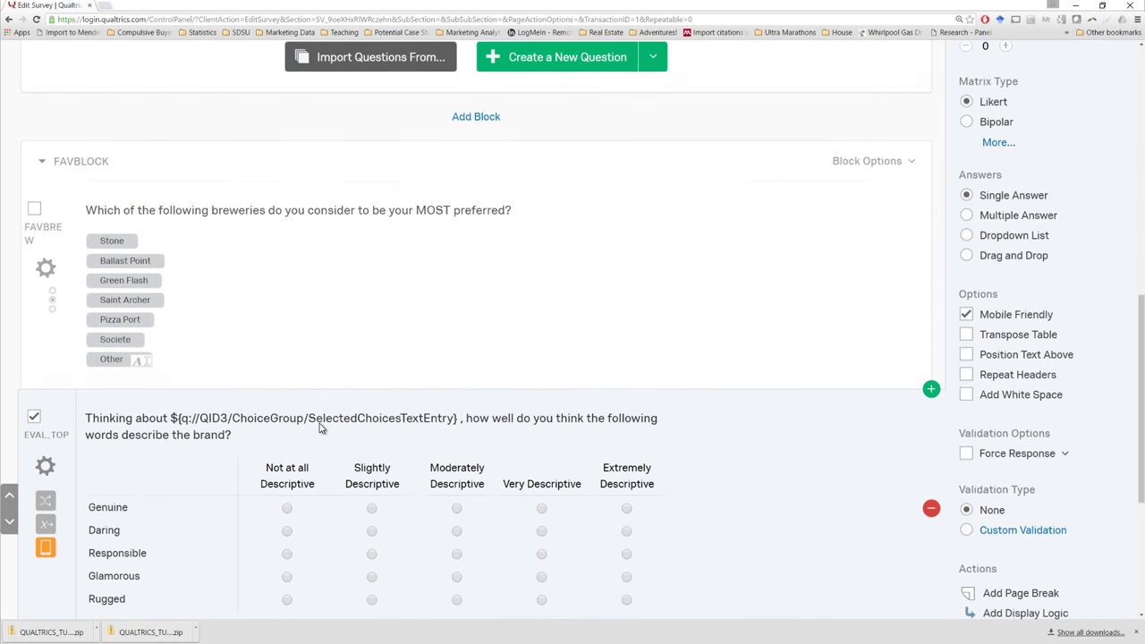
Step: Add a page break after the FAVBREW question to separate it from EVAL_TOP
click(553, 283)
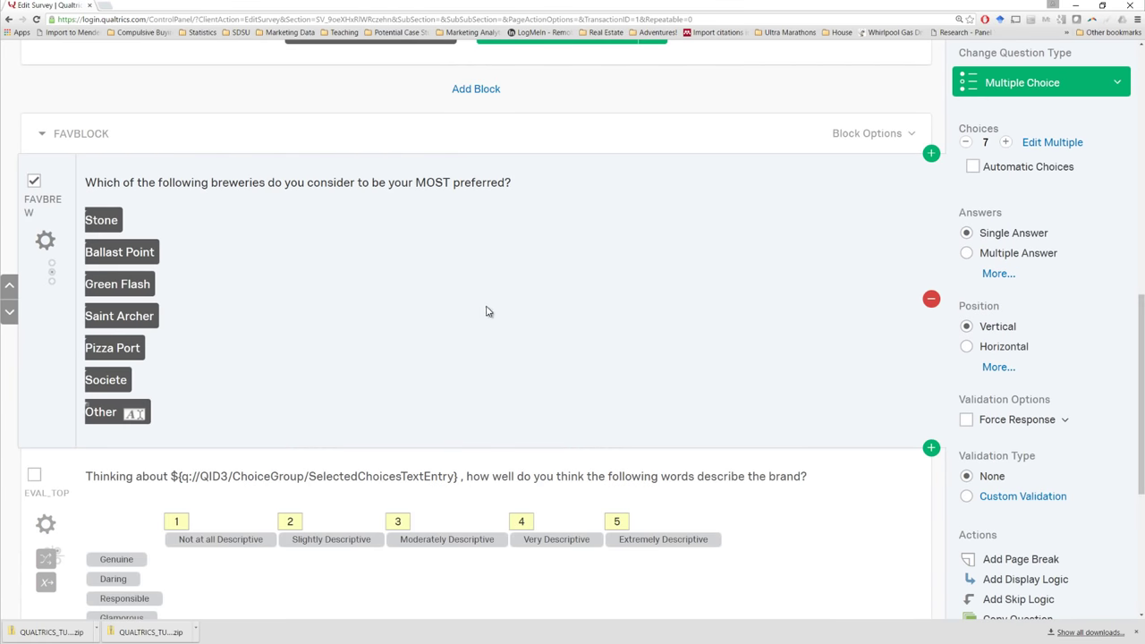
scroll(533, 337, down, 1)
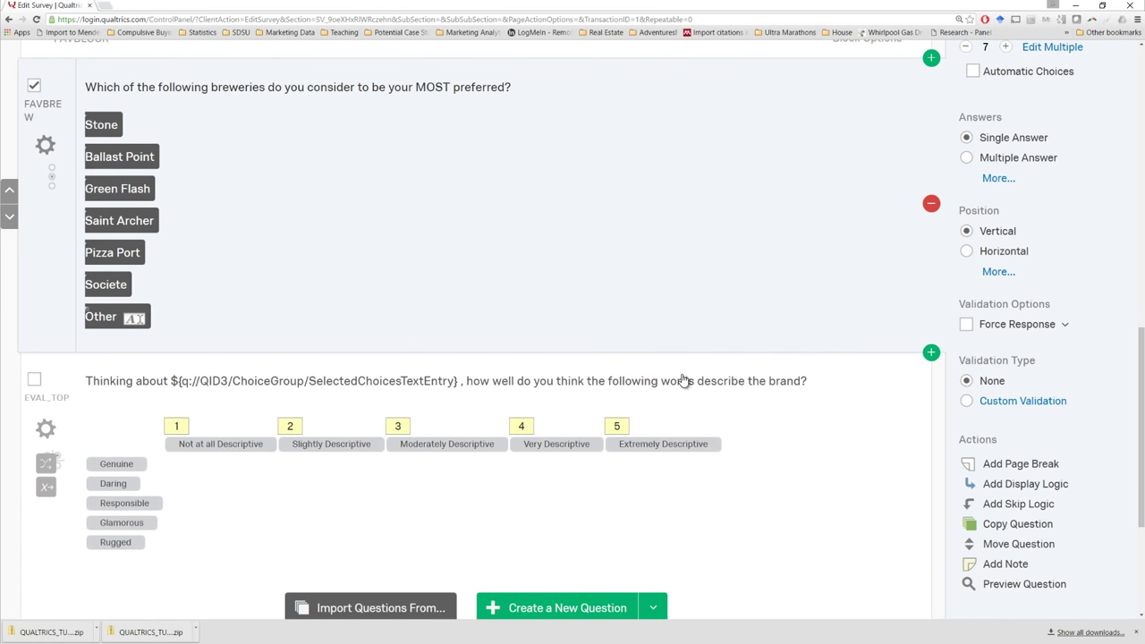
click(1018, 464)
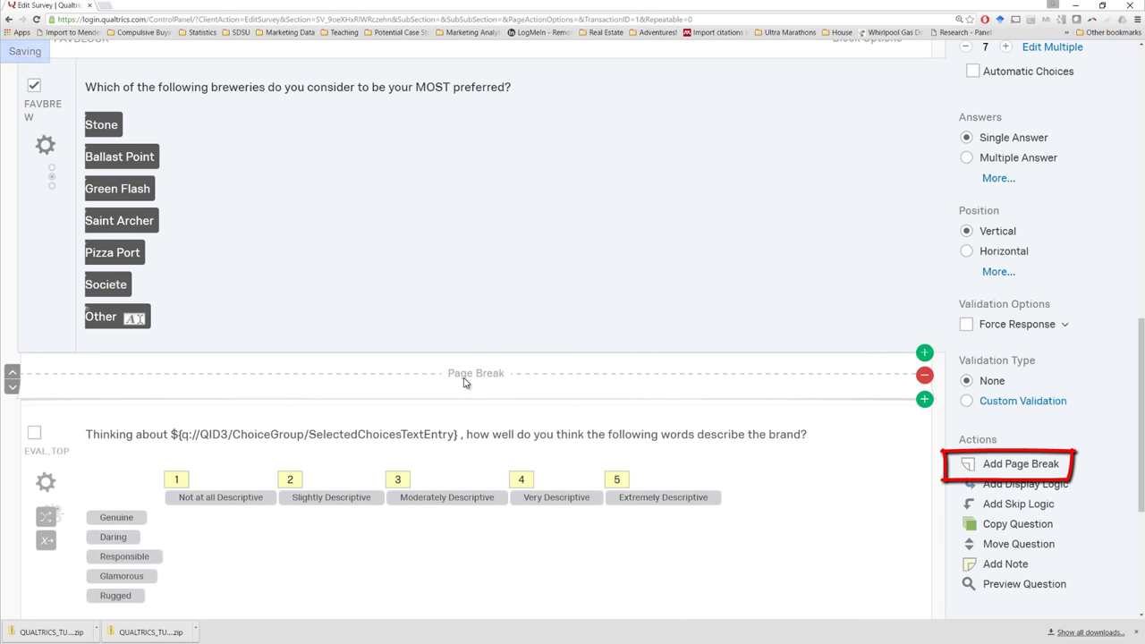
Step: Preview FAVBLOCK again, answer Ballast Point, advance to the matrix page to check the piped brewery name, and close the preview
scroll(850, 179, up, 1)
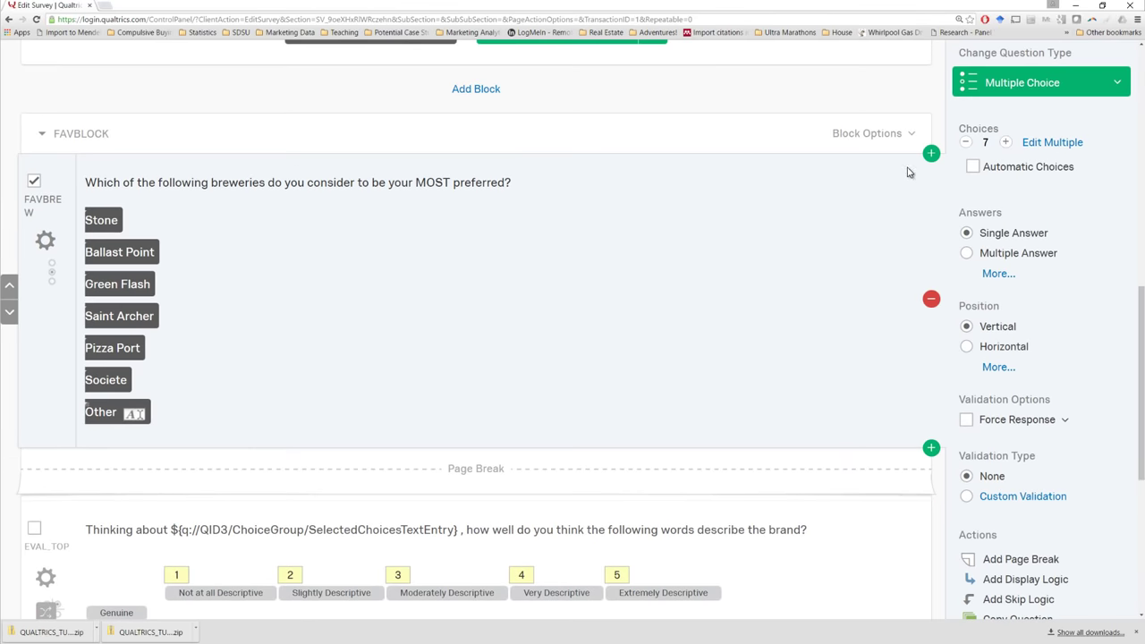
click(873, 134)
click(804, 161)
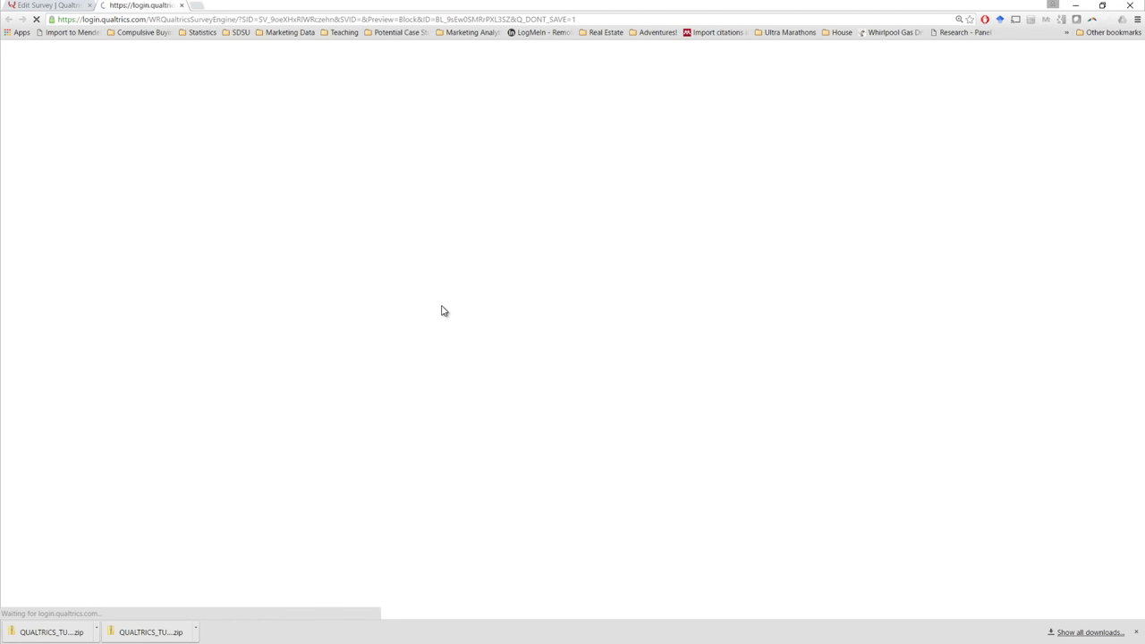
click(290, 295)
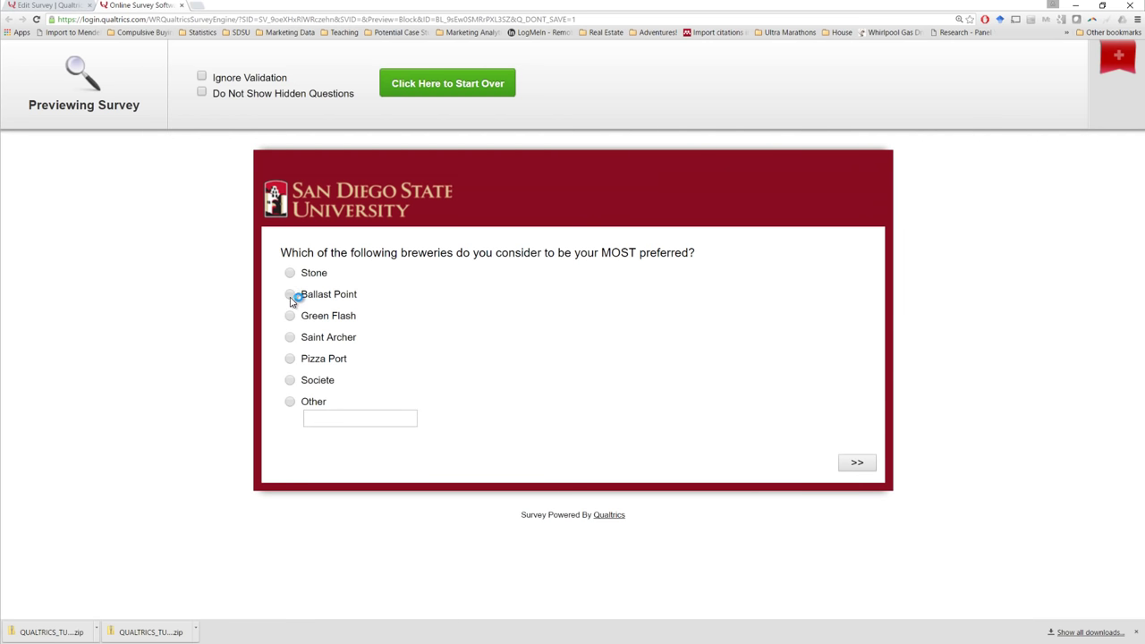
click(857, 465)
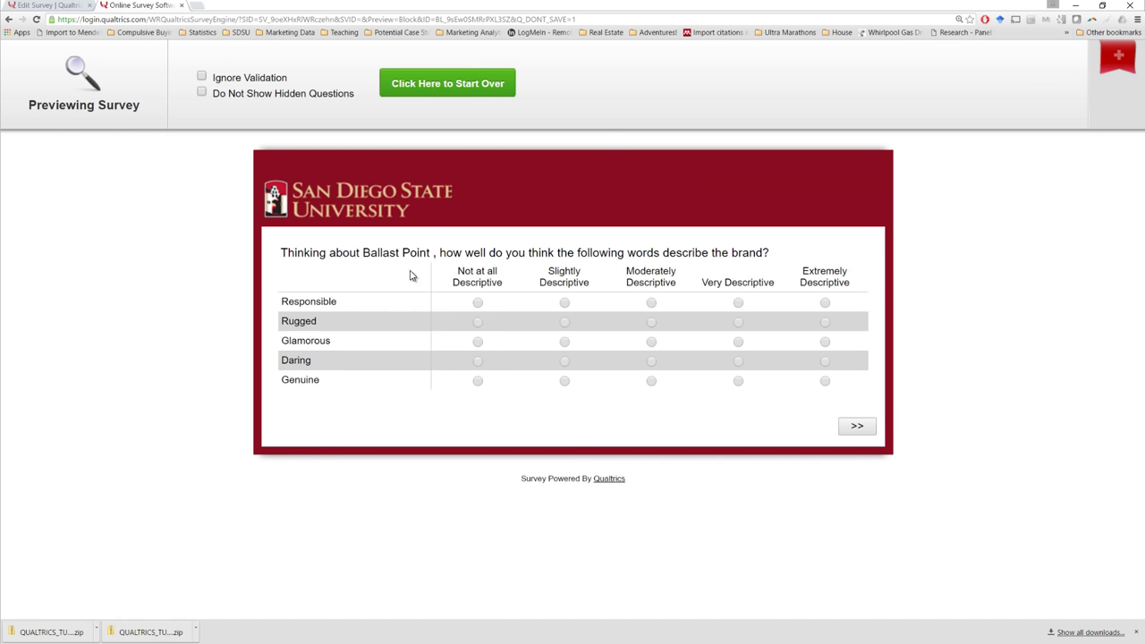
key(ctrl+w)
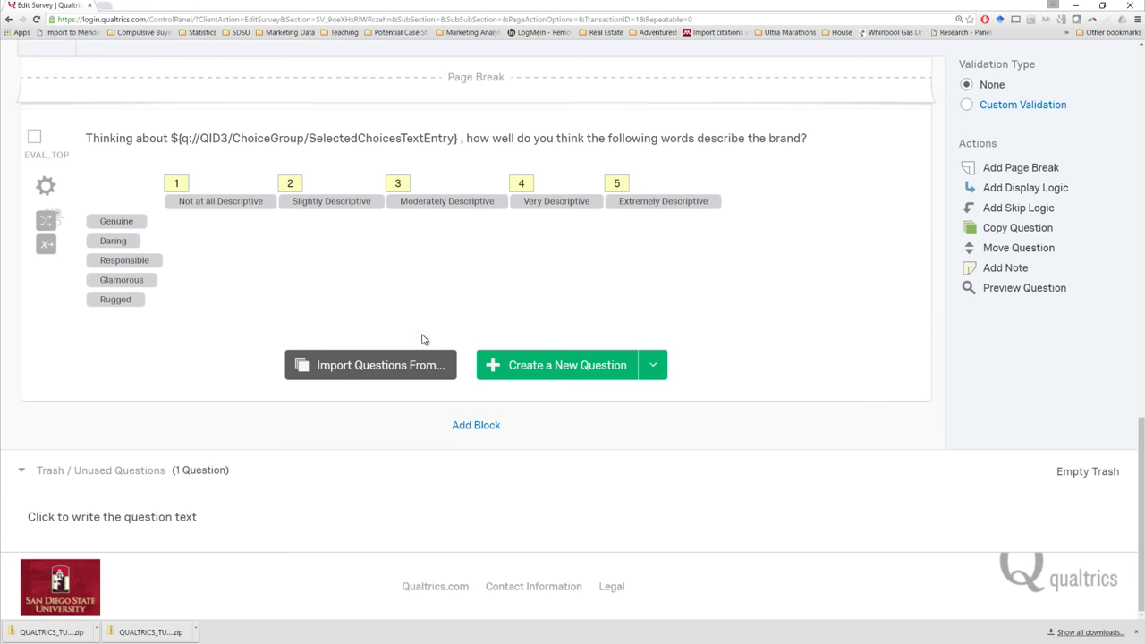
Step: Create a new question after EVAL_TOP and label it SPEND_TOP
click(558, 367)
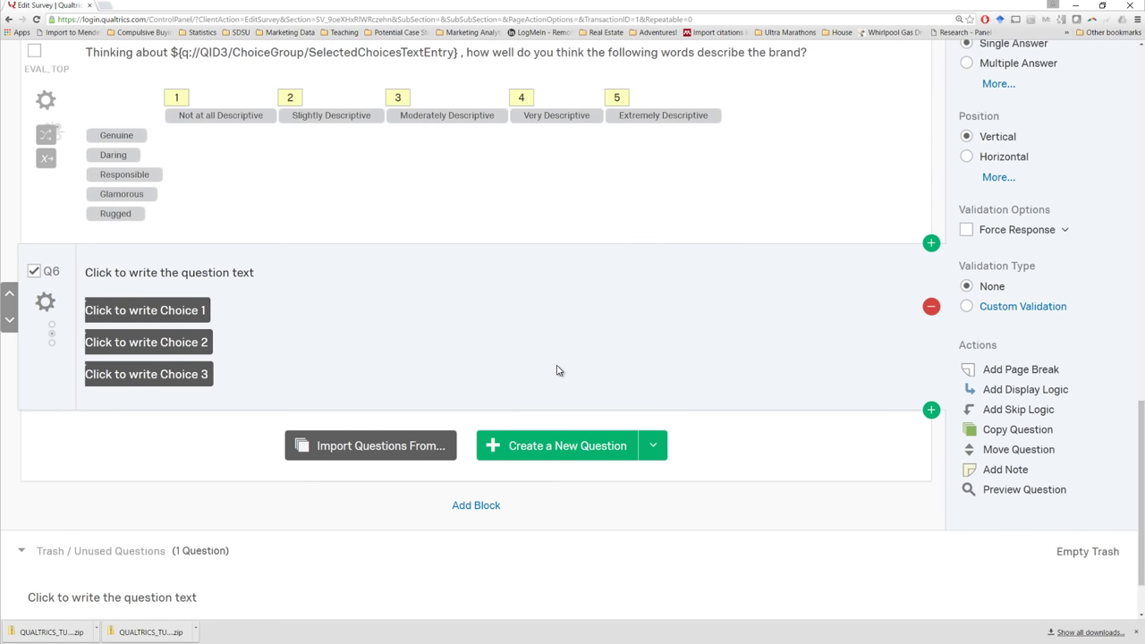
click(52, 272)
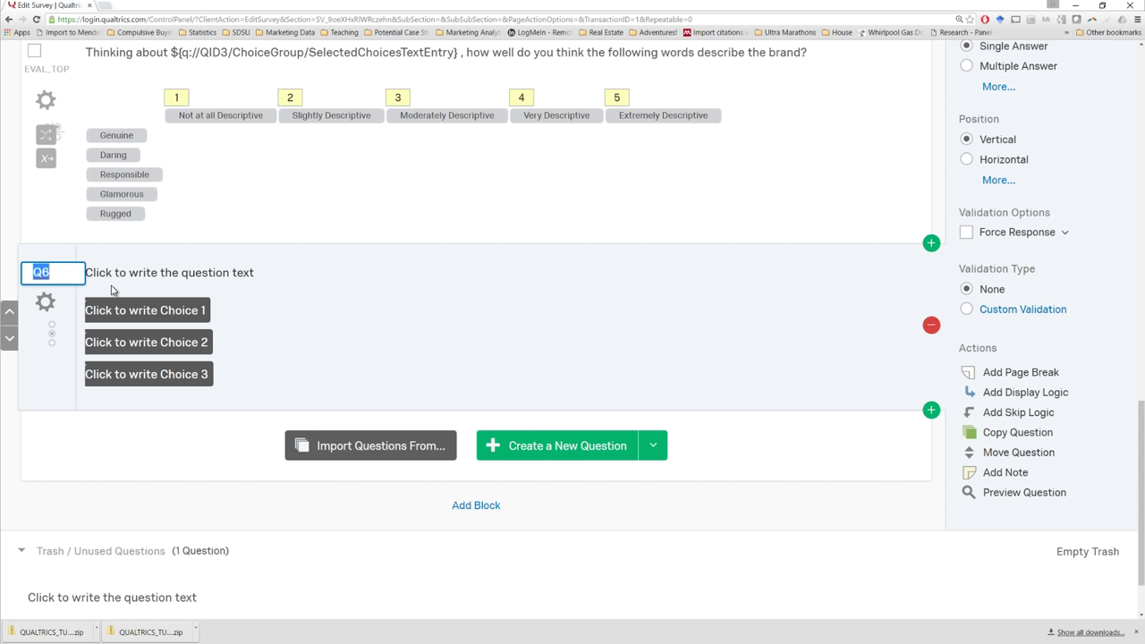
text(SPEND_TOP)
click(336, 284)
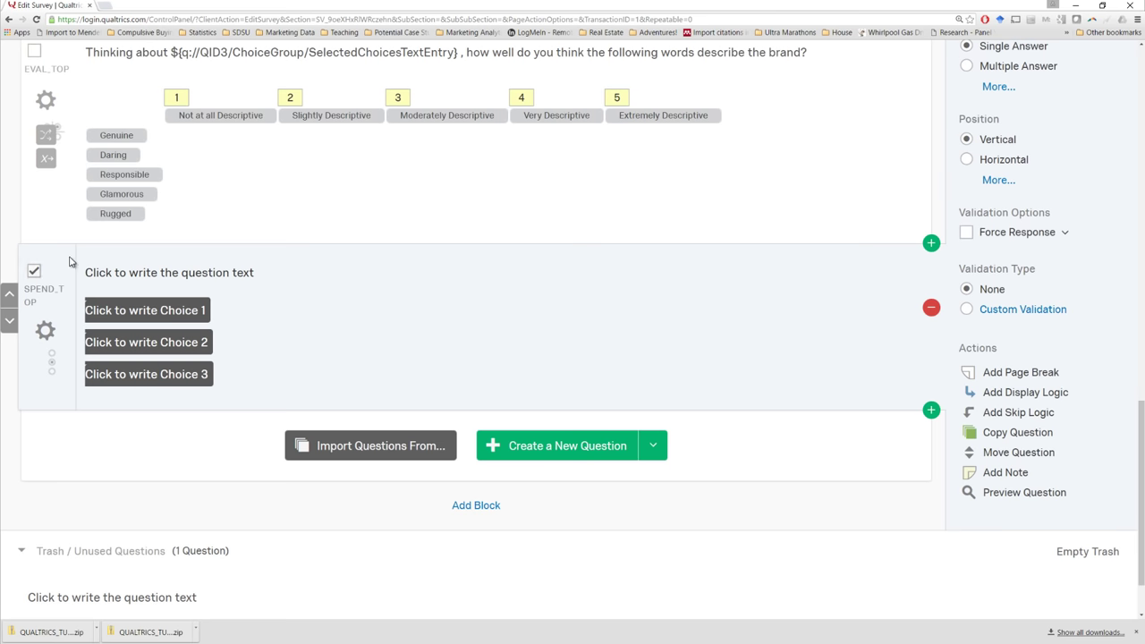
Step: Copy the SPEND_TOP wording about money spent on beer from the Word document and paste it as the new question's text in Qualtrics
key(alt+Tab)
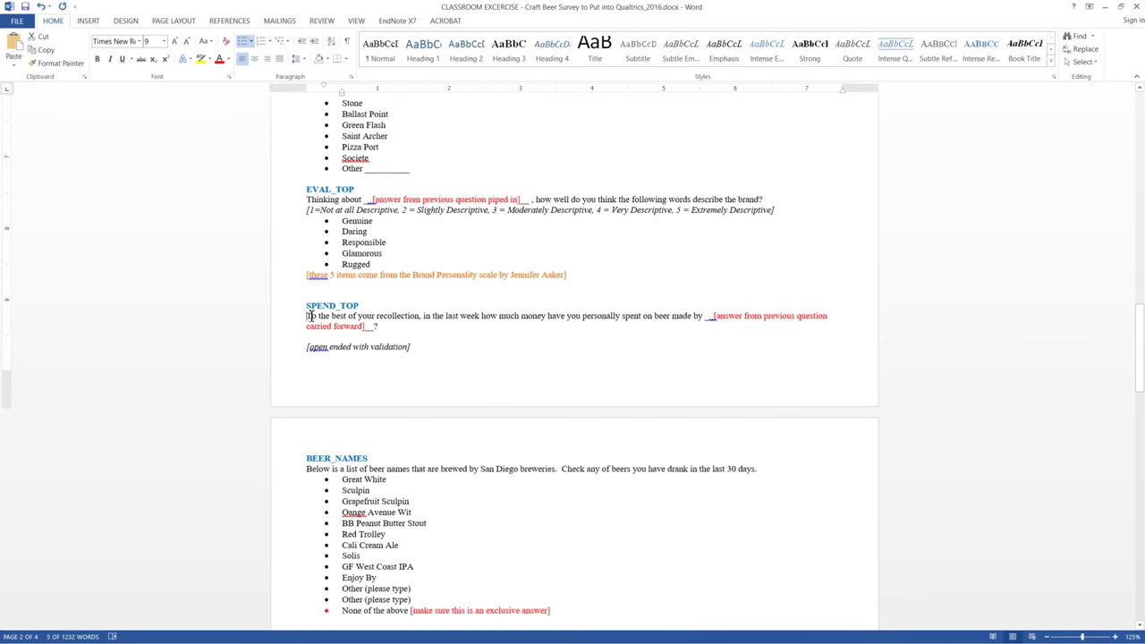
drag(307, 316, 405, 326)
key(ctrl+c)
key(alt+Tab)
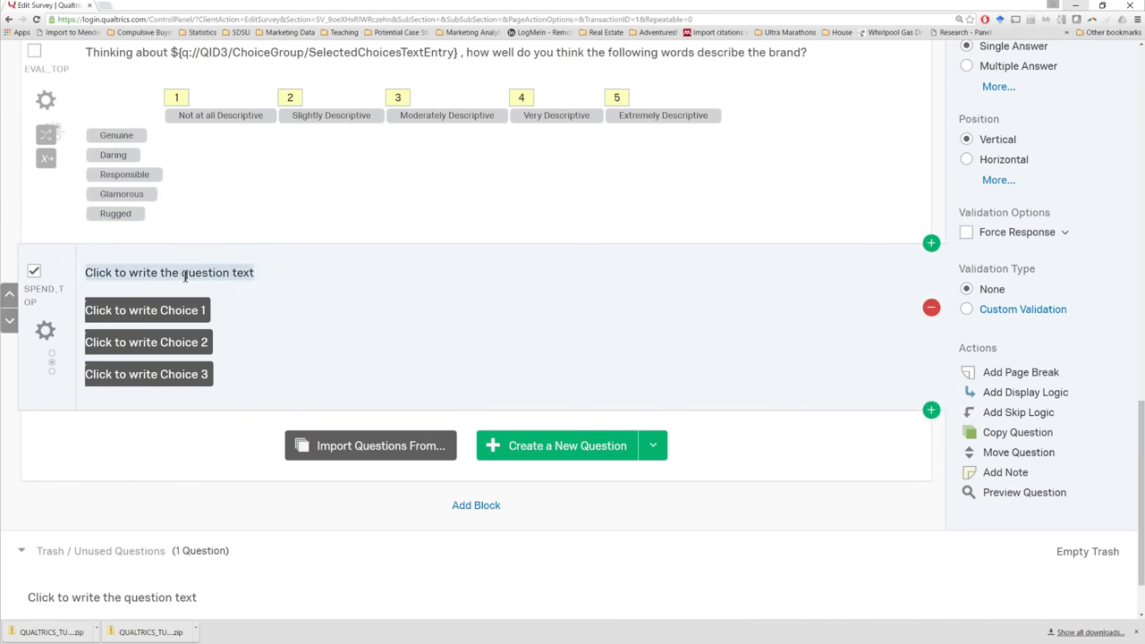
click(143, 273)
key(ctrl+v)
Step: Replace the bracketed placeholder in SPEND_TOP with piped text from FAVBREW using Selected Choices - Entered Text
drag(689, 277, 144, 290)
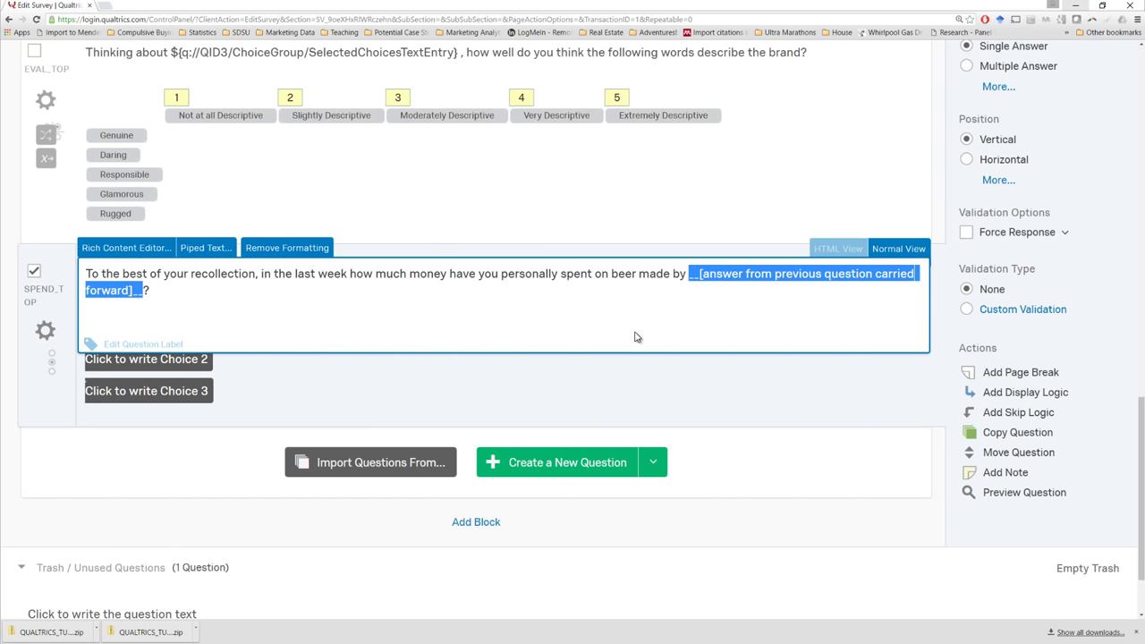
key(BackSpace)
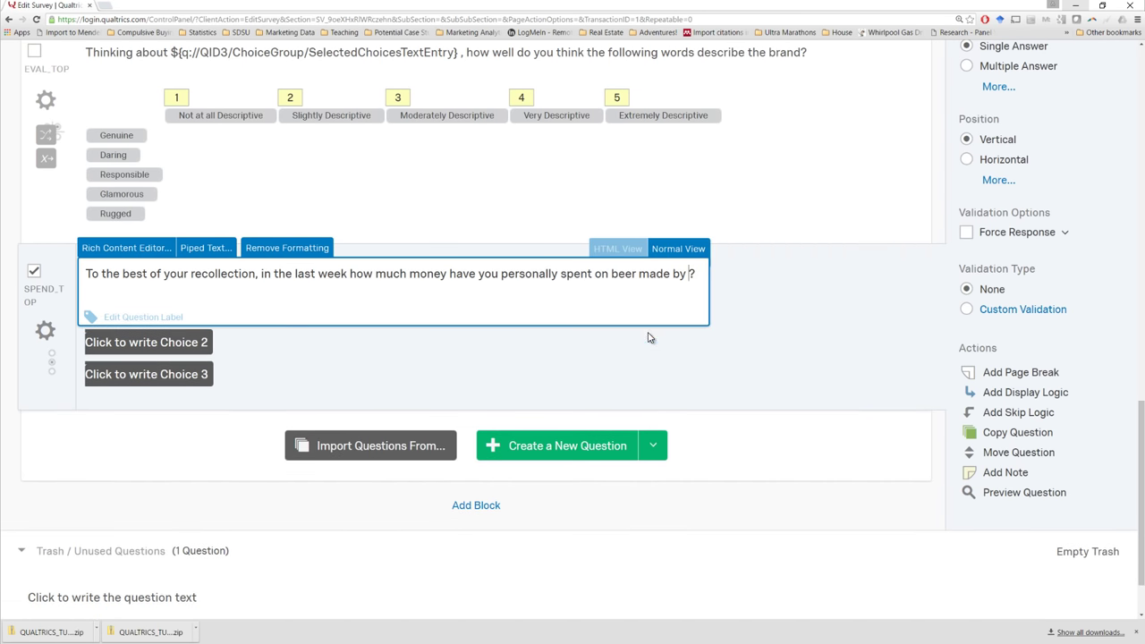
click(205, 248)
mouse_move(475, 456)
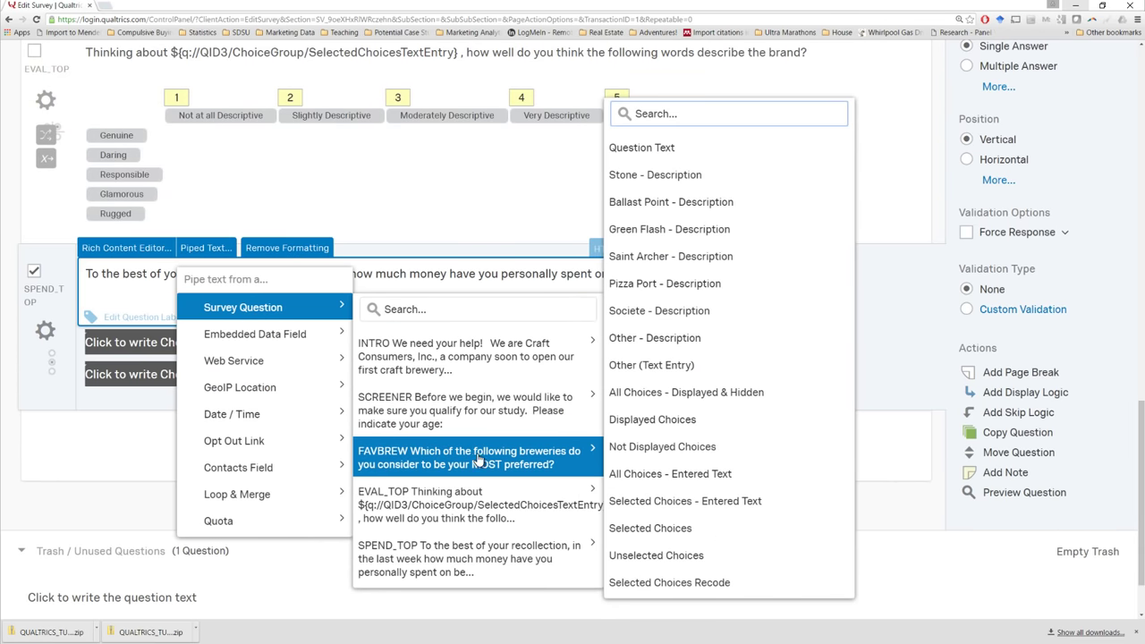
click(689, 502)
click(407, 361)
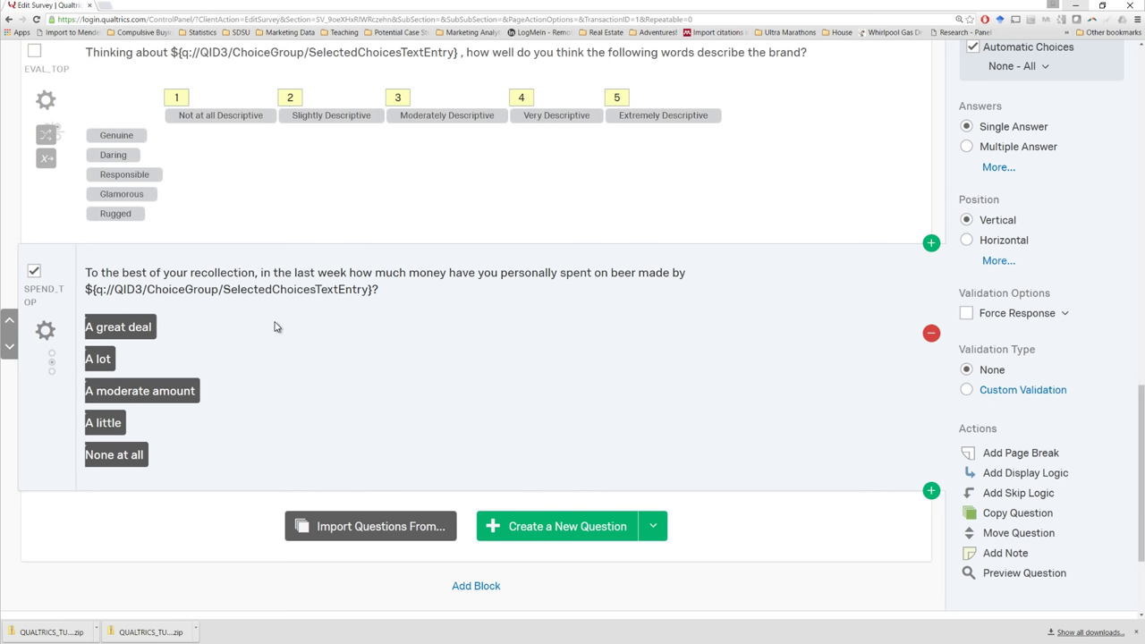
Step: Change the SPEND_TOP question type to Text Entry
scroll(636, 404, up, 3)
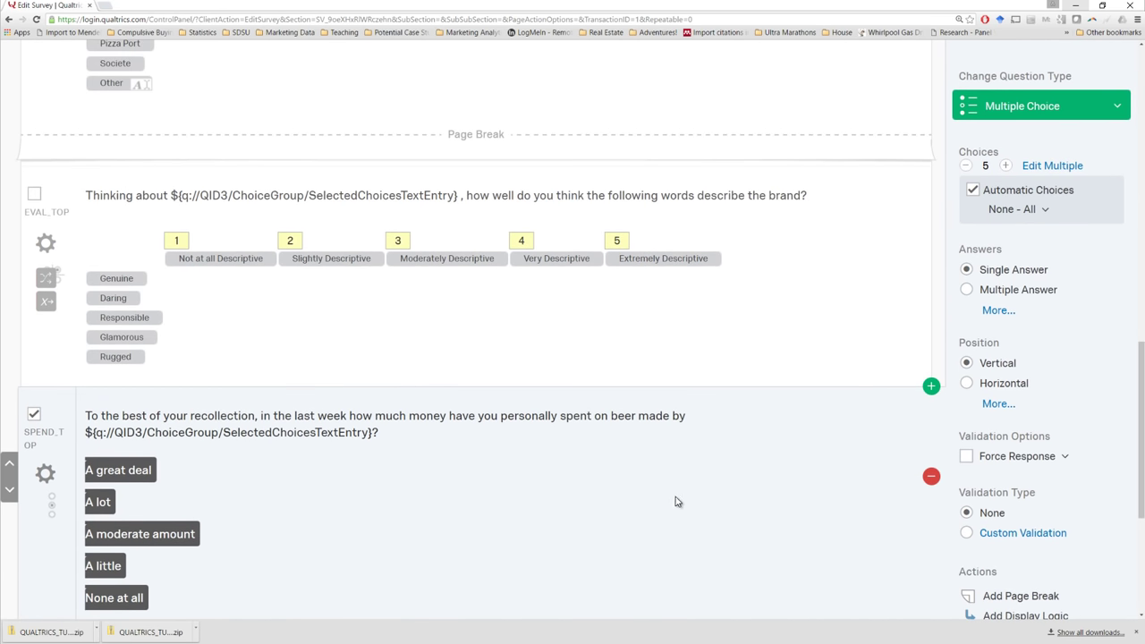
click(1033, 107)
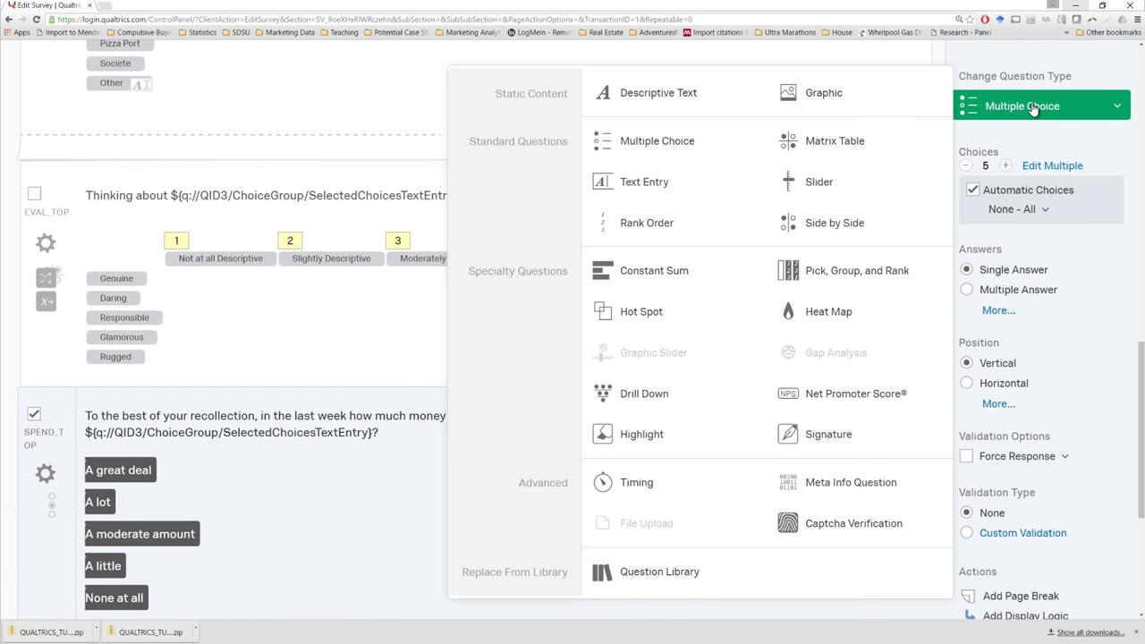
click(643, 186)
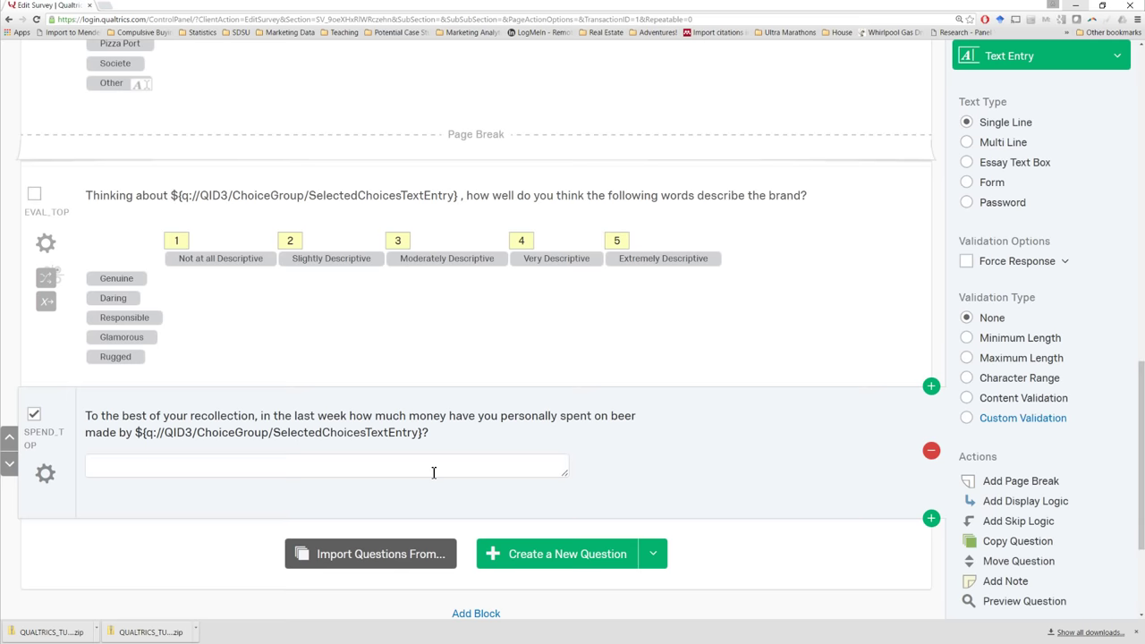
Step: Apply content validation to SPEND_TOP with content type Number, a minimum of 0 and an upper limit
click(971, 355)
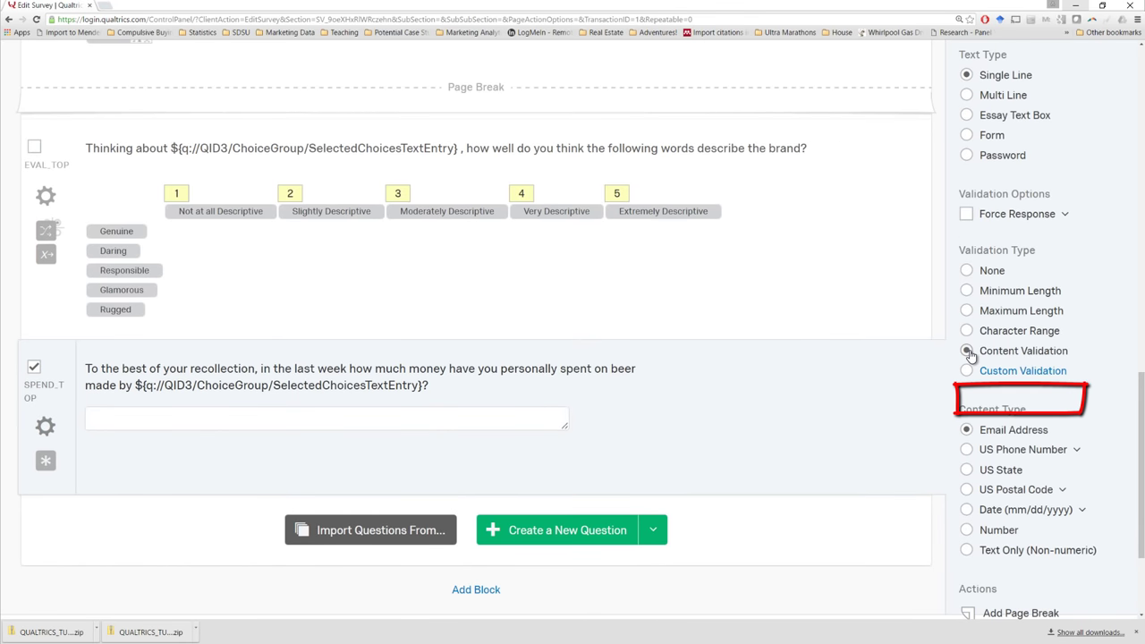
click(967, 530)
scroll(933, 452, down, 1)
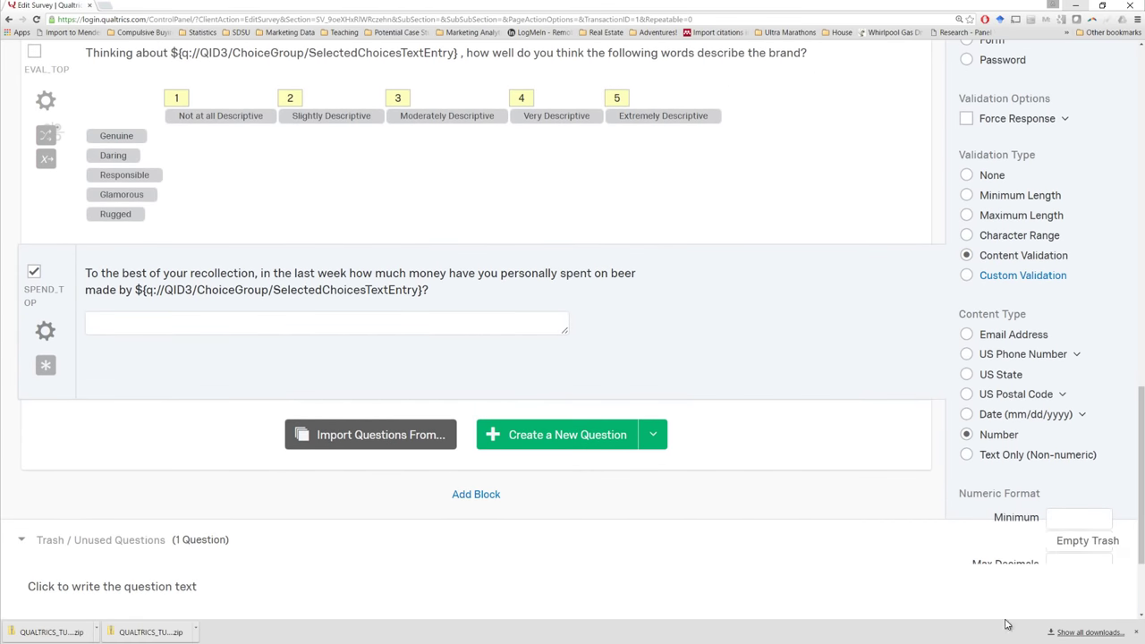
click(1070, 519)
scroll(1053, 494, down, 2)
click(1059, 419)
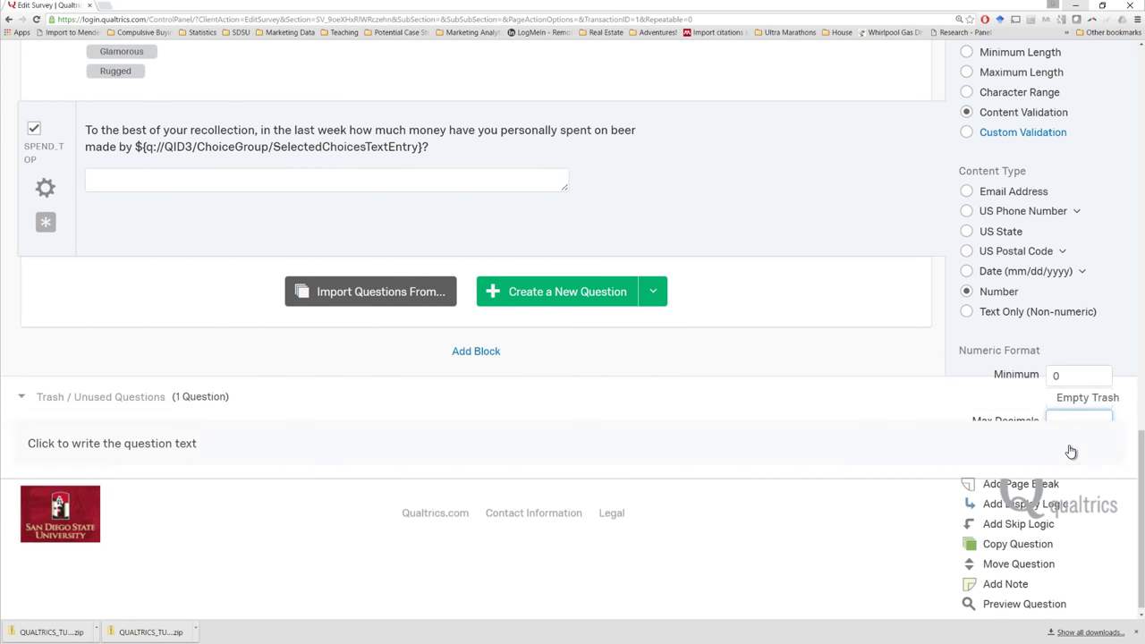
key(ctrl+minus)
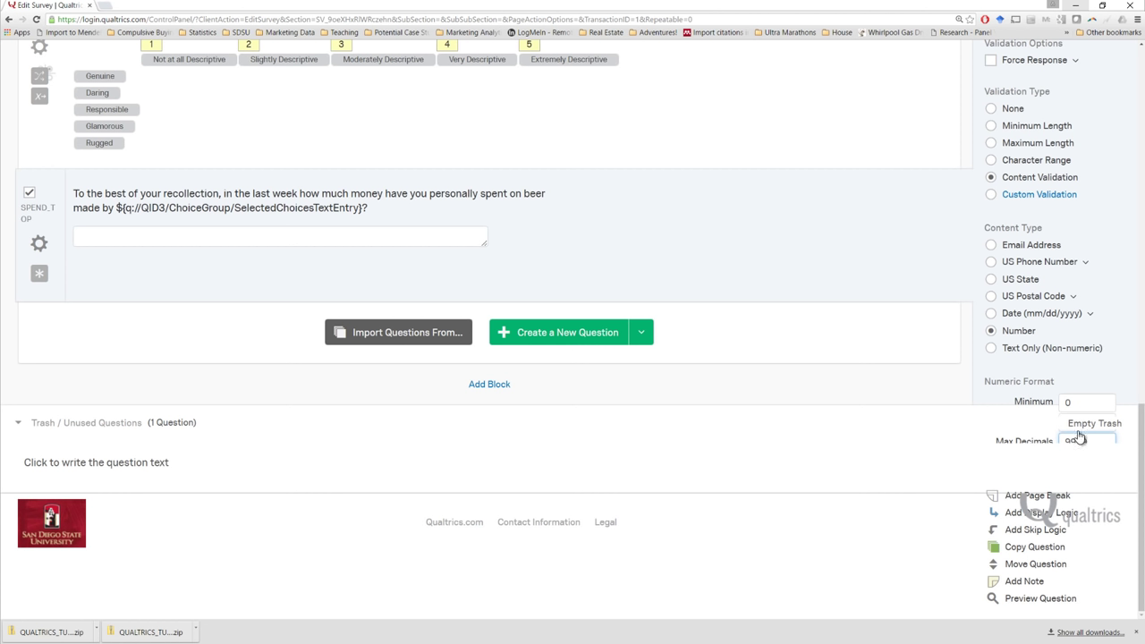
Step: Copy the BEER_NAMES question and beer list from the Word document and paste them into a new Qualtrics question after SPEND_TOP
key(alt+Tab)
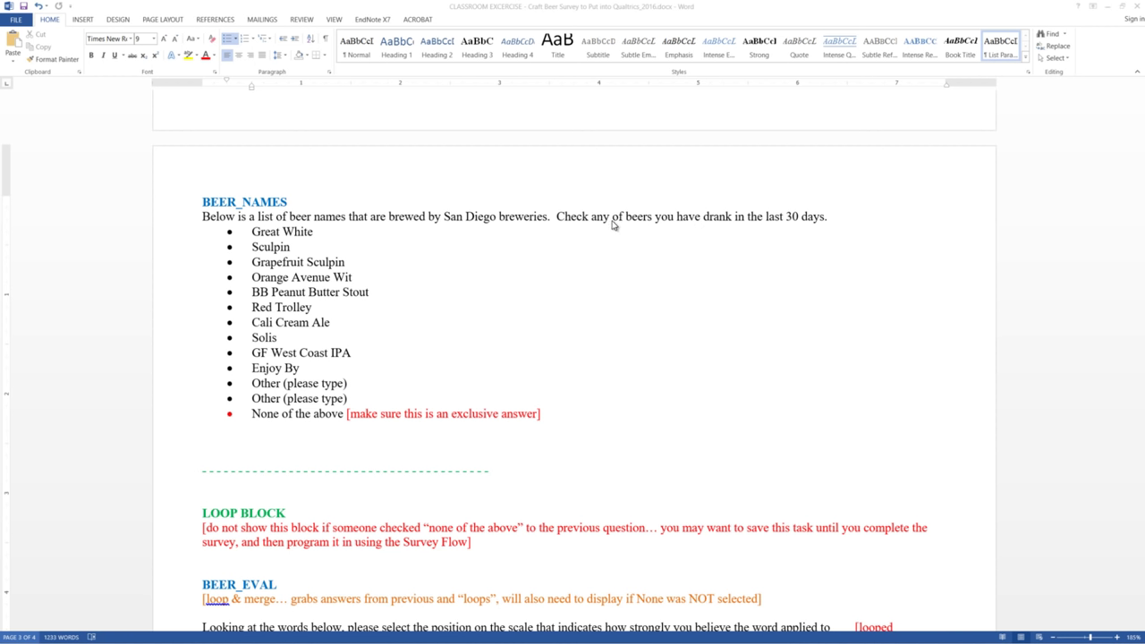
click(202, 220)
drag(204, 217, 546, 414)
key(ctrl+c)
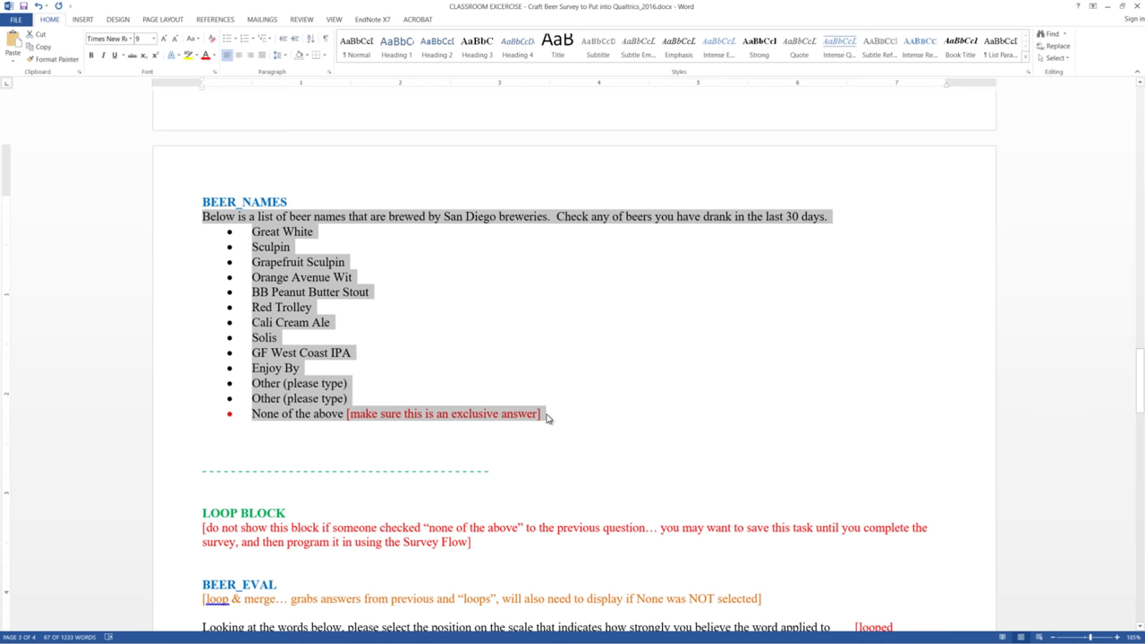
key(alt+Tab)
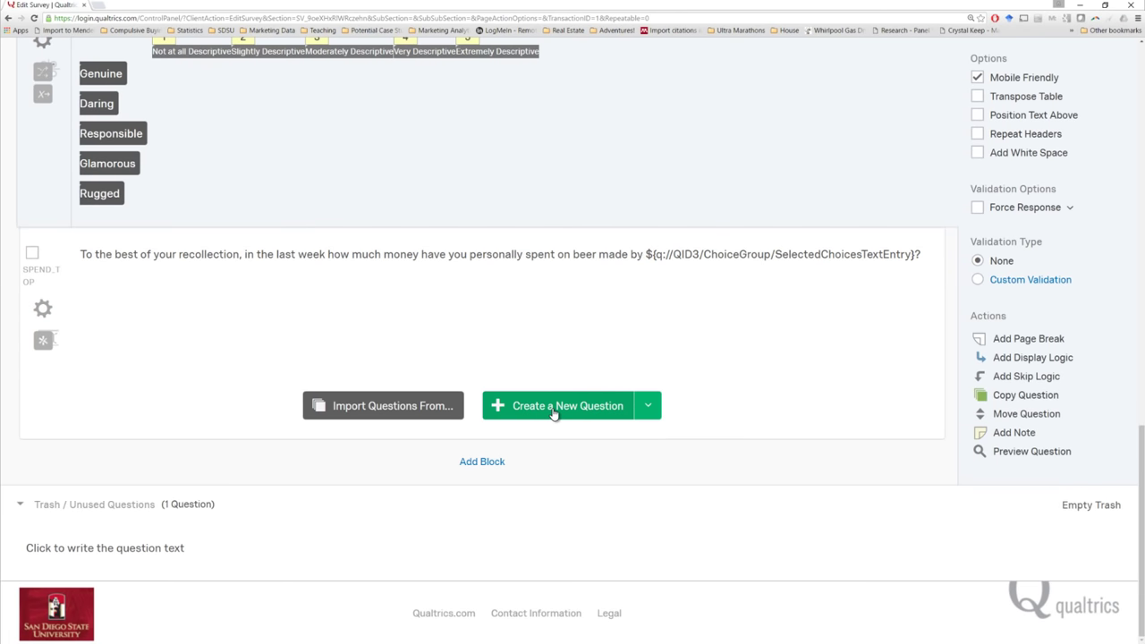
click(553, 406)
click(141, 348)
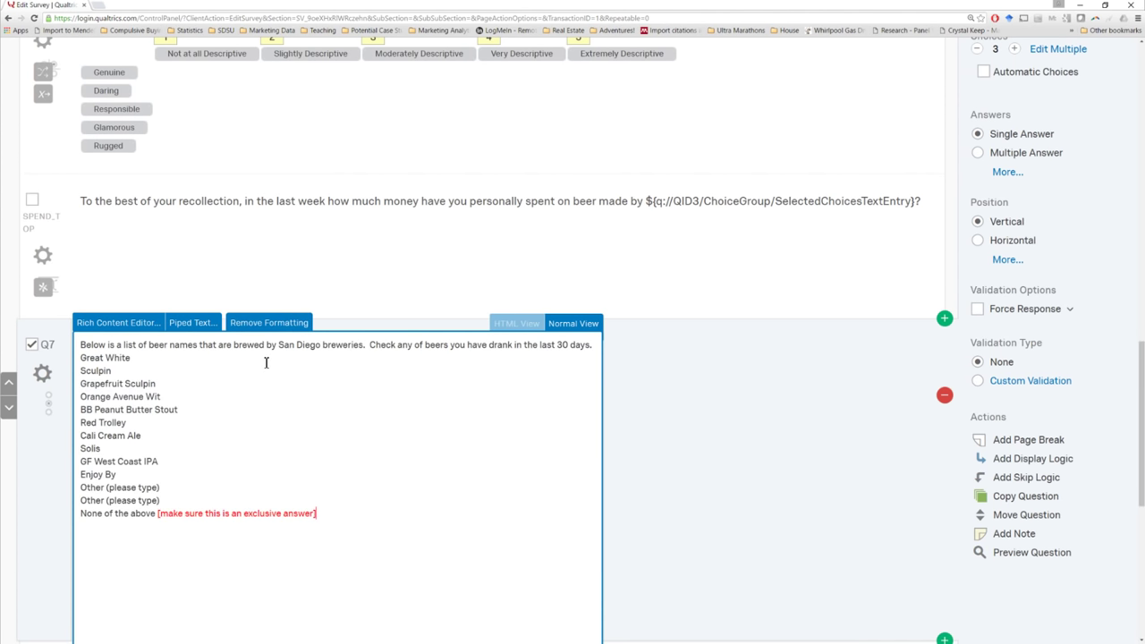
key(ctrl+v)
Step: Move the beer list out of the question text and into the bulk choice editor, replacing the three default choices
drag(312, 506, 82, 355)
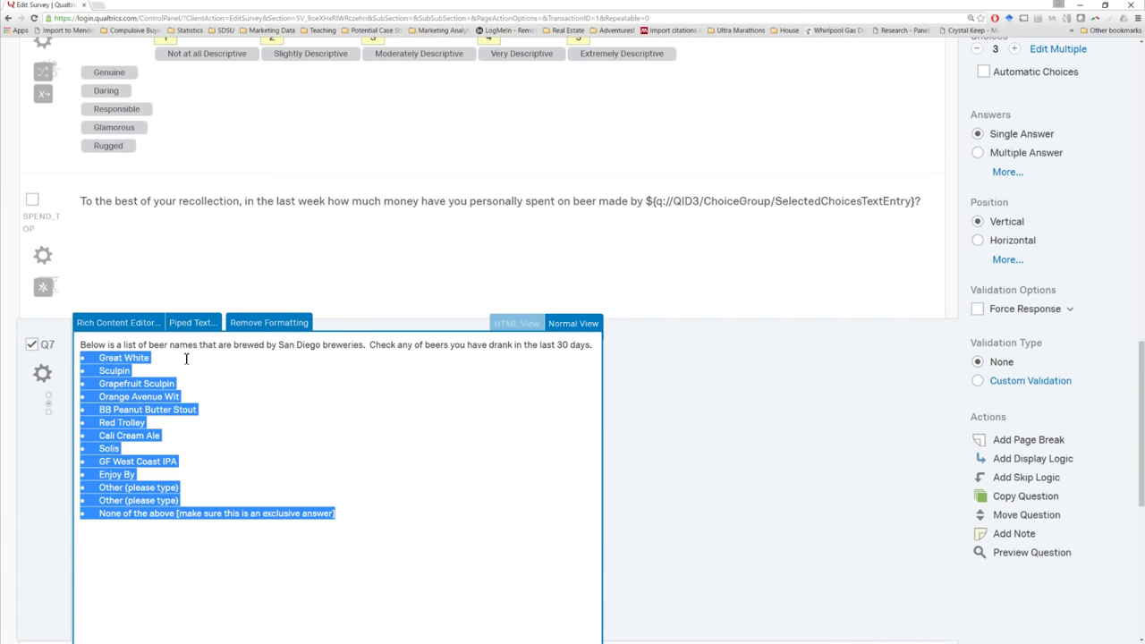
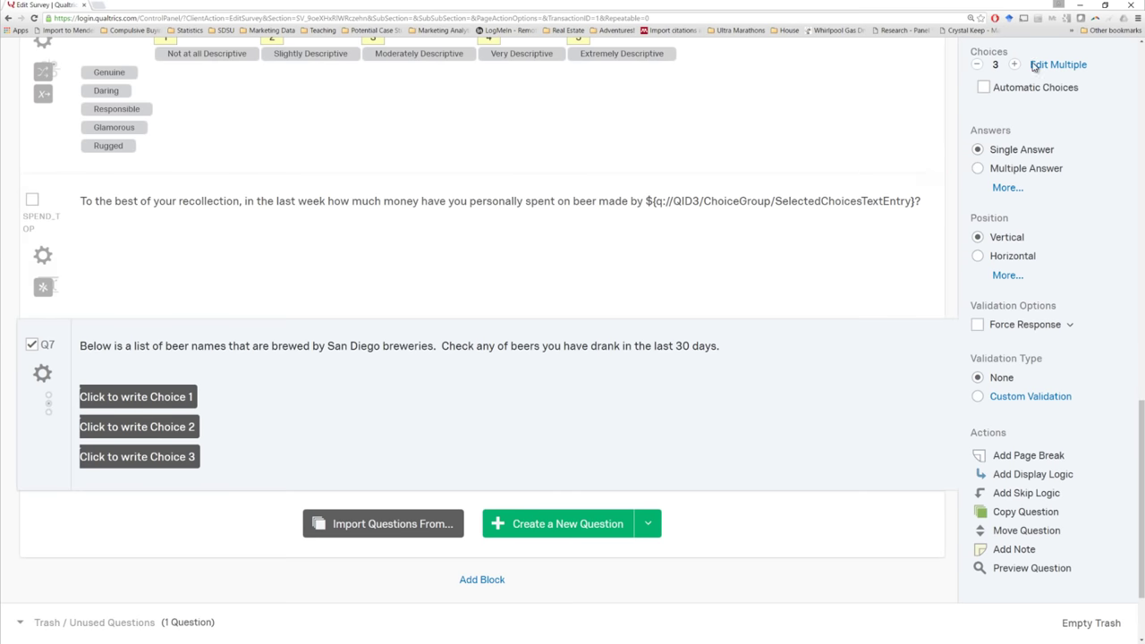
scroll(536, 362, up, 2)
click(1064, 204)
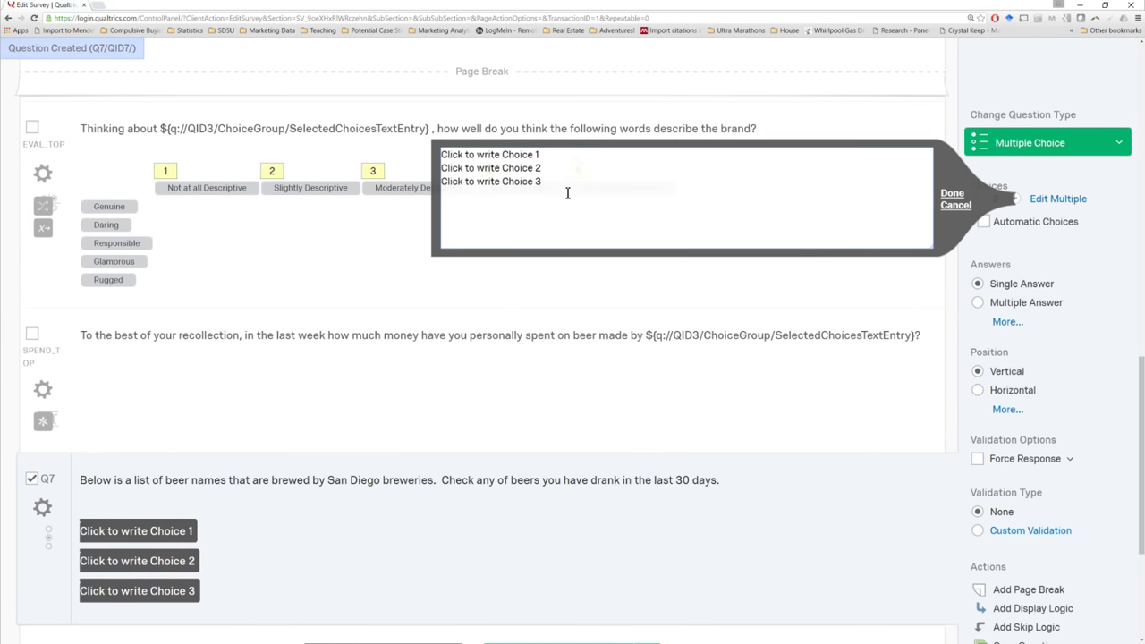
drag(567, 192, 444, 148)
key(ctrl+v)
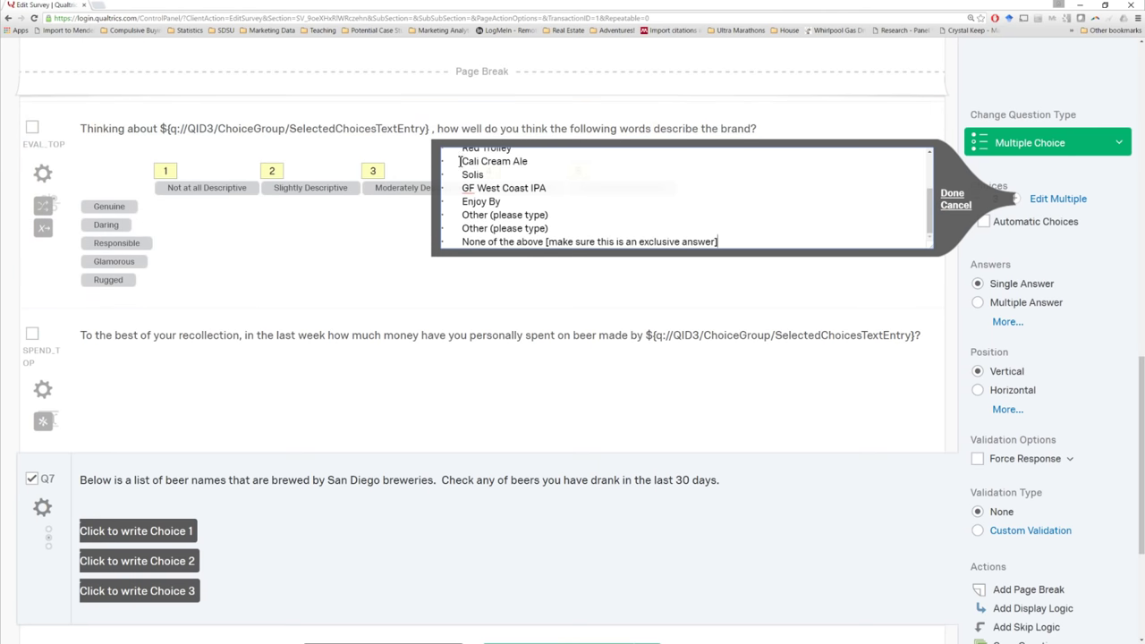
Step: Remove the pasted bullets and indents before every choice, from Great White through None of the above
scroll(457, 179, up, 5)
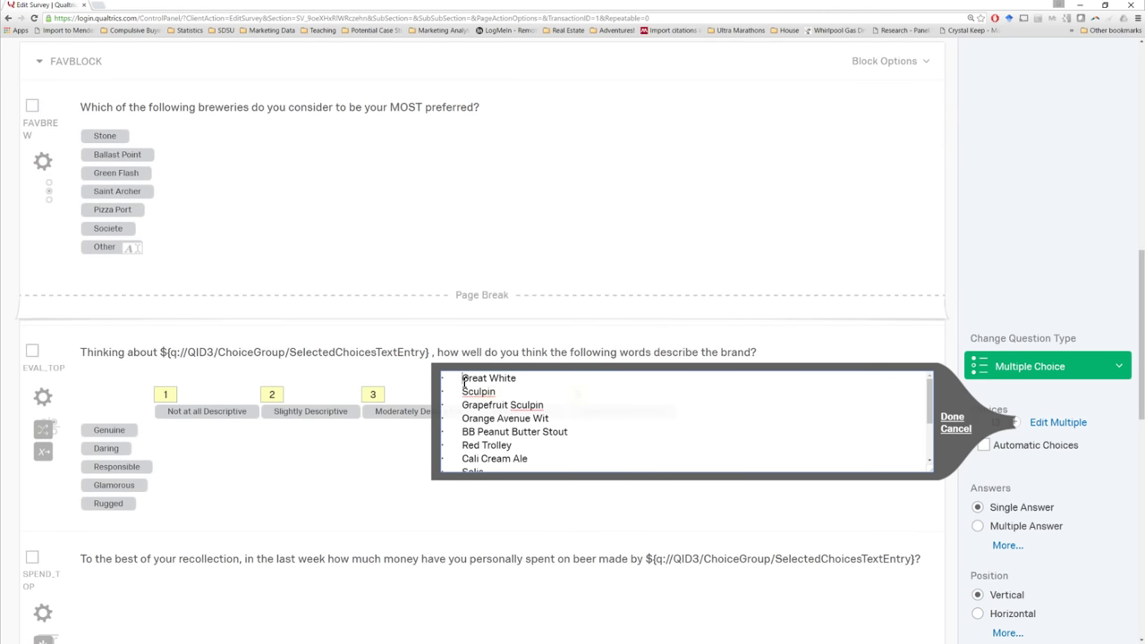
click(443, 379)
key(BackSpace)
click(452, 392)
key(BackSpace)
click(454, 405)
key(BackSpace)
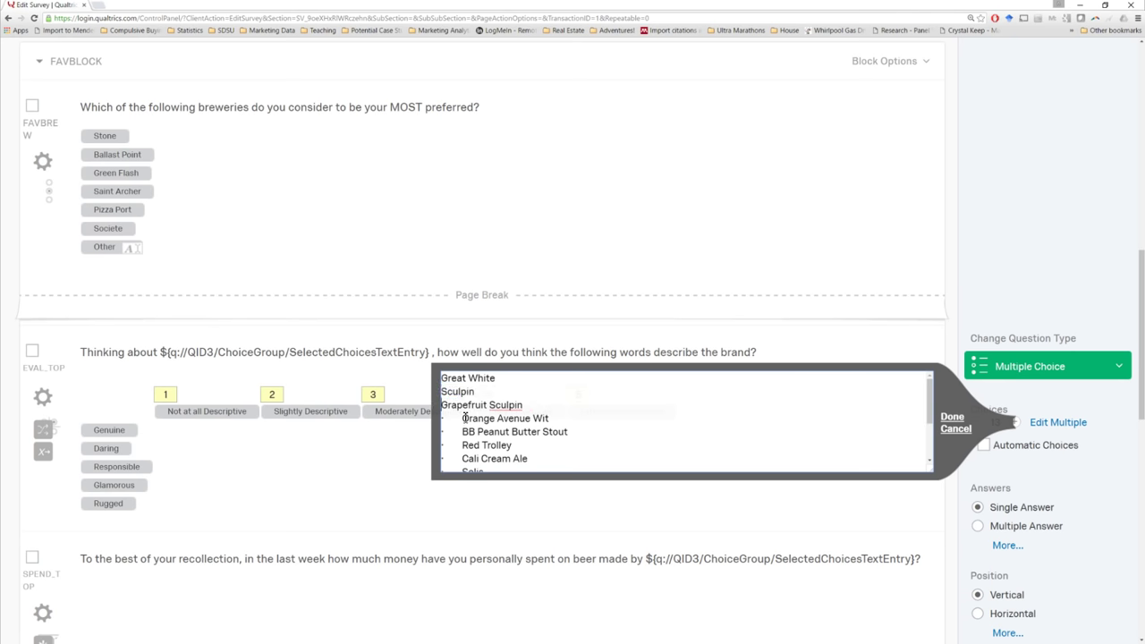
click(463, 418)
key(BackSpace)
key(BackSpace)
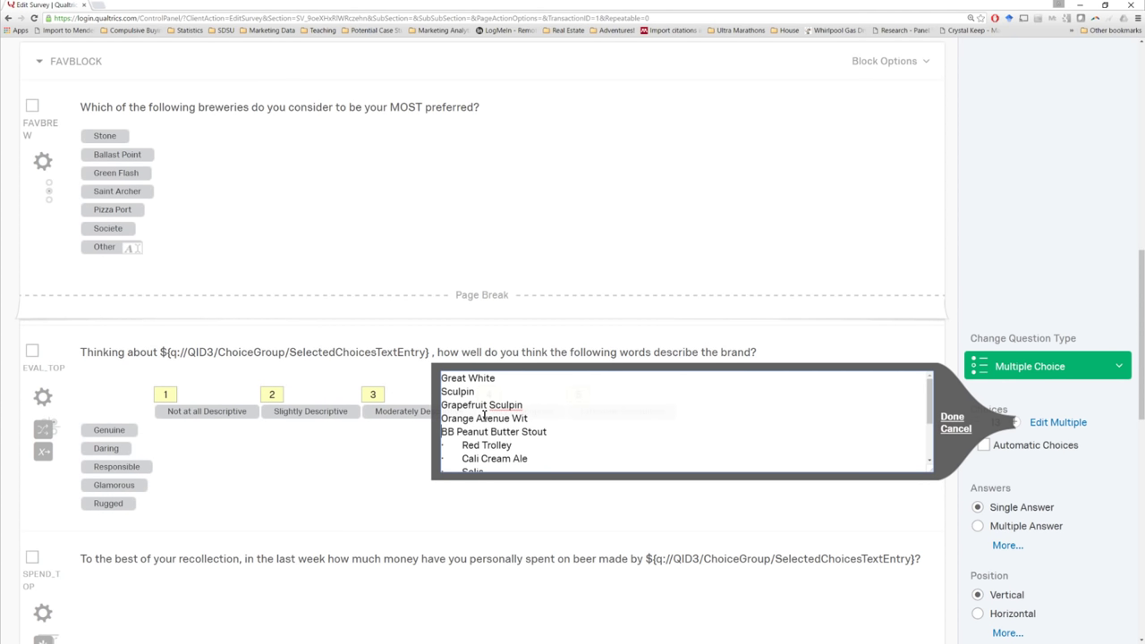
scroll(474, 406, down, 2)
click(463, 401)
key(BackSpace)
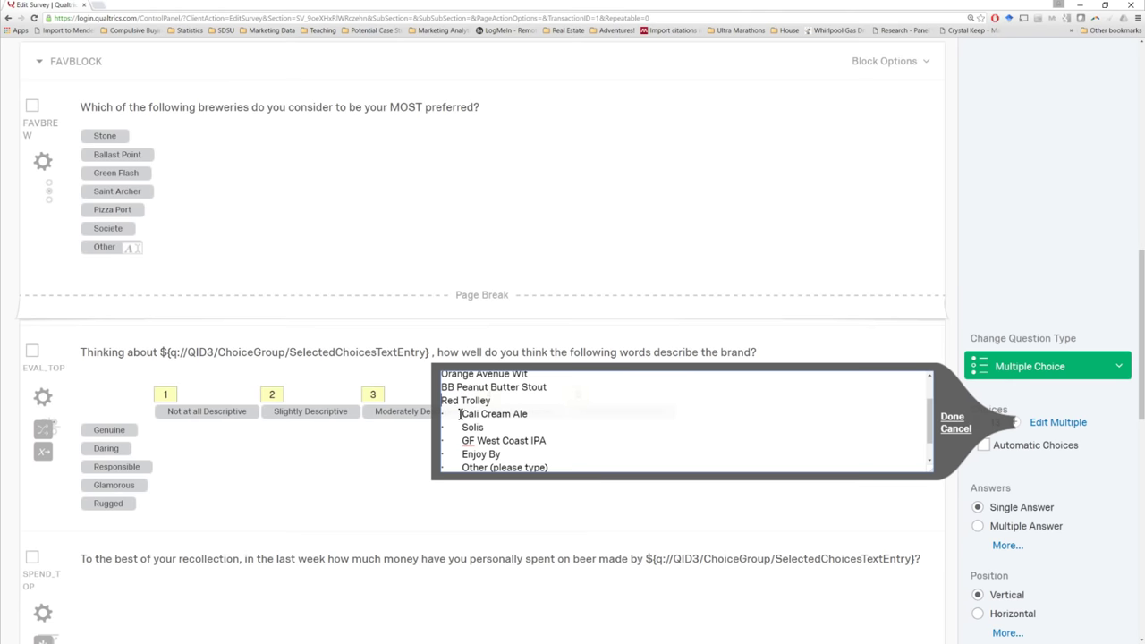
click(461, 415)
key(BackSpace)
click(462, 427)
key(BackSpace)
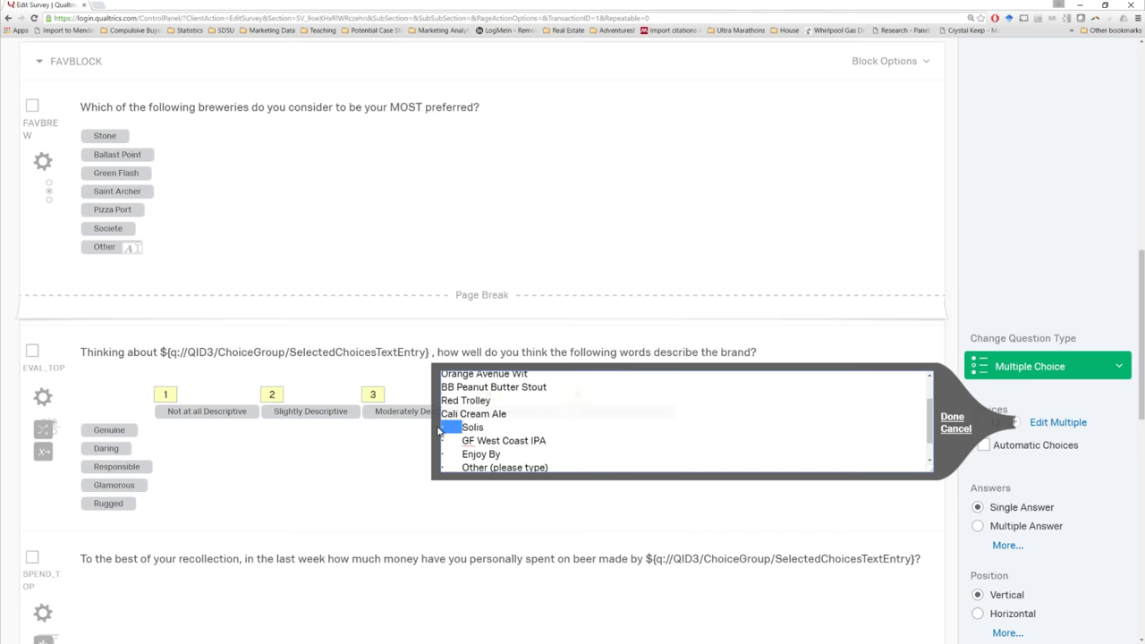
click(461, 441)
key(BackSpace)
key(Down)
key(BackSpace)
key(Down)
key(BackSpace)
key(Down)
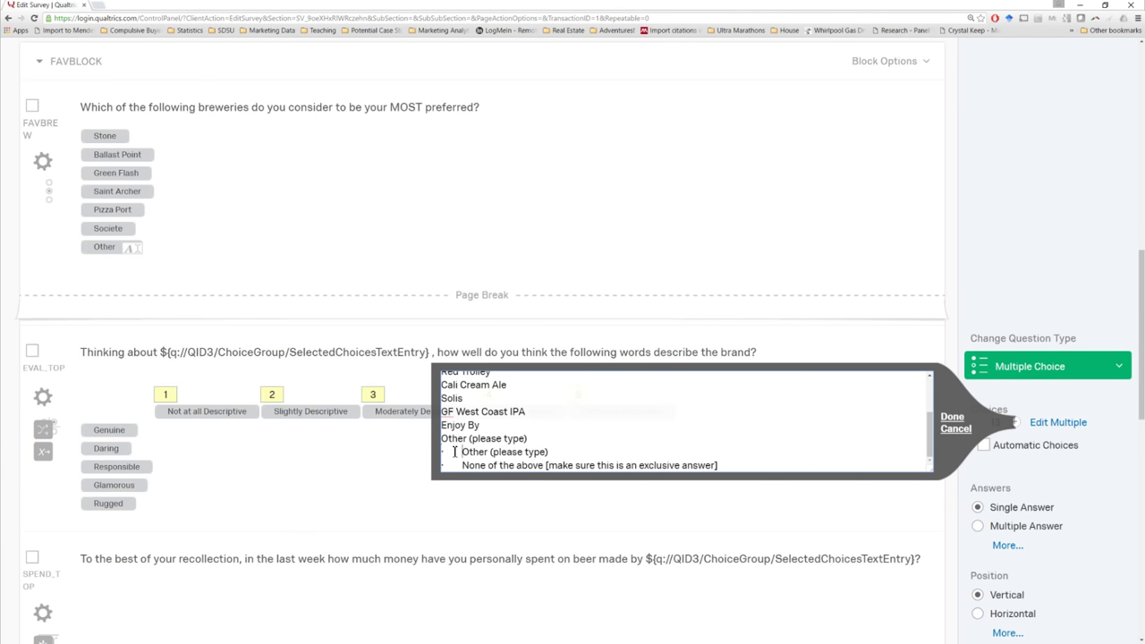
key(BackSpace)
key(Down)
key(BackSpace)
Step: Delete the bracketed exclusive-answer note after None of the above and apply the edited choice list to the beer names question
drag(525, 465, 696, 465)
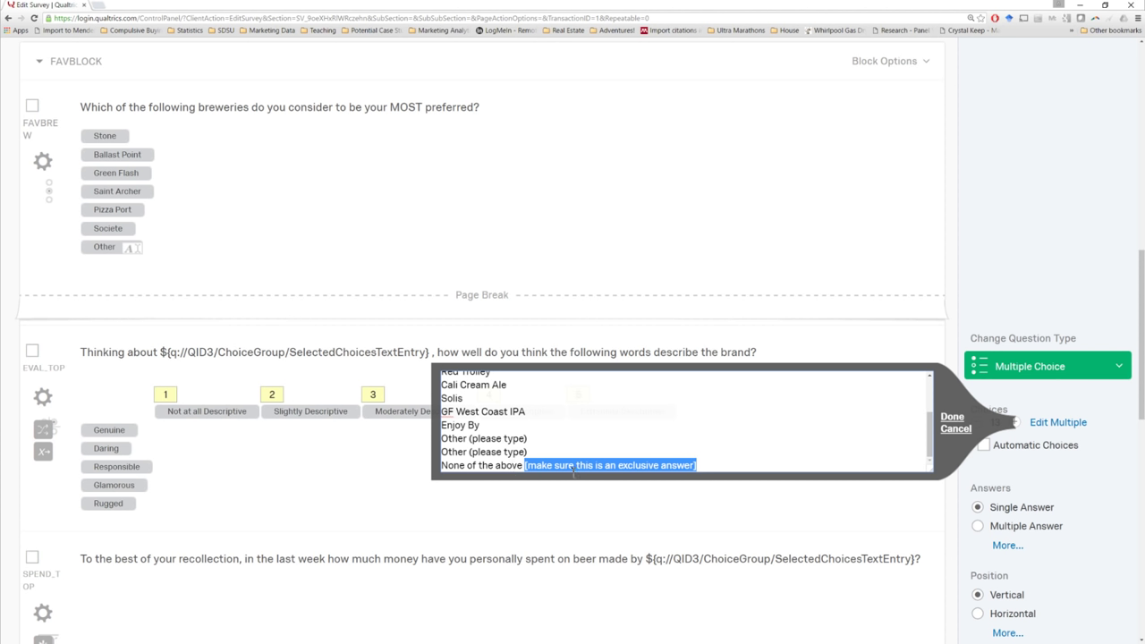
key(BackSpace)
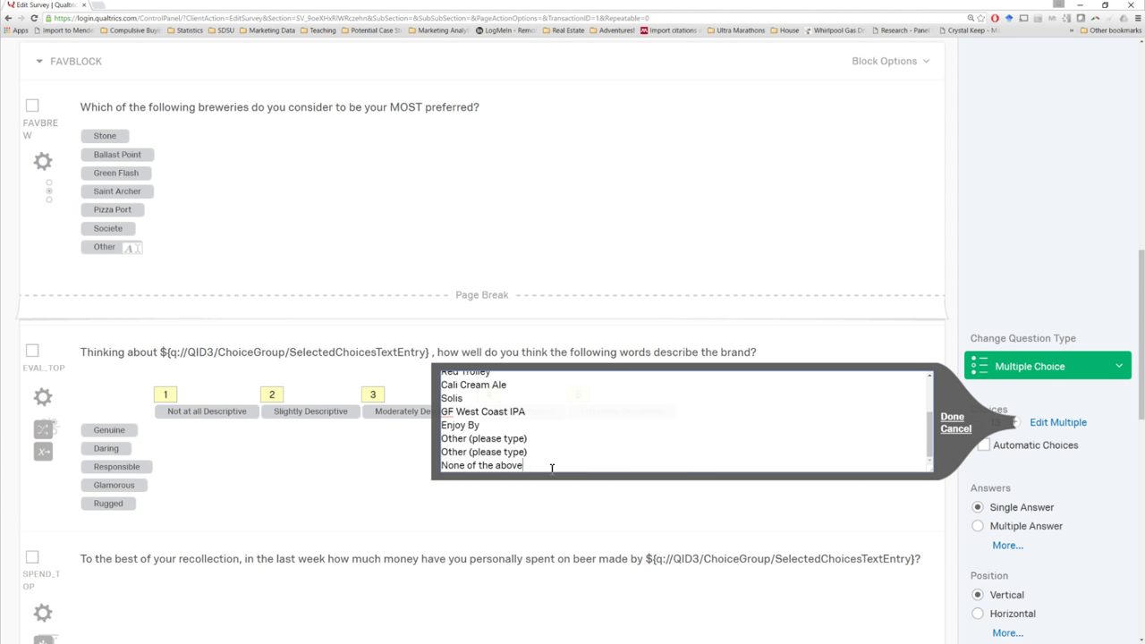
click(953, 419)
scroll(279, 411, down, 2)
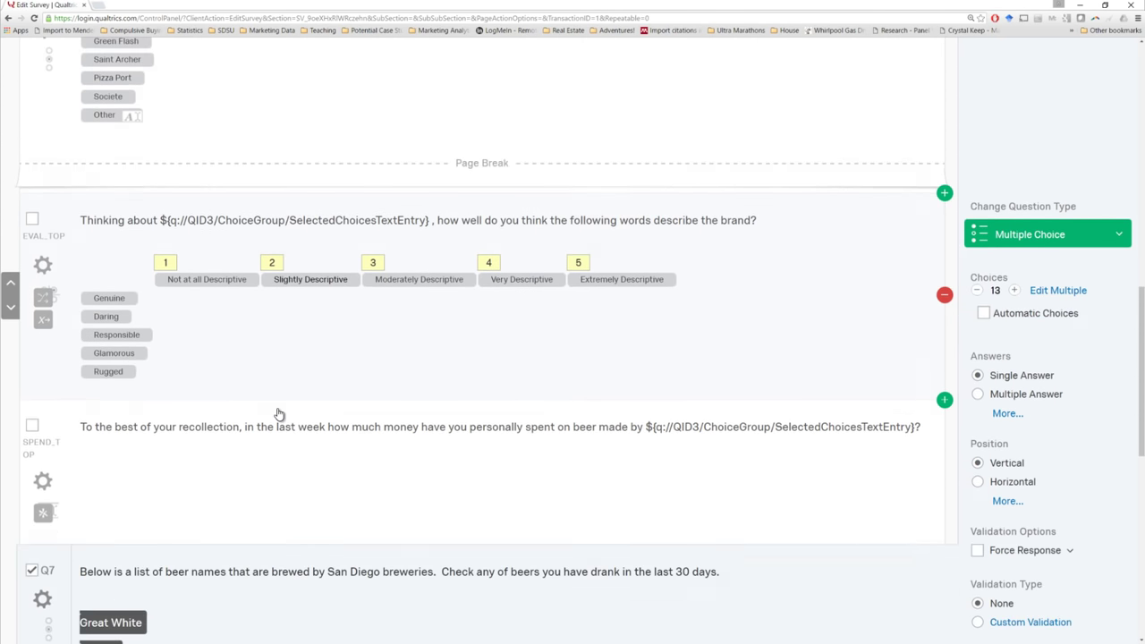
scroll(279, 414, down, 5)
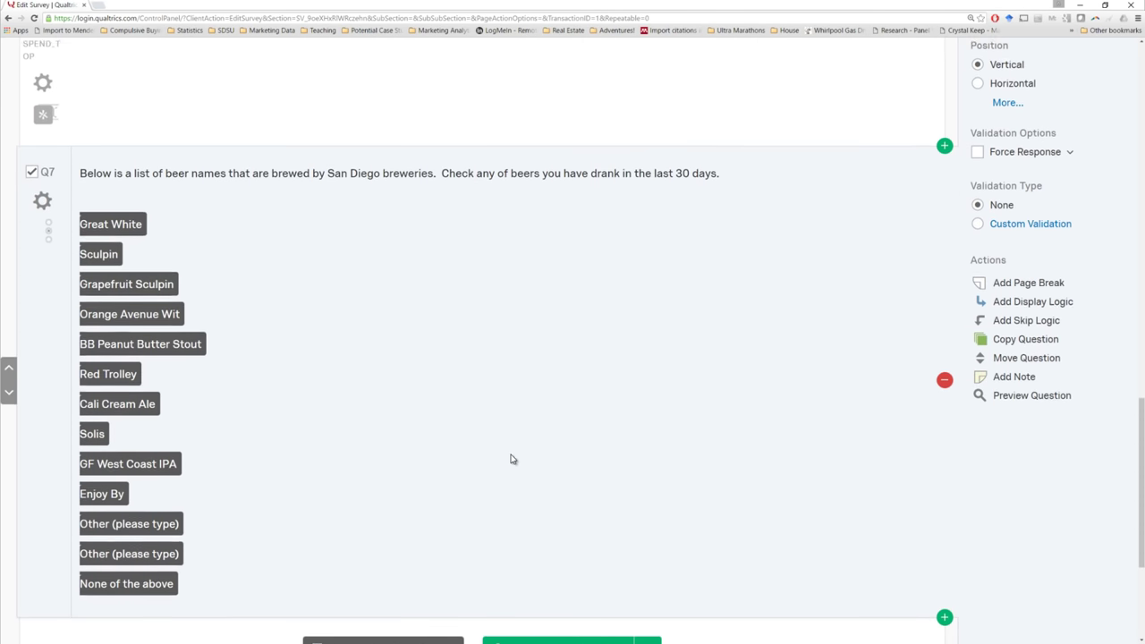
scroll(510, 459, up, 2)
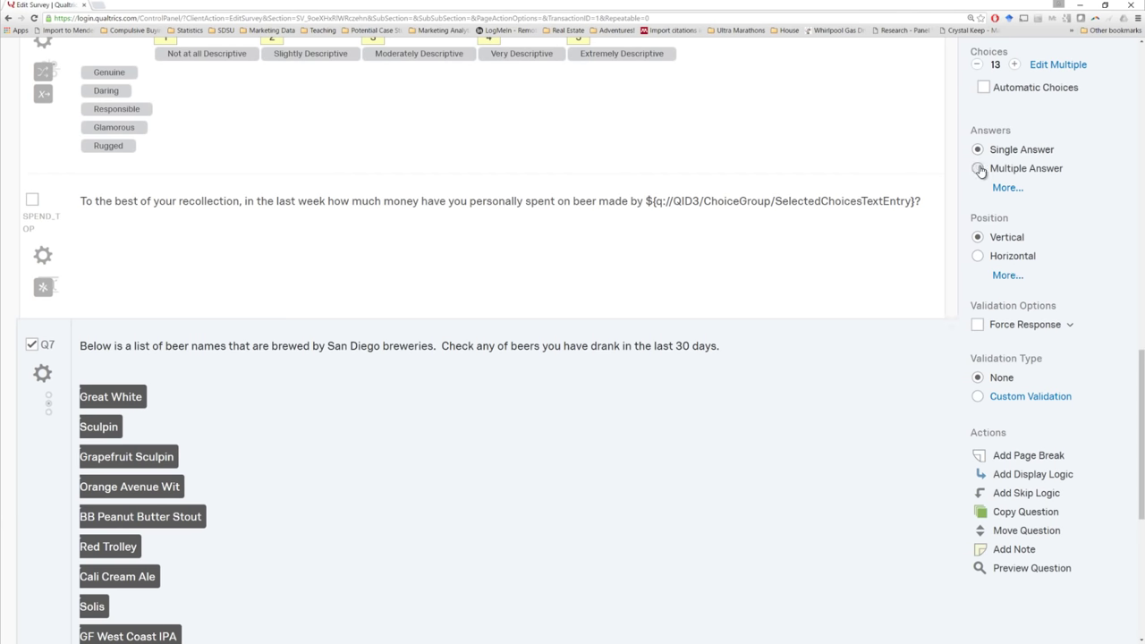
Step: Allow multiple answers on the beer names question and add text entry to both Other (please type) choices
click(979, 168)
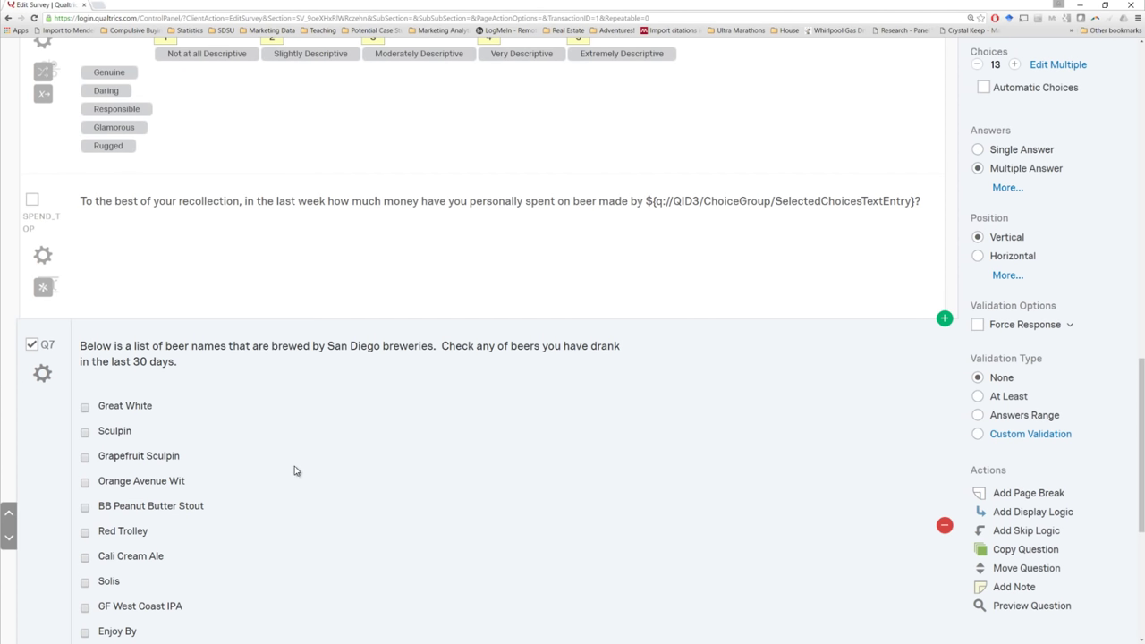
scroll(326, 462, down, 3)
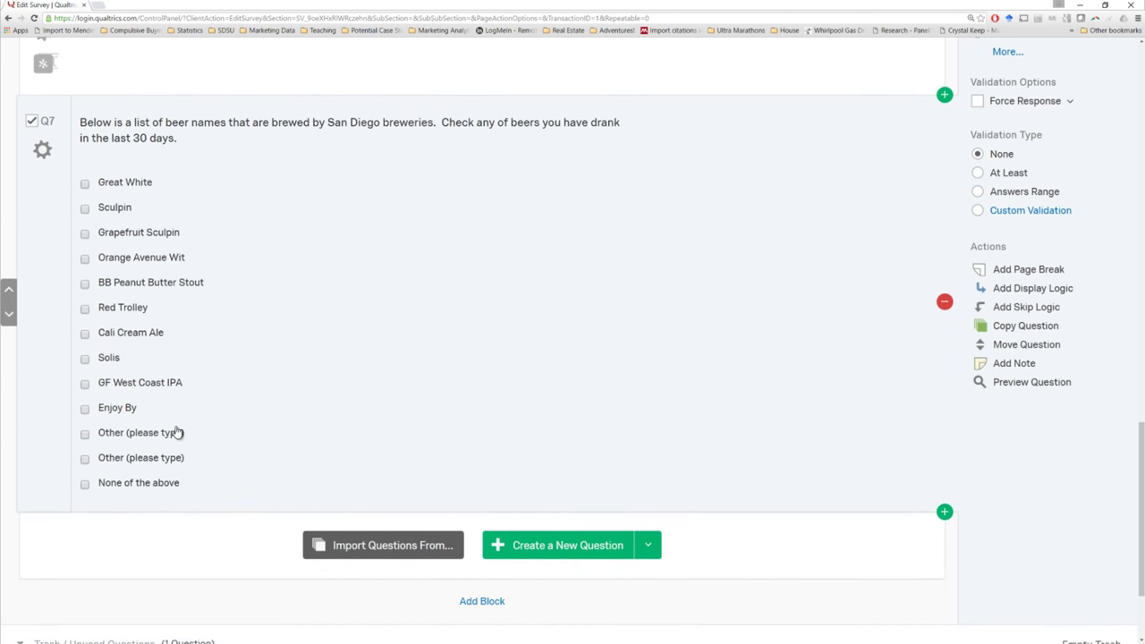
click(185, 432)
click(212, 433)
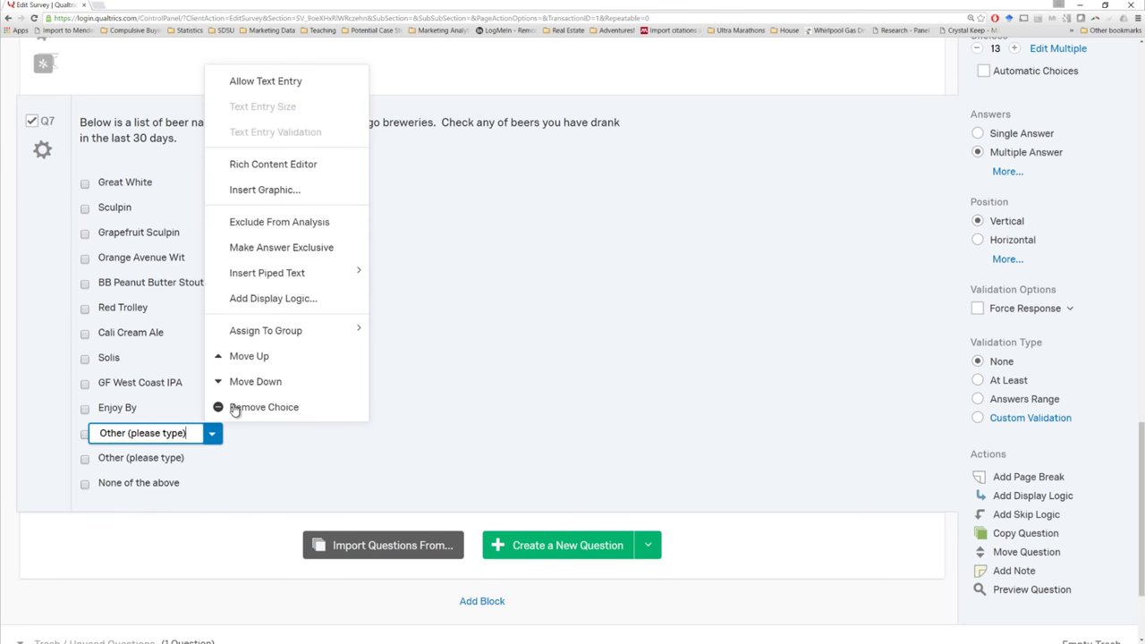
click(281, 79)
click(193, 458)
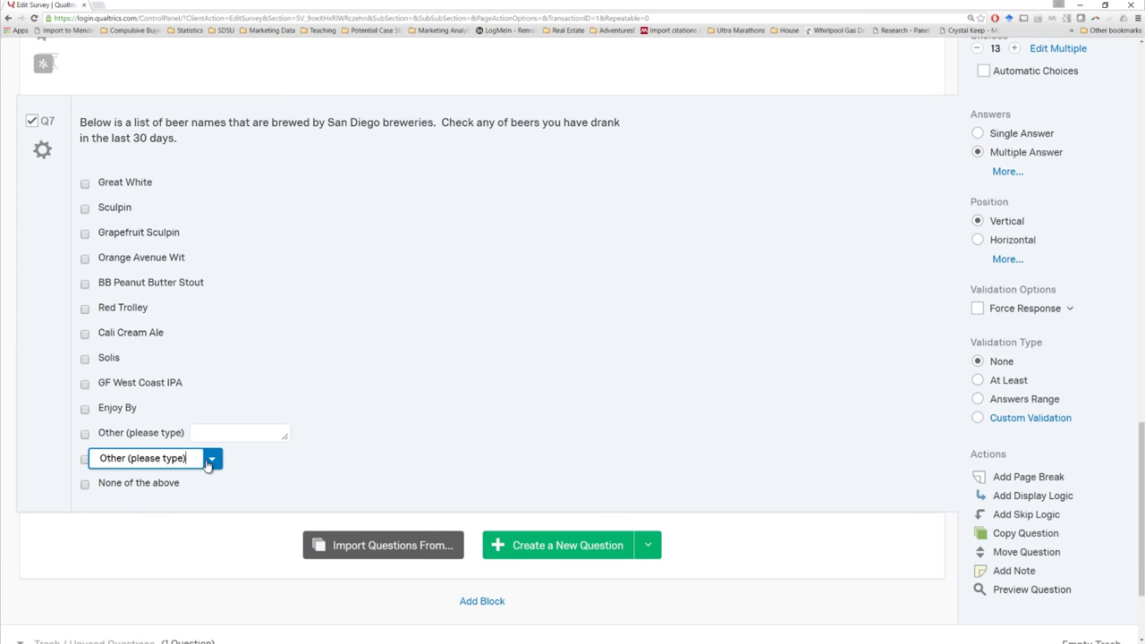
click(211, 460)
click(269, 106)
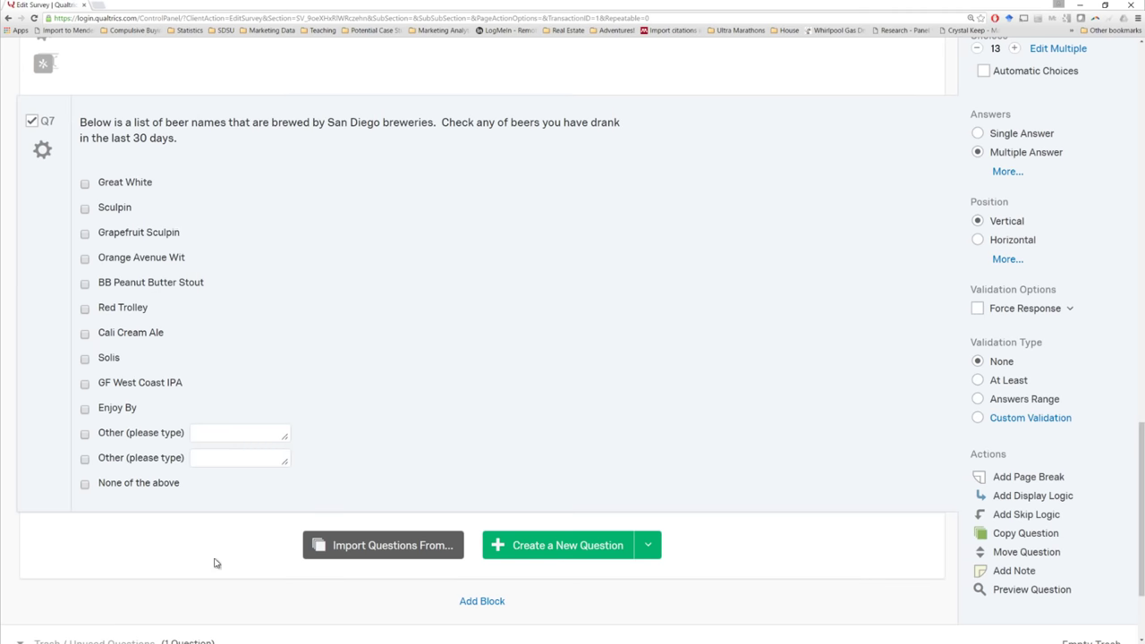
Step: Make None of the above an exclusive answer in the beer names question
click(171, 483)
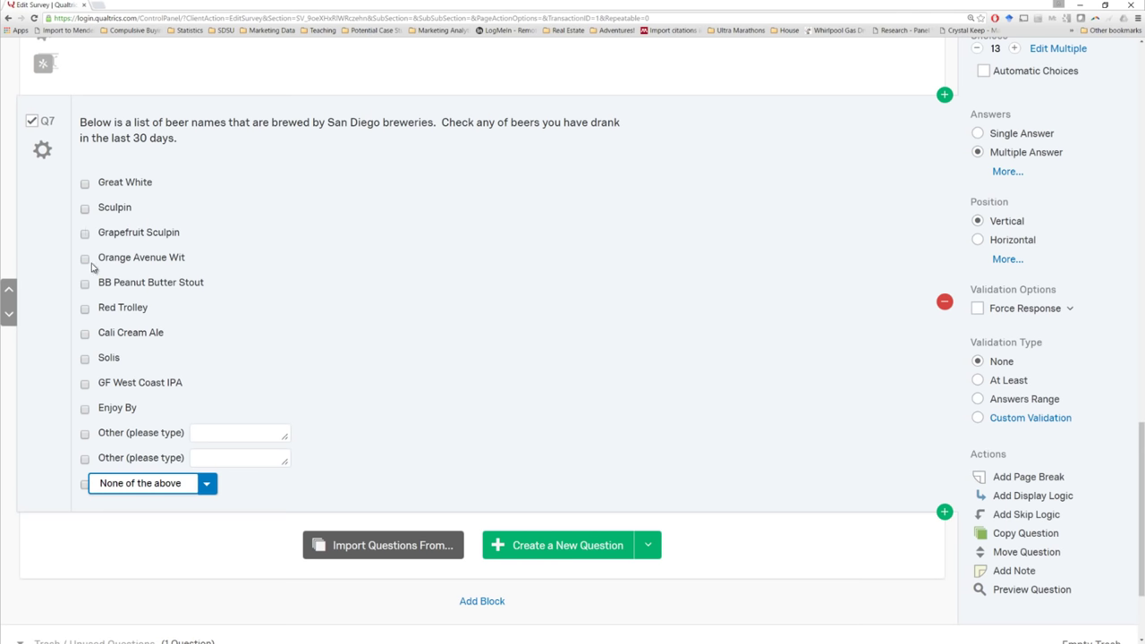
click(205, 484)
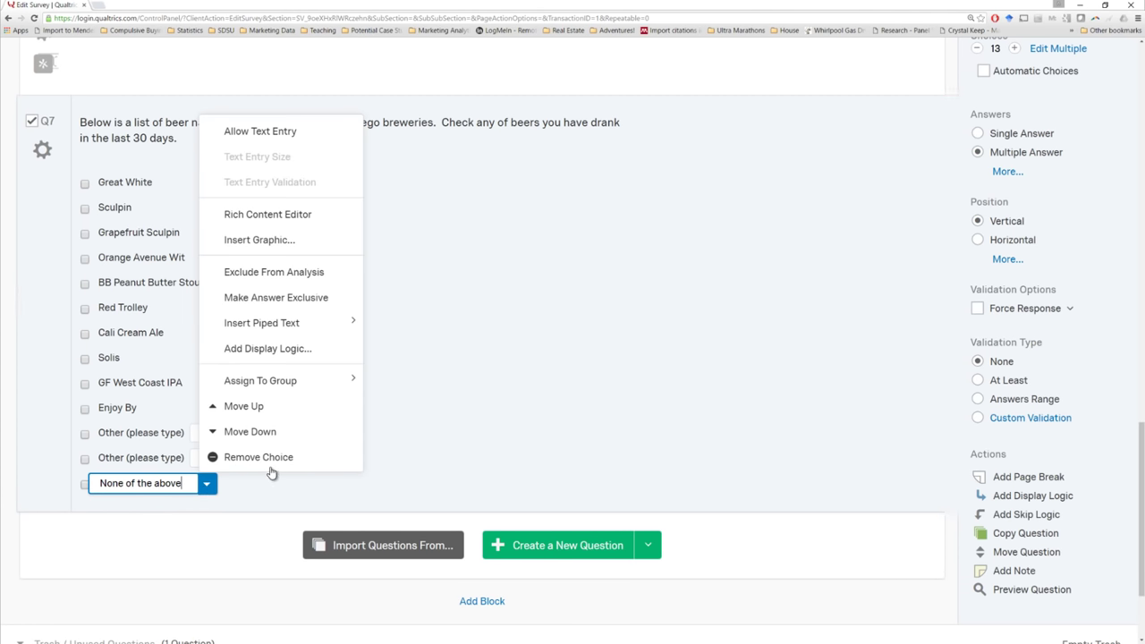
click(277, 299)
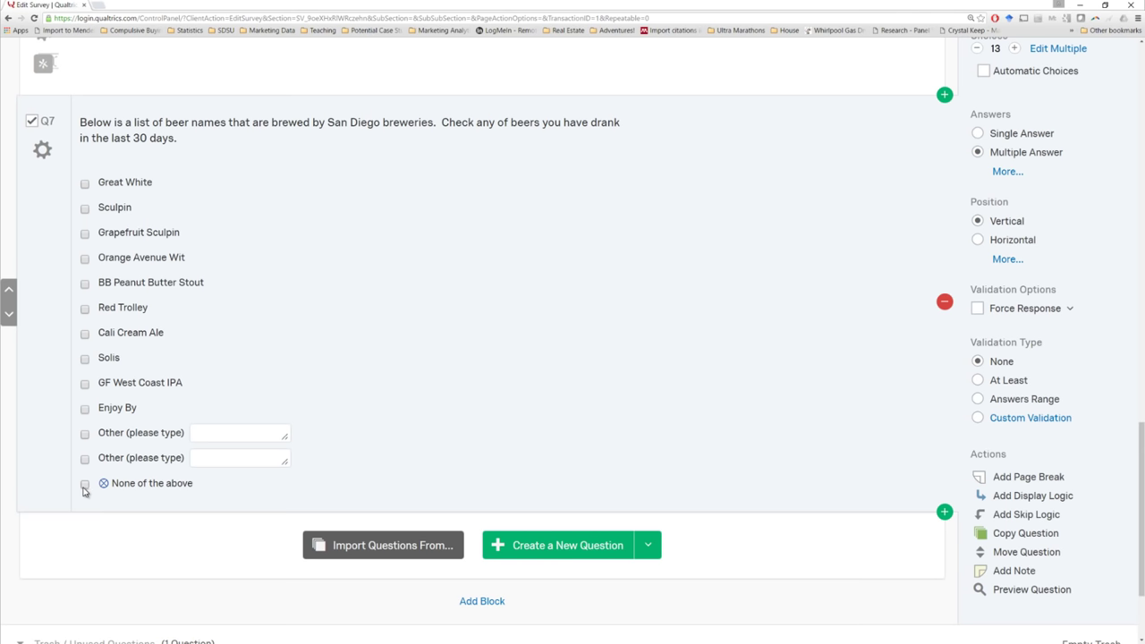
Step: Rename the beer names question's label to BEER_NAMES
click(47, 122)
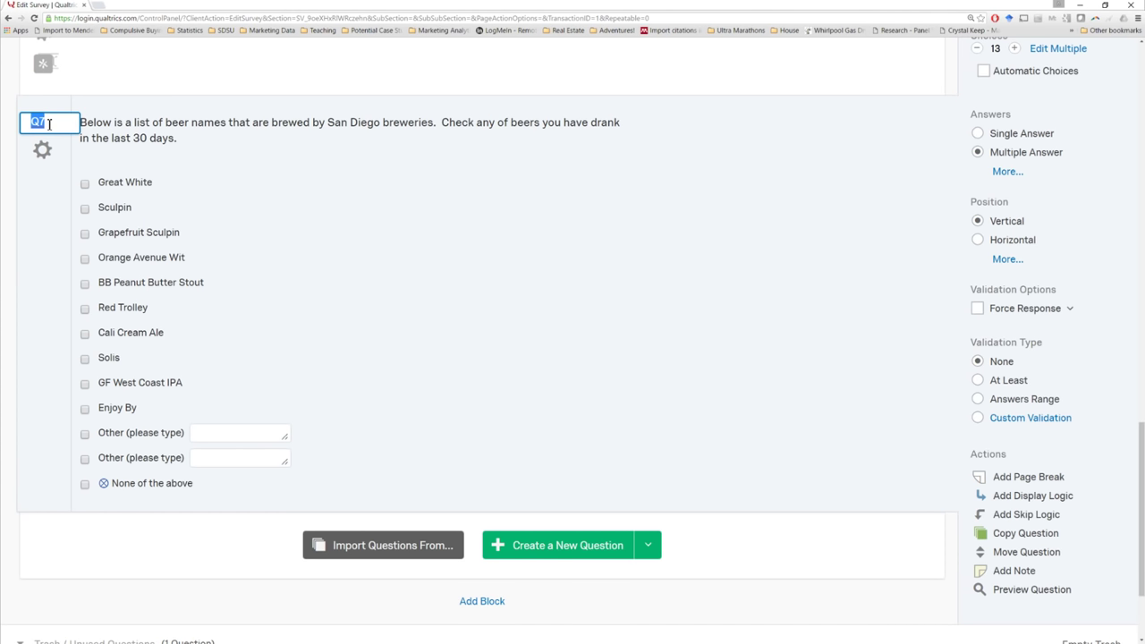
text(BEER_NAMES)
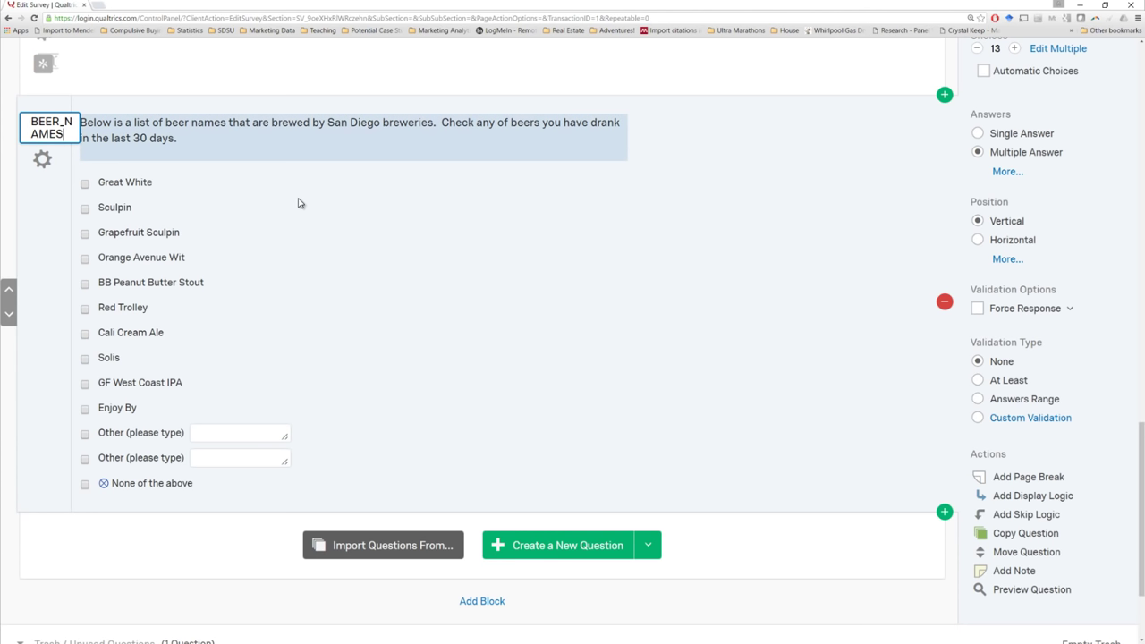
click(361, 251)
Step: Switch to the Word document and review the LOOP BLOCK and BEER_EVAL instructions
scroll(376, 307, down, 2)
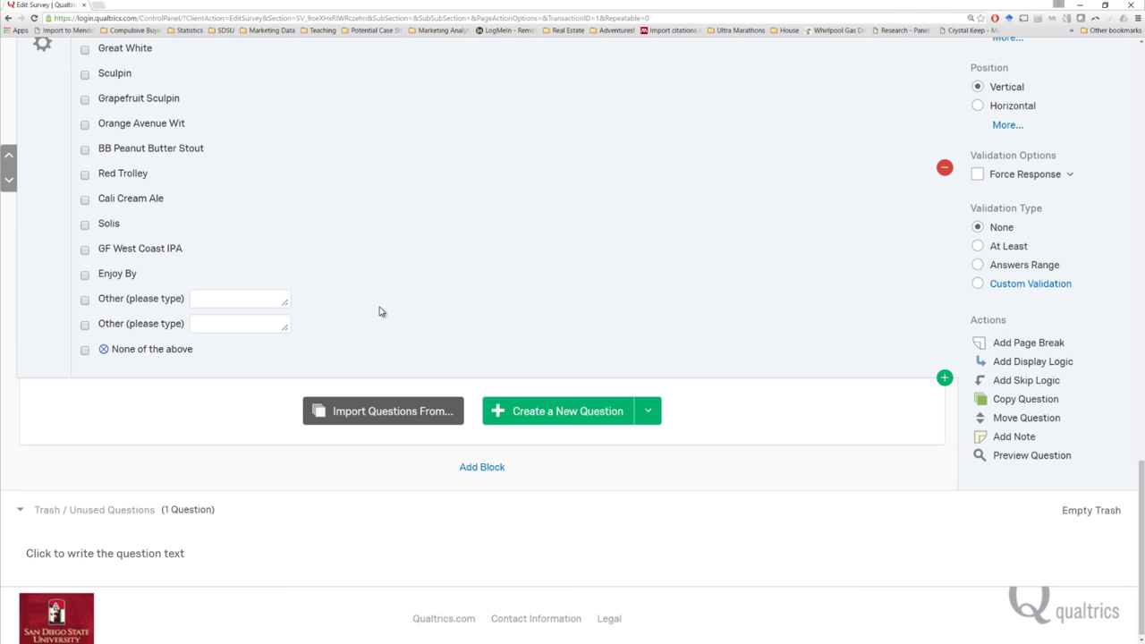
key(alt+Tab)
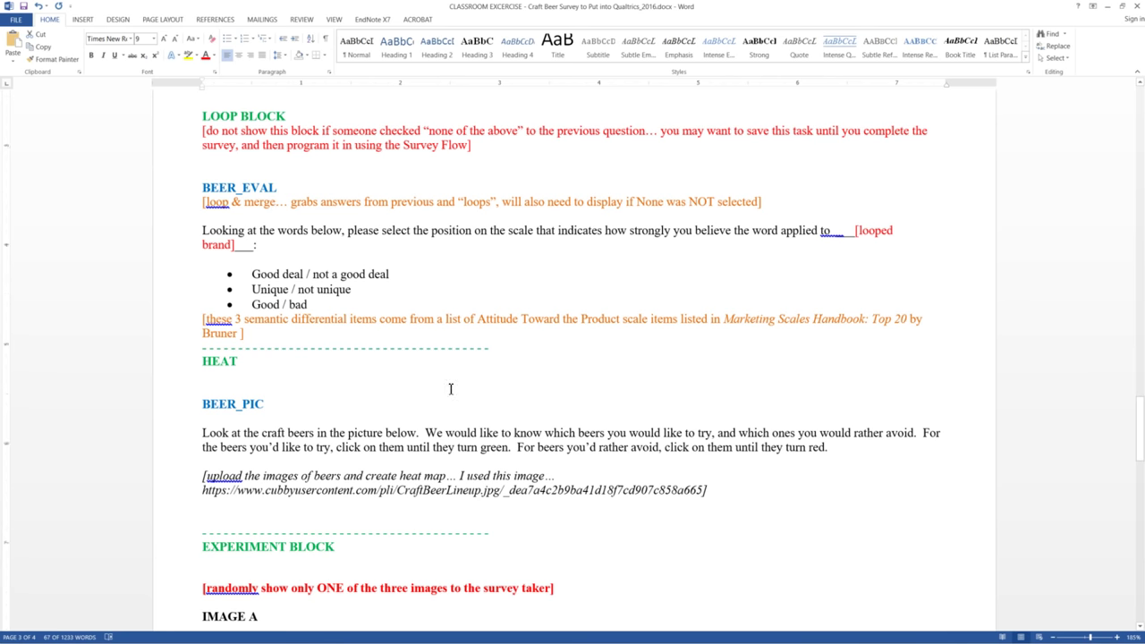
scroll(450, 388, up, 10)
scroll(402, 453, down, 10)
scroll(362, 319, up, 10)
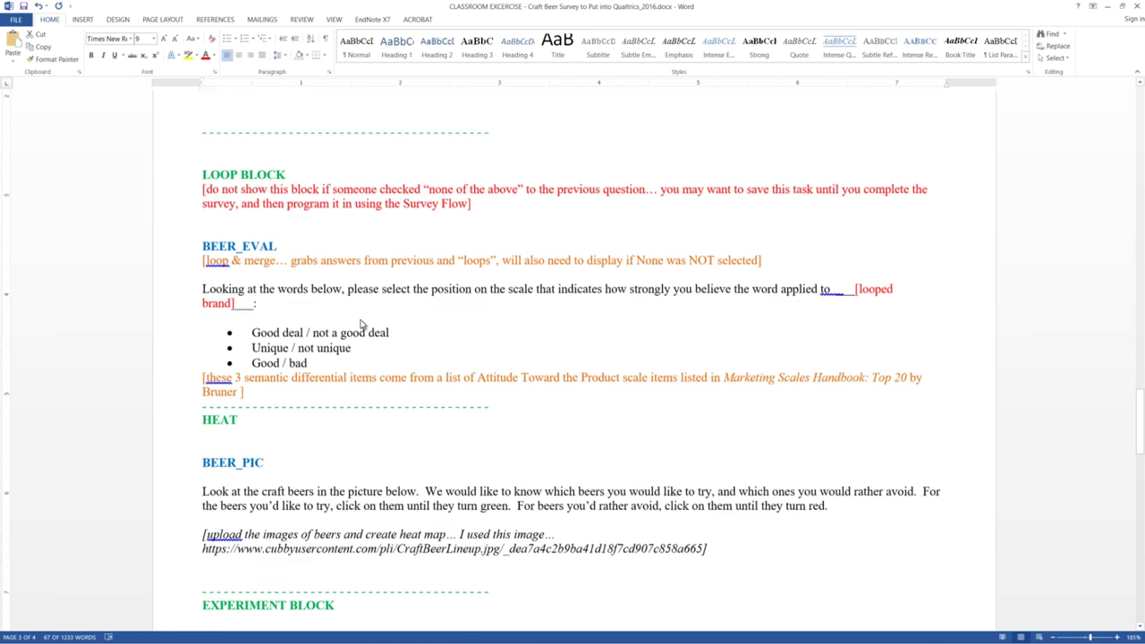
scroll(322, 470, down, 4)
scroll(321, 466, down, 4)
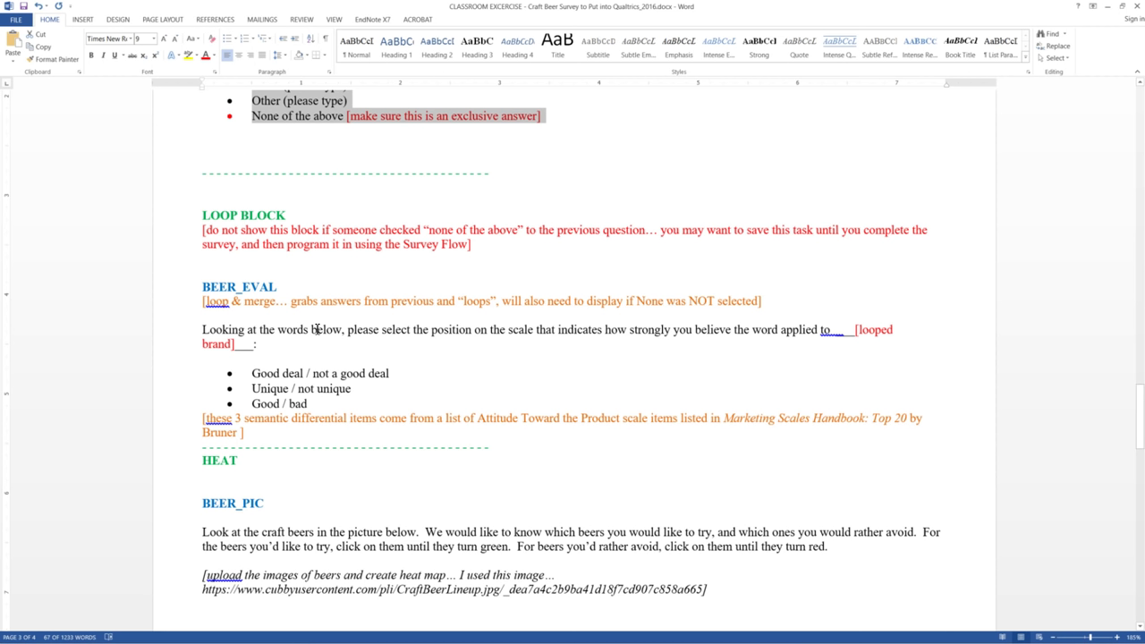
Step: Return to Qualtrics and add a new block after the BEER_NAMES question's block, naming it LoopBlock
key(alt+Tab)
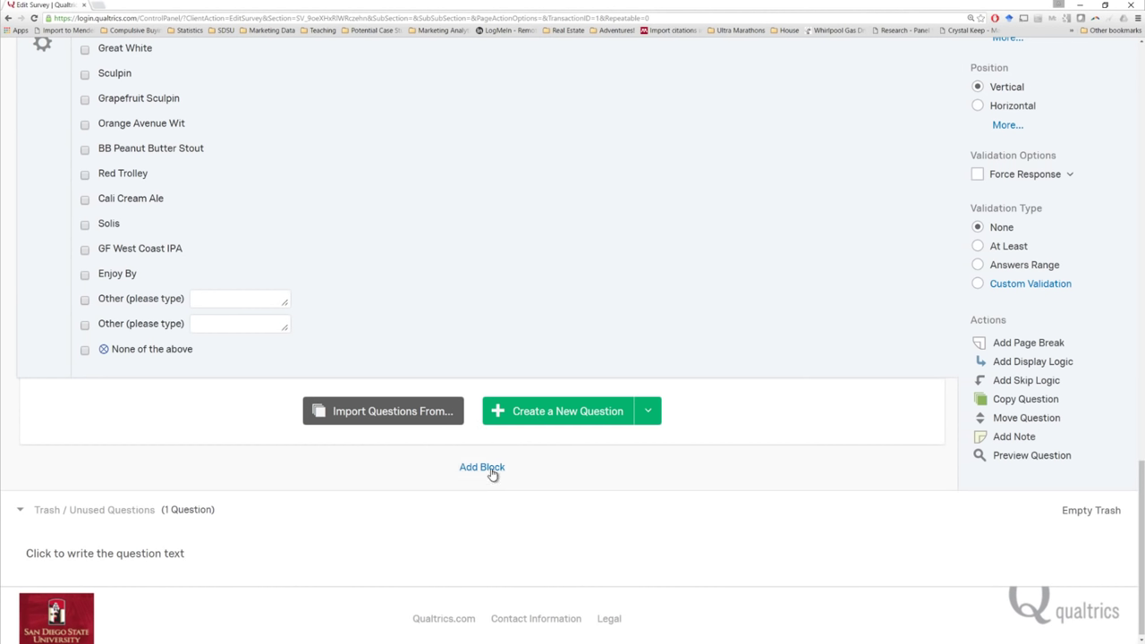
click(490, 469)
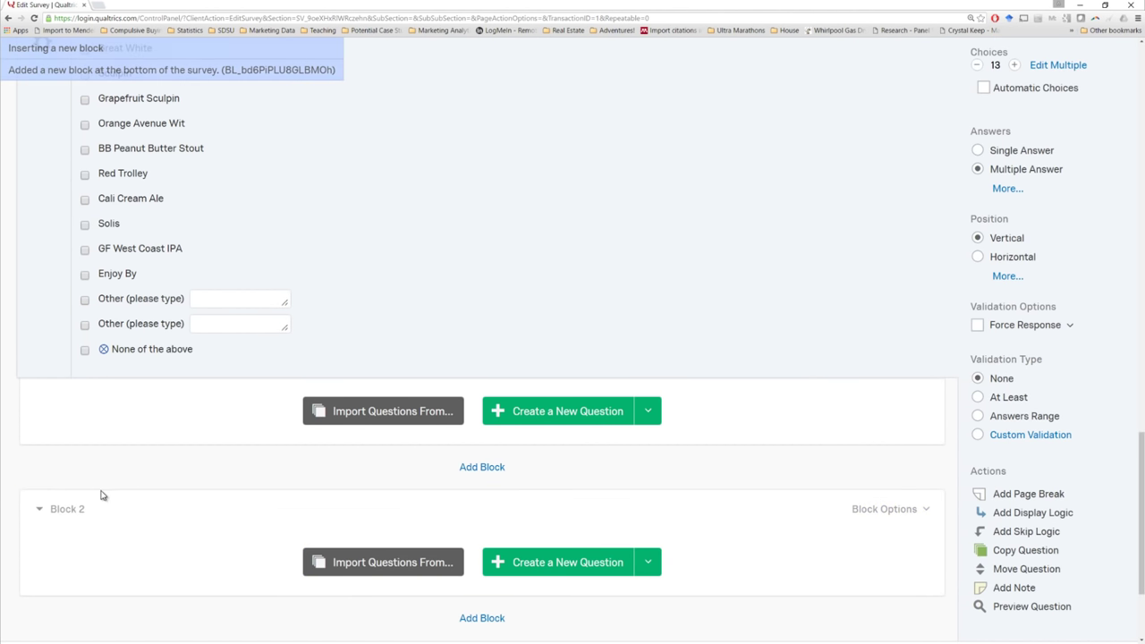
click(67, 509)
text(LoopBlock)
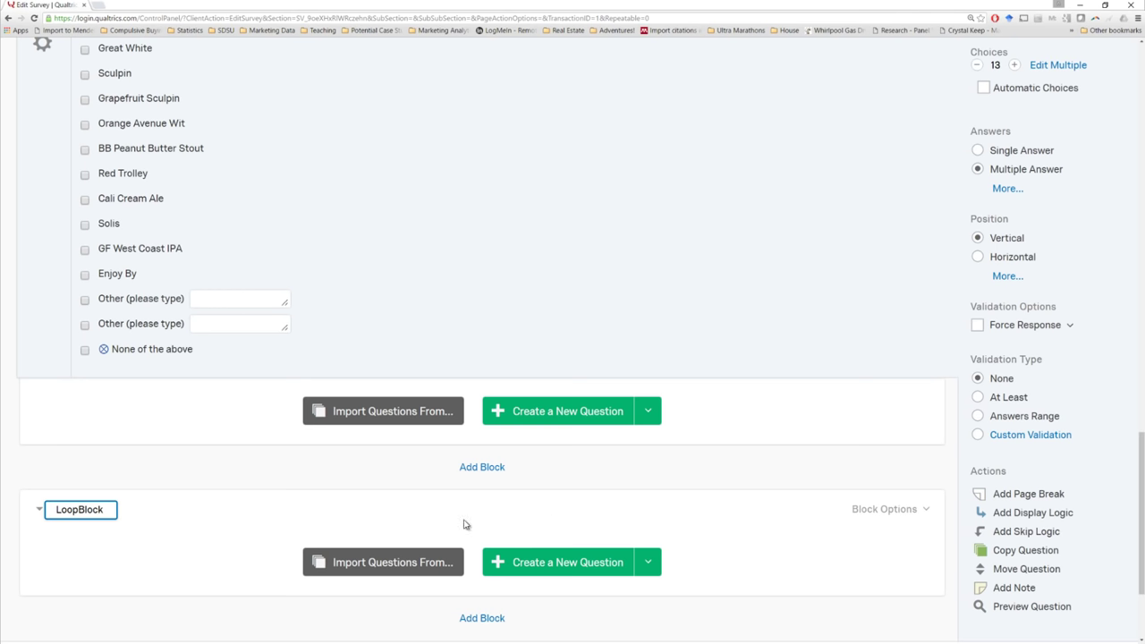
Step: Turn on Loop & Merge for LoopBlock, based on the BEER_NAMES question's Selected Choices - Entered Text
click(889, 510)
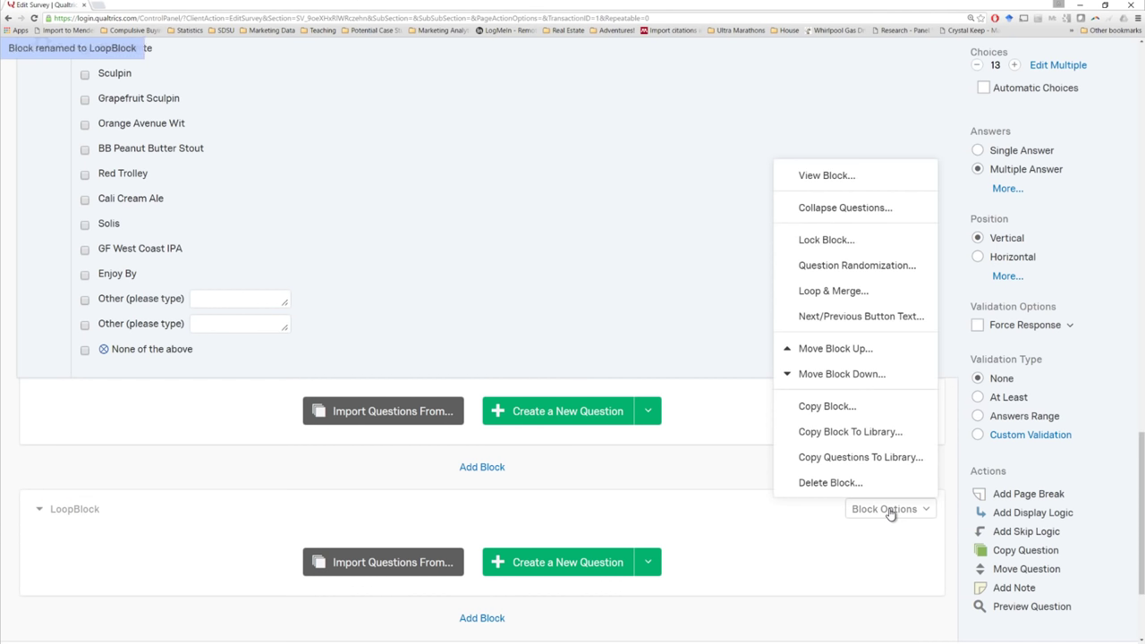
click(854, 294)
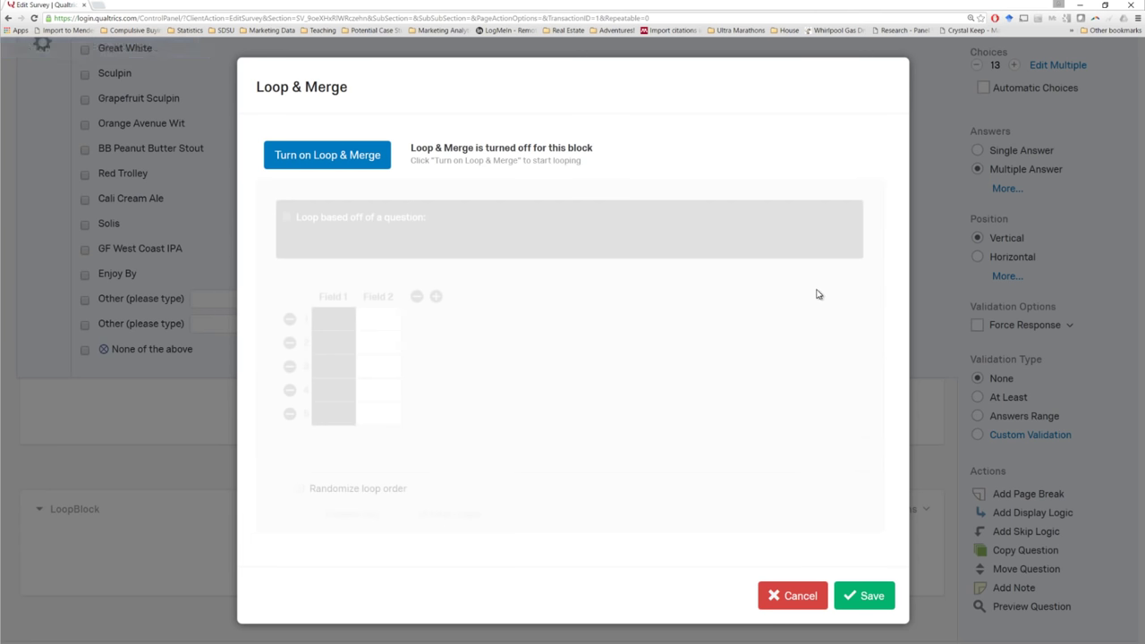
click(338, 159)
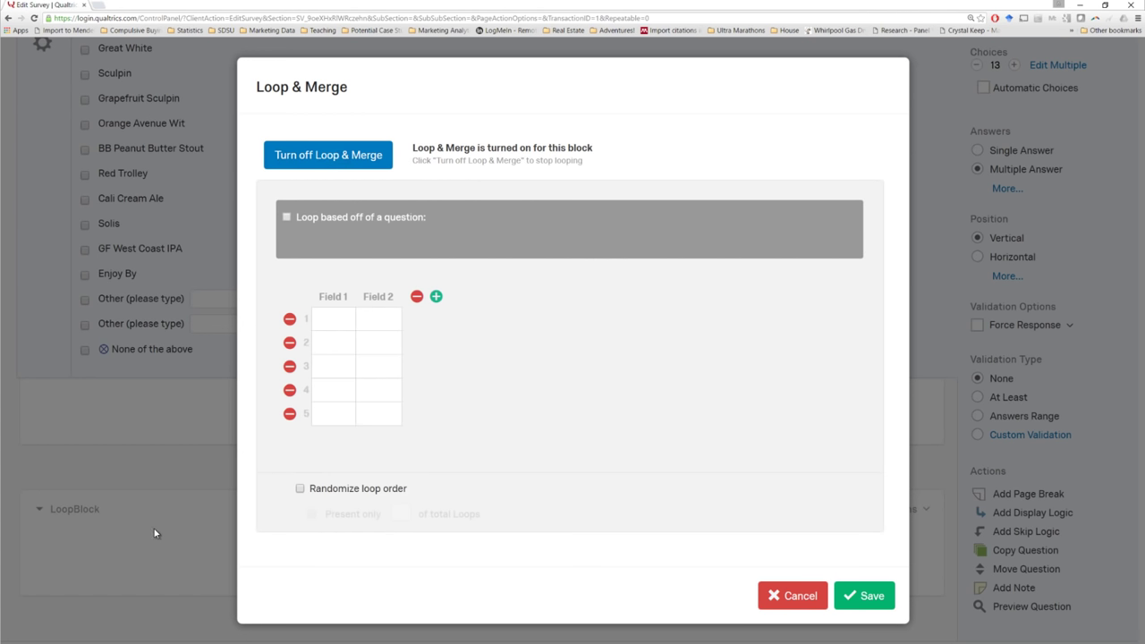
click(286, 218)
click(361, 240)
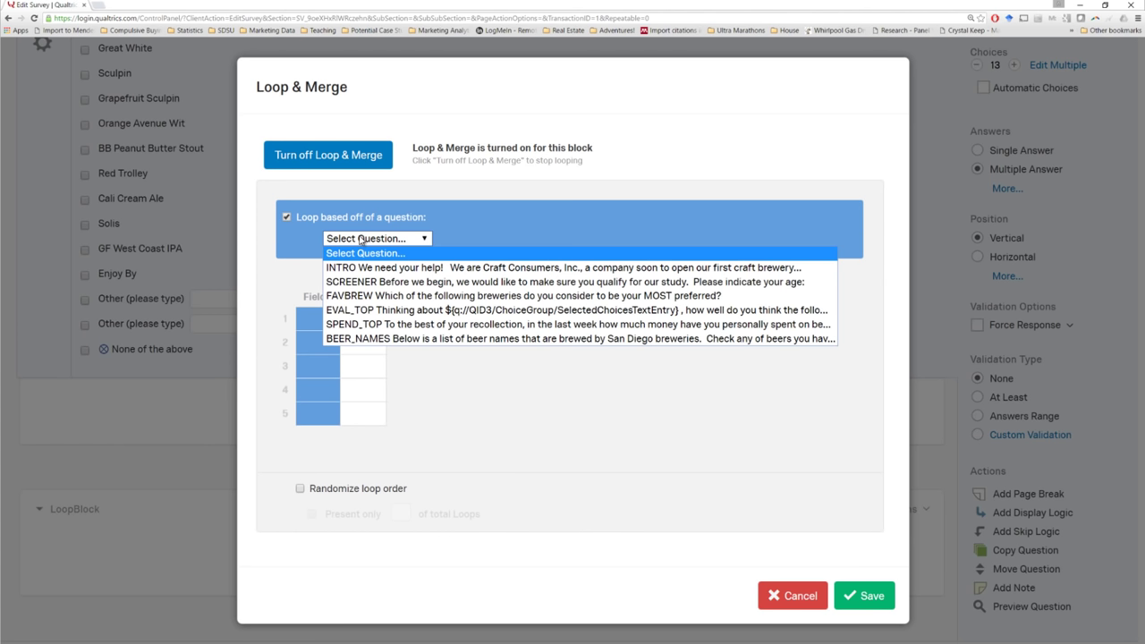
click(379, 339)
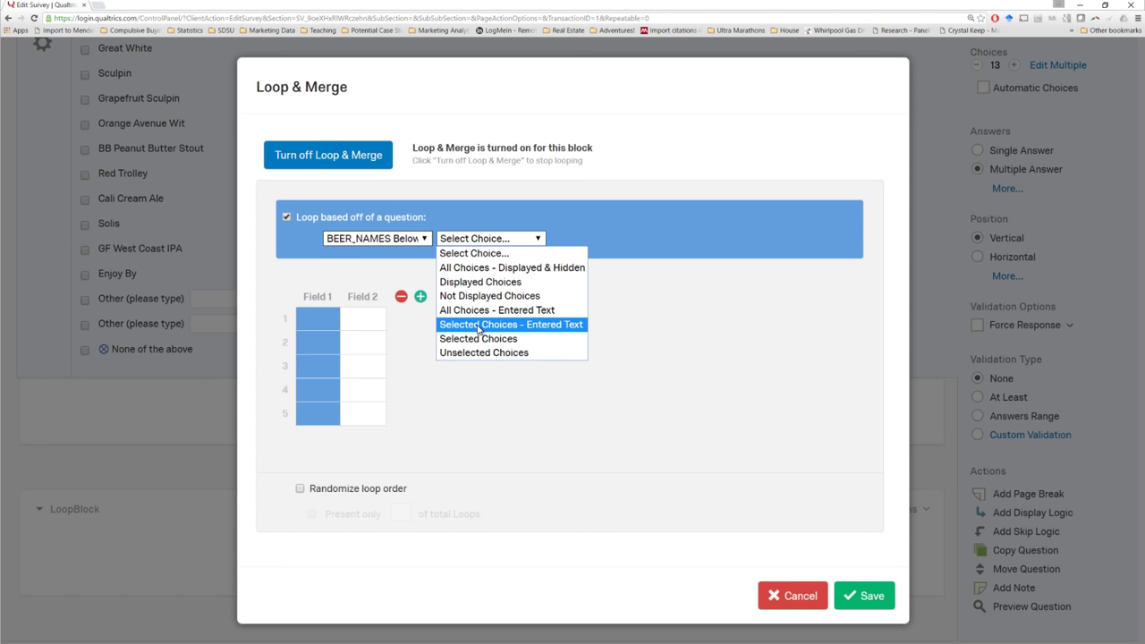
click(540, 325)
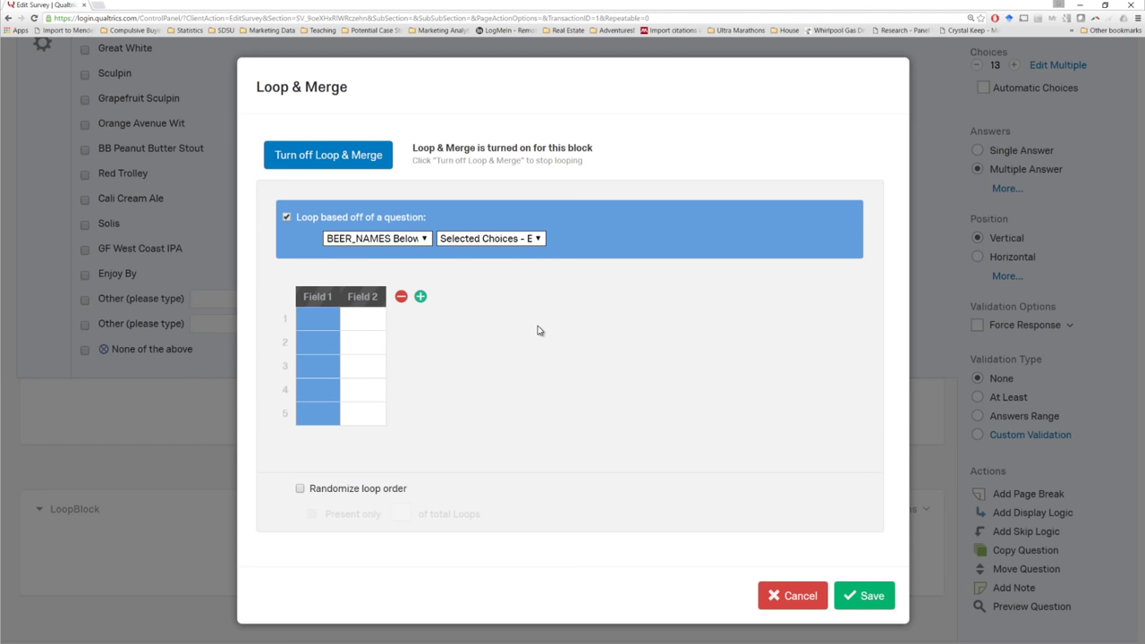
Step: Randomize the loop order and save the Loop & Merge settings
scroll(513, 376, down, 3)
scroll(515, 376, up, 1)
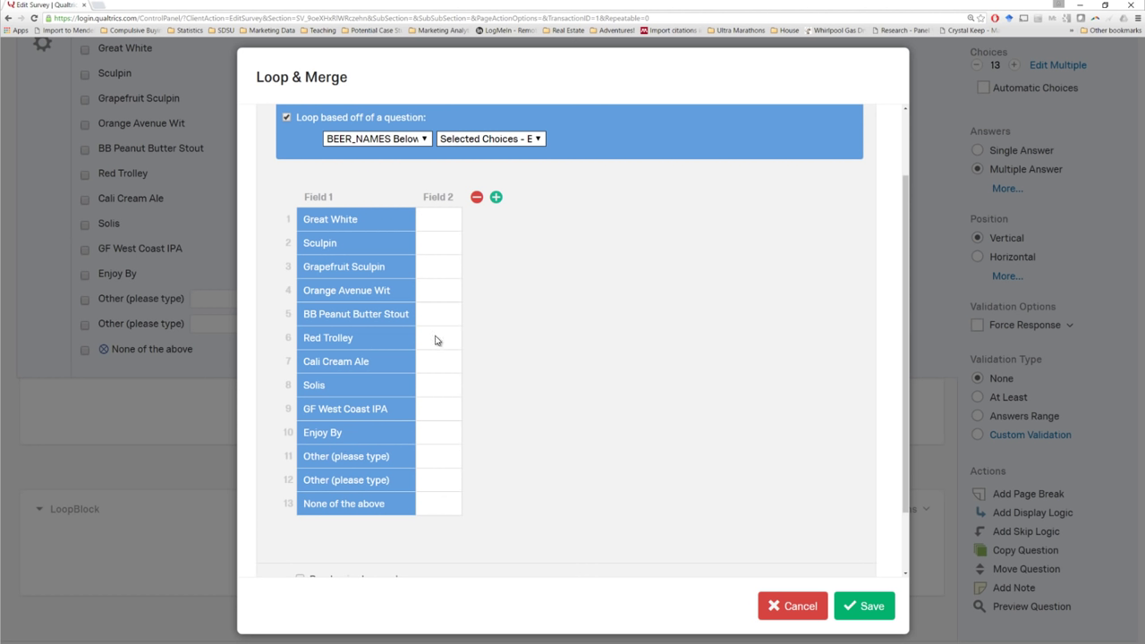
scroll(436, 340, down, 2)
click(301, 500)
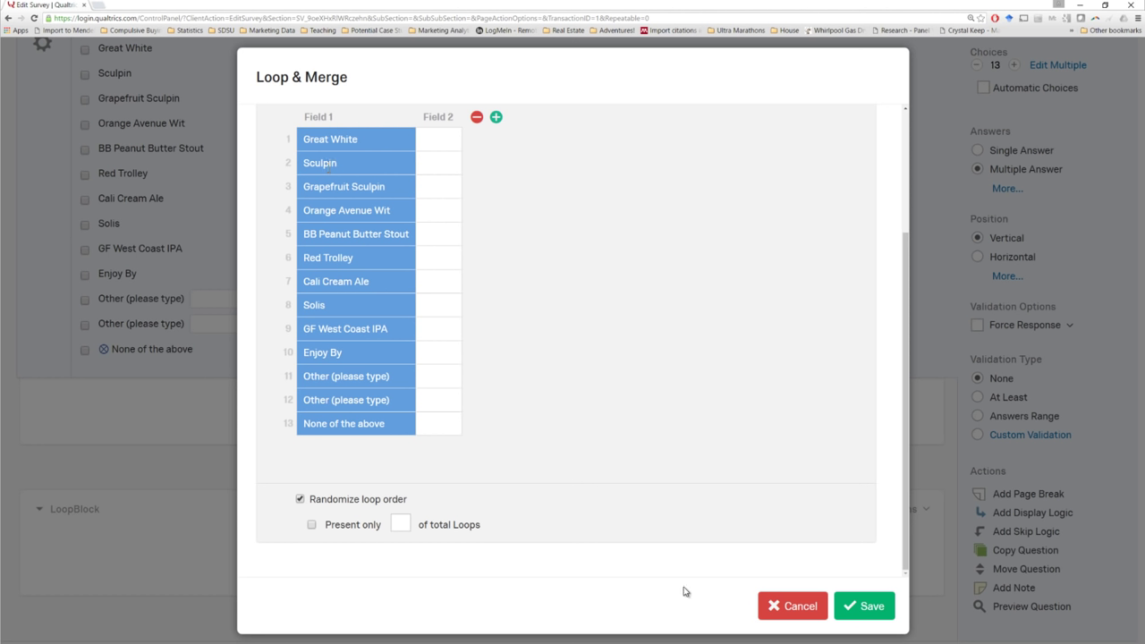
click(861, 610)
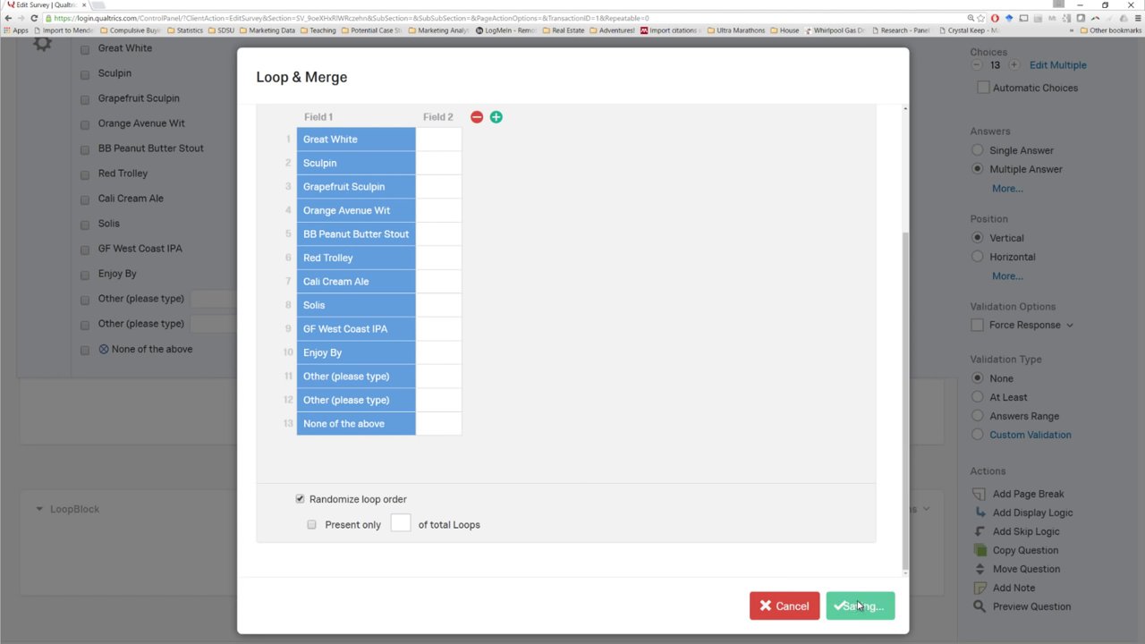
Step: Create a new question in LoopBlock as a bipolar matrix table with 5 scale points
scroll(304, 449, down, 4)
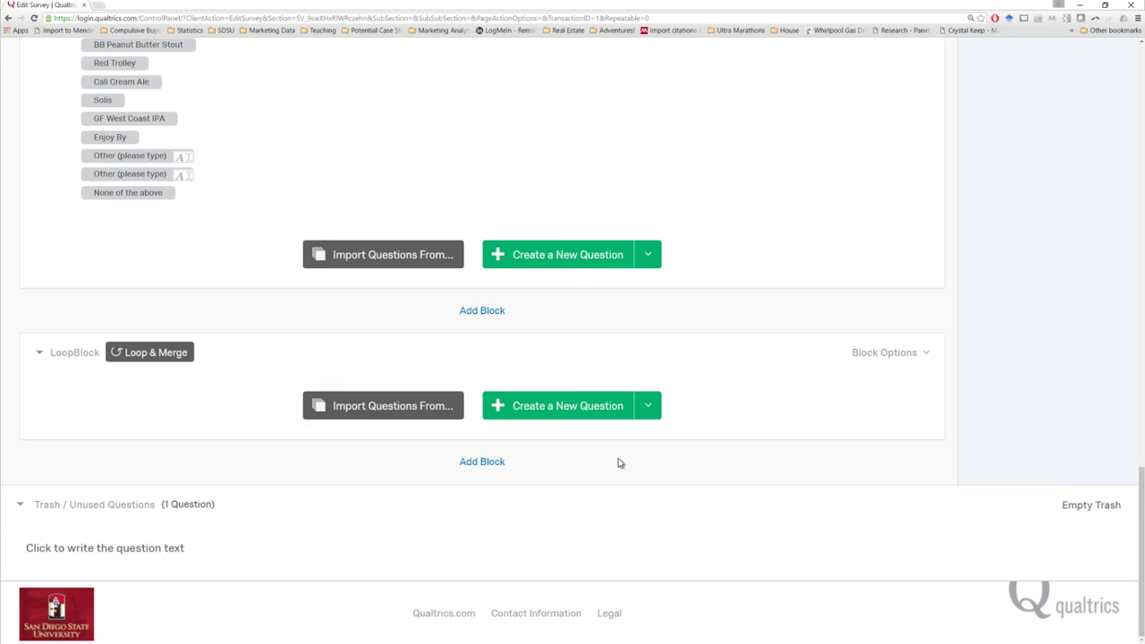
click(567, 407)
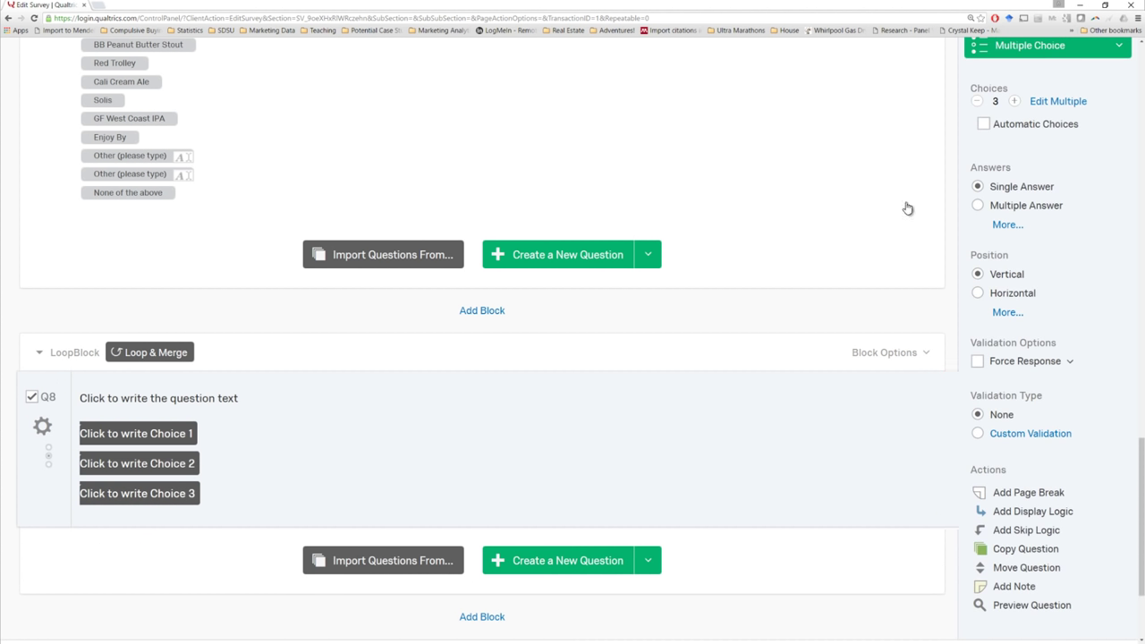
click(1042, 52)
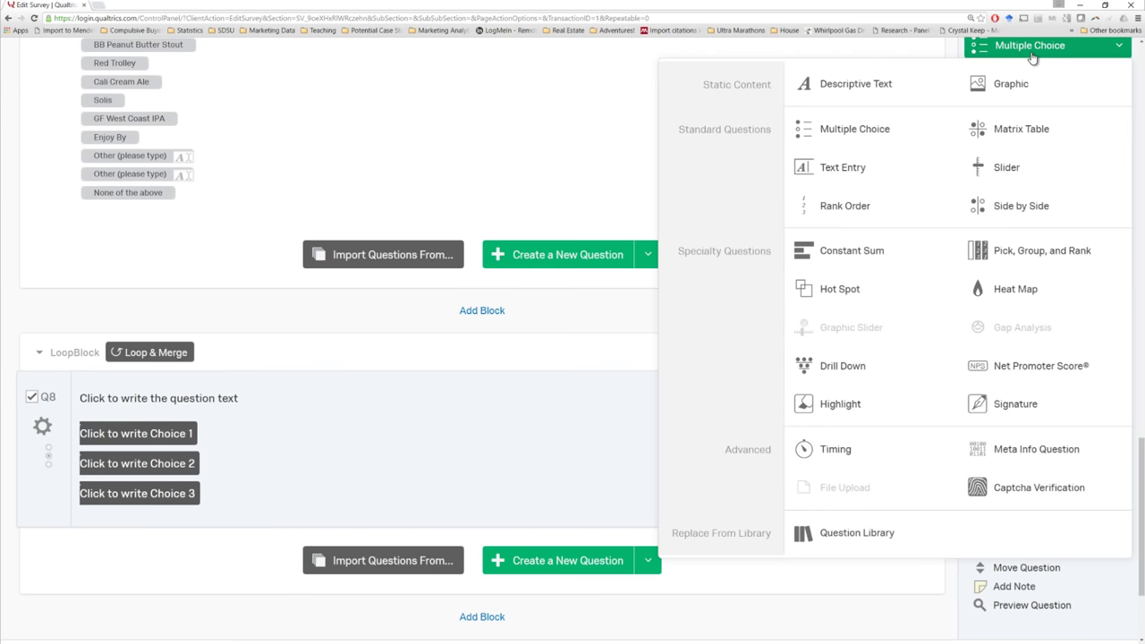
click(1012, 136)
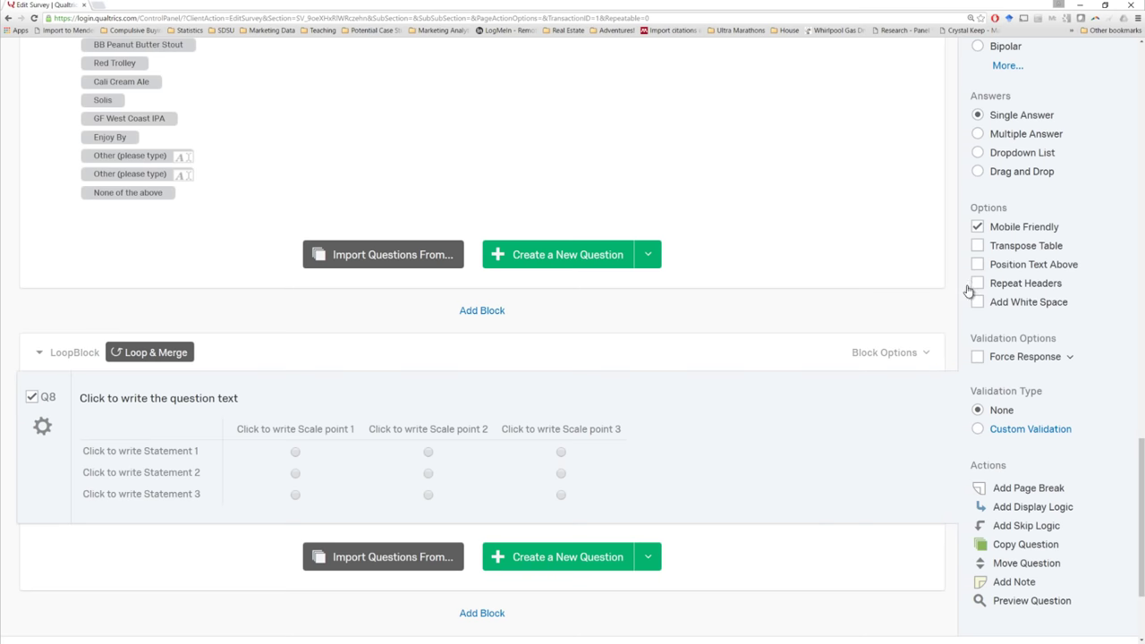
scroll(1034, 325, up, 1)
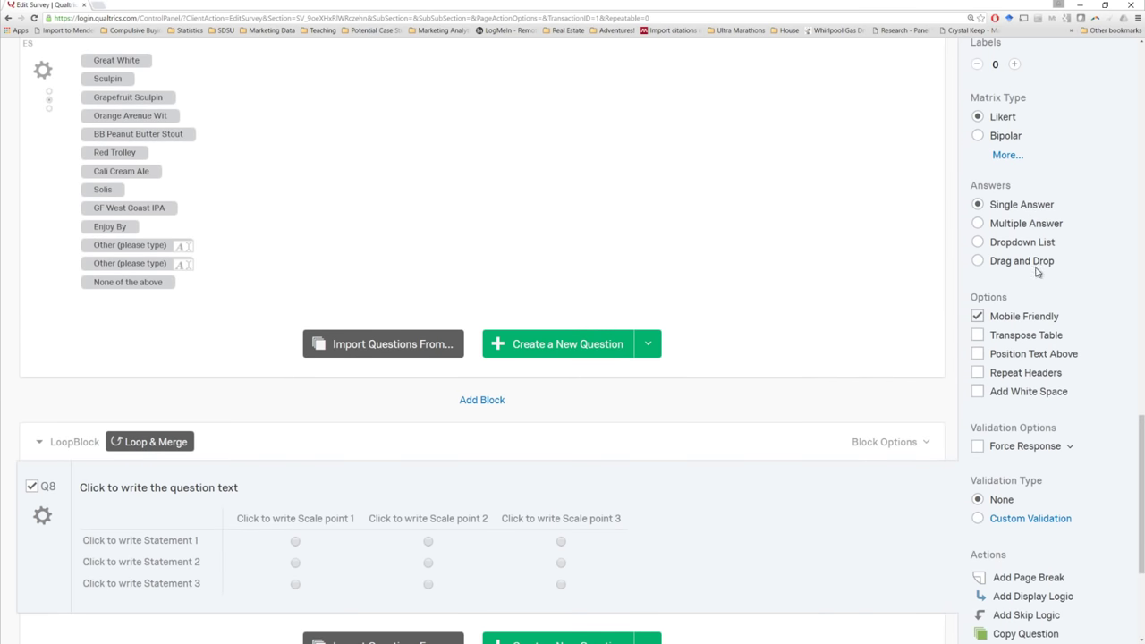
click(979, 136)
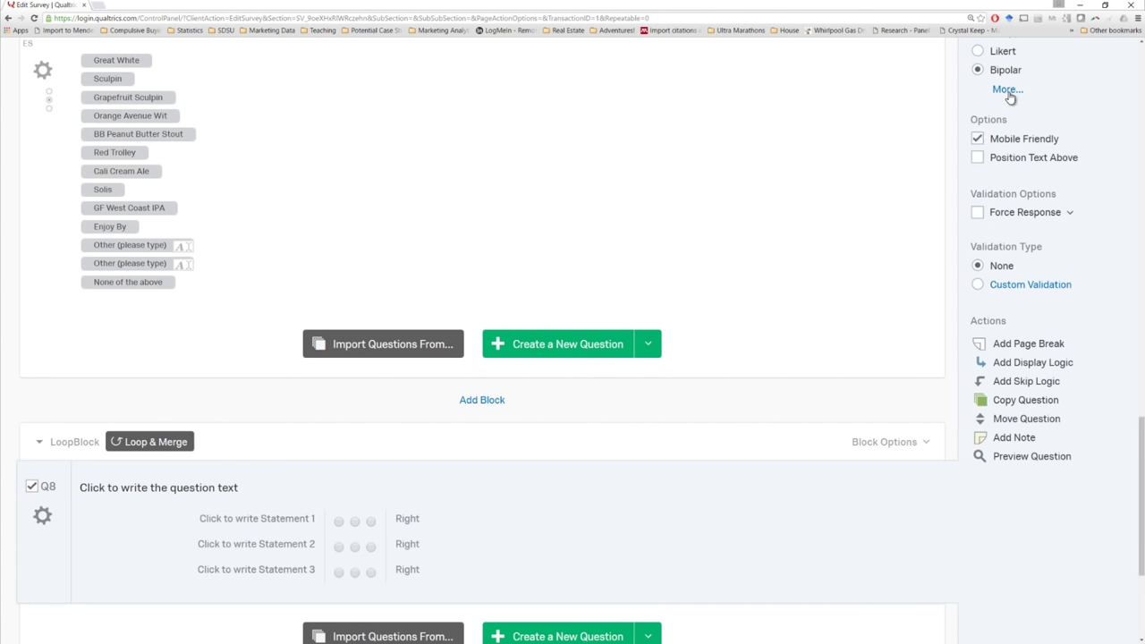
scroll(992, 116, up, 3)
click(1014, 212)
scroll(429, 385, down, 4)
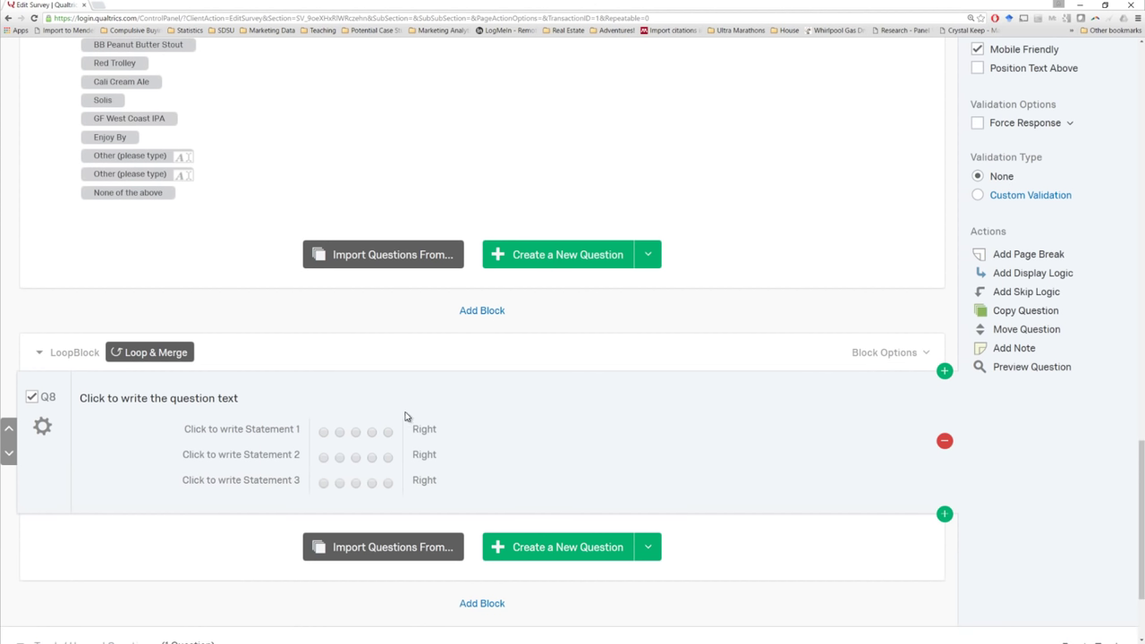
Step: Label the first bipolar row's ends "Good deal" and "Not a good deal"
click(242, 429)
text(Good deal)
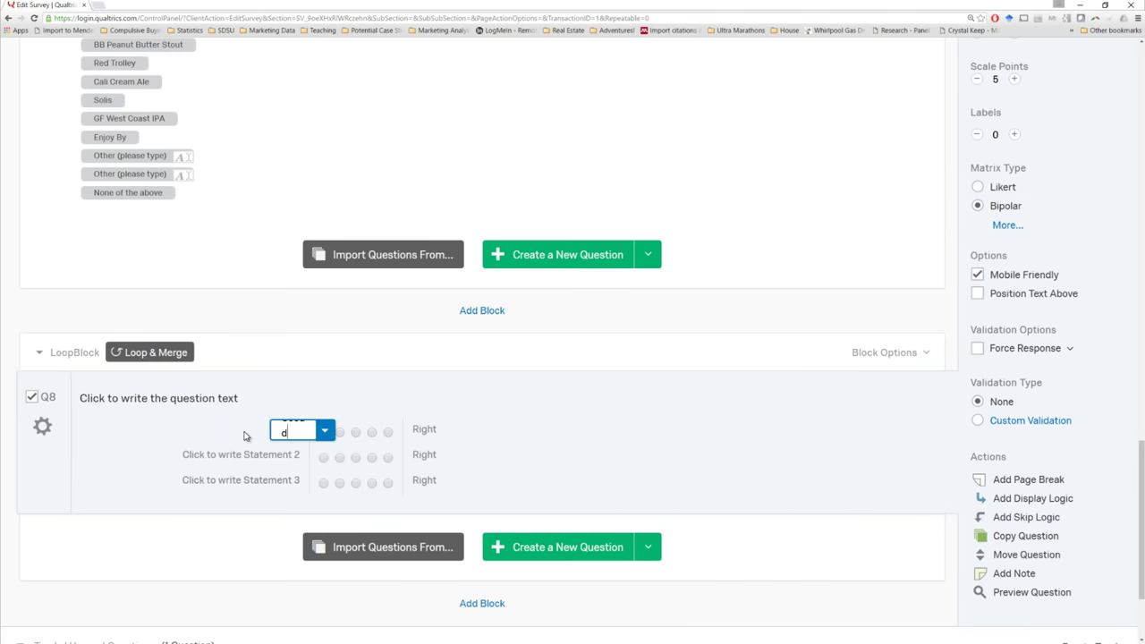
key(Tab)
text(Not a good deal)
key(Tab)
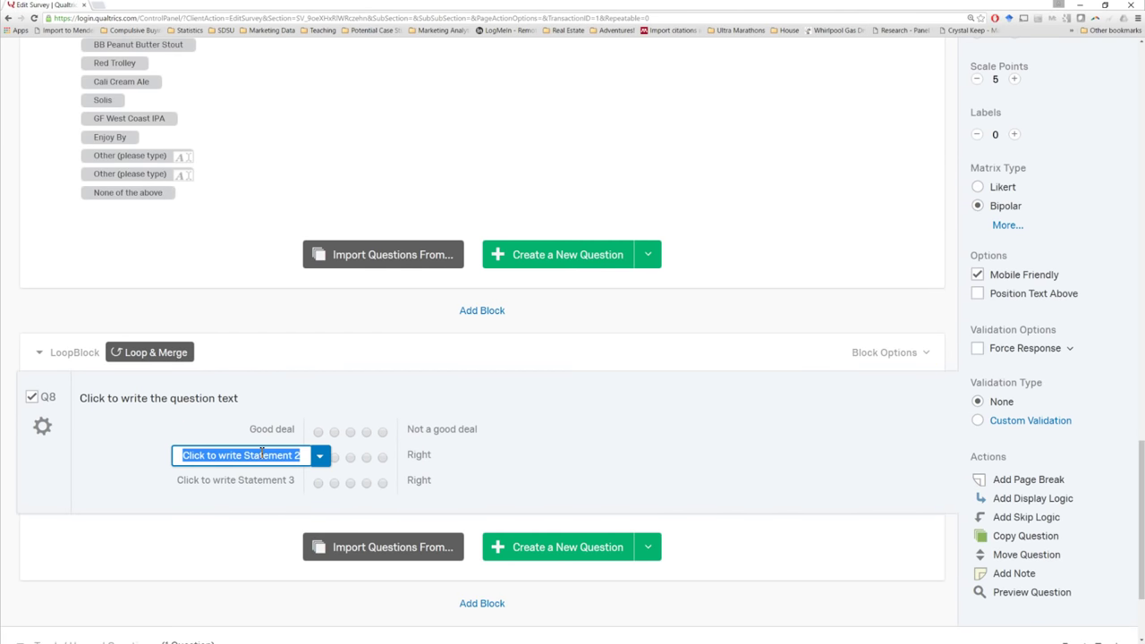
Step: Label the second bipolar row's ends "Unique" and "Not unique", and the third row's ends "Good" and "Bad"
text(Unique)
key(Tab)
text(Not unique)
key(Tab)
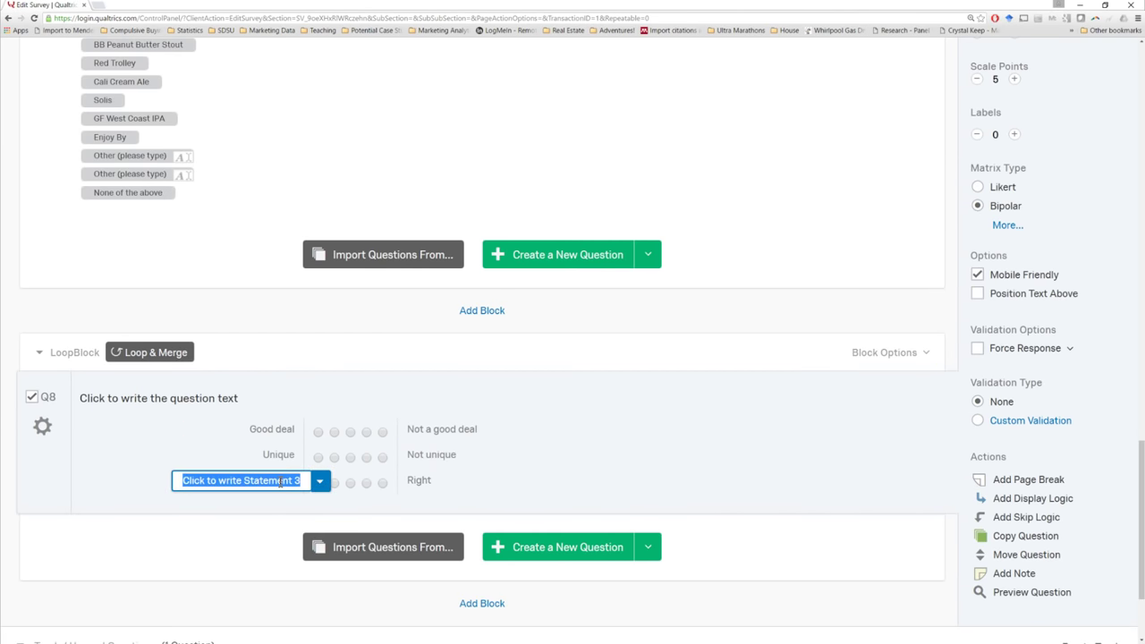
text(Good)
key(Tab)
text(Bad)
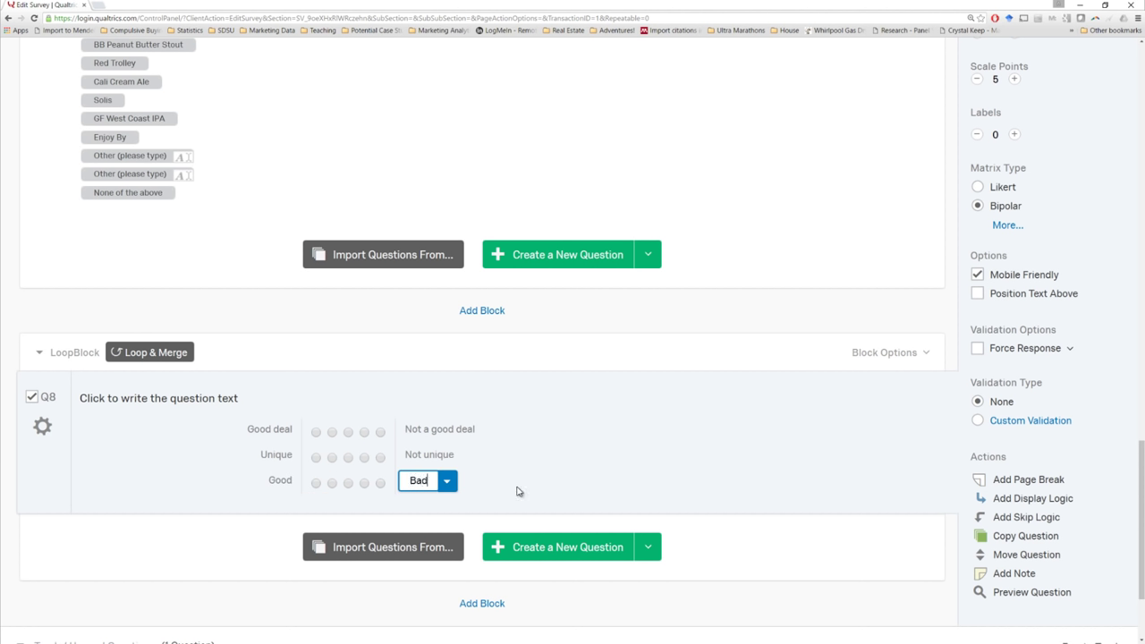
click(447, 444)
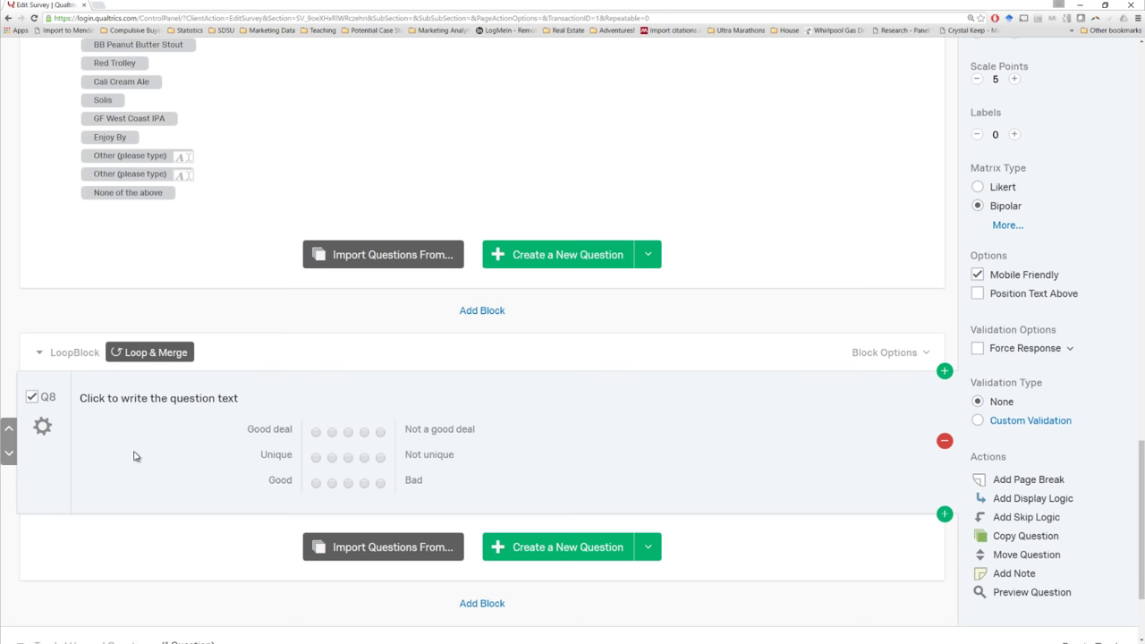
Step: Replace the default question text with the "Looking at the words below..." wording from the document, including its [looped brand] placeholder, and remove the formatting
click(158, 398)
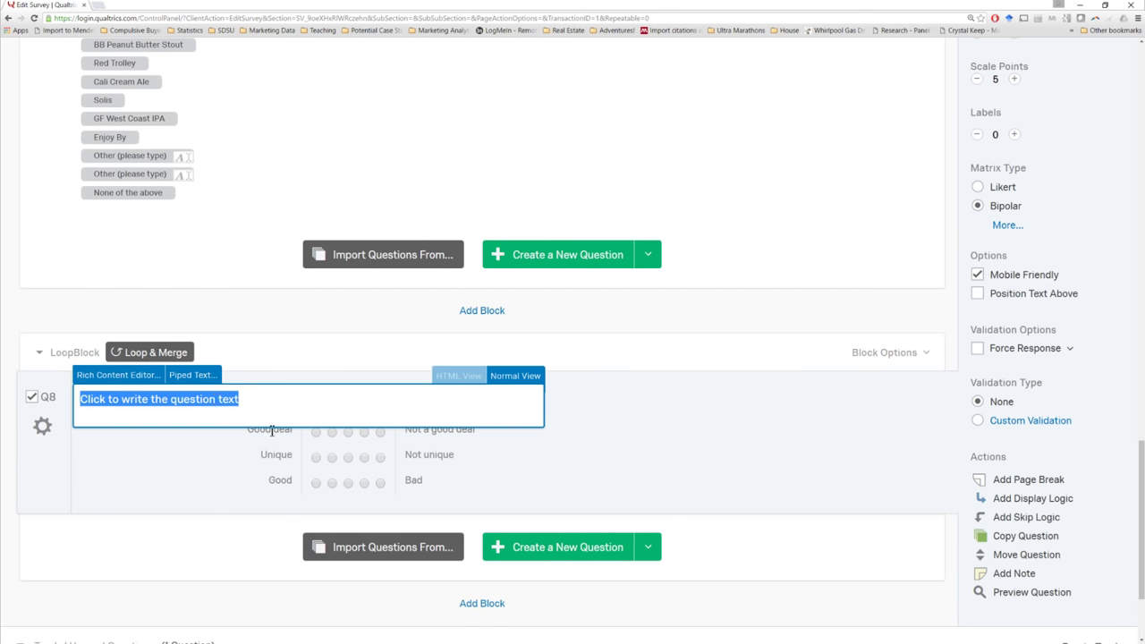
text(Looking at the words below, please select the position on the scale that indicates how strongly you believe the word applied to ___[looped brand]___)
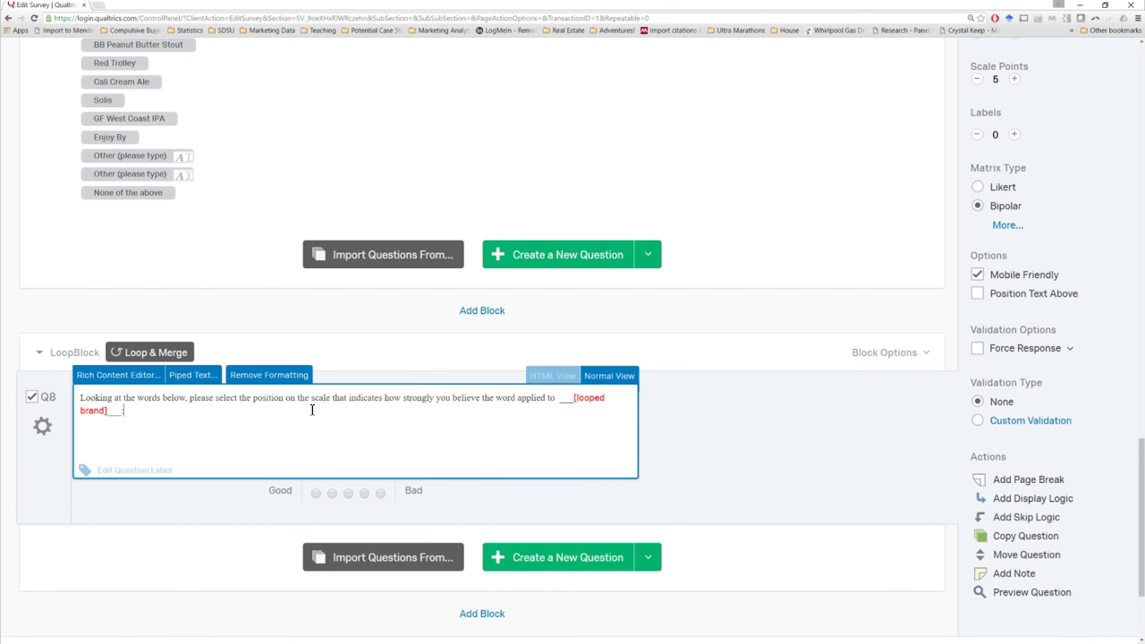
click(257, 375)
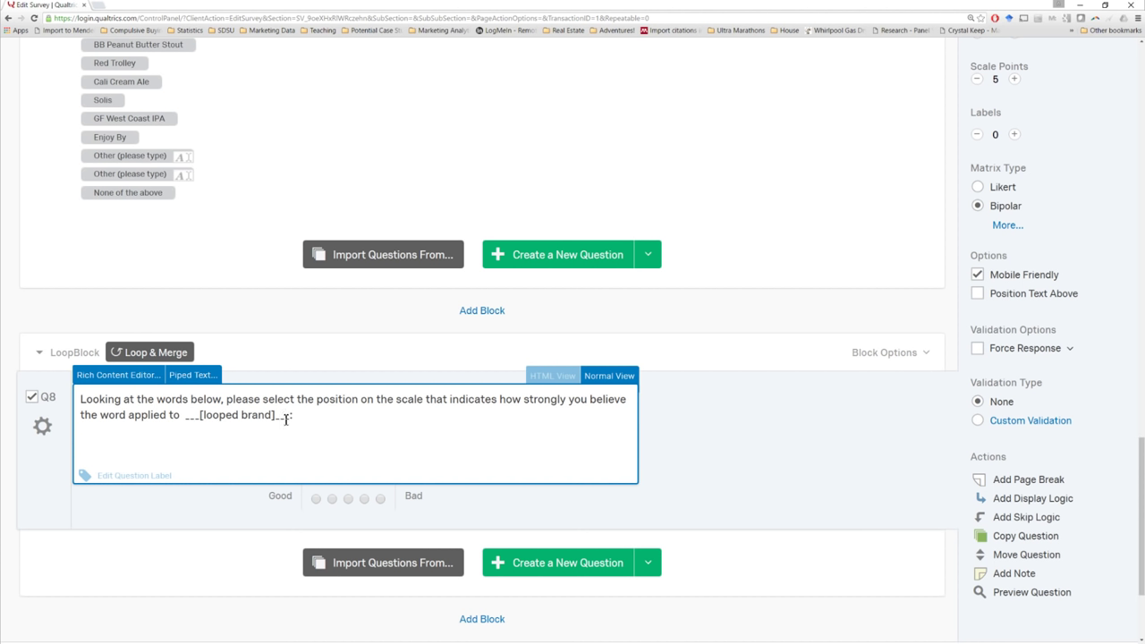
Step: Replace the [looped brand] placeholder in the question text with piped text from Loop & Merge Field 1
drag(239, 417, 291, 417)
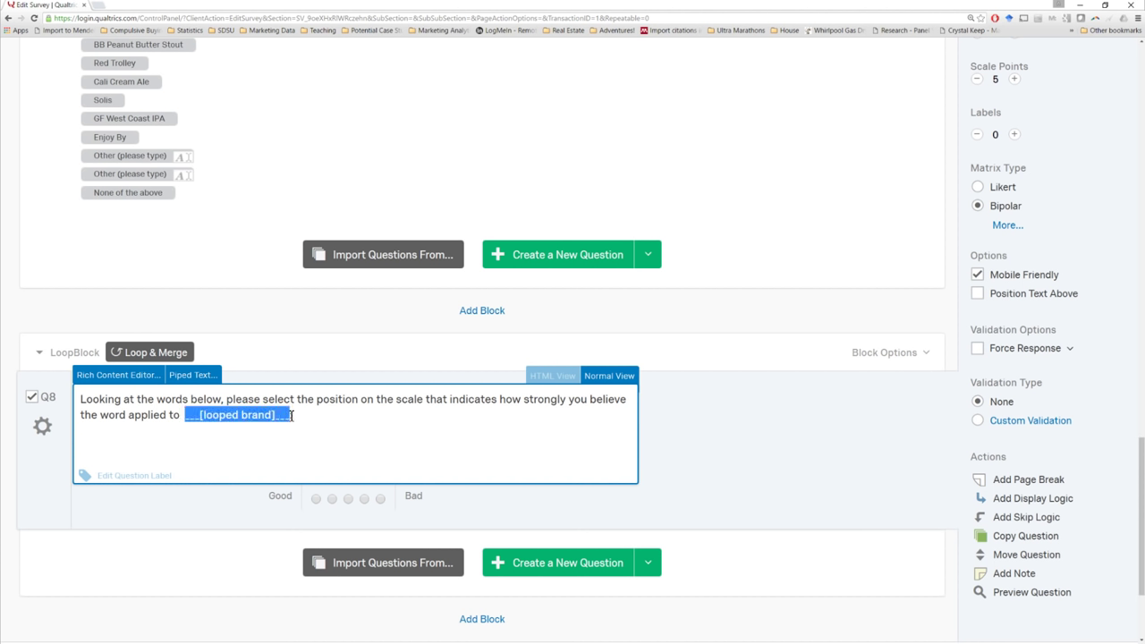
key(BackSpace)
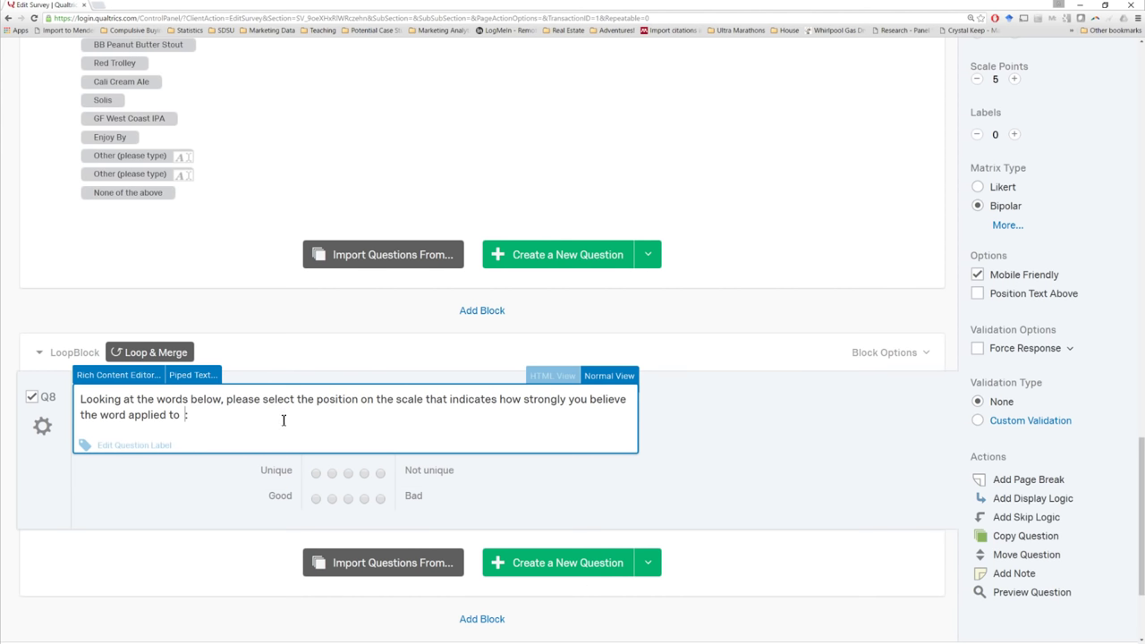
click(188, 376)
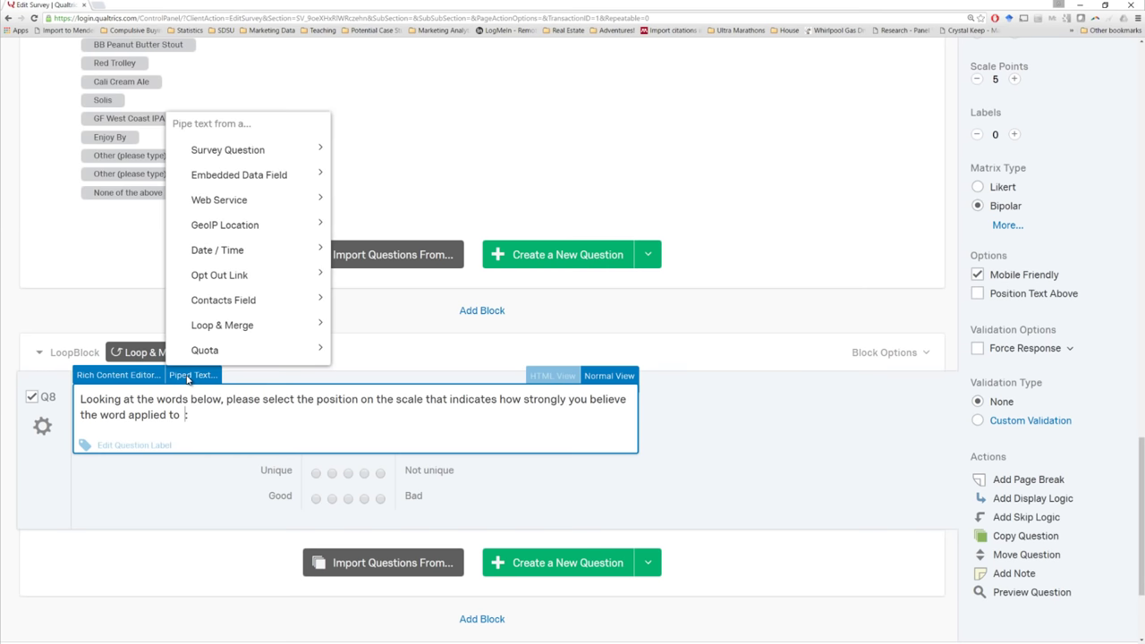
mouse_move(221, 330)
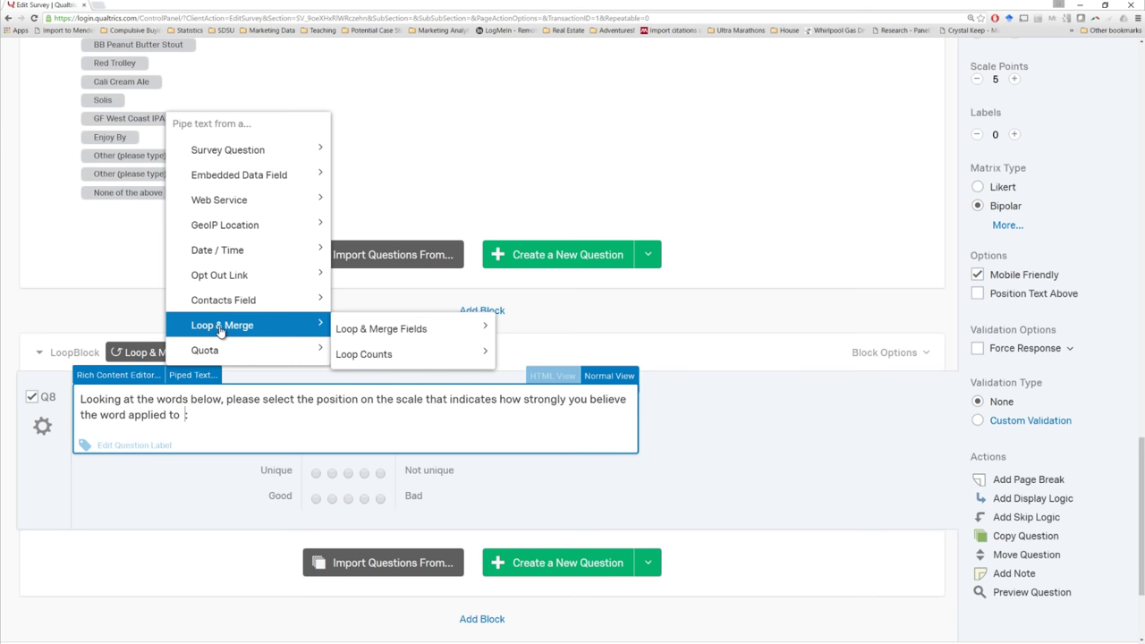
mouse_move(362, 338)
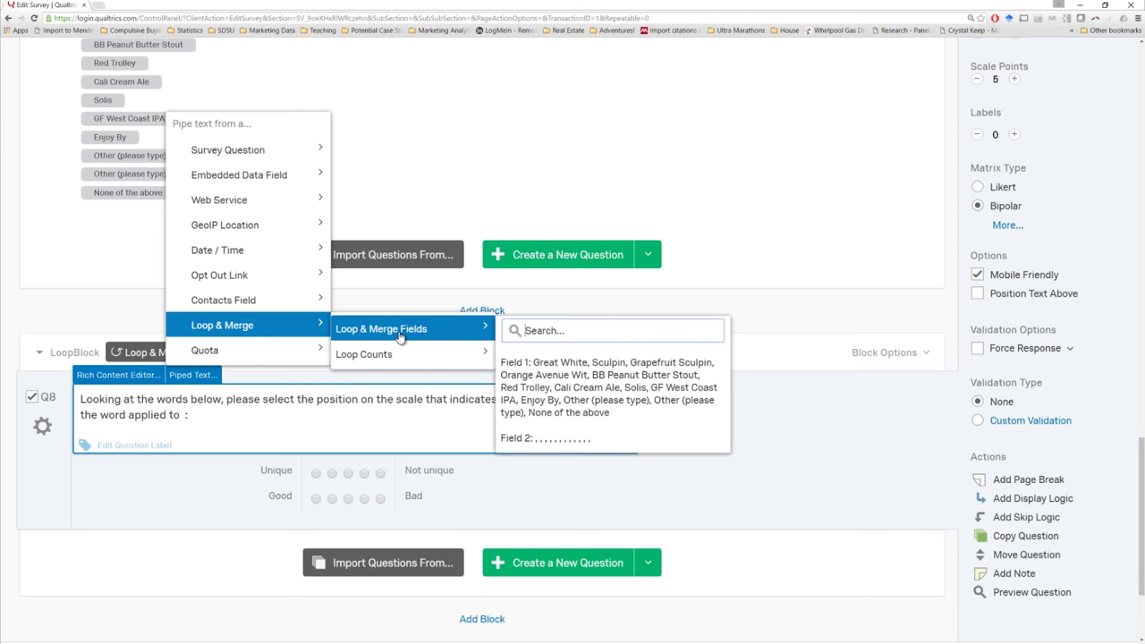
click(576, 389)
Step: Correct the question wording before the piped text to read "the words apply to"
text(s)
drag(158, 416, 172, 415)
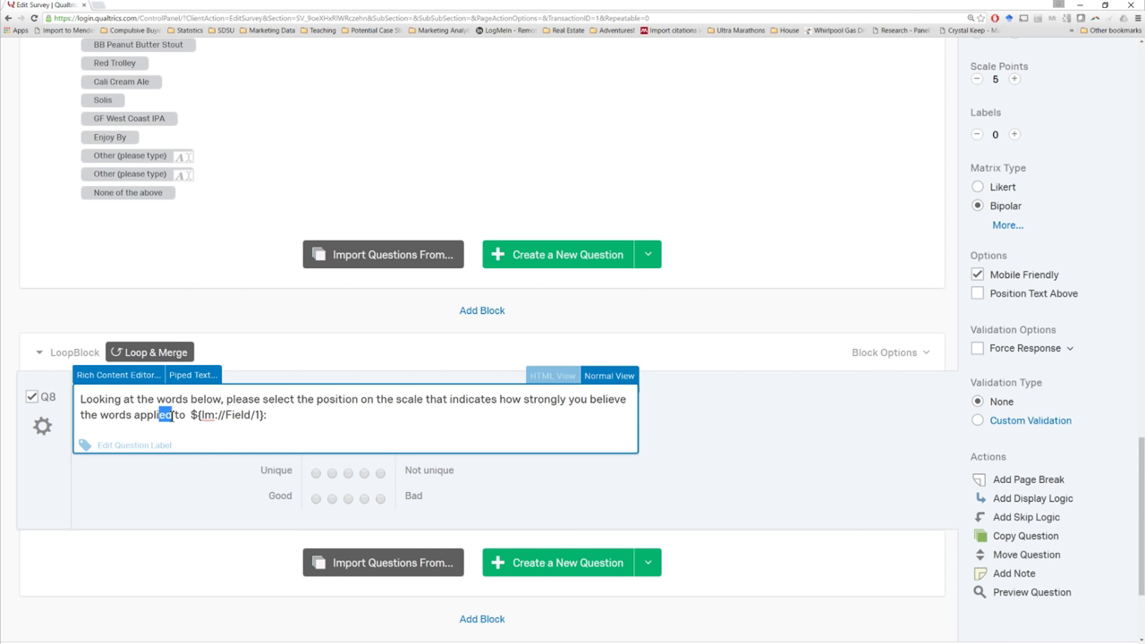
text(y)
key(BackSpace)
key(BackSpace)
text(y)
Step: Rename the bipolar matrix question's label as Beer_Eval
click(52, 399)
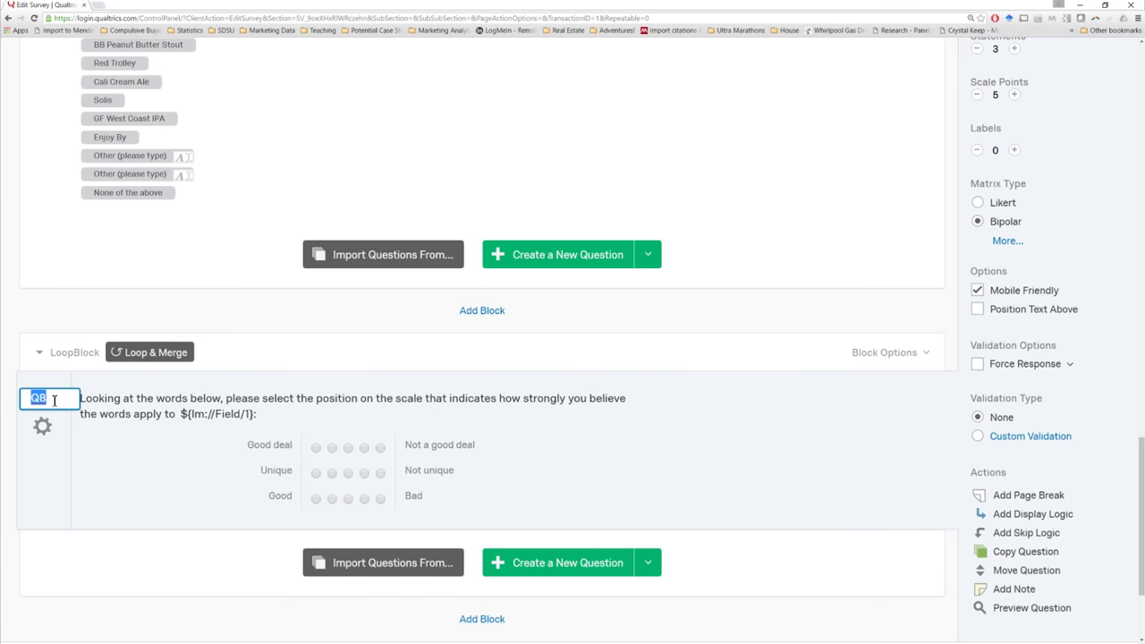
text(Beer_Eval)
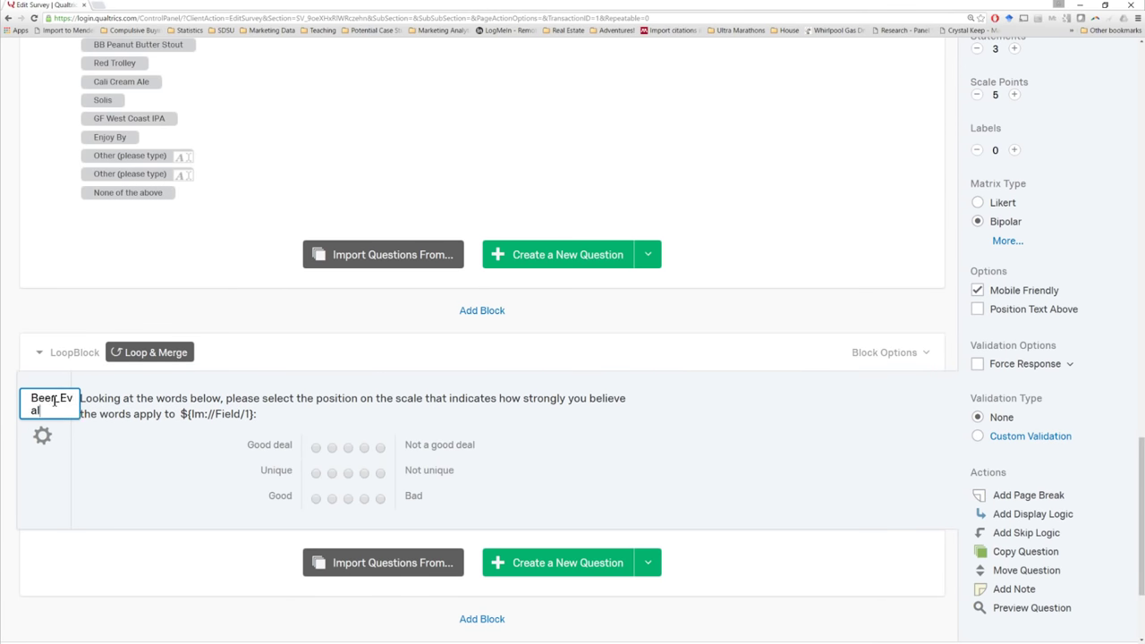
click(632, 464)
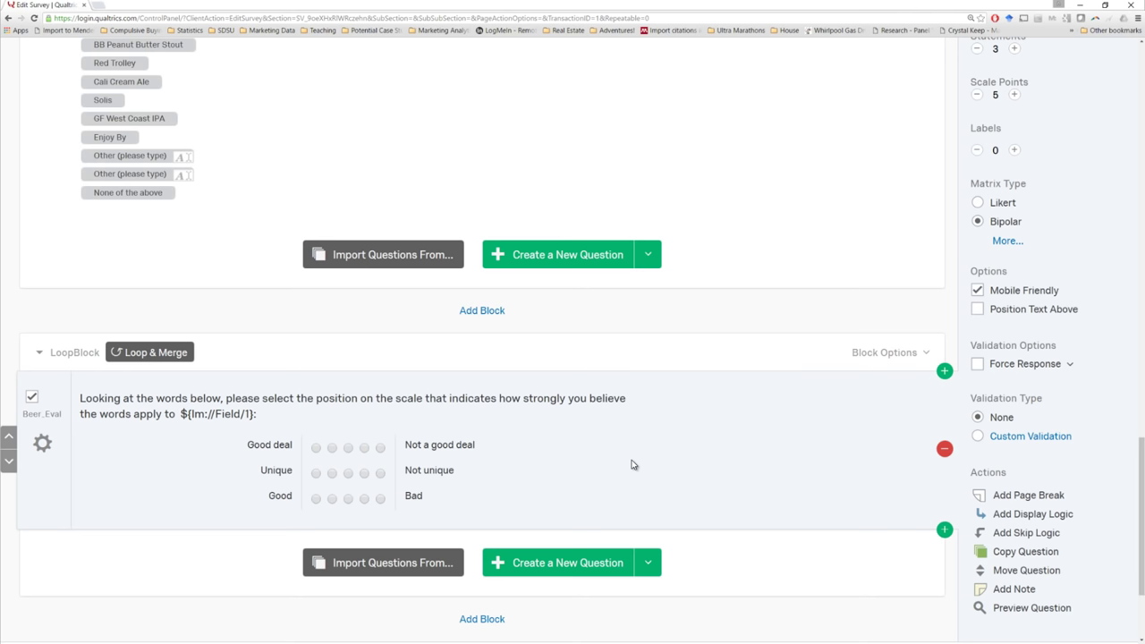
Step: Look over the LoopBlock and BEER_NAMES questions and open the survey preview
scroll(653, 463, down, 1)
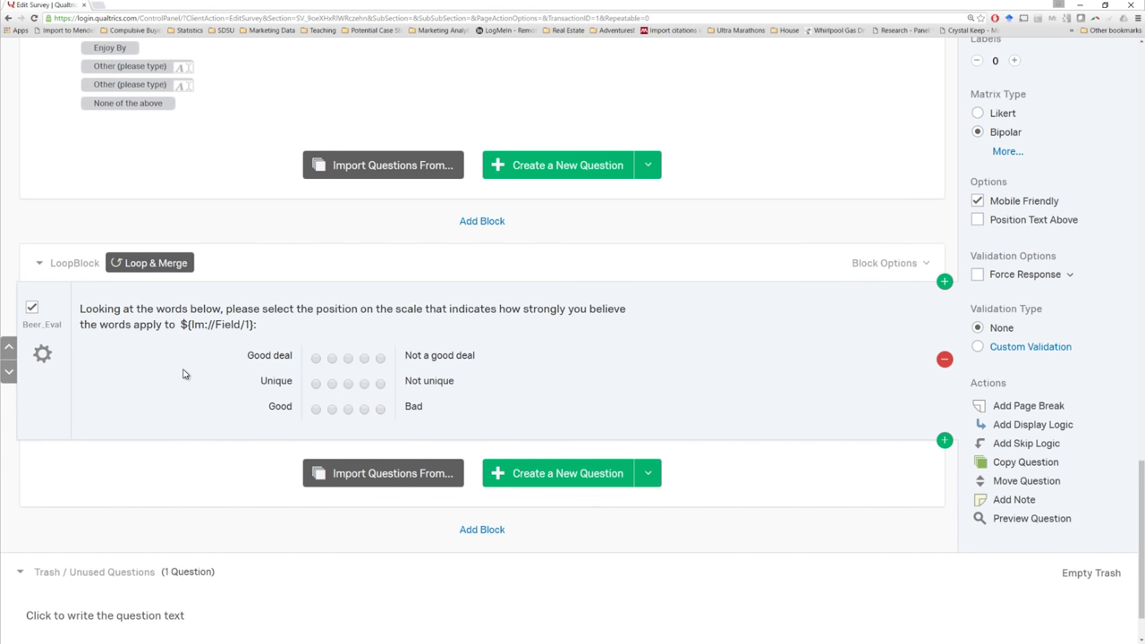
scroll(186, 379, up, 1)
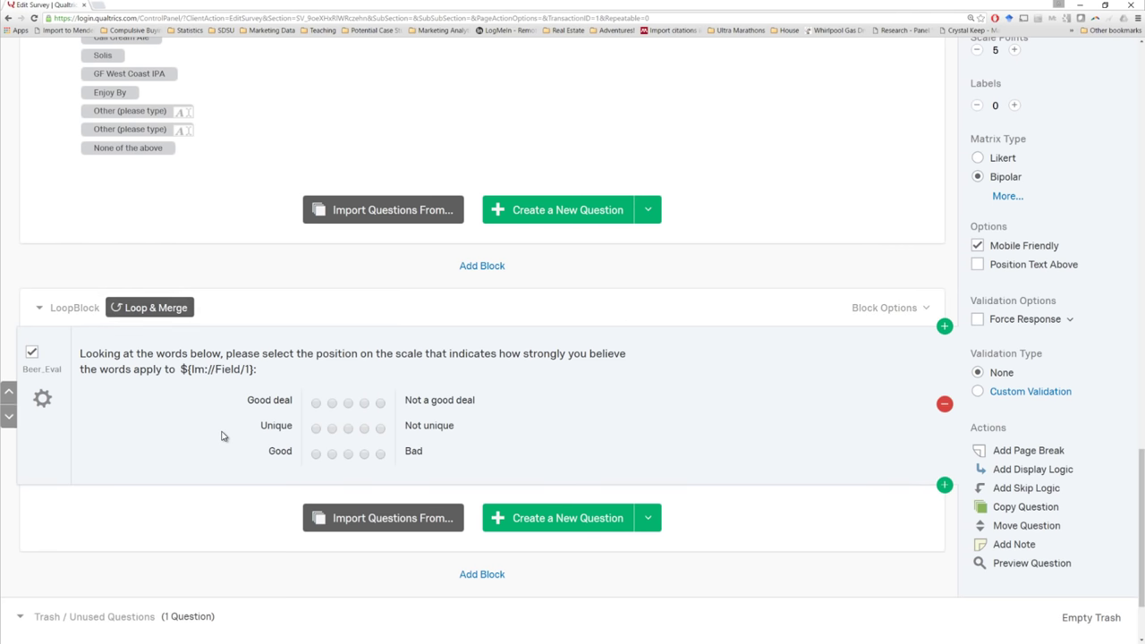
scroll(223, 435, up, 5)
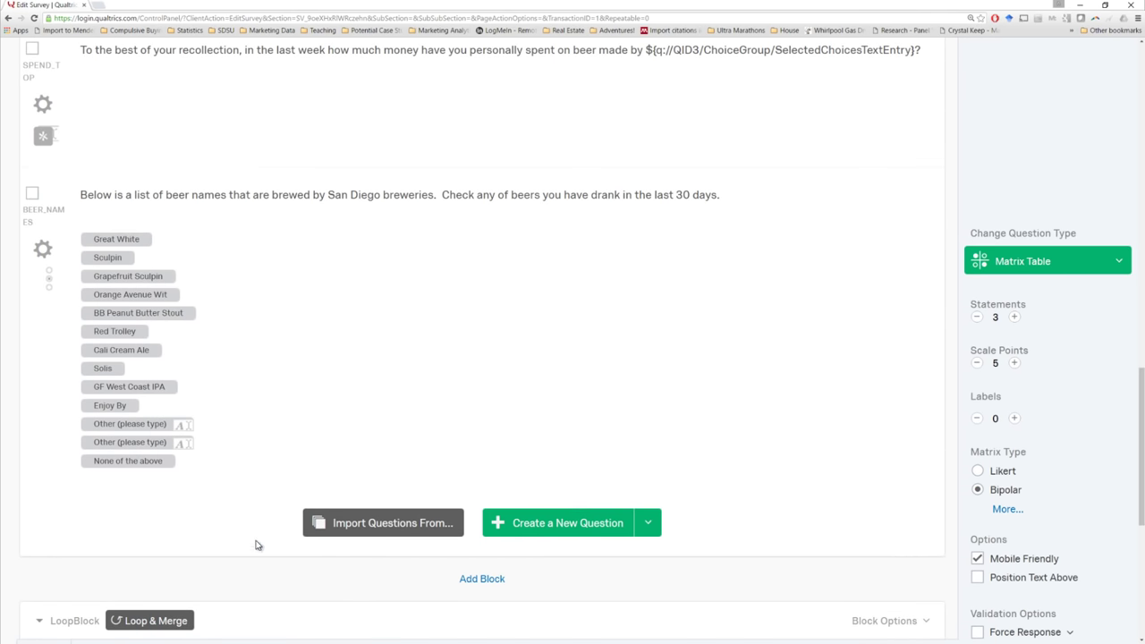
scroll(268, 528, down, 2)
scroll(717, 497, up, 3)
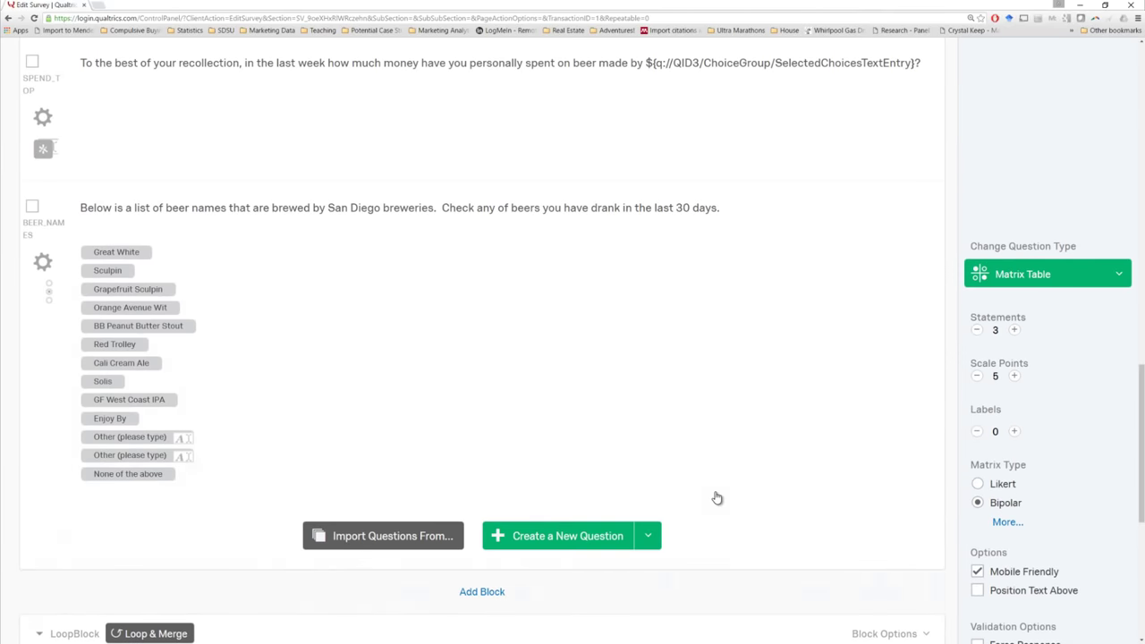
scroll(716, 497, up, 15)
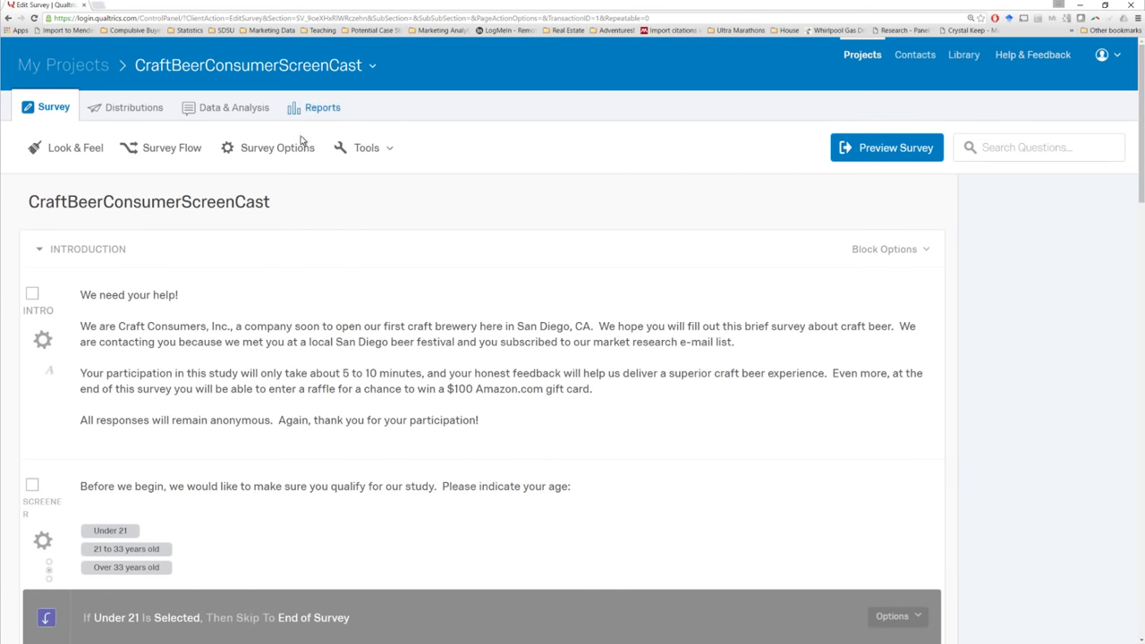
click(882, 157)
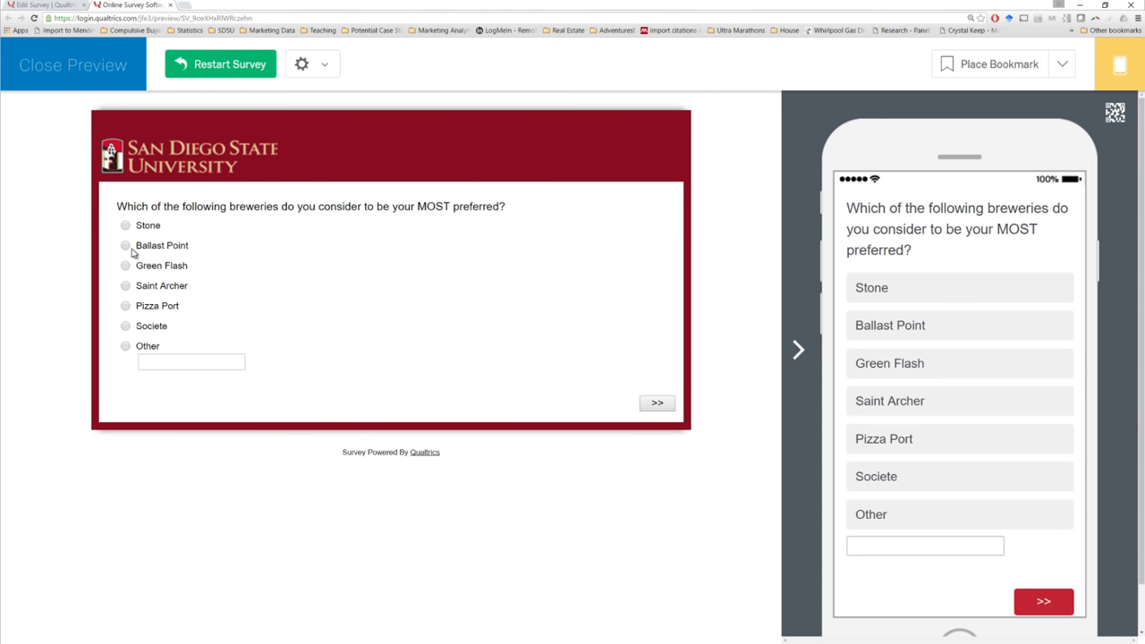
Step: In the preview, continue past the most preferred brewery question and test the beer list with Sculpin, Grapefruit Sculpin and None of the above
click(659, 405)
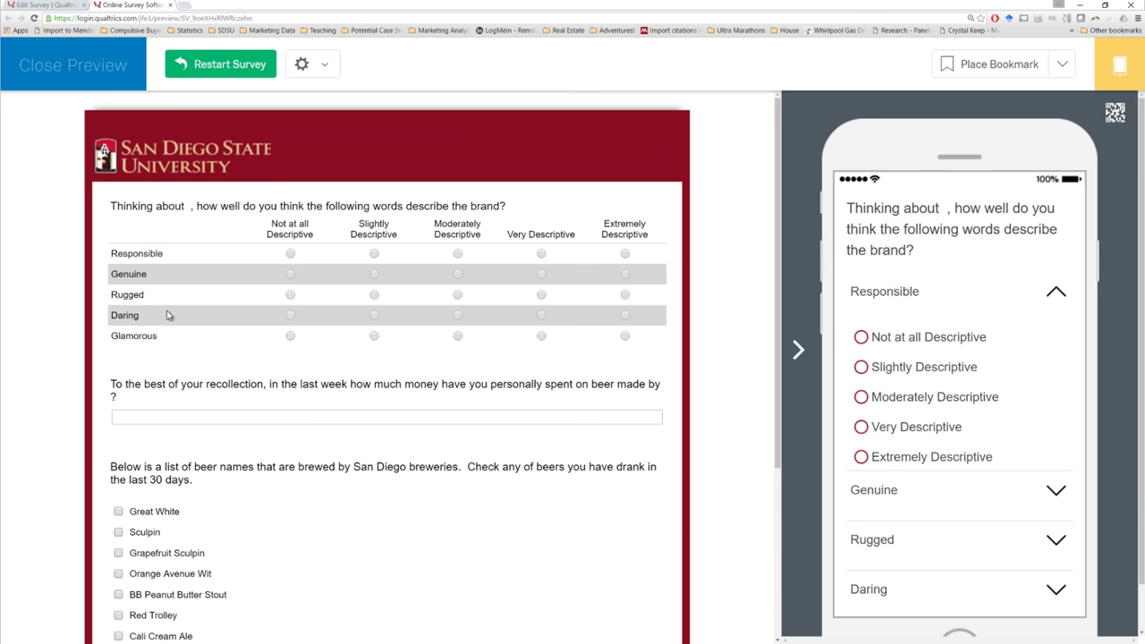
scroll(501, 320, down, 1)
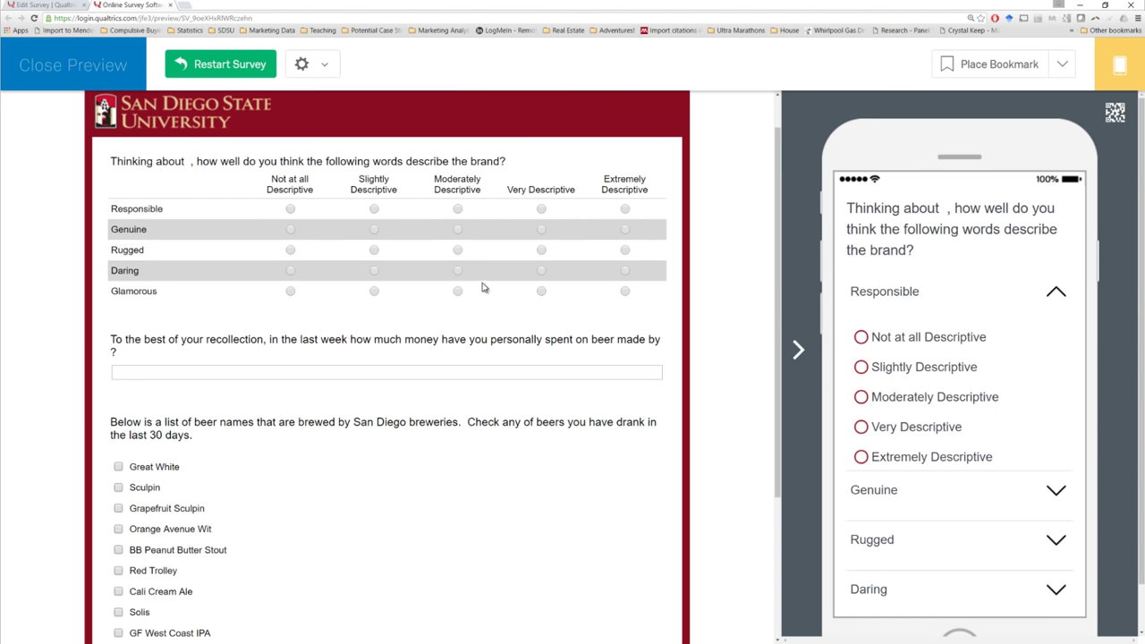
scroll(483, 287, down, 2)
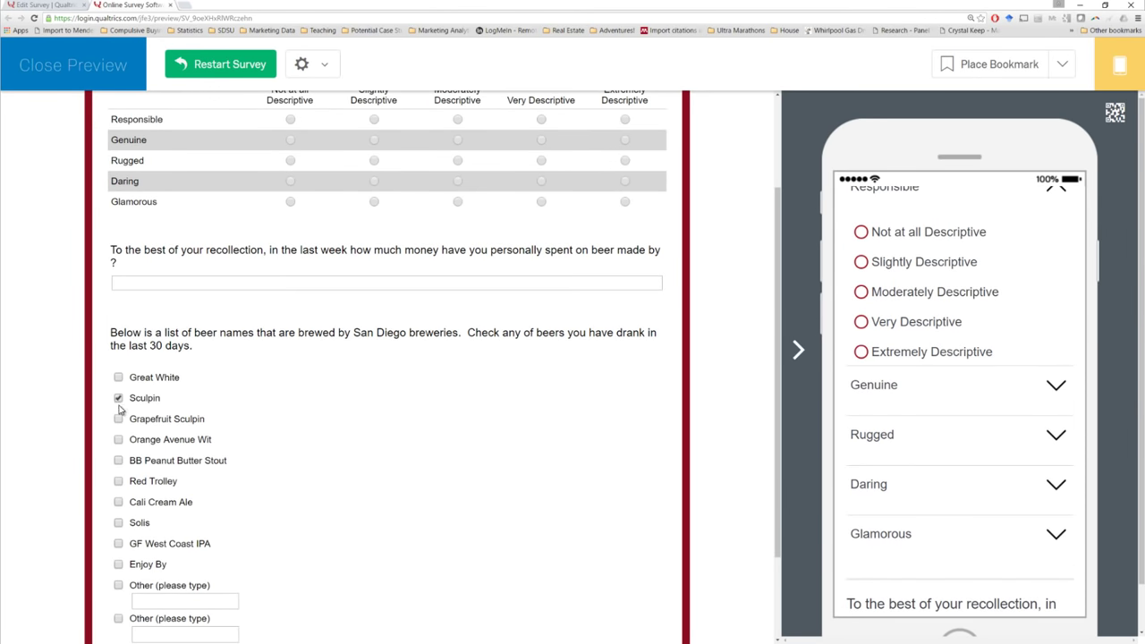
scroll(354, 444, down, 3)
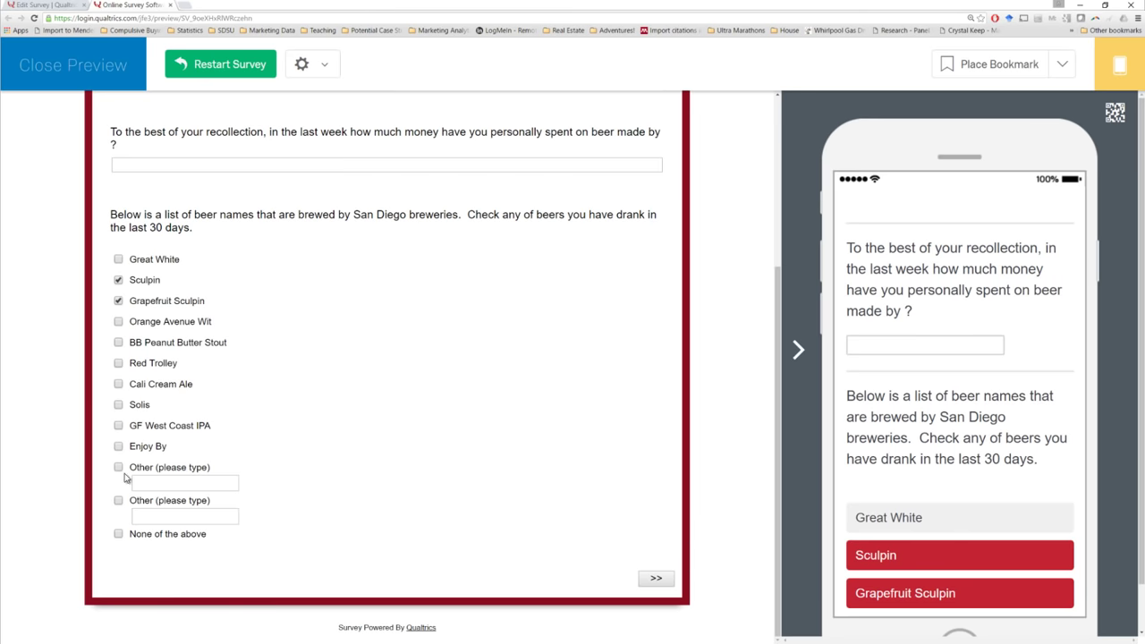
click(118, 533)
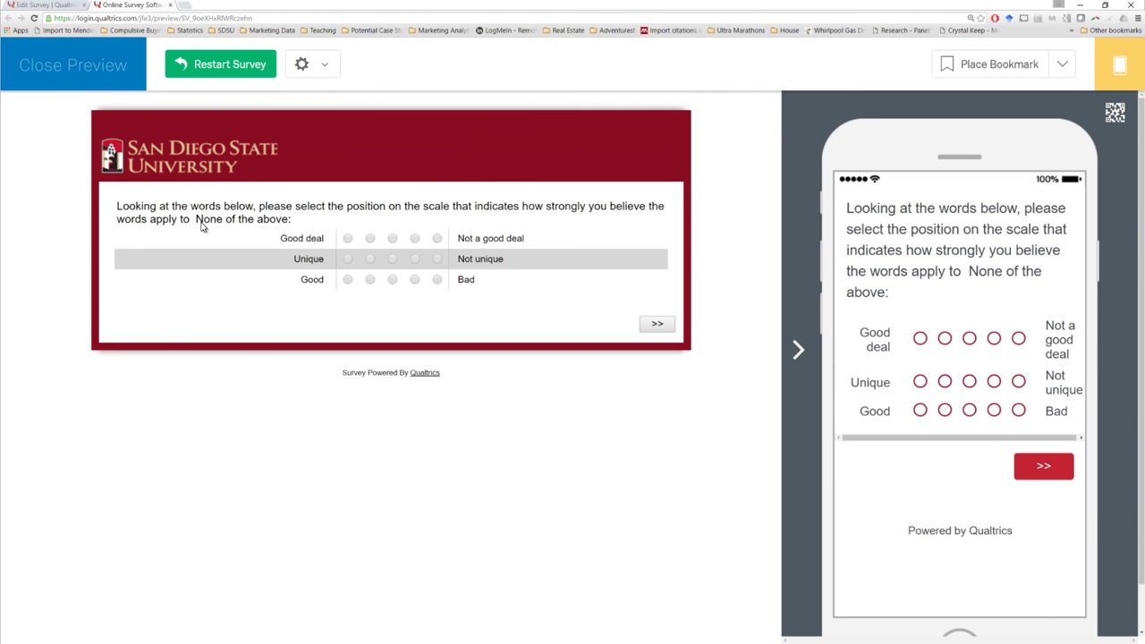
Step: Restart the survey preview and test the beer evaluation loop with "Anything" entered as an Other beer
drag(197, 219, 284, 230)
click(222, 71)
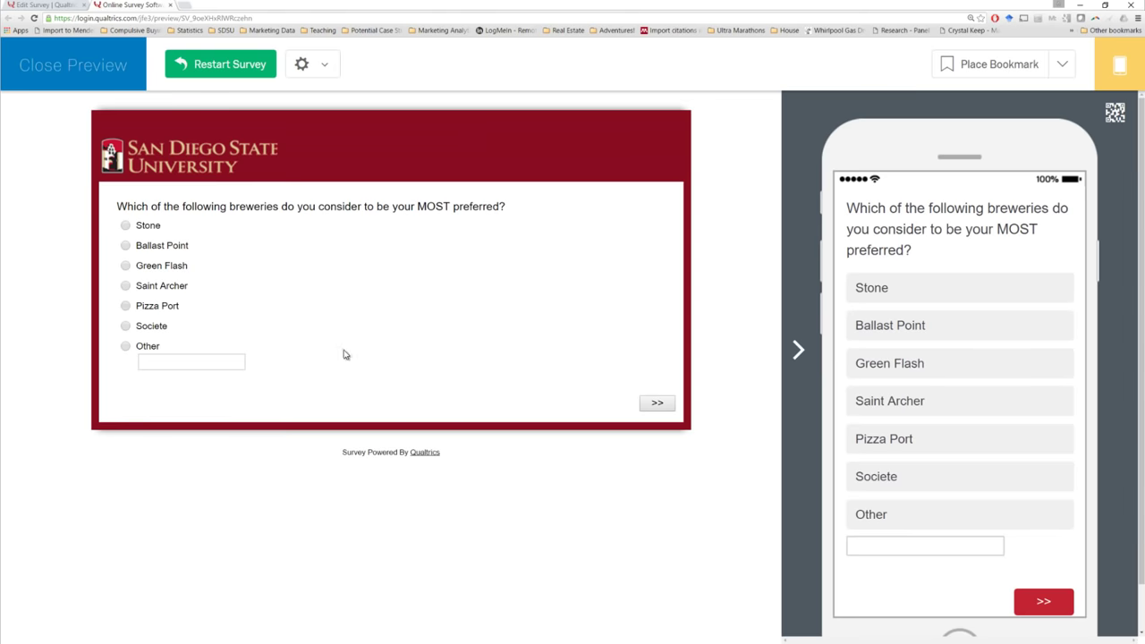
click(118, 467)
click(146, 481)
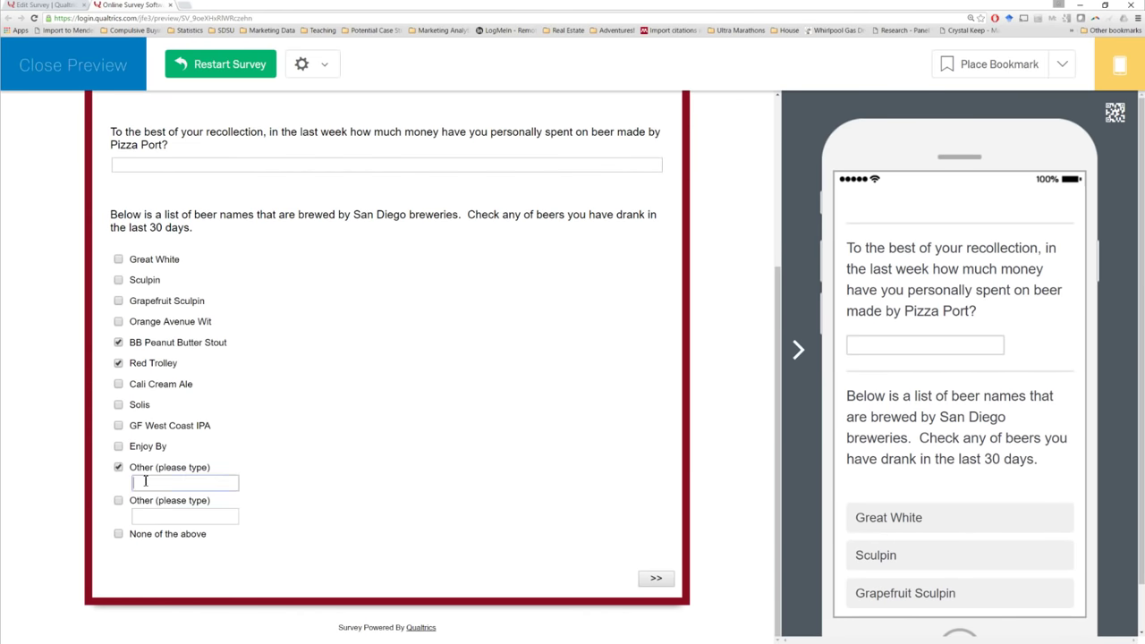
text(Anything)
key(Return)
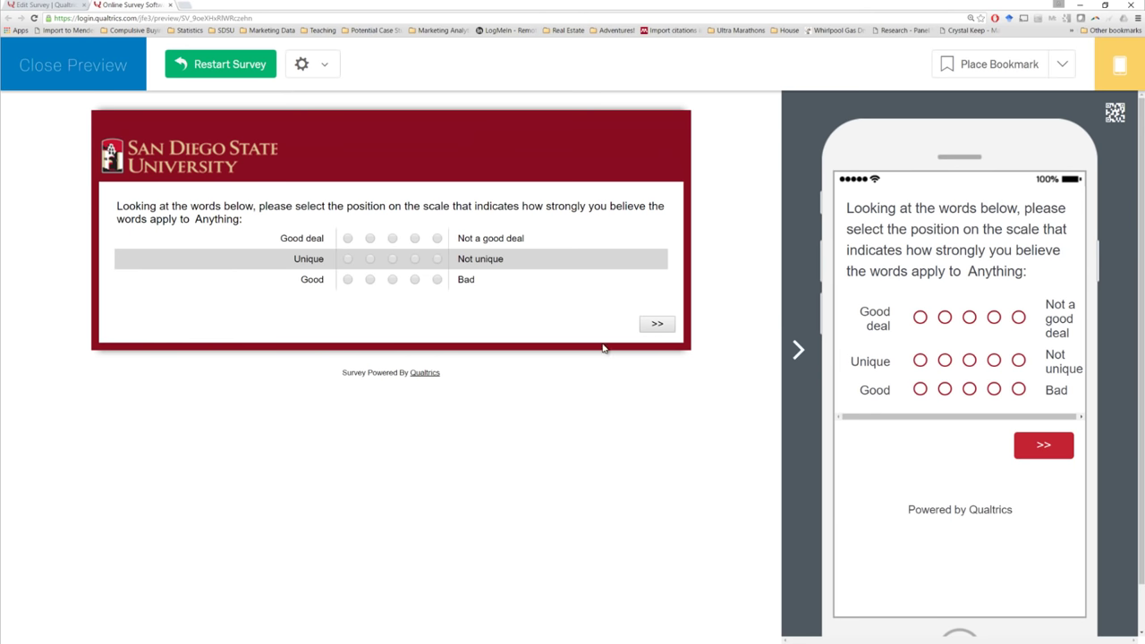
click(660, 327)
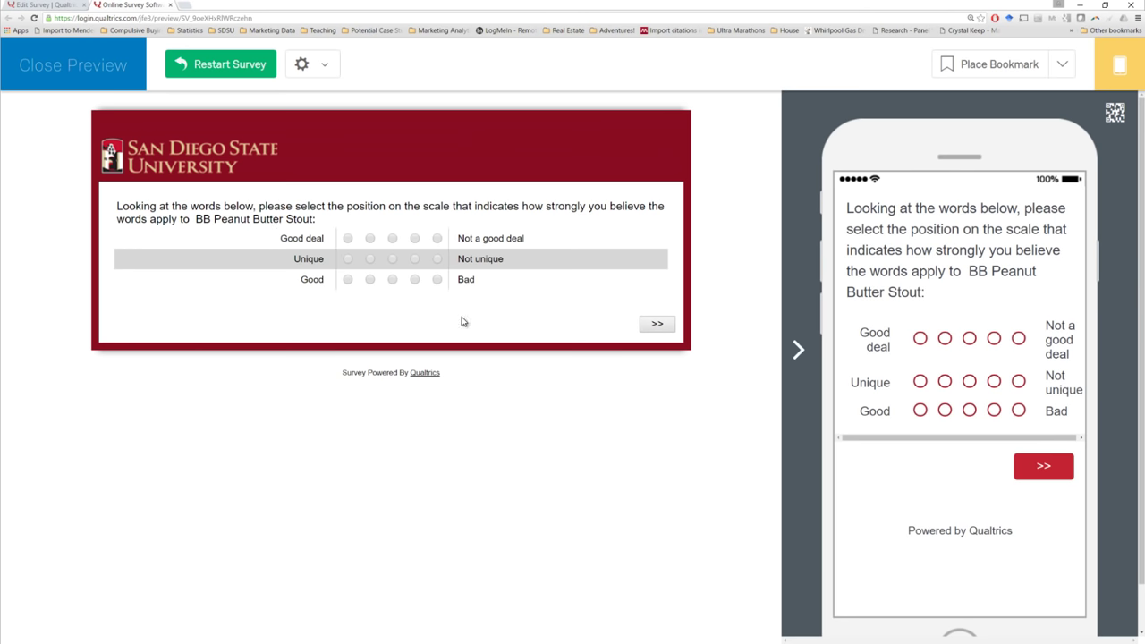
click(659, 326)
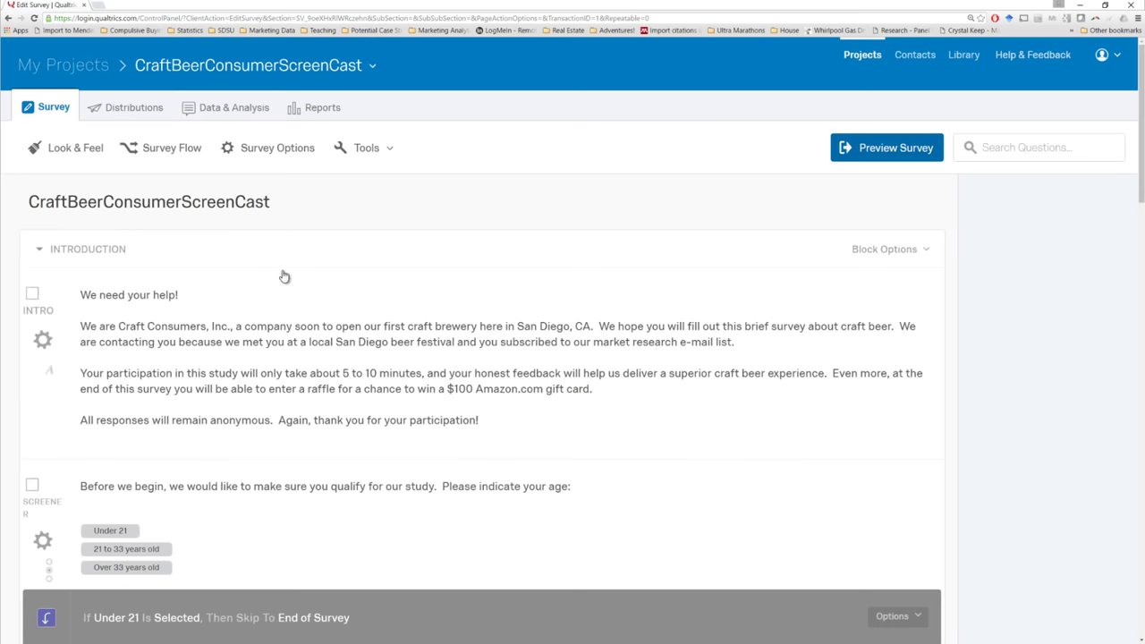
Step: Add display logic to the Beer_Eval question so it shows only if "None of the above" in BEER_NAMES Is Not Selected
click(367, 349)
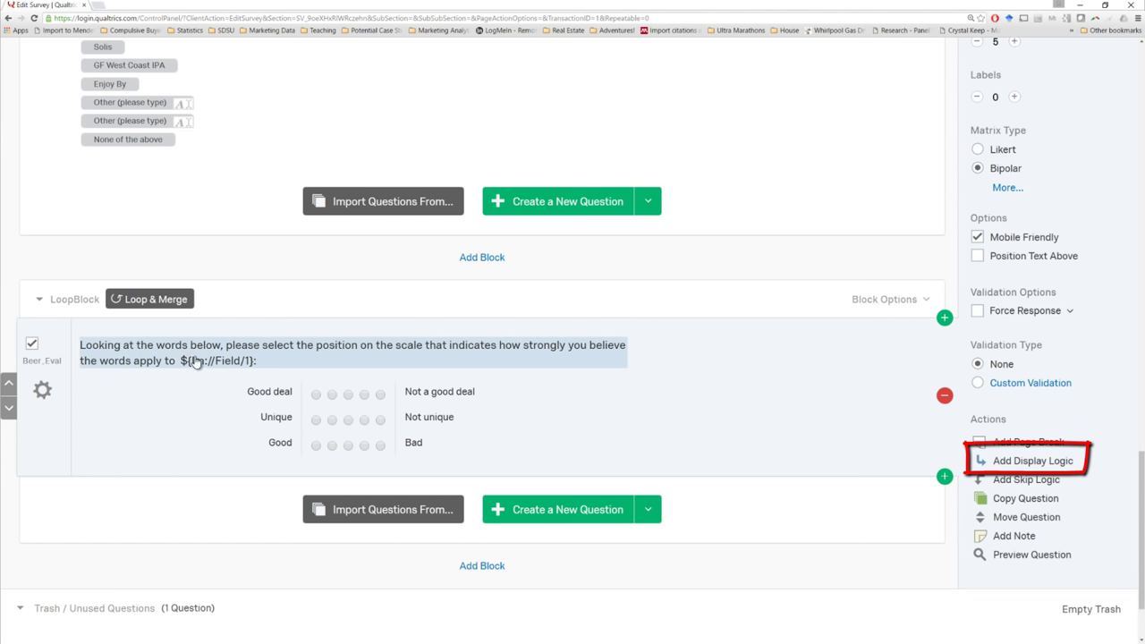
click(1028, 463)
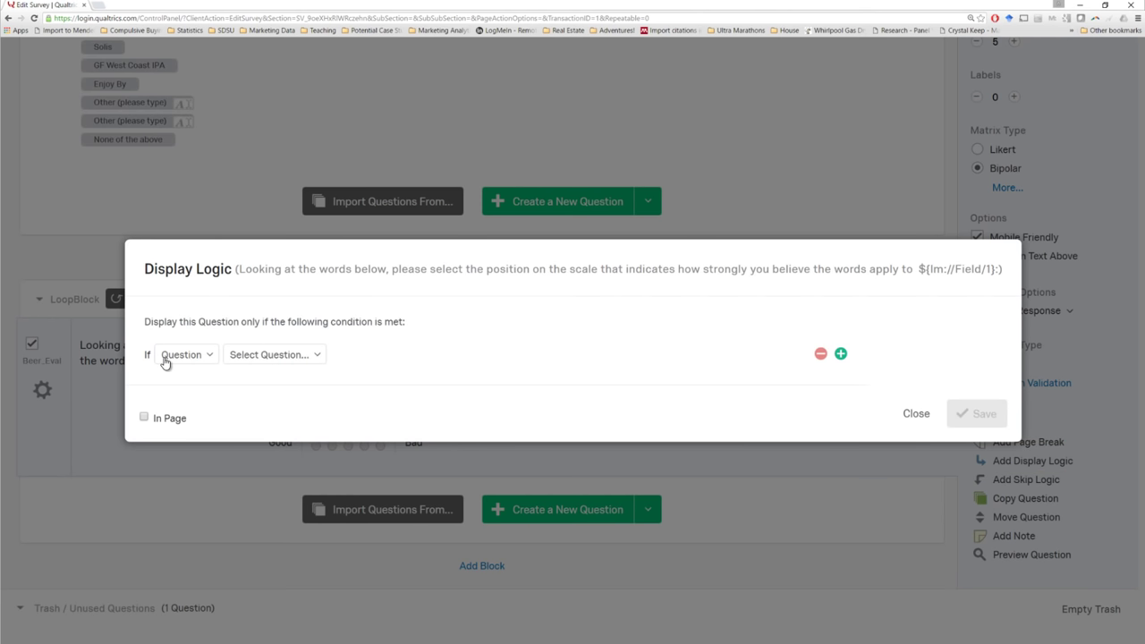
click(269, 356)
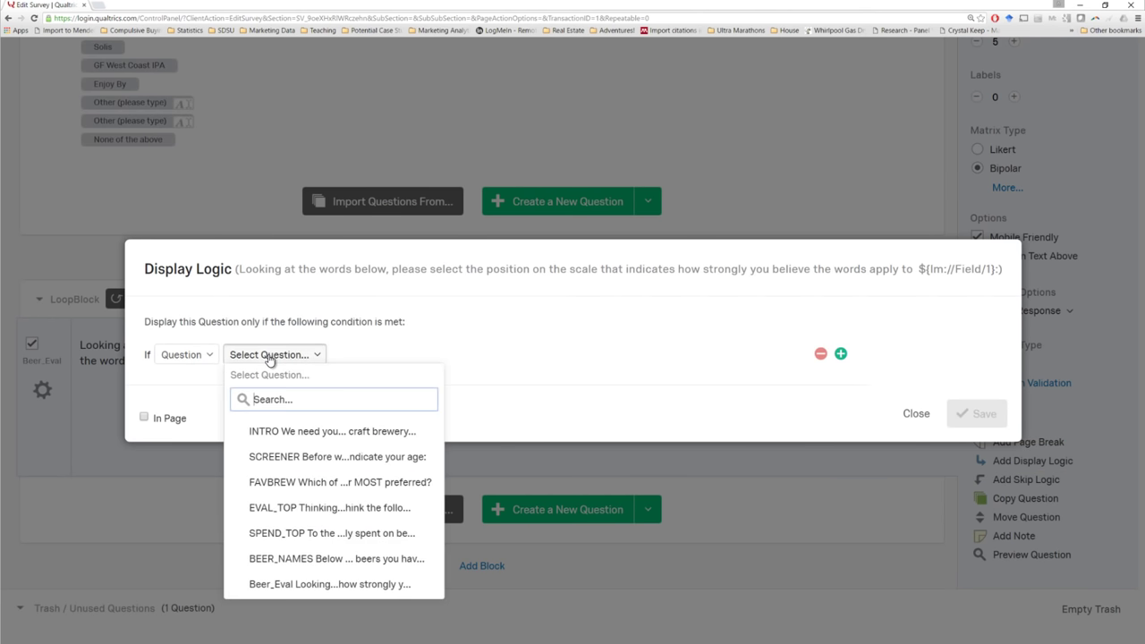
click(291, 558)
click(467, 355)
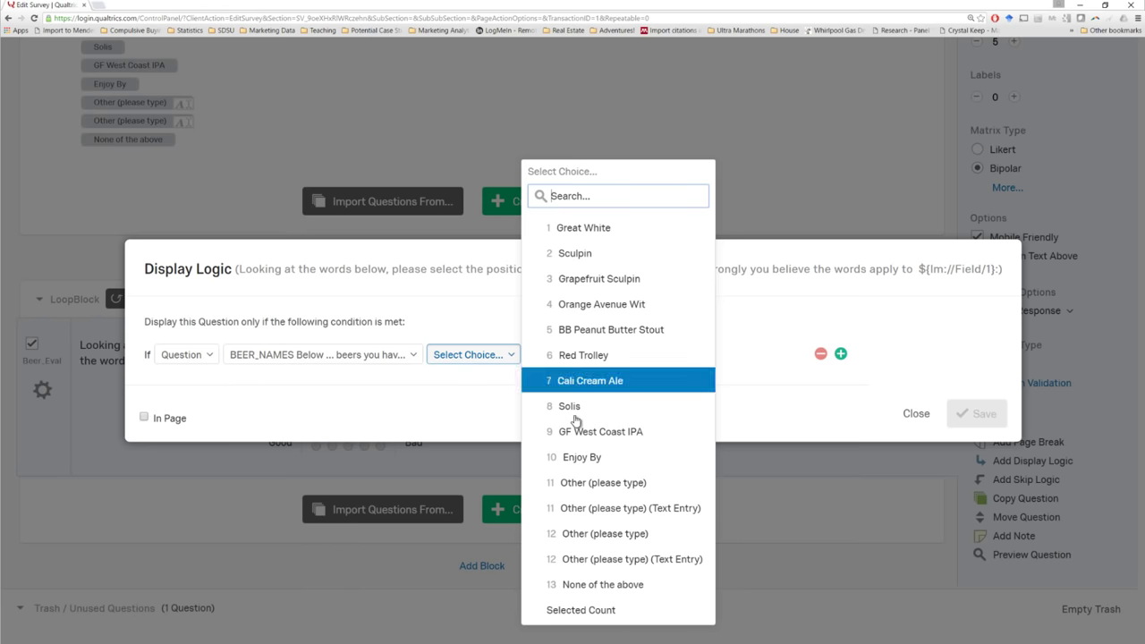
click(600, 588)
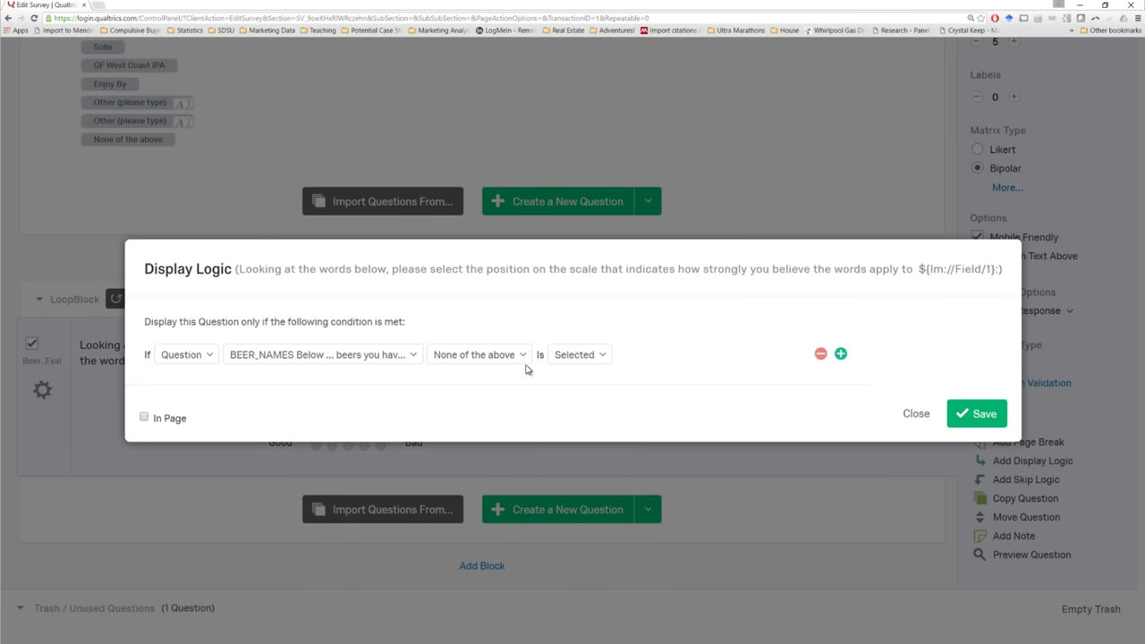
click(559, 355)
click(583, 408)
click(975, 414)
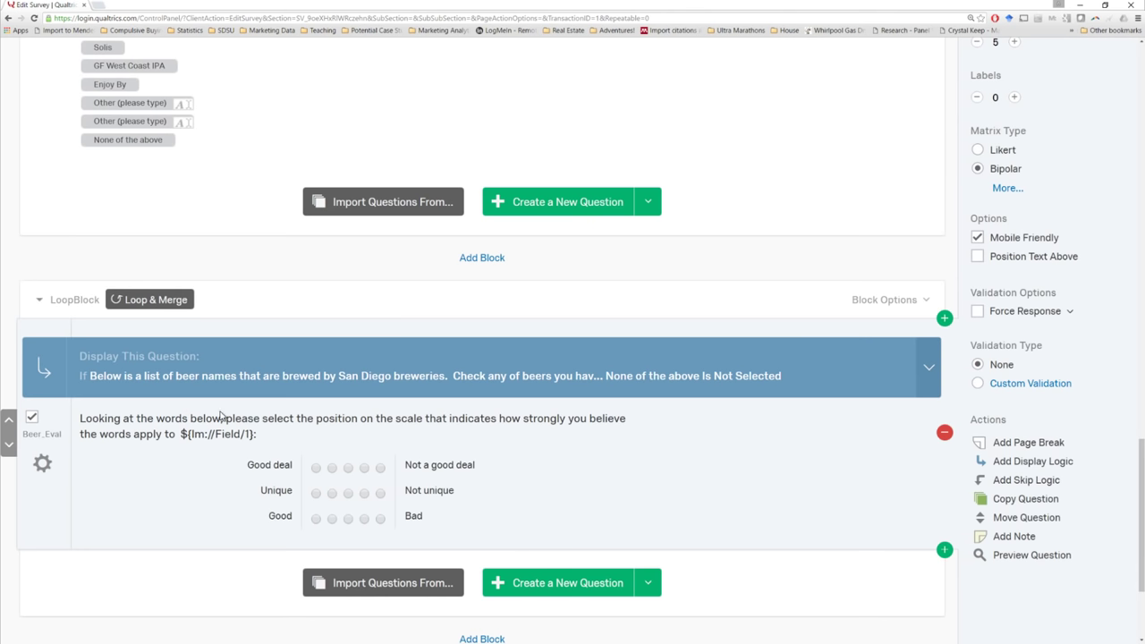
Step: Try the Force Response validation option on the FAVBREW question about the most preferred brewery
scroll(214, 486, up, 20)
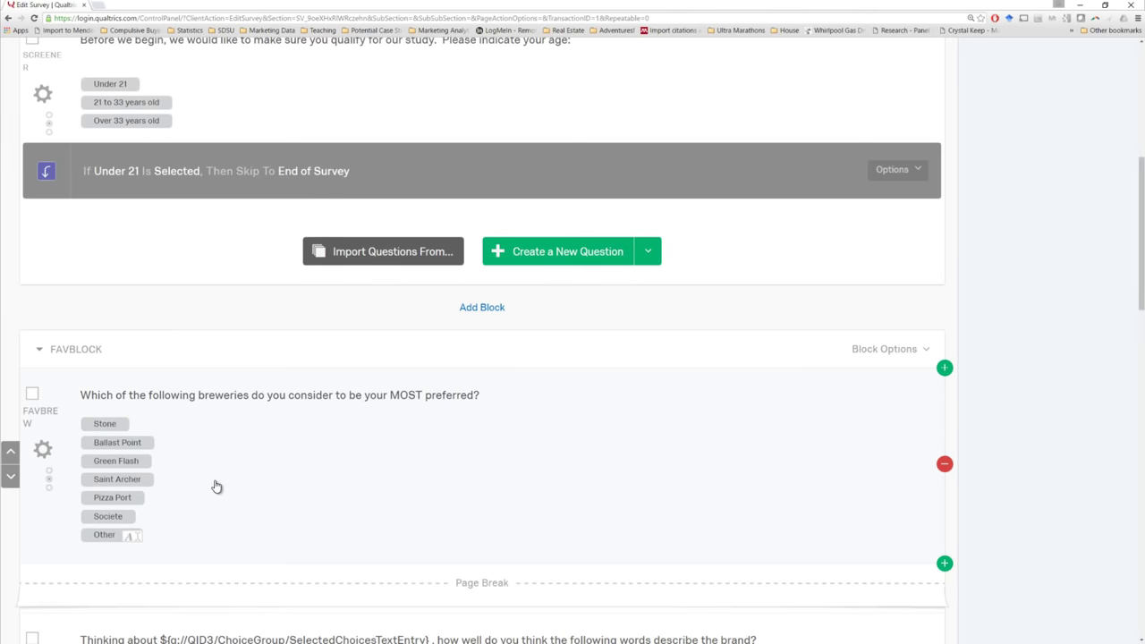
scroll(214, 486, down, 5)
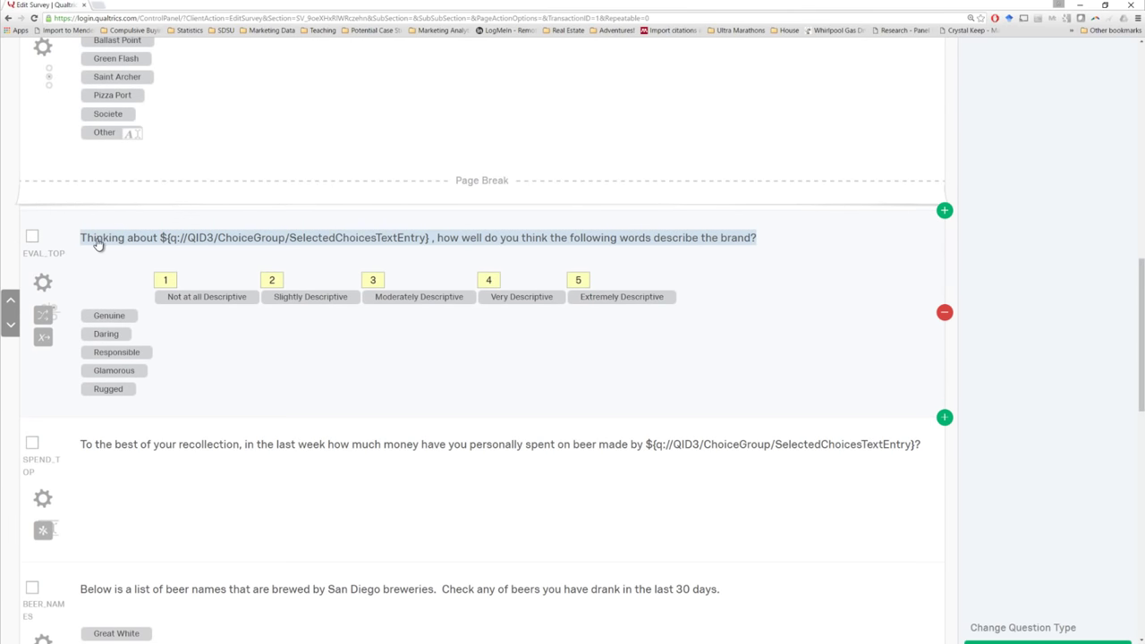
scroll(283, 381, up, 1)
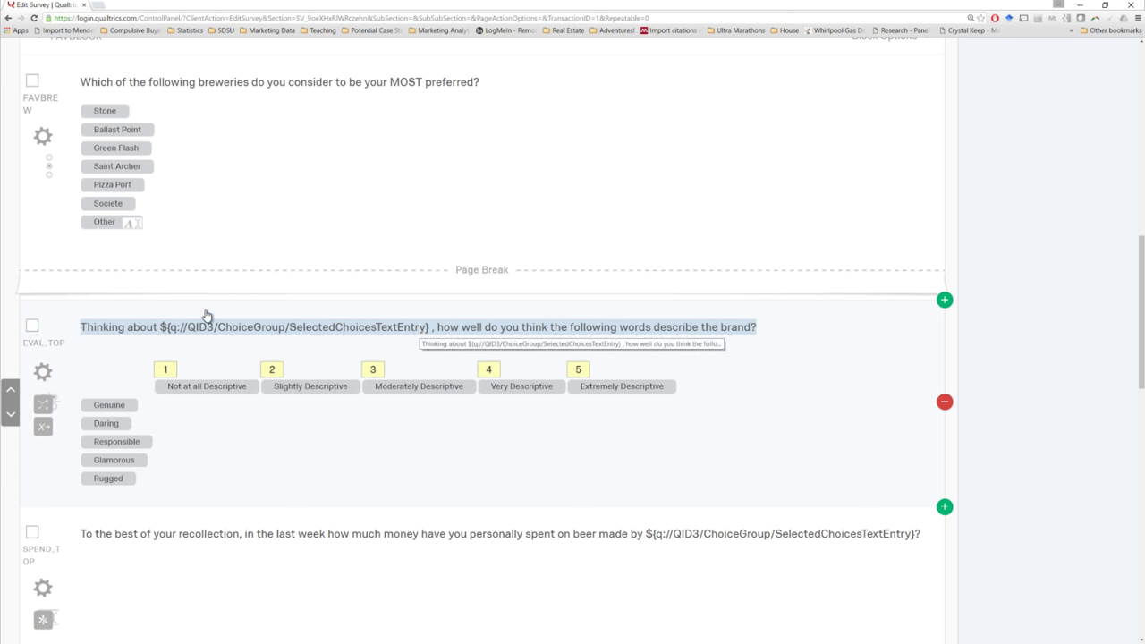
click(354, 446)
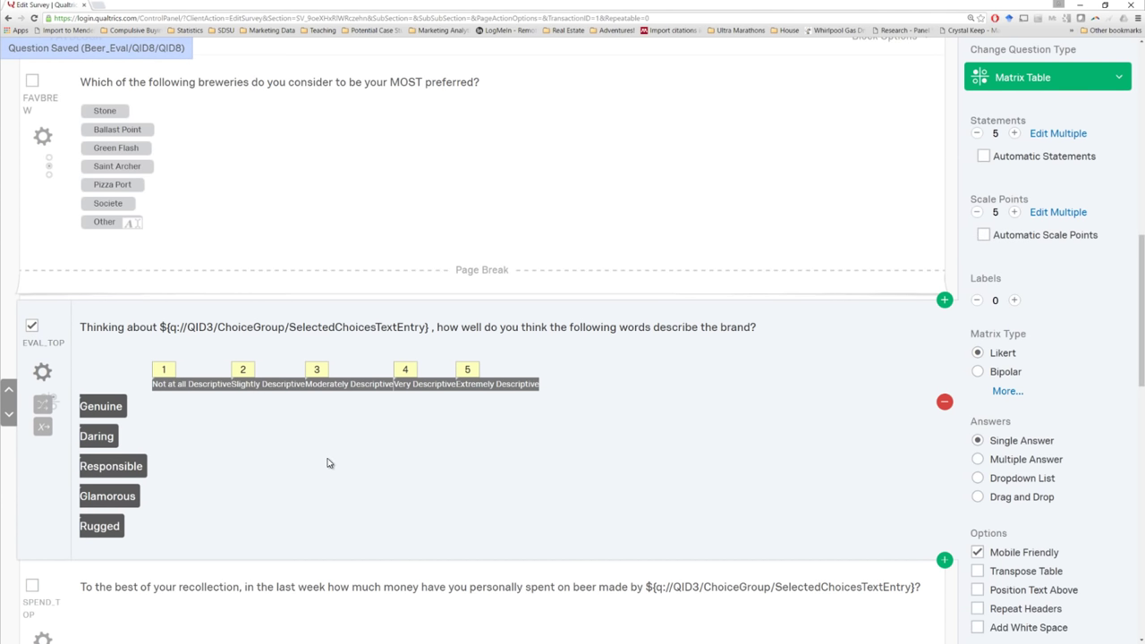
click(326, 190)
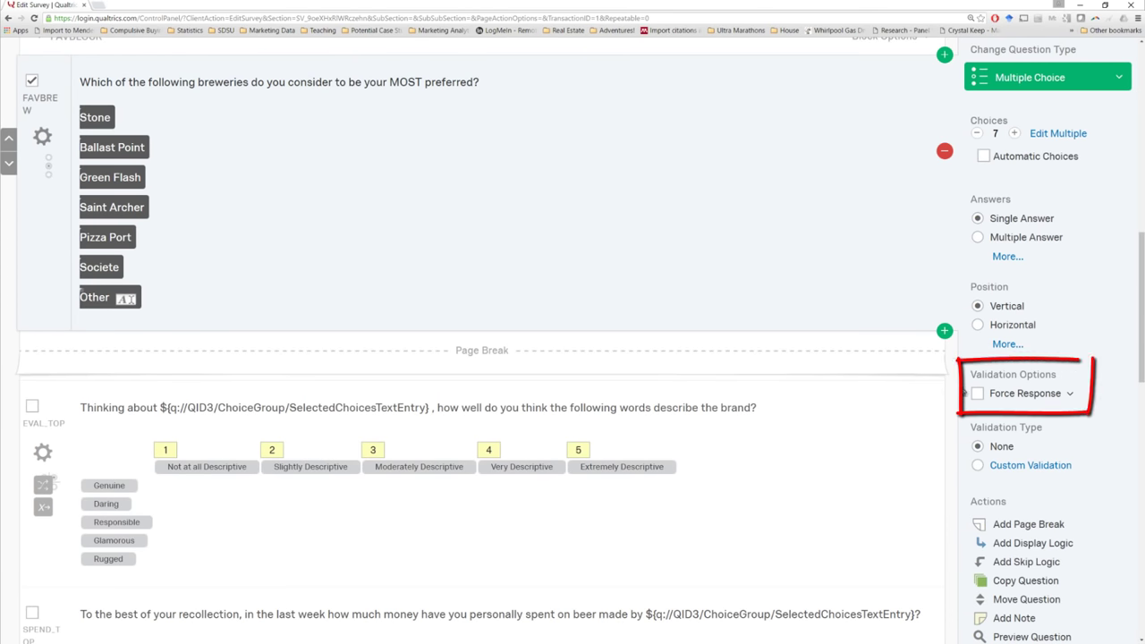
click(978, 395)
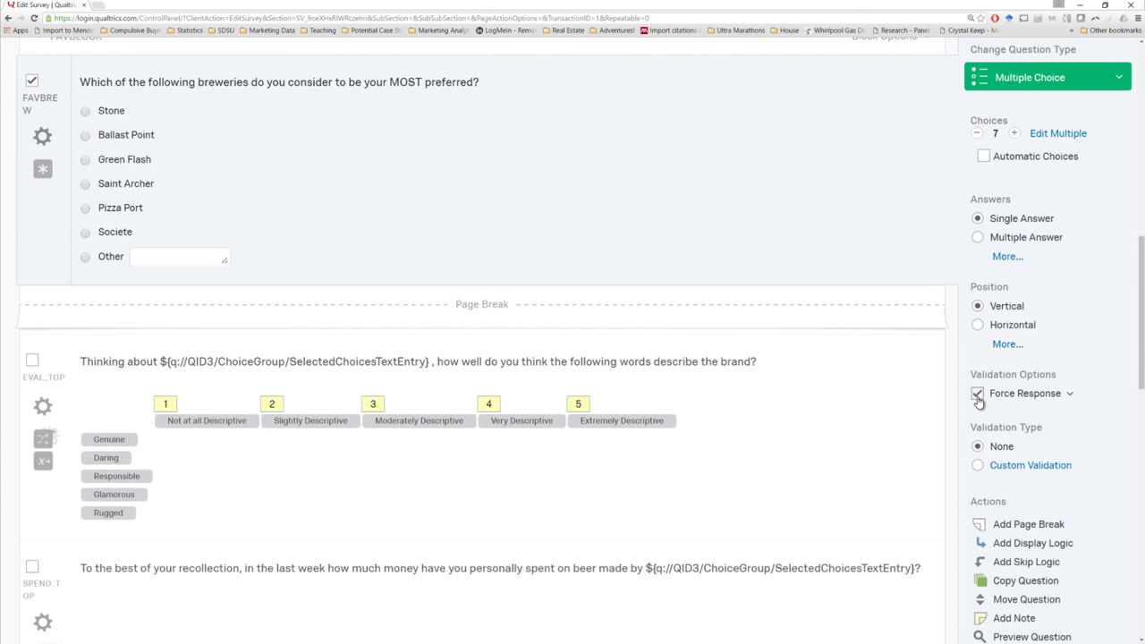
click(977, 395)
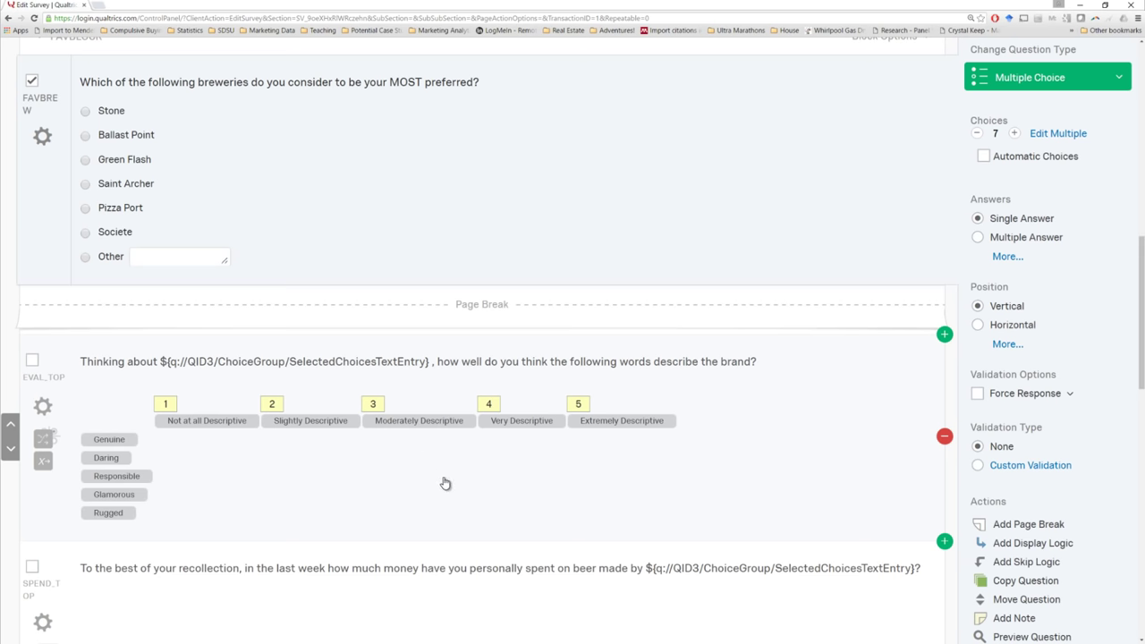
Step: Open display logic for the EVAL_TOP question and set its first condition to FAVBREW, Stone, Is Selected
scroll(442, 487, down, 2)
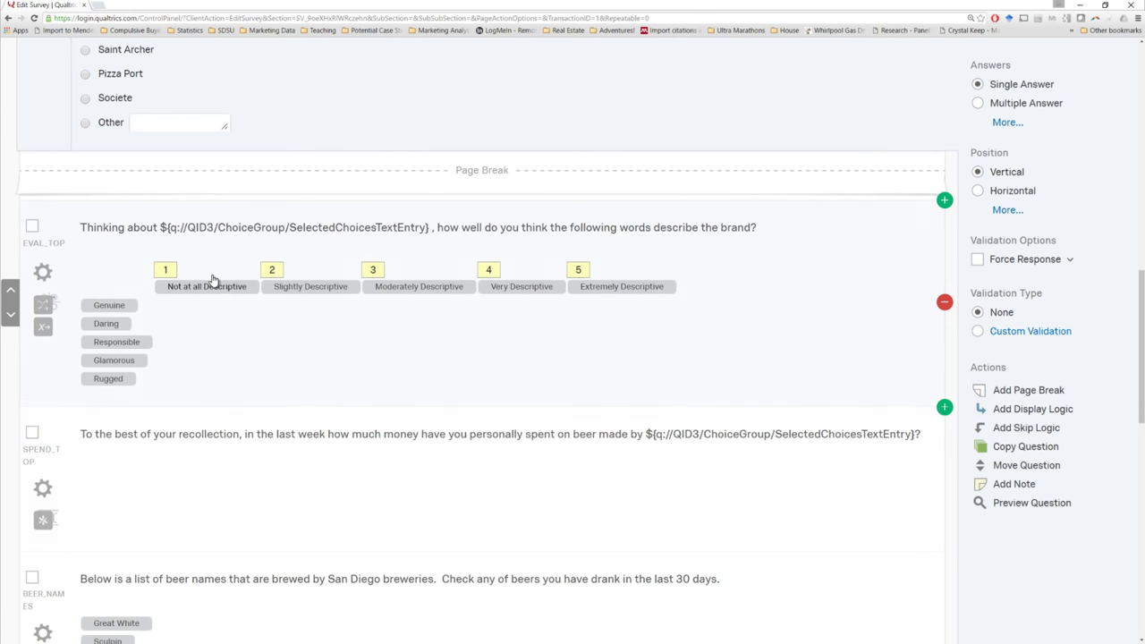
click(327, 317)
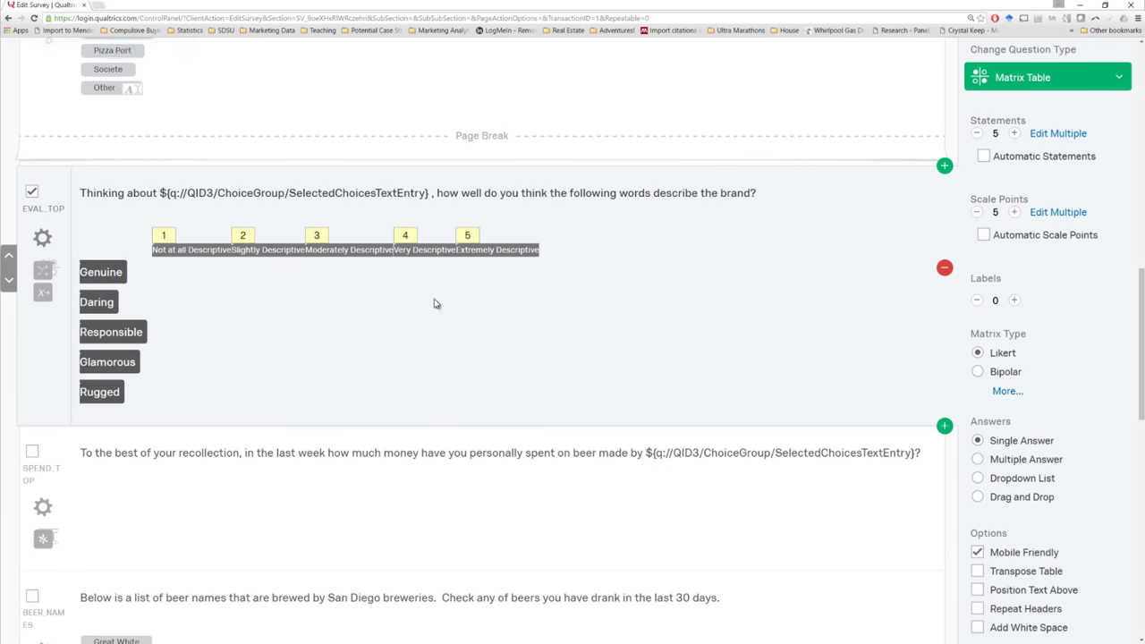
scroll(723, 352, up, 2)
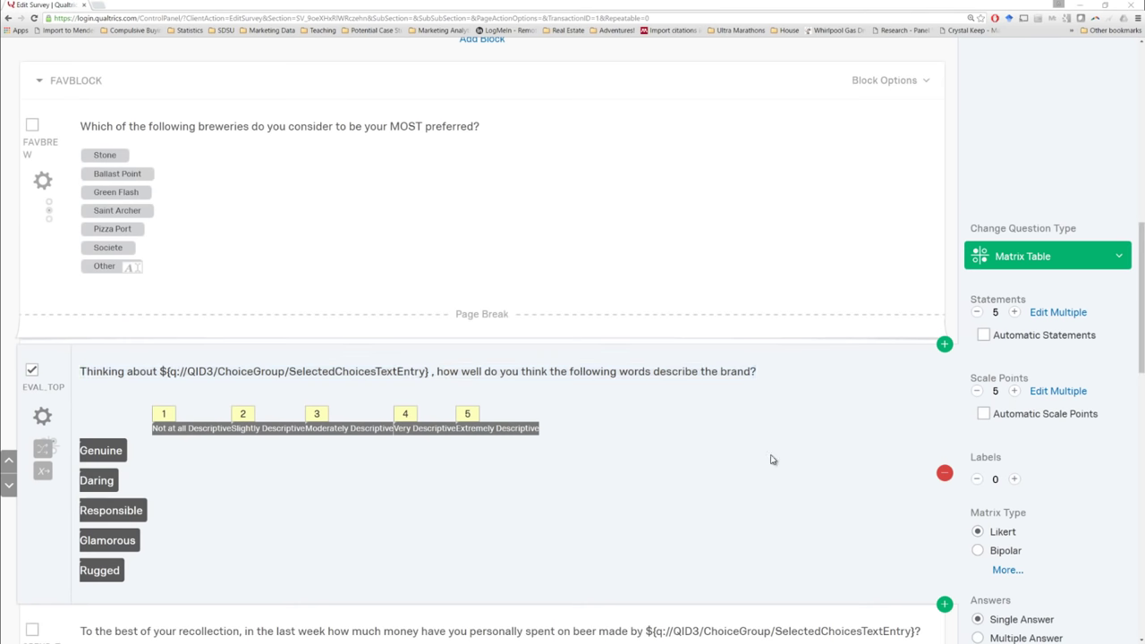
scroll(644, 384, down, 2)
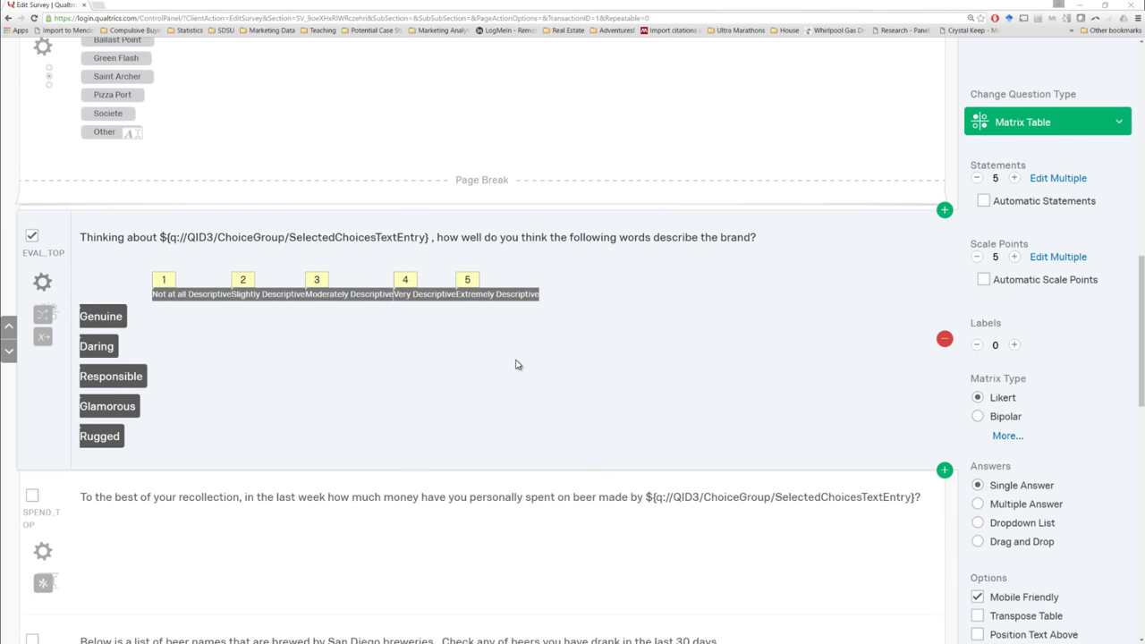
scroll(734, 349, down, 2)
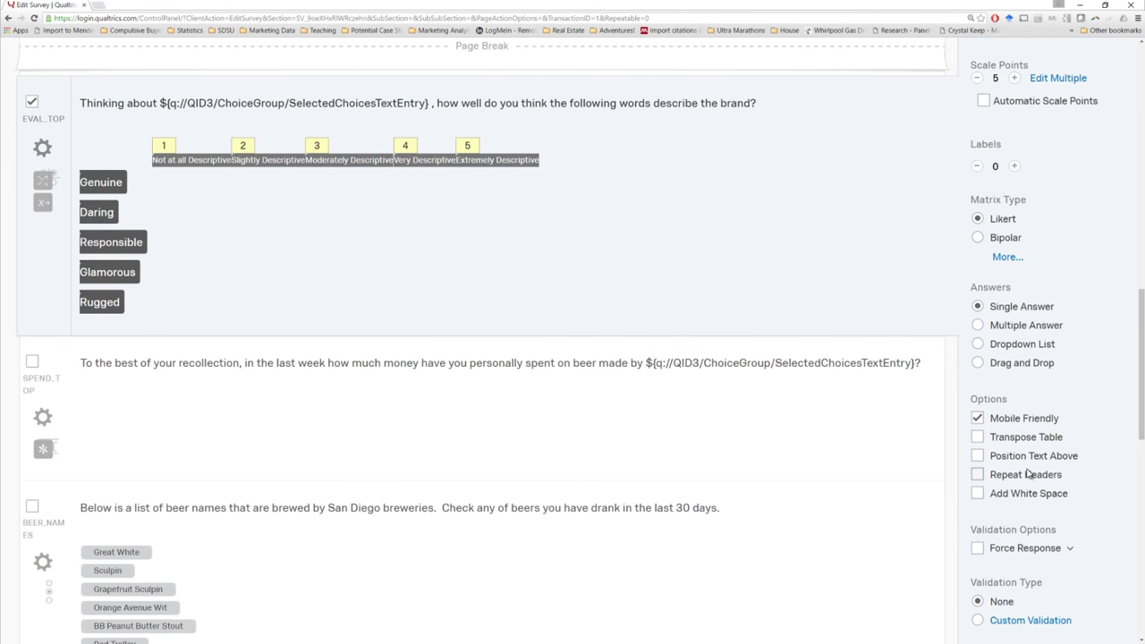
scroll(1031, 474, down, 2)
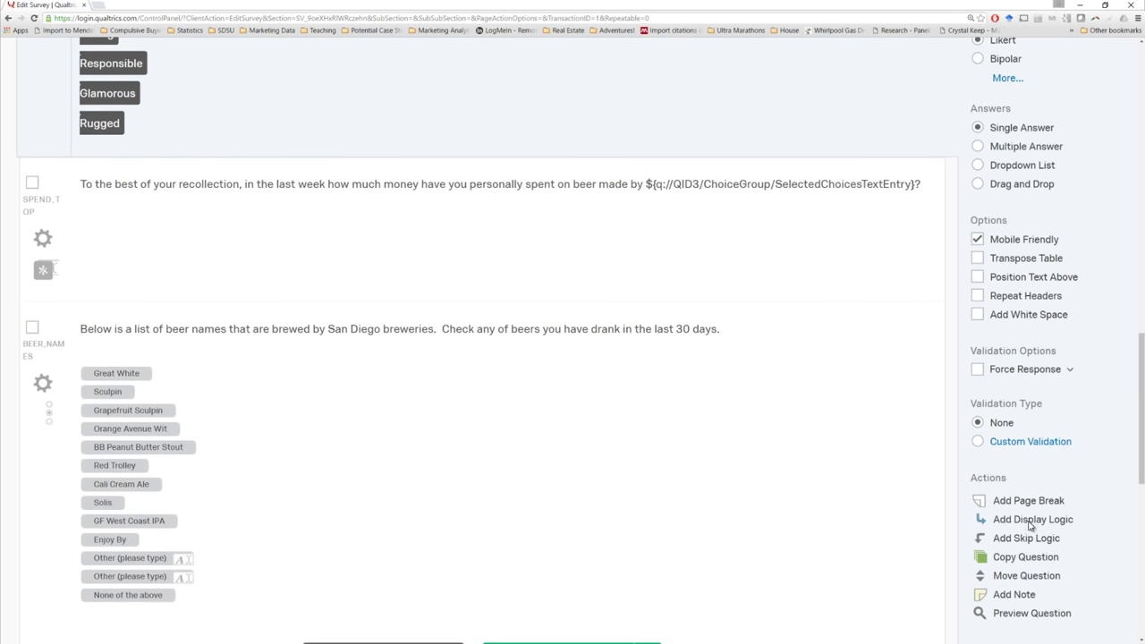
click(1029, 522)
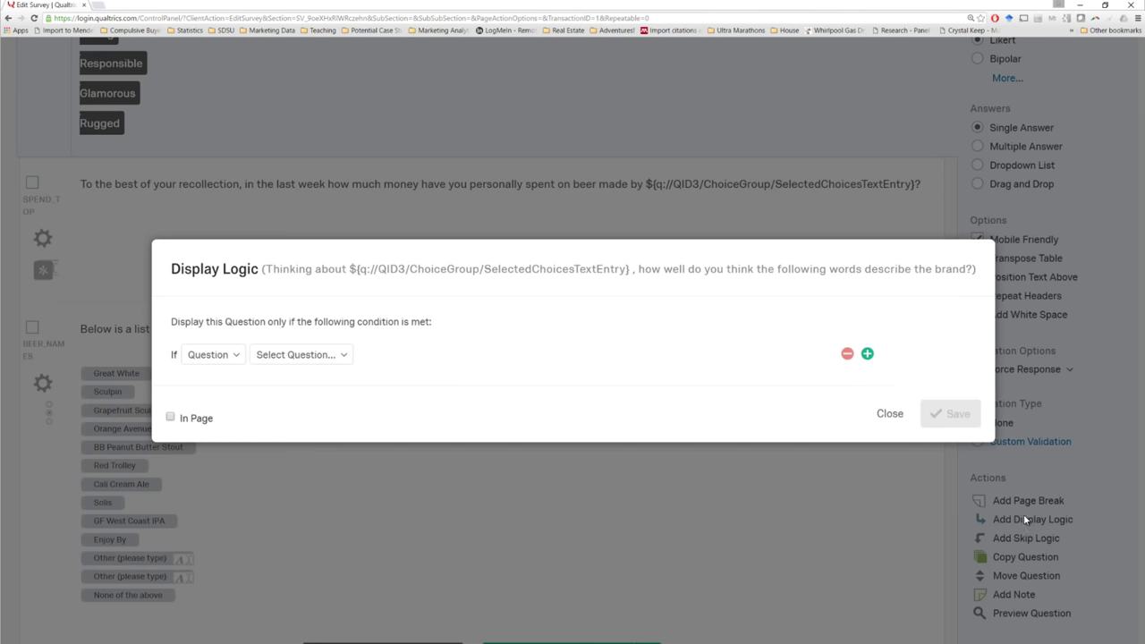
click(304, 356)
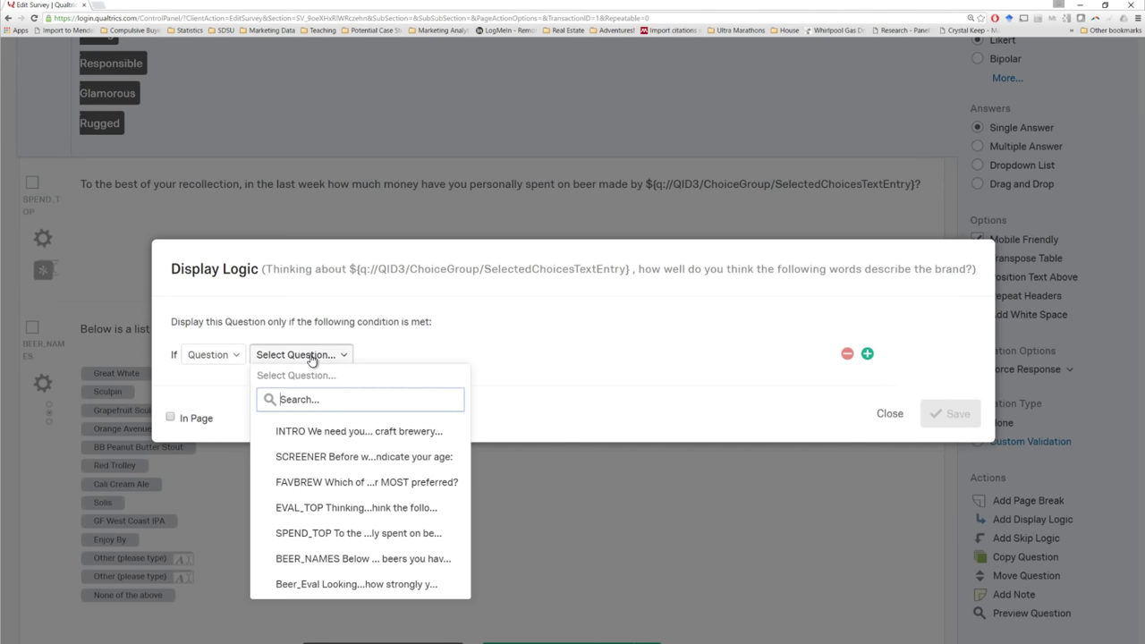
click(331, 482)
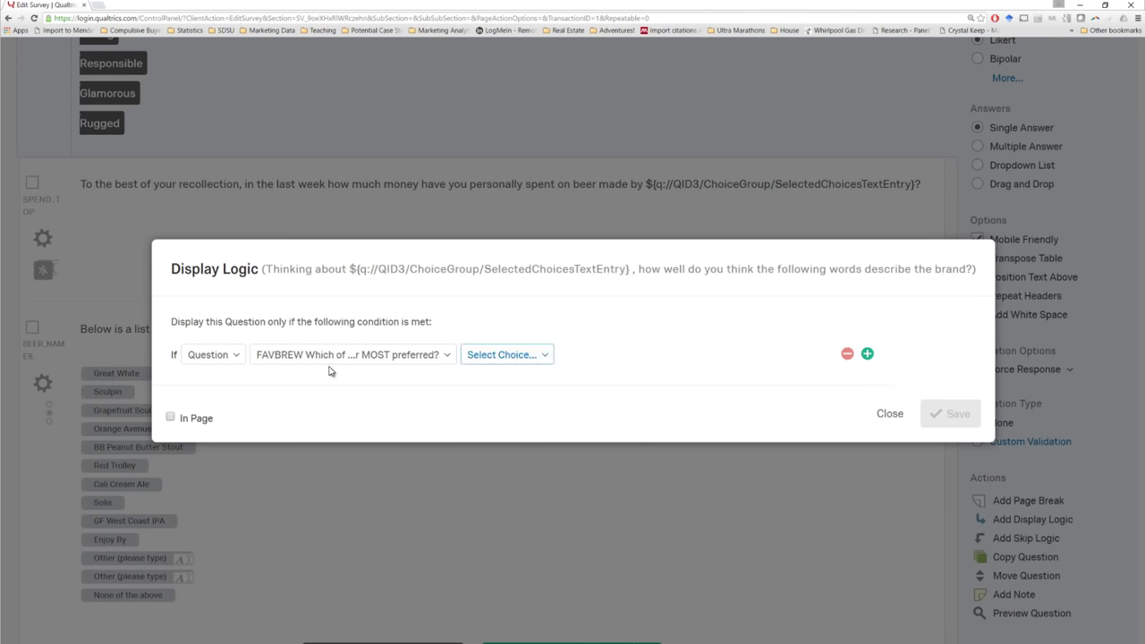
click(501, 356)
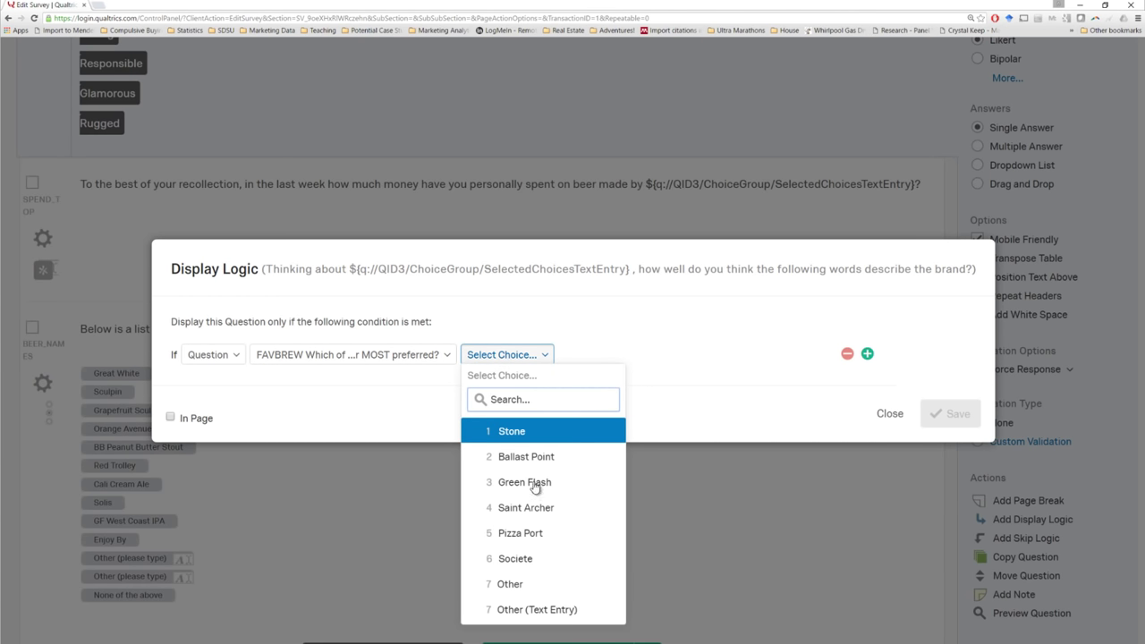
click(535, 437)
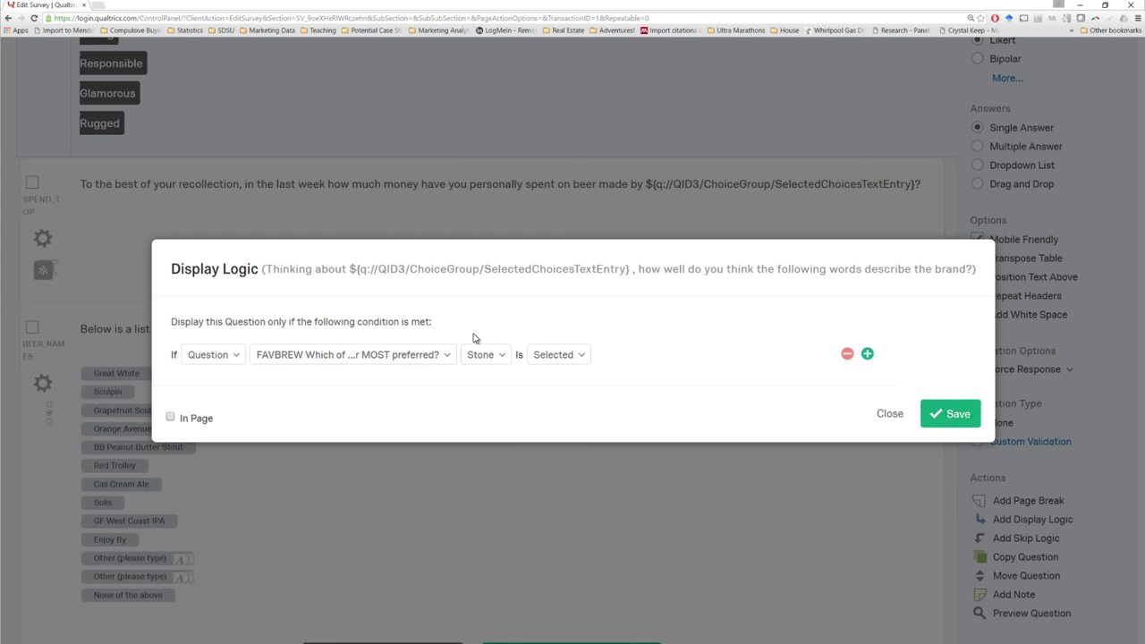
click(558, 356)
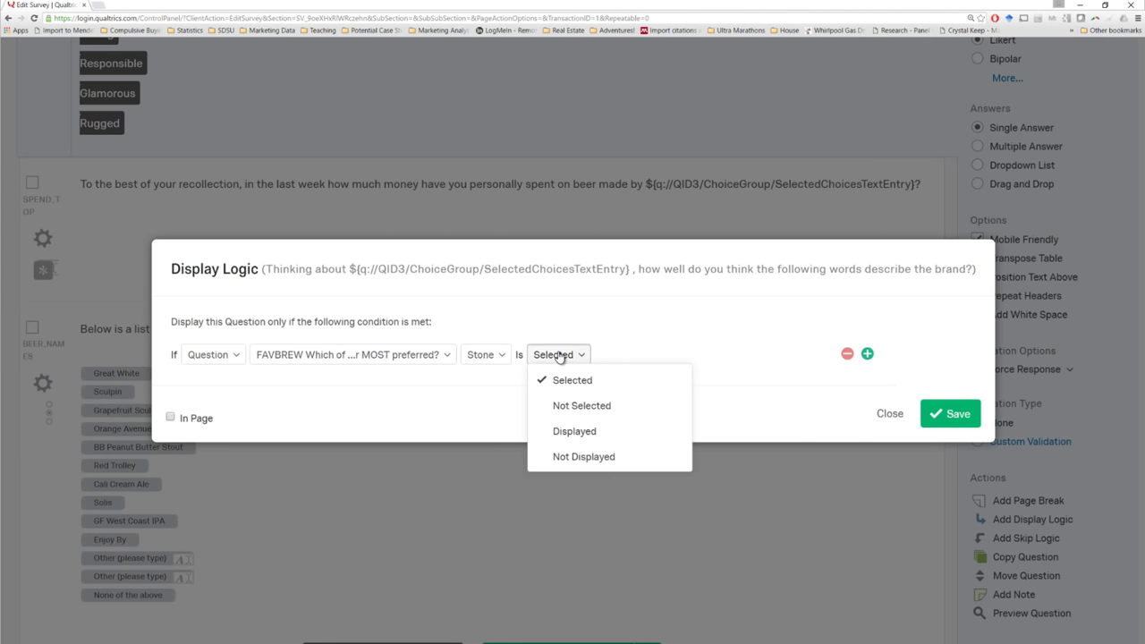
click(559, 357)
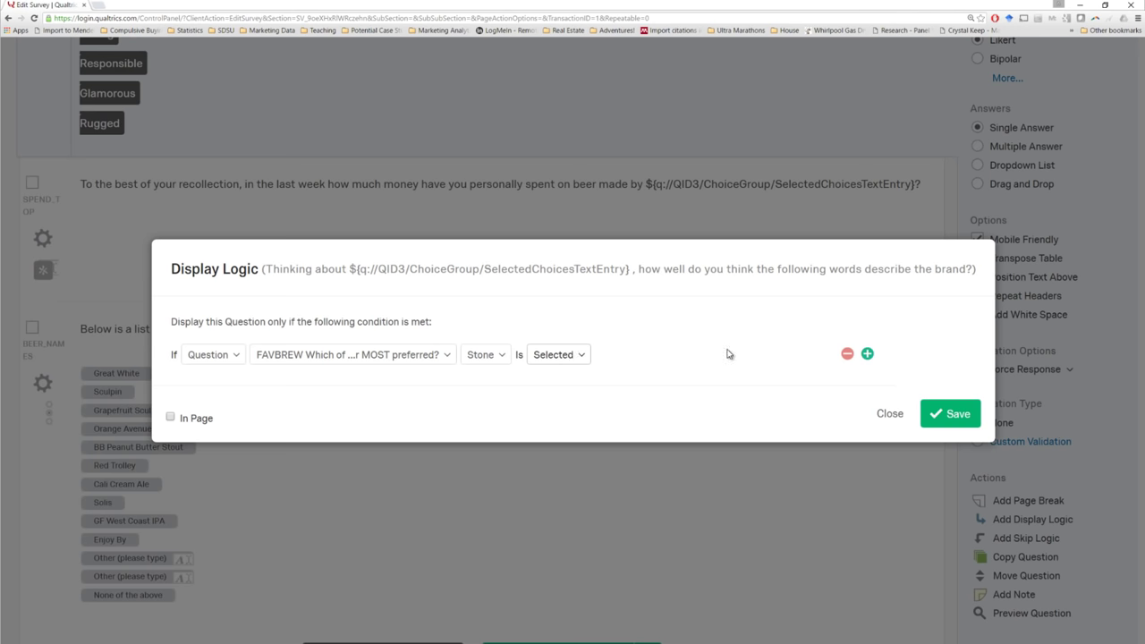
Step: Add a second display condition joined with Or: FAVBREW, Ballast Point, Is Selected
click(868, 355)
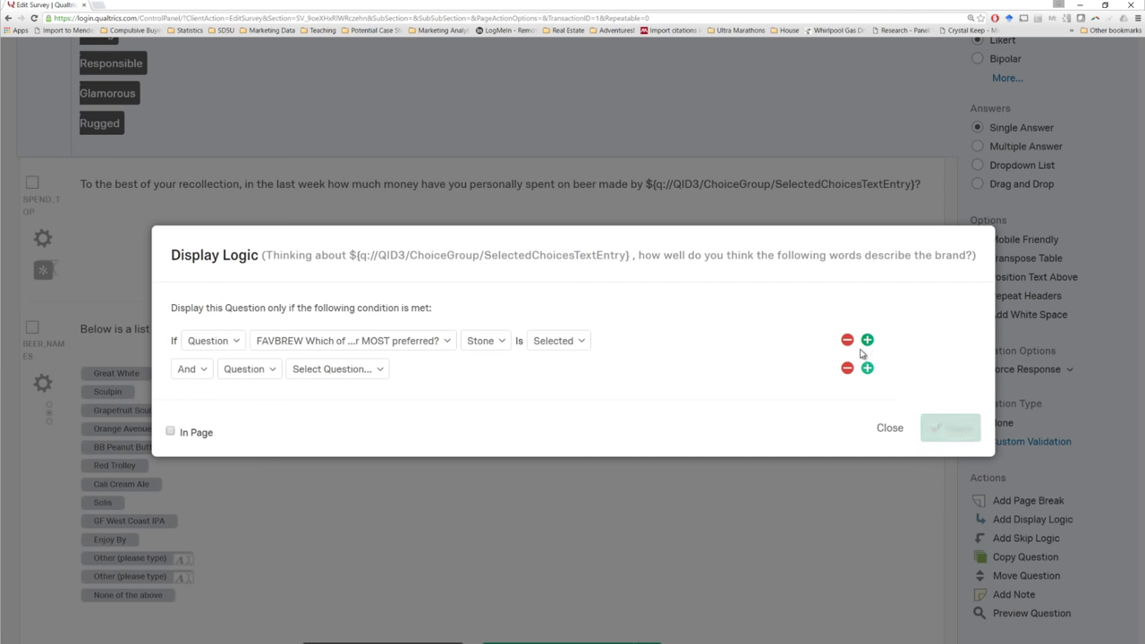
click(197, 369)
click(206, 428)
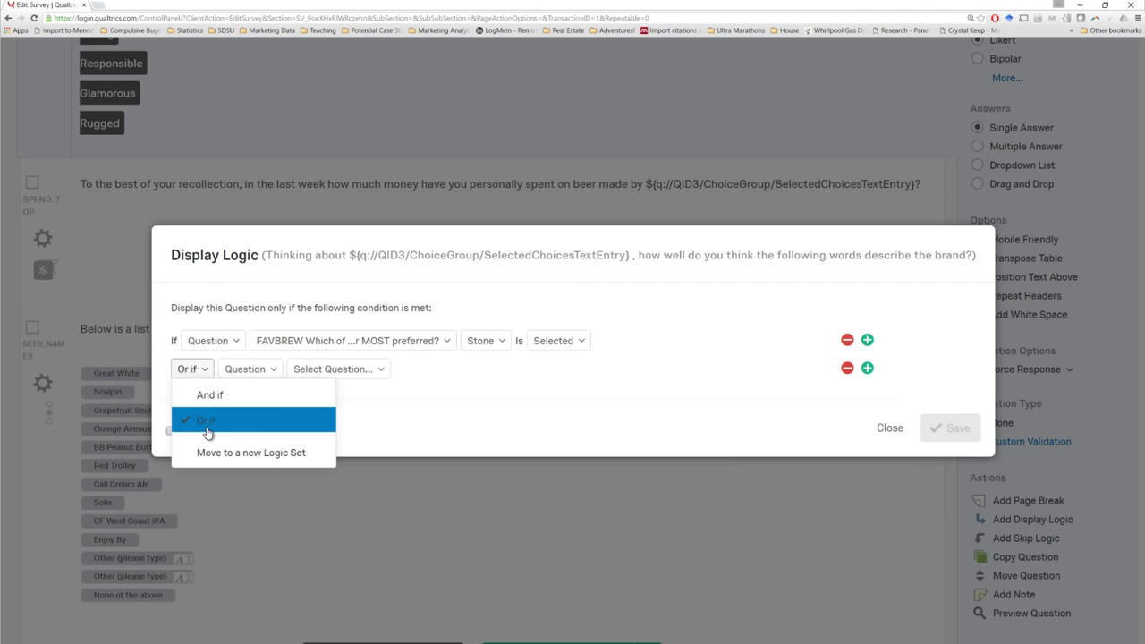
click(330, 370)
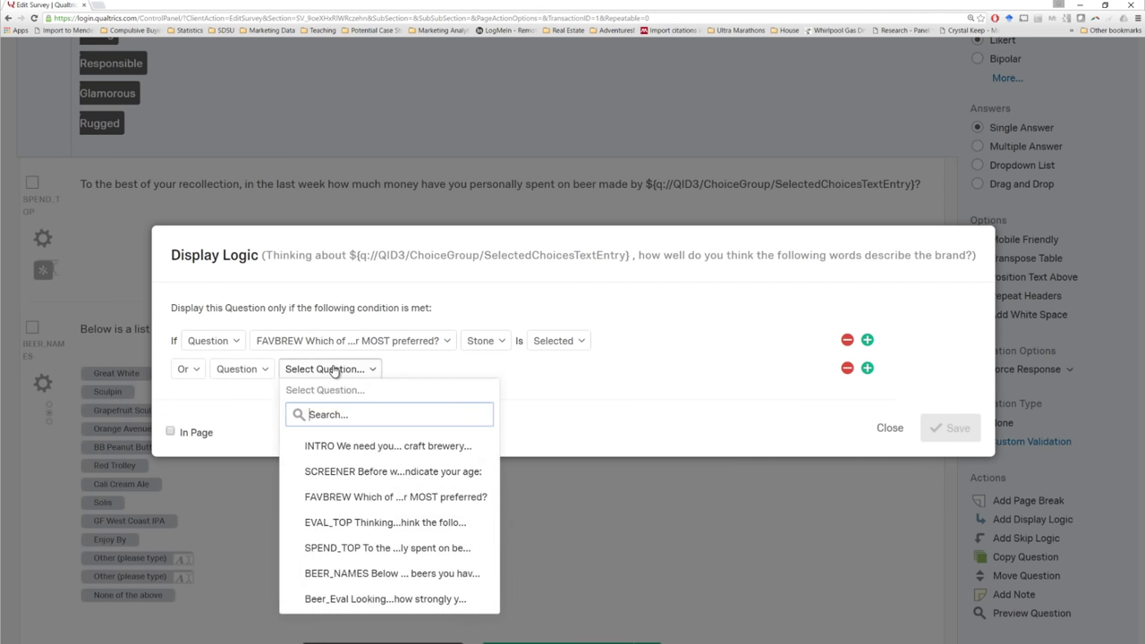
click(375, 496)
click(522, 371)
click(548, 471)
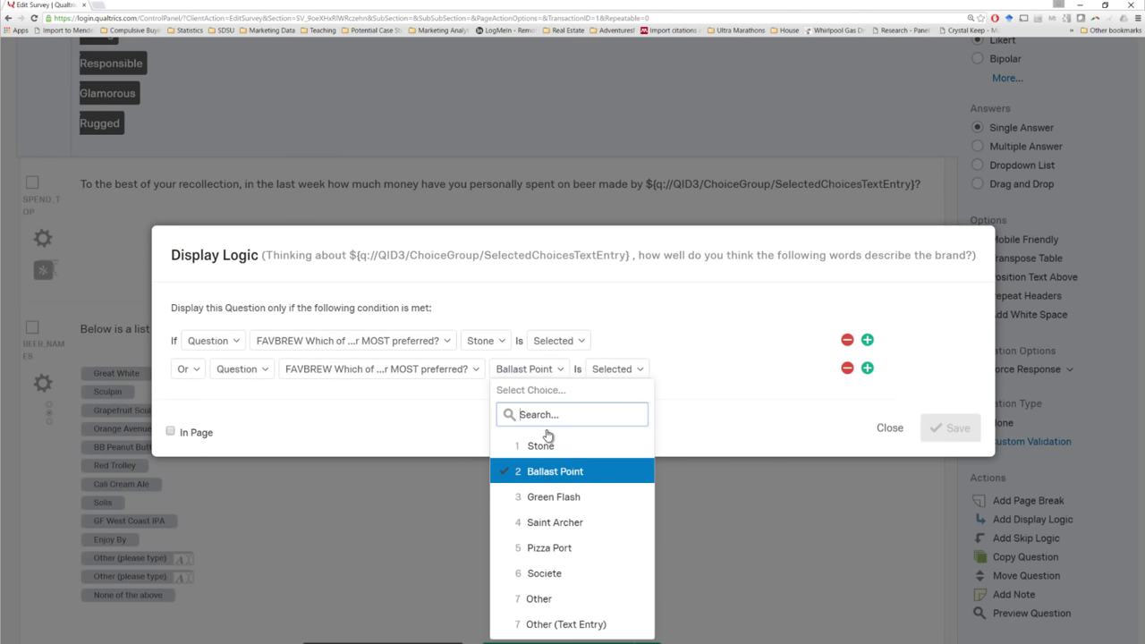
Step: Add a third display condition joined with Or: FAVBREW, Green Flash, Is Selected
click(867, 368)
click(183, 382)
click(206, 430)
click(326, 382)
click(345, 508)
click(528, 383)
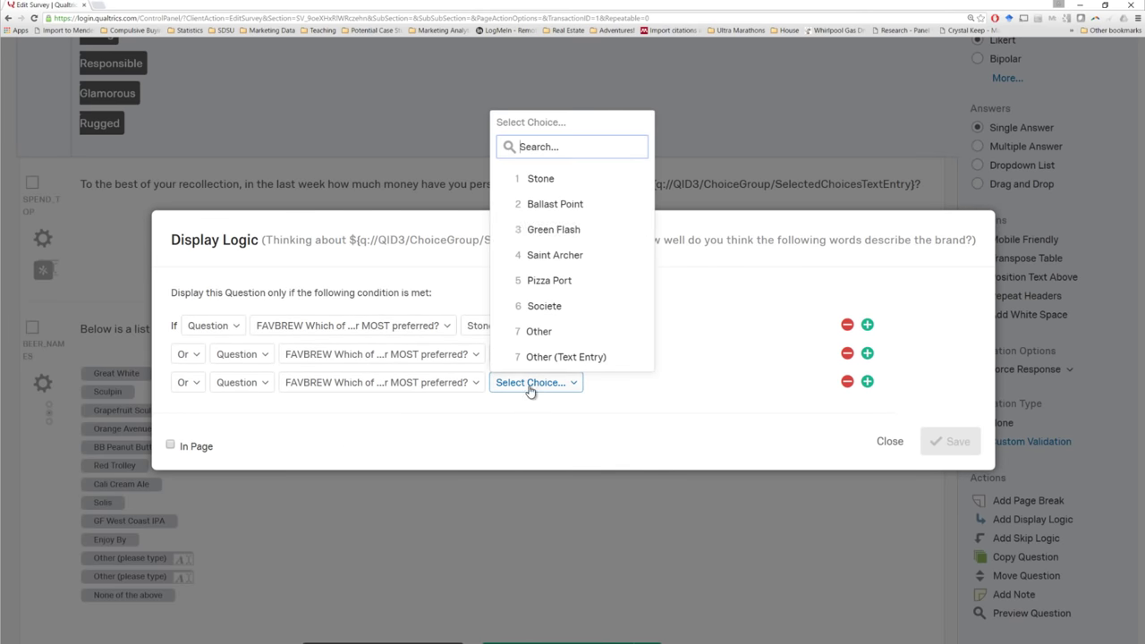
click(541, 229)
Step: Add a fourth display condition joined with Or: FAVBREW, Saint Archer, Is Selected
click(866, 381)
click(191, 396)
click(206, 447)
click(336, 396)
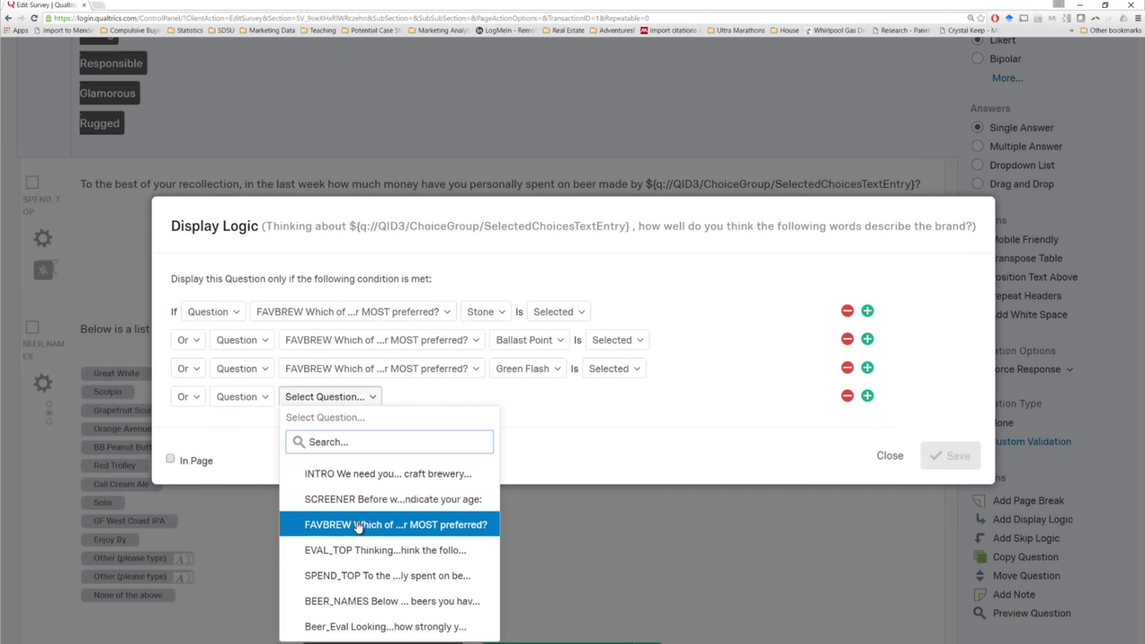
click(357, 522)
click(542, 397)
click(537, 266)
Step: Add a fifth display condition joined with Or: FAVBREW, Pizza Port, Is Selected
click(867, 396)
click(191, 411)
click(206, 462)
click(336, 410)
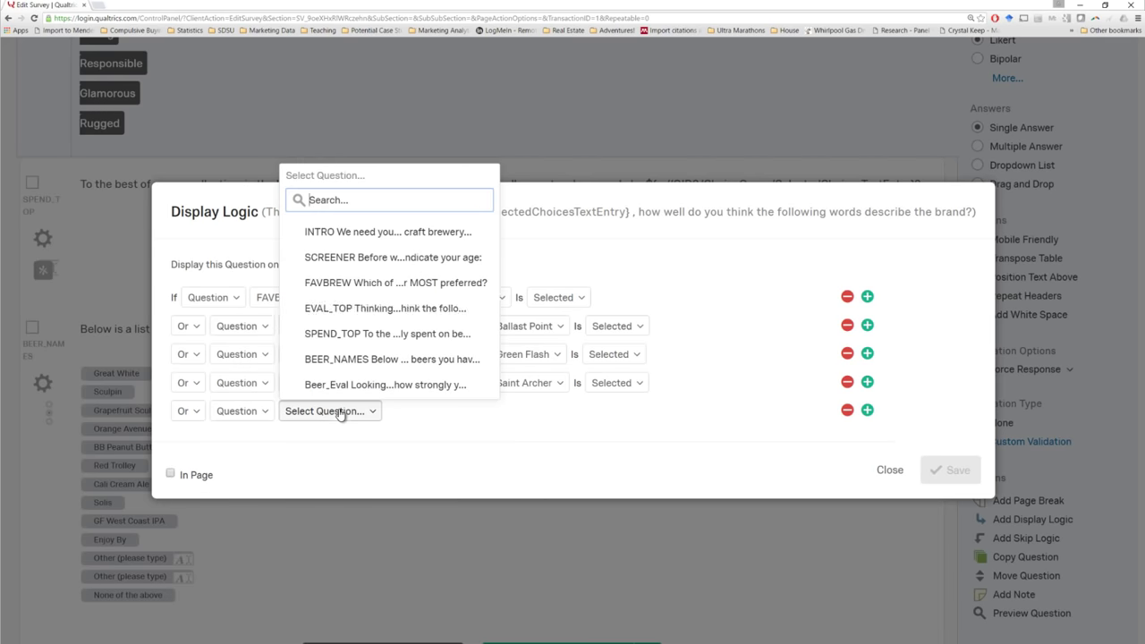
click(358, 278)
click(536, 411)
click(559, 305)
Step: Add a sixth display condition joined with Or: FAVBREW, Societe, Is Selected
click(866, 409)
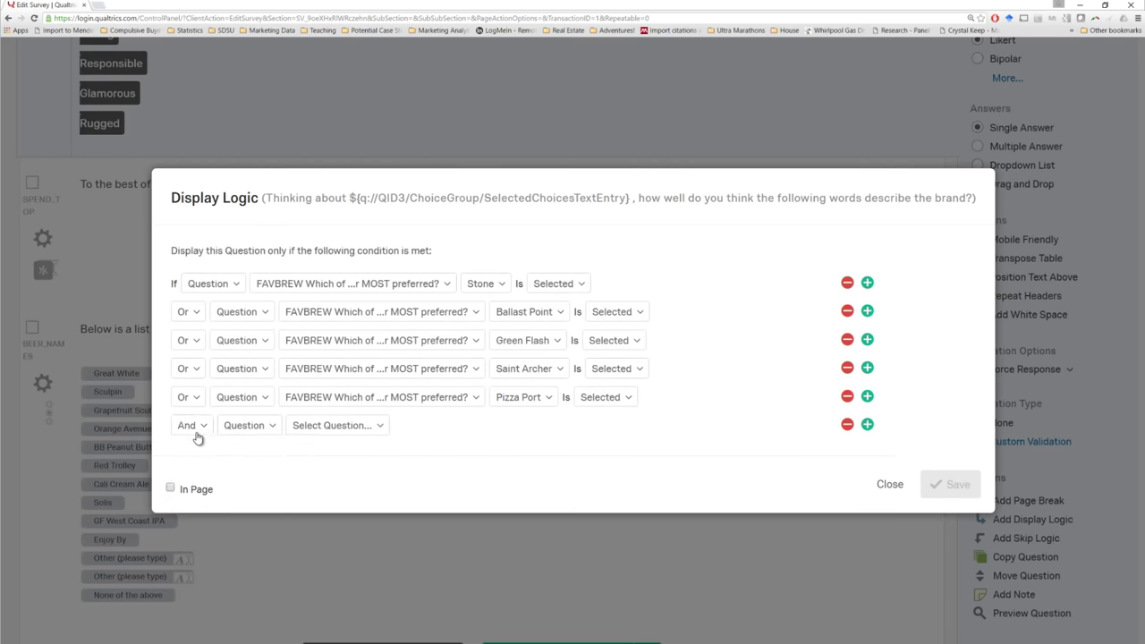
click(192, 425)
click(206, 475)
click(335, 424)
click(358, 297)
click(536, 425)
click(548, 348)
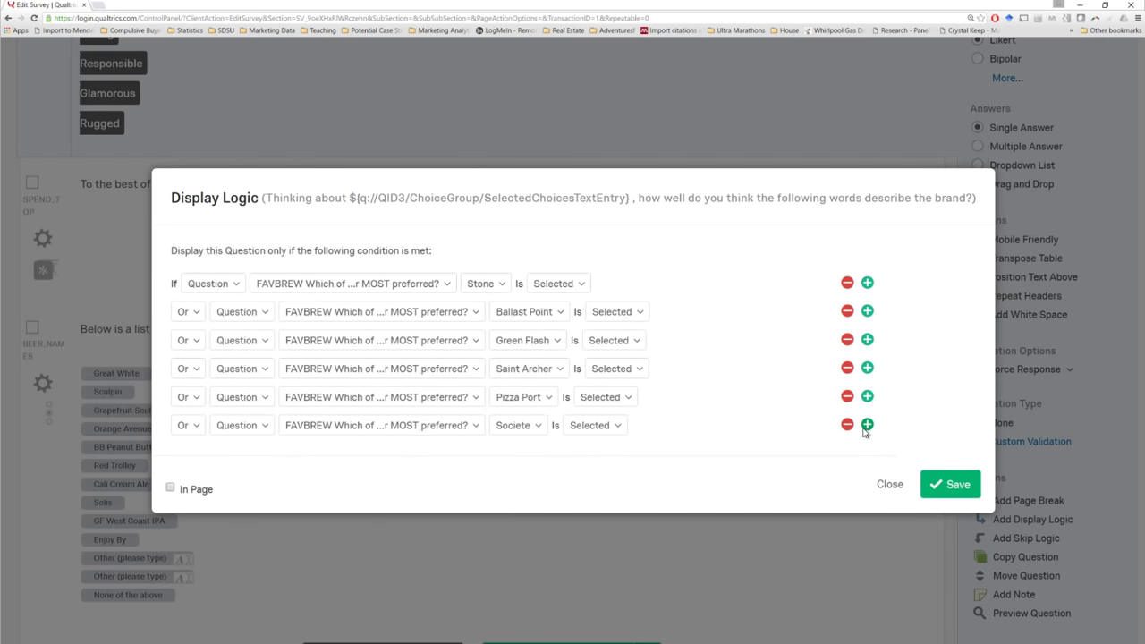
Step: Add a seventh display condition joined with Or, using the FAVBREW question and its Other choice
click(867, 423)
click(189, 439)
click(206, 490)
click(373, 439)
click(389, 312)
click(531, 439)
click(519, 402)
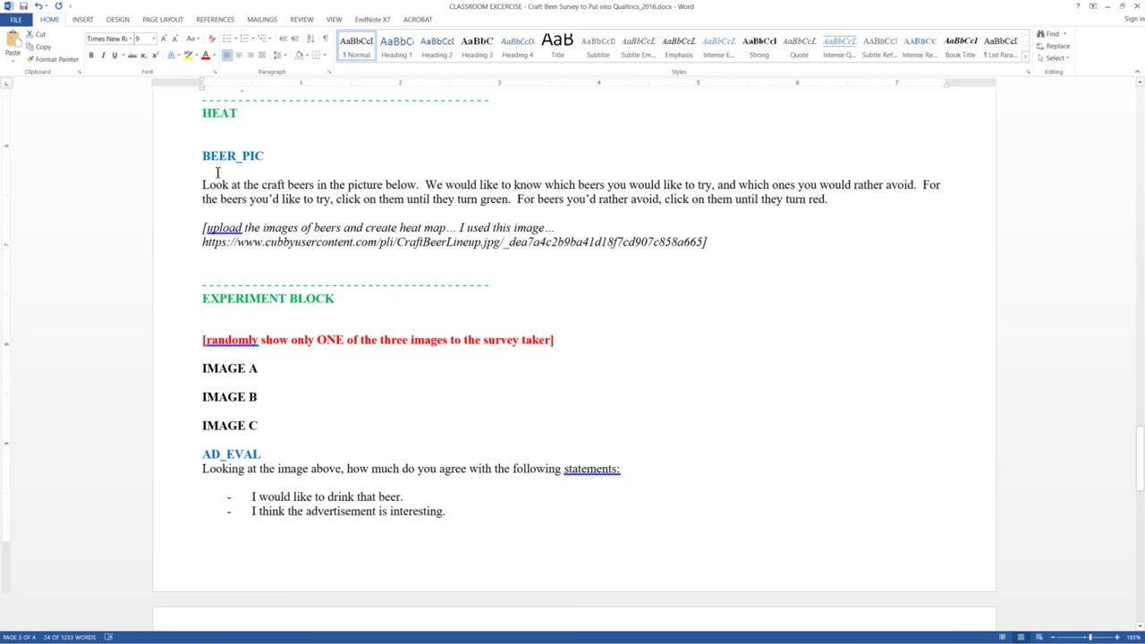
Step: Copy the BEER_PIC question paragraph about the craft beers picture from the Word document and switch to the Qualtrics survey in Chrome
triple_click(349, 186)
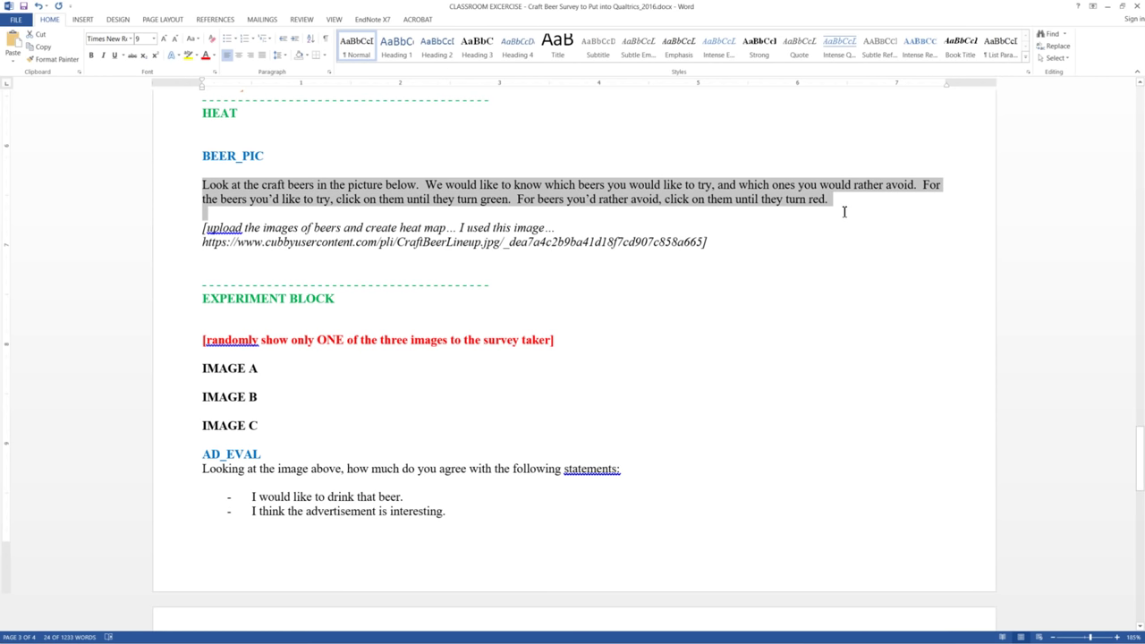
drag(843, 211, 831, 203)
key(ctrl+c)
key(alt+Tab)
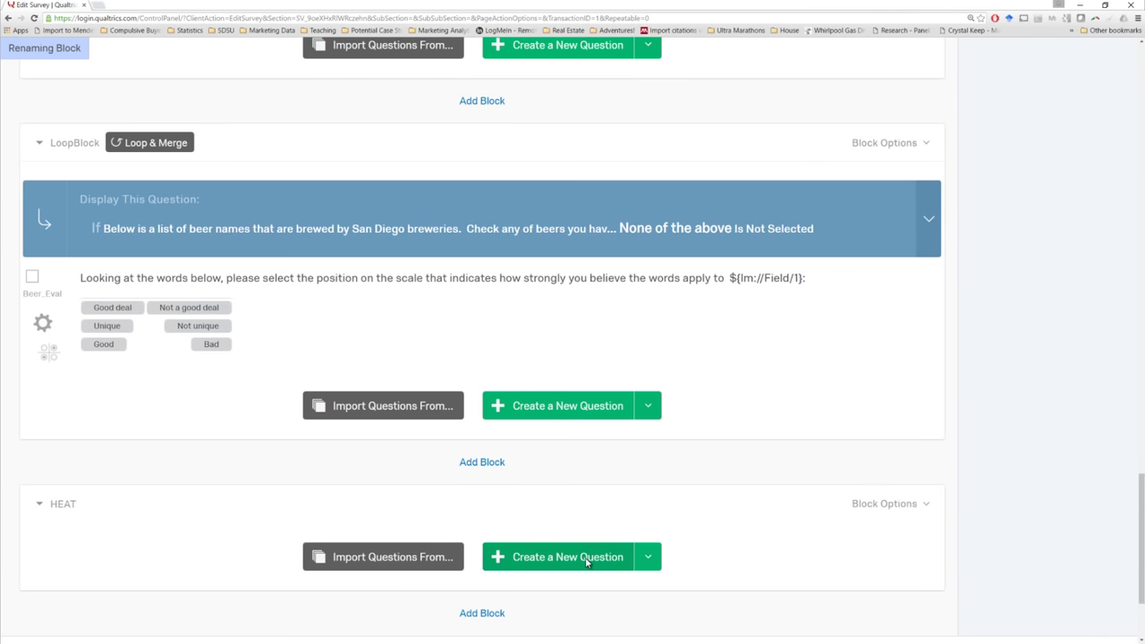
Step: Create a new question in the HEAT block and change its question type to Hot Spot
click(585, 560)
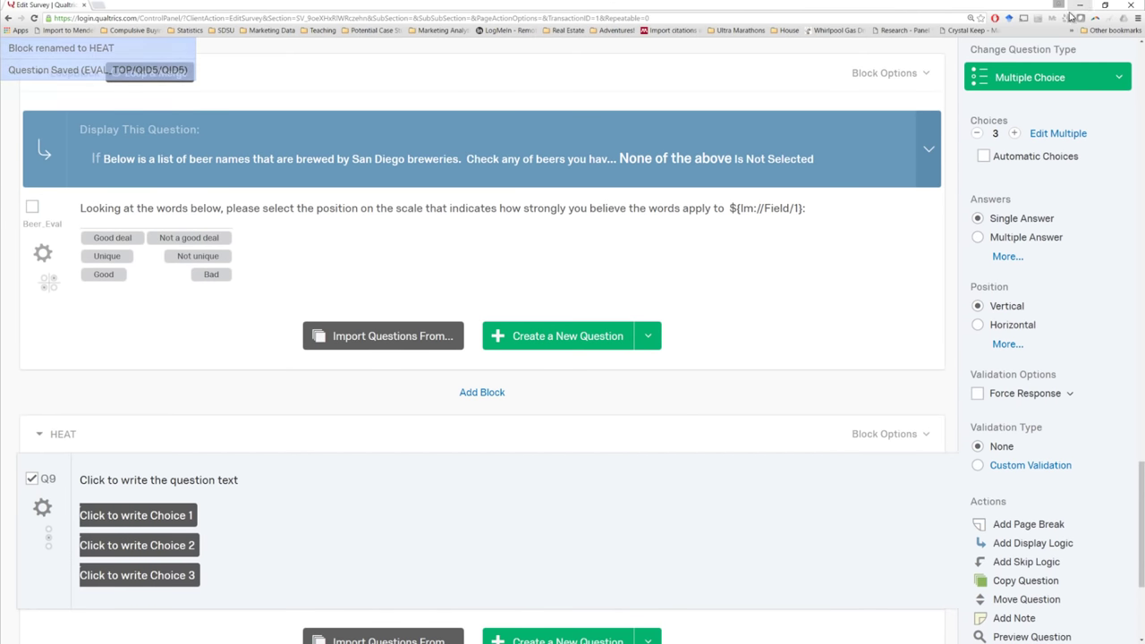
click(1050, 88)
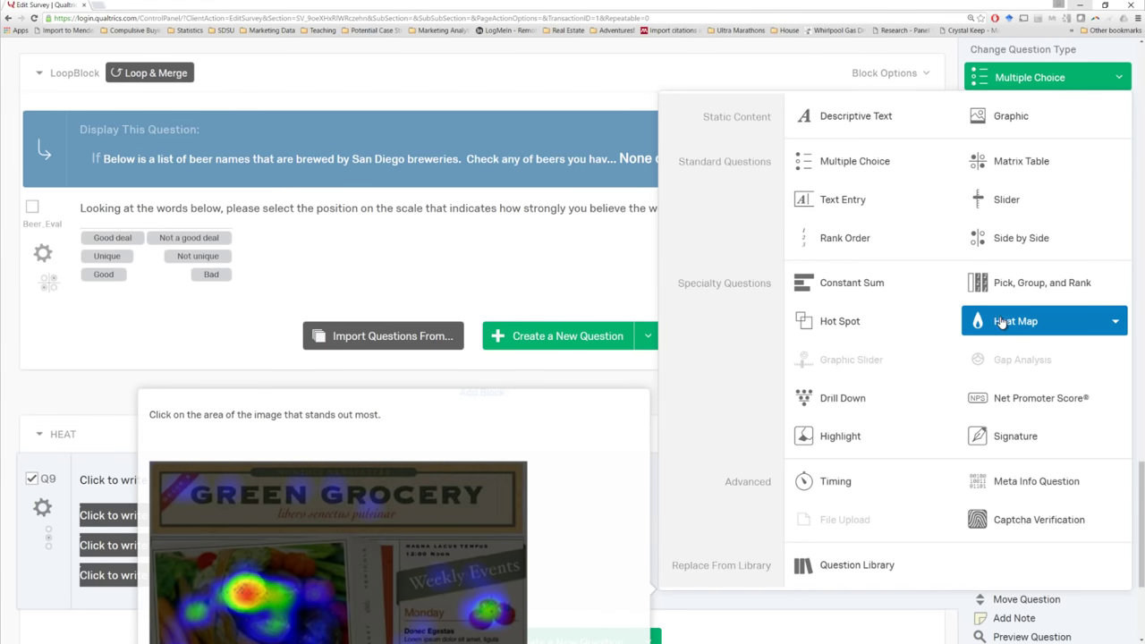
scroll(1007, 366, down, 1)
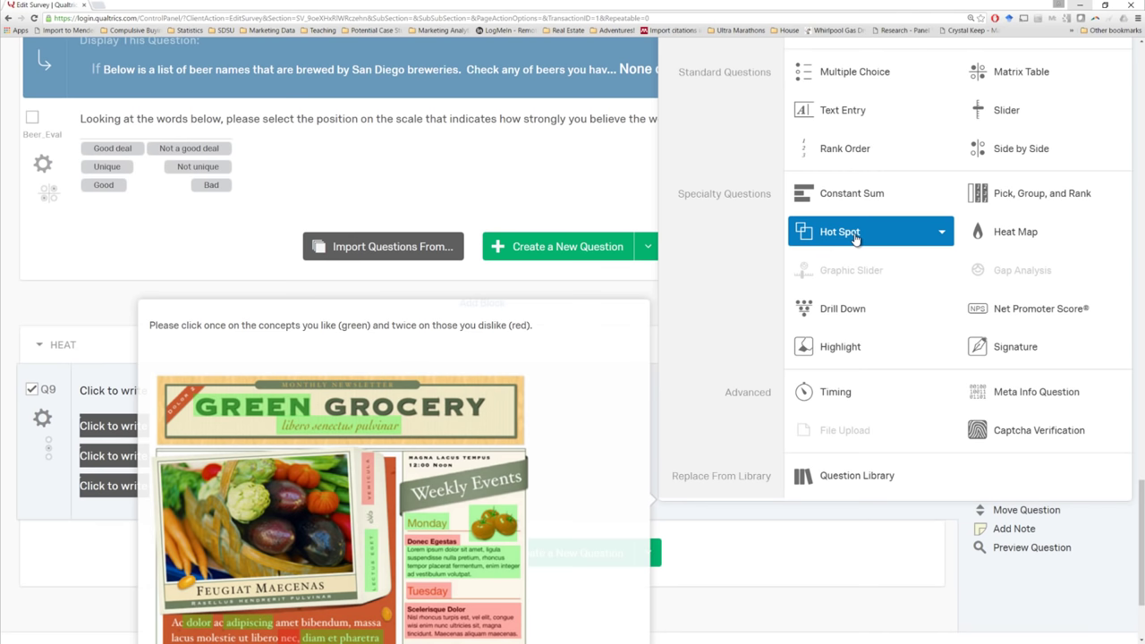
click(855, 235)
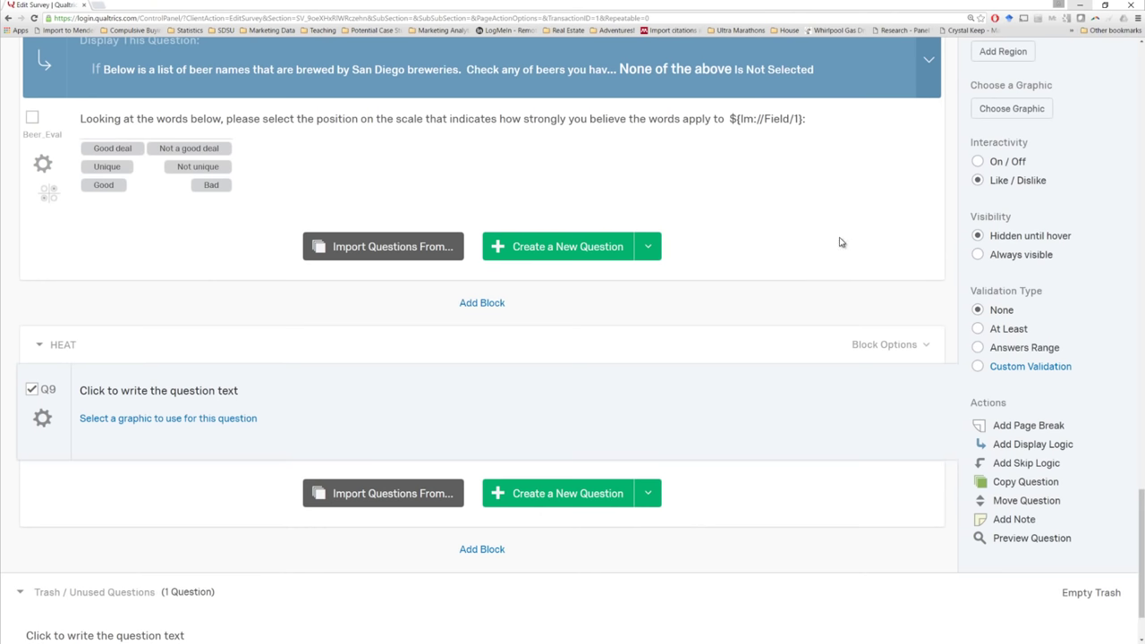
Step: Paste the copied craft beers paragraph as the new question's text and rename the question BEER_PIC
click(205, 390)
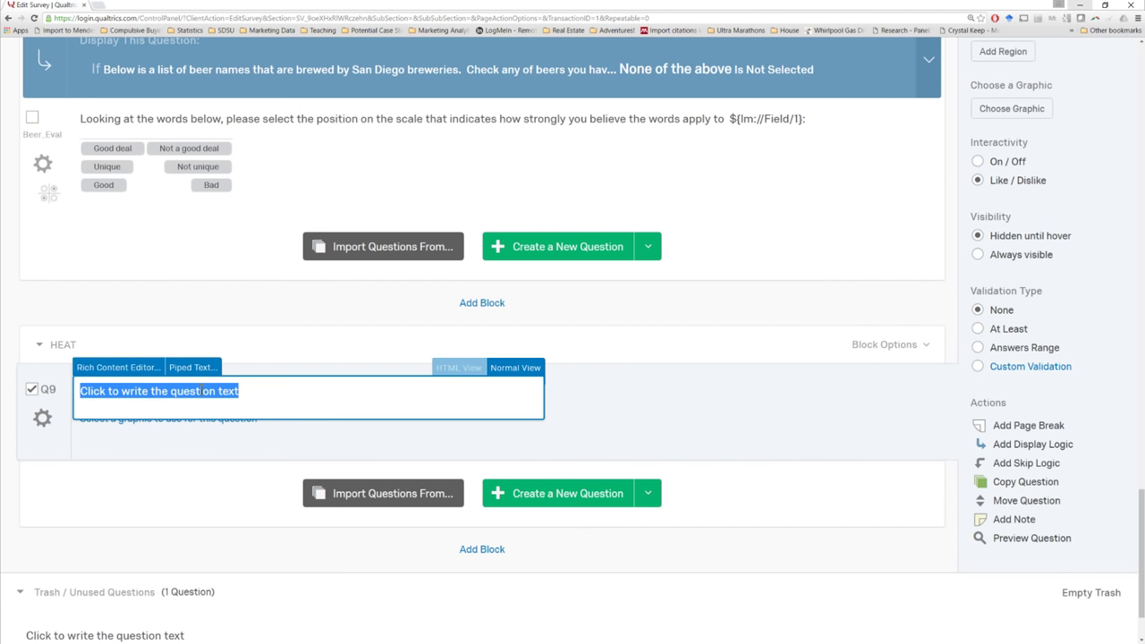
key(ctrl+v)
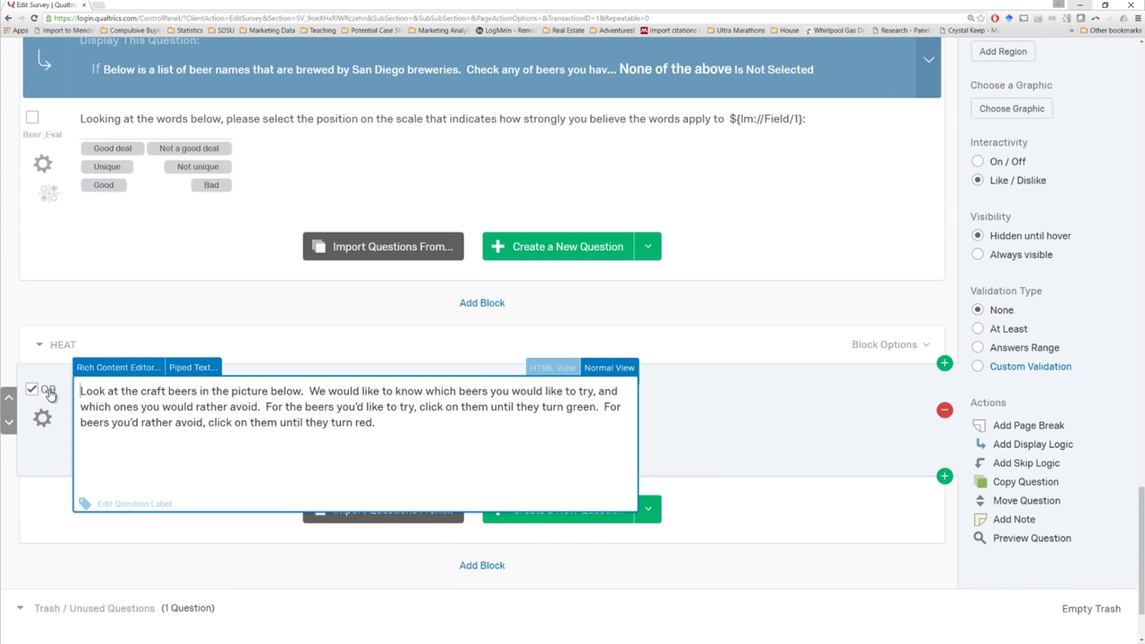
click(50, 392)
key(super+Tab)
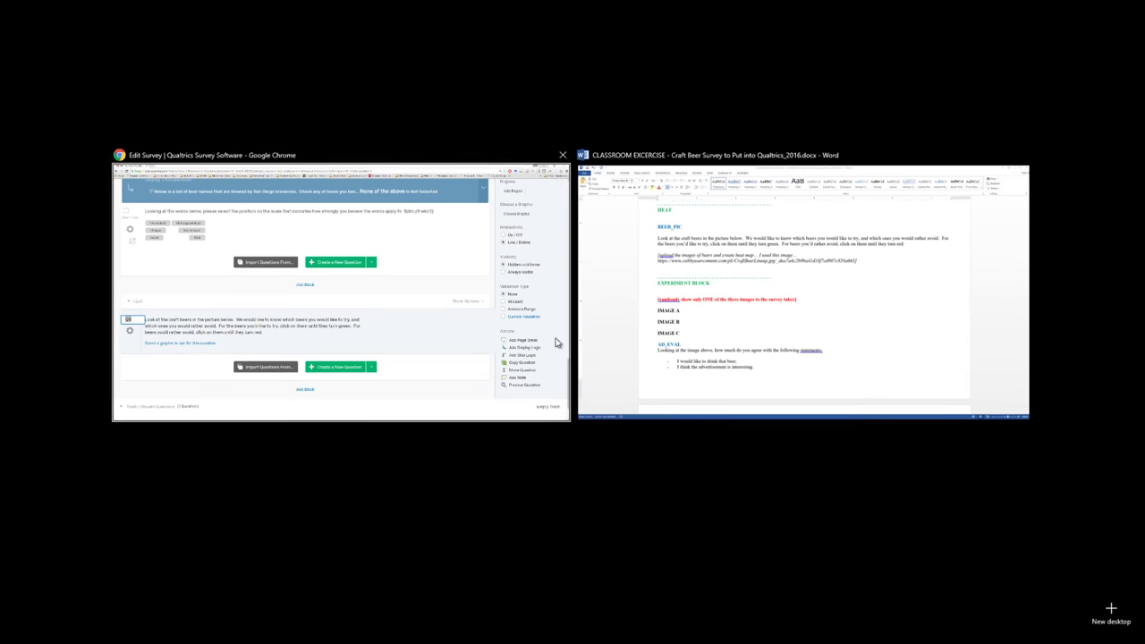
key(Escape)
text(BEER_PIC)
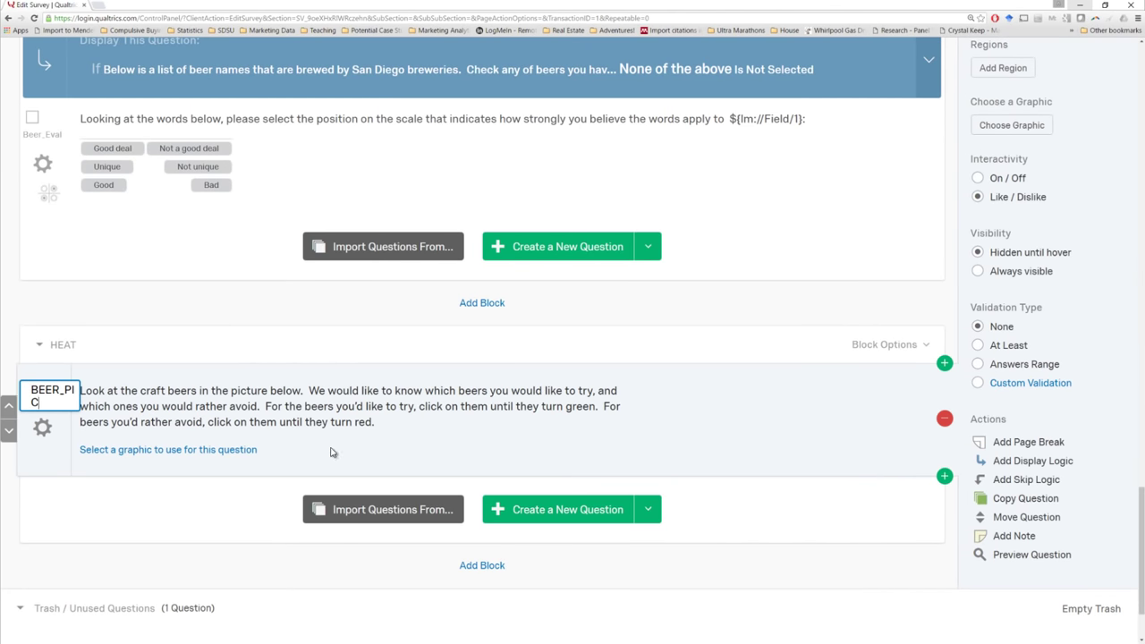
key(Return)
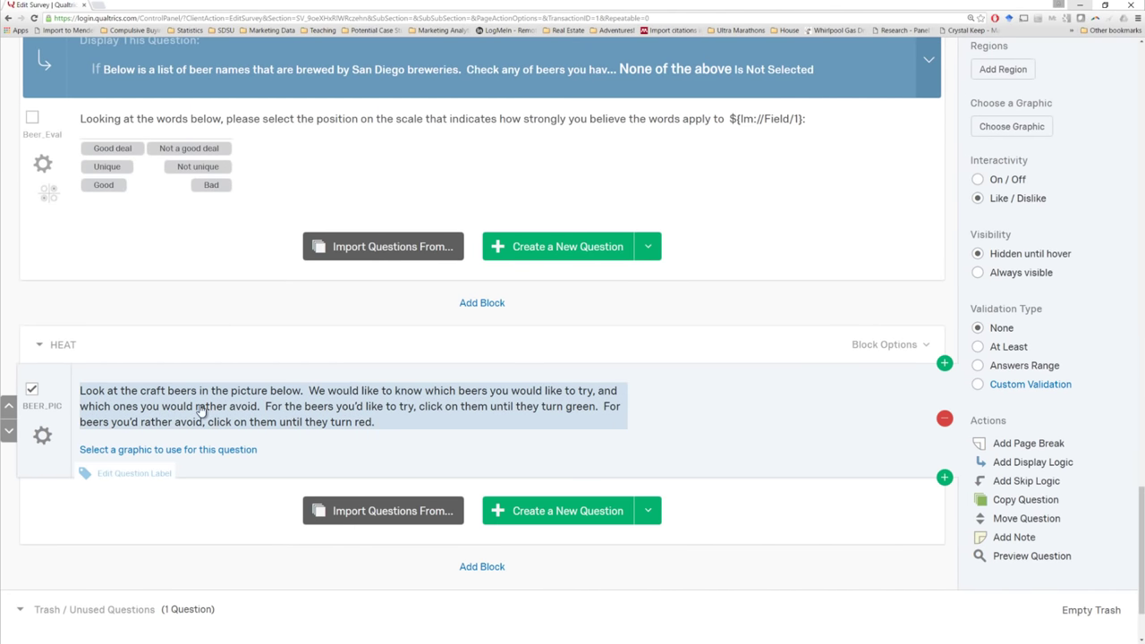
Step: Insert the first "List of beers" graphic from the library's Beer folder into the BEER_PIC question
click(144, 451)
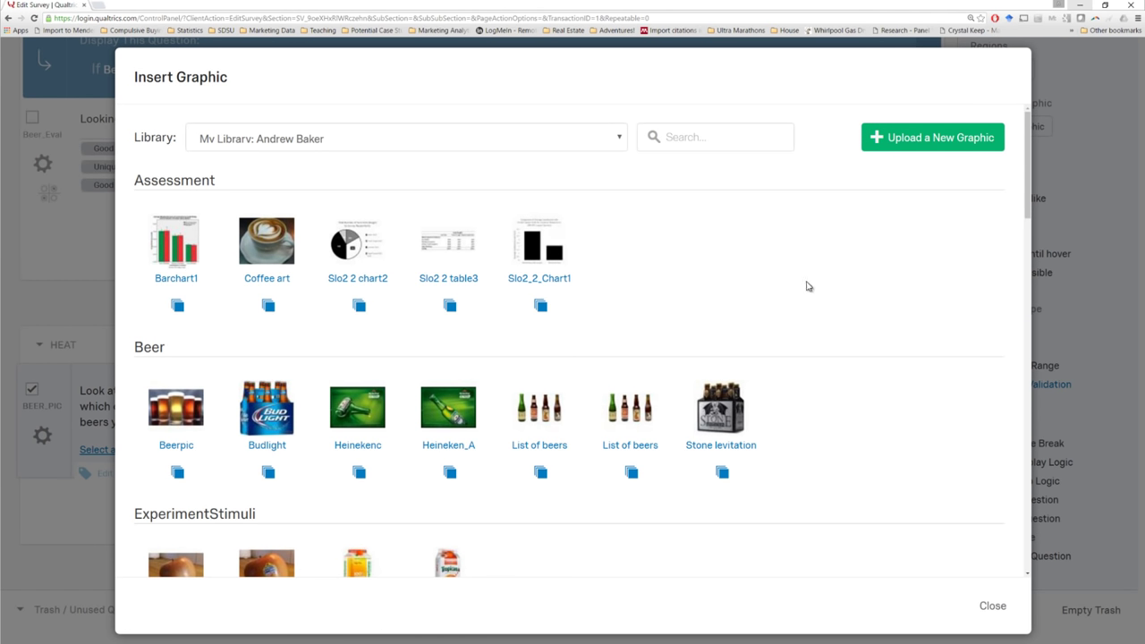
scroll(807, 285, down, 9)
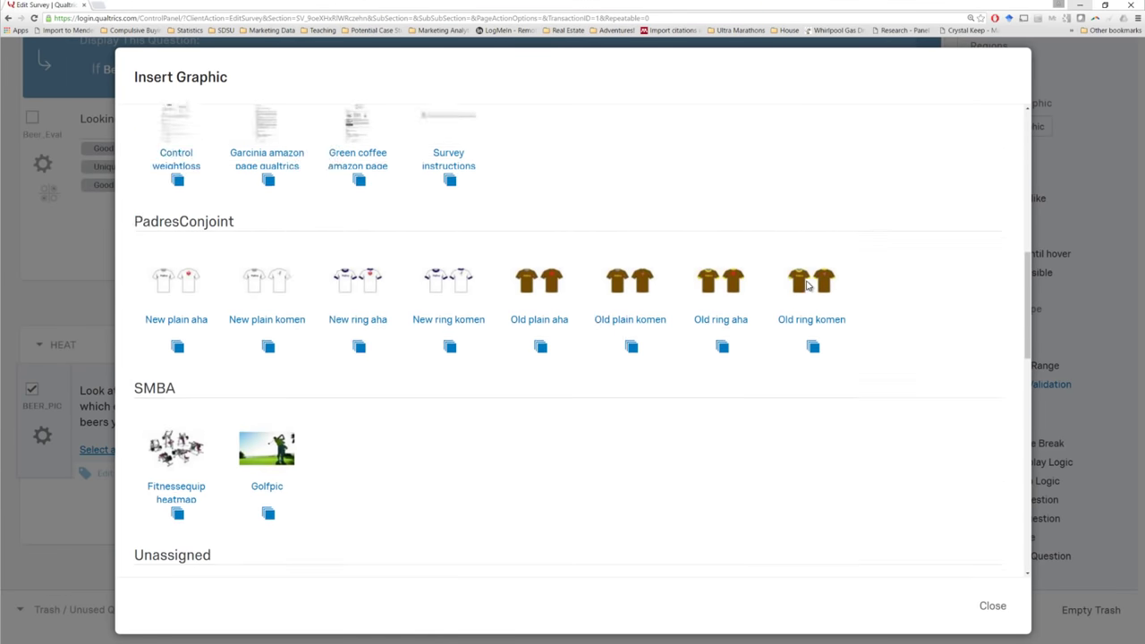
scroll(808, 283, down, 6)
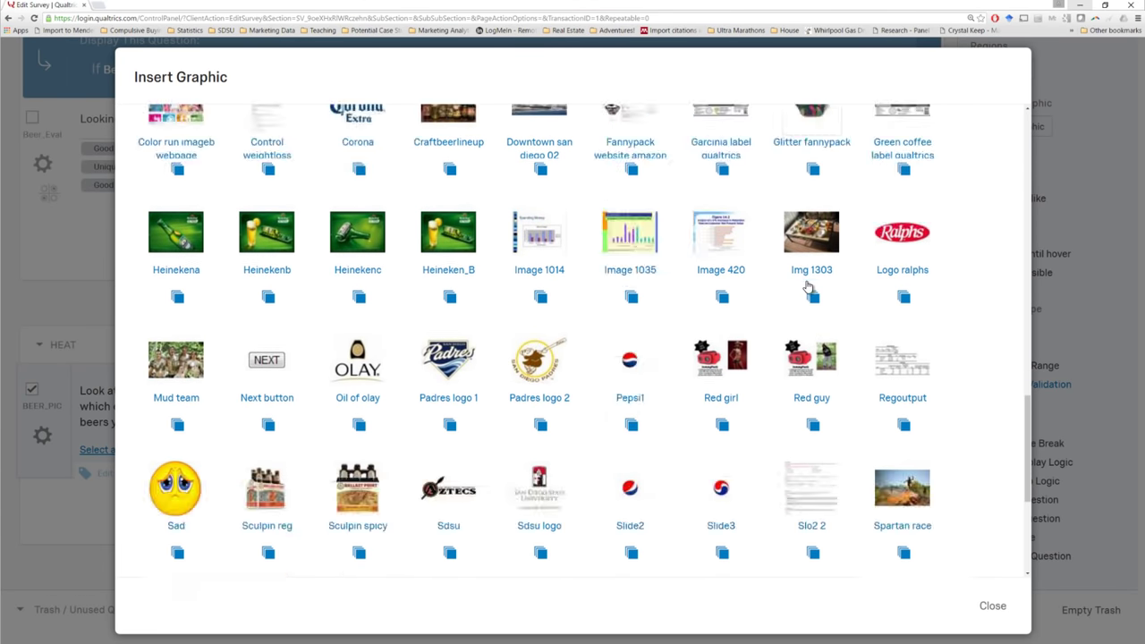
scroll(654, 460, up, 15)
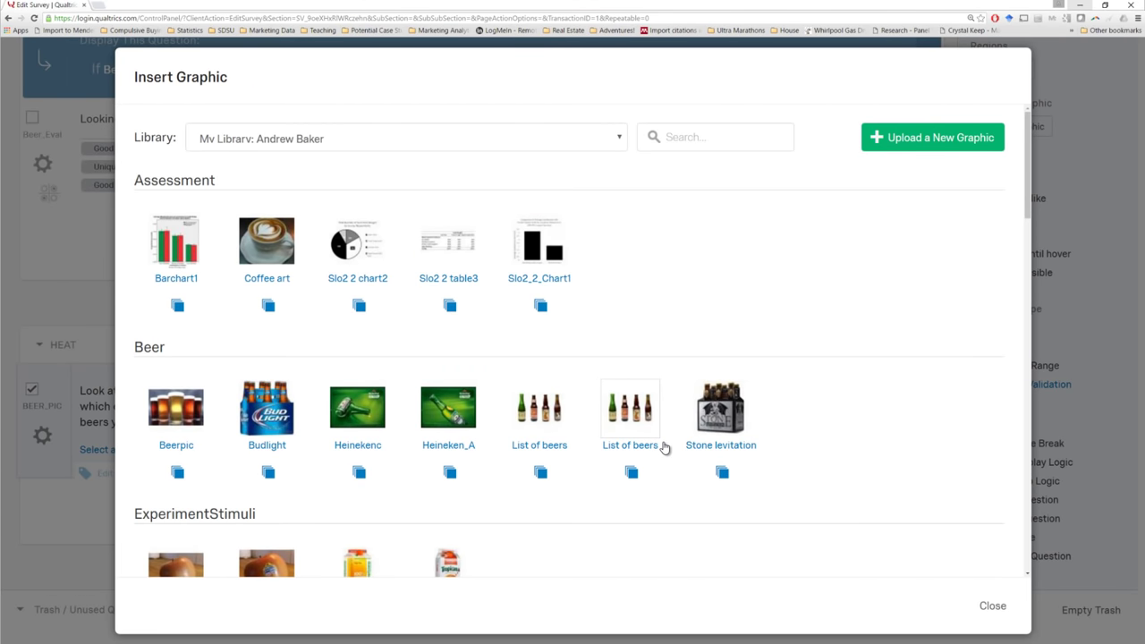
click(546, 415)
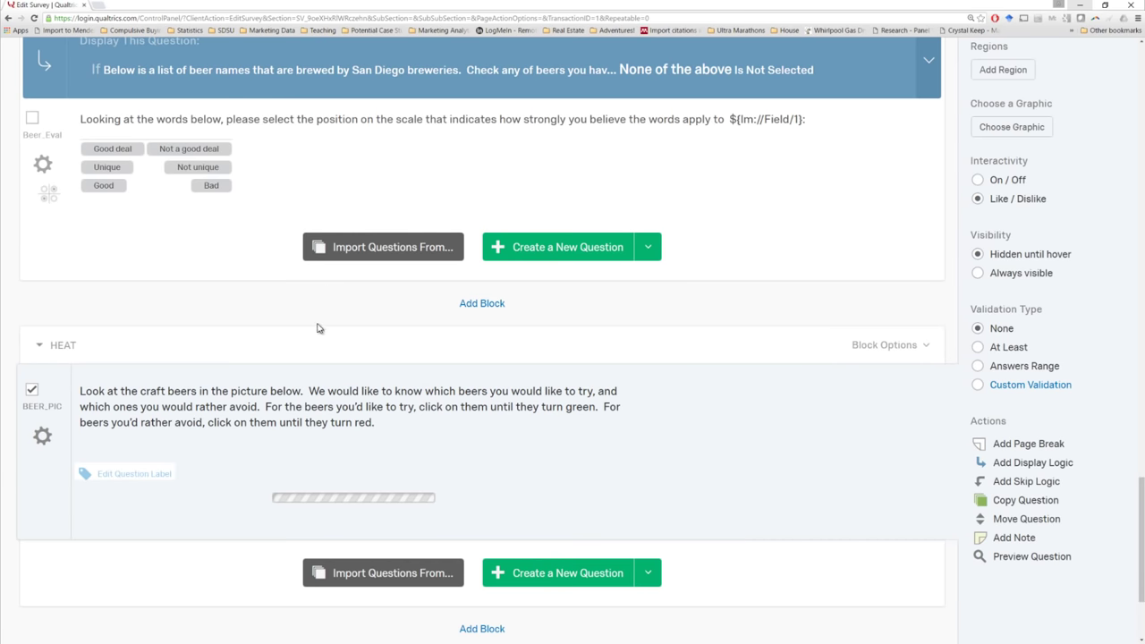
Step: Resize the first hot spot region to cover the whole first bottle and name the region Beer1
scroll(350, 374, down, 4)
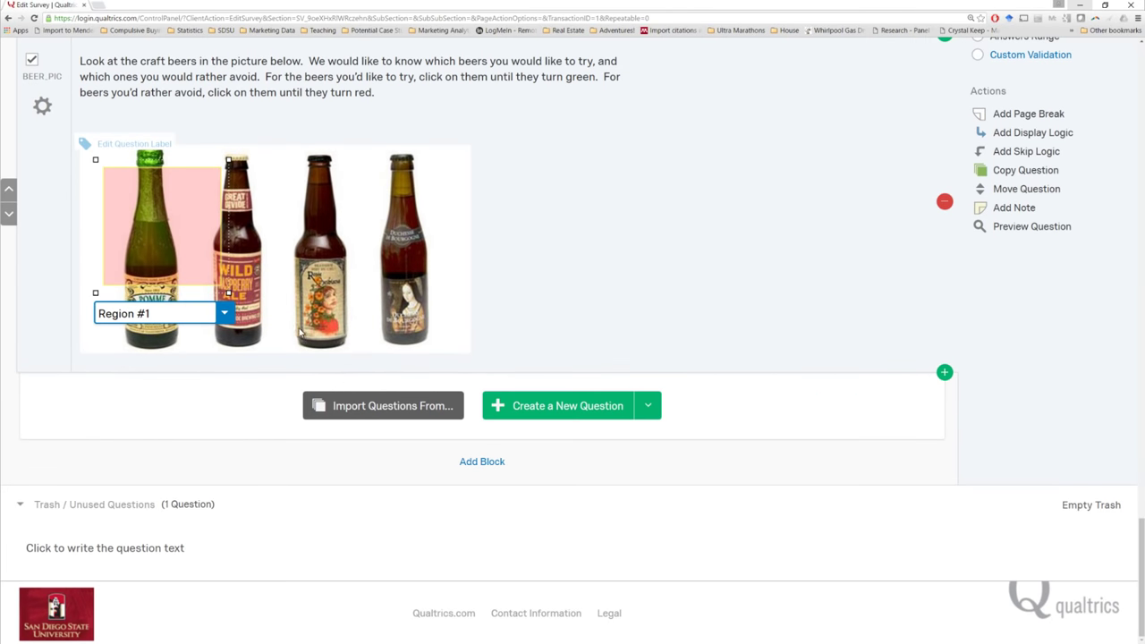
drag(96, 159, 100, 146)
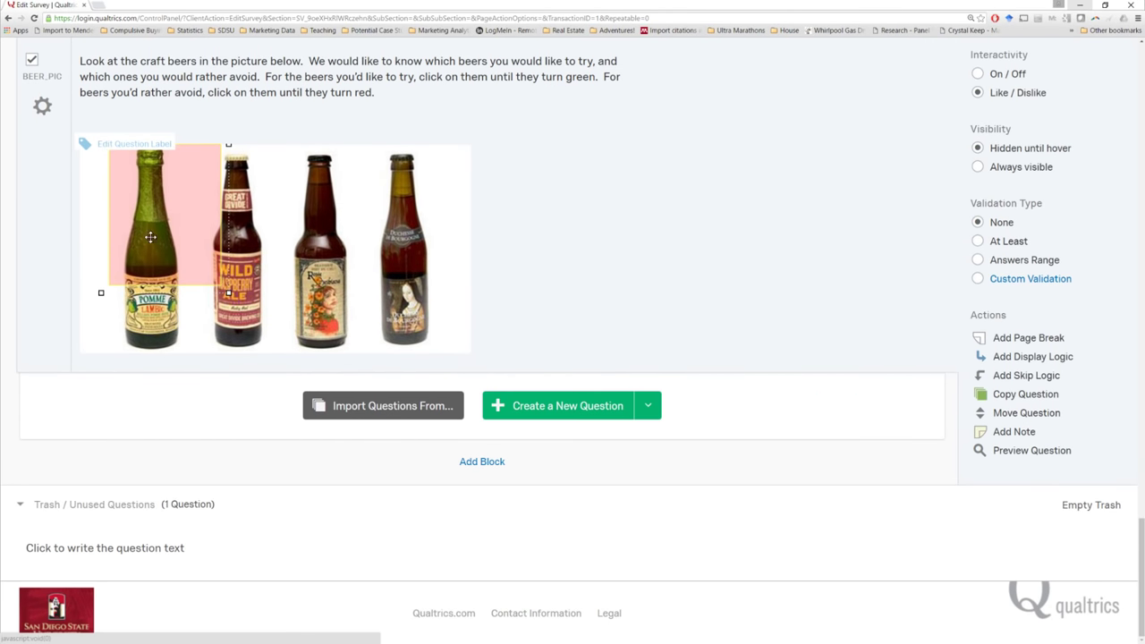
drag(228, 293, 197, 284)
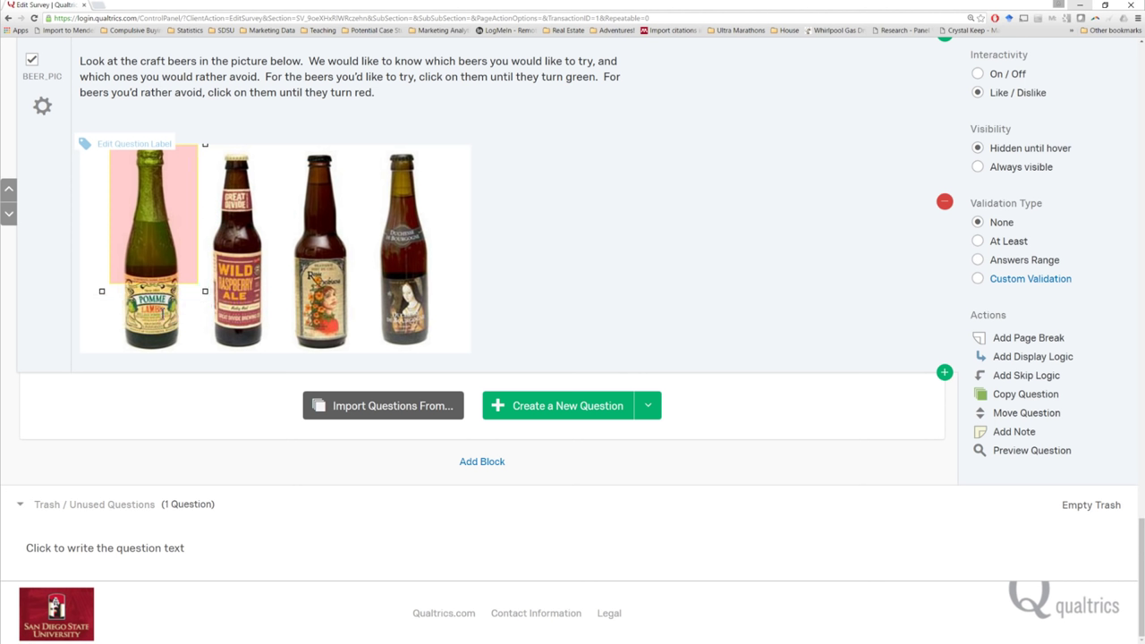
click(102, 310)
text(Beer1)
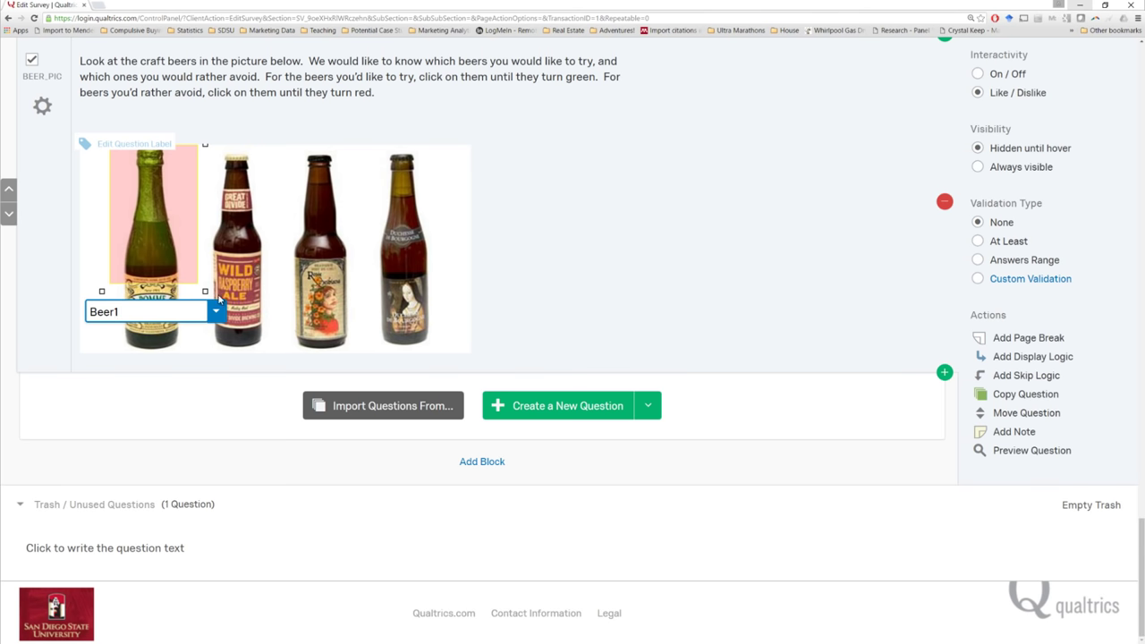
drag(205, 291, 199, 356)
Step: Clone the Beer1 region, fit the copy over the second bottle and rename it Beer2
right_click(192, 254)
click(231, 280)
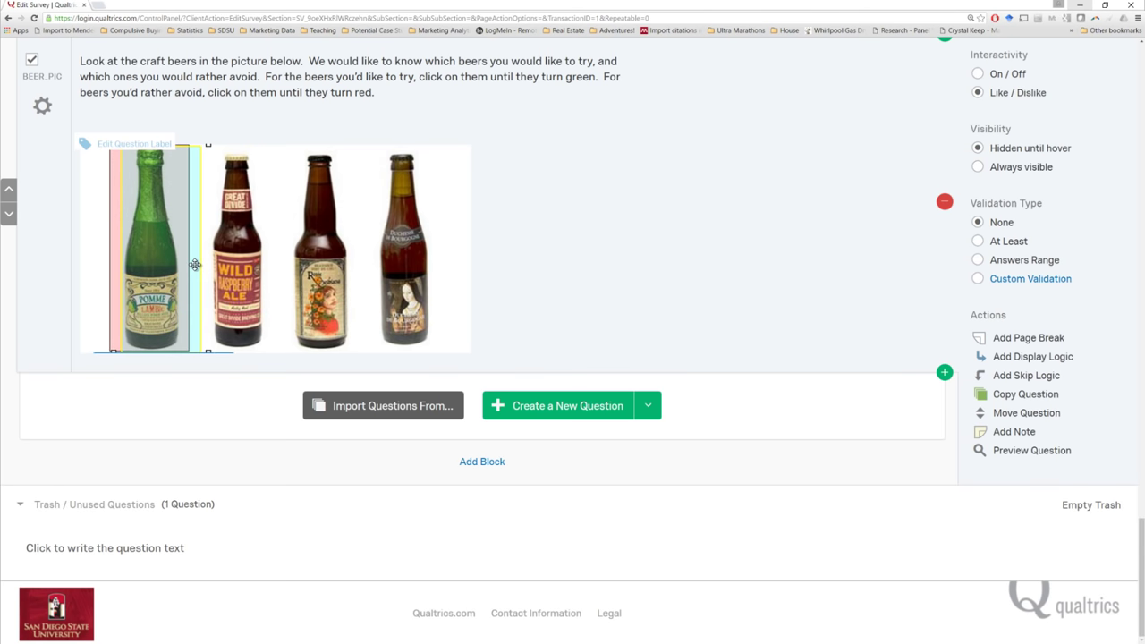
drag(161, 244, 252, 244)
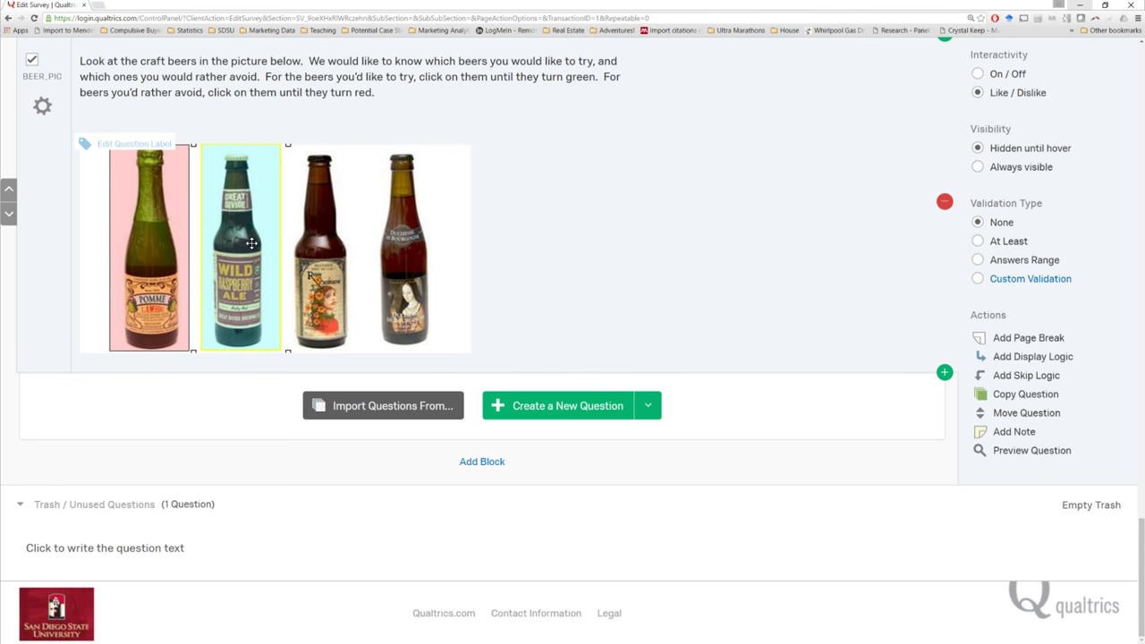
drag(287, 350, 290, 317)
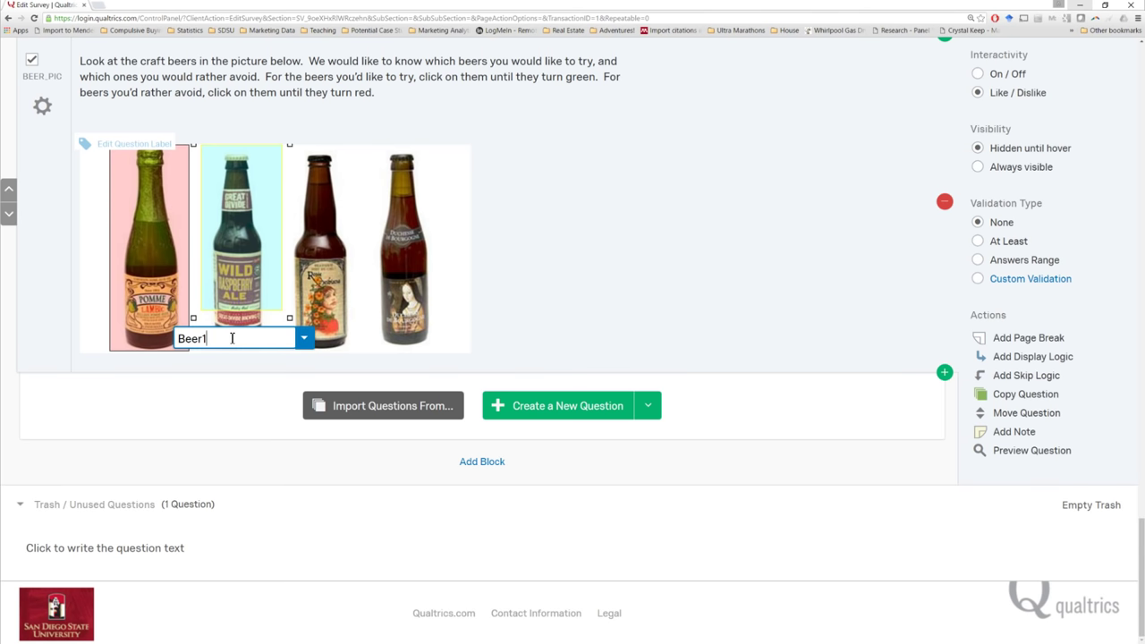
key(BackSpace)
text(2)
click(283, 360)
Step: Clone the Beer2 region and fit the copy over the third bottle
right_click(274, 304)
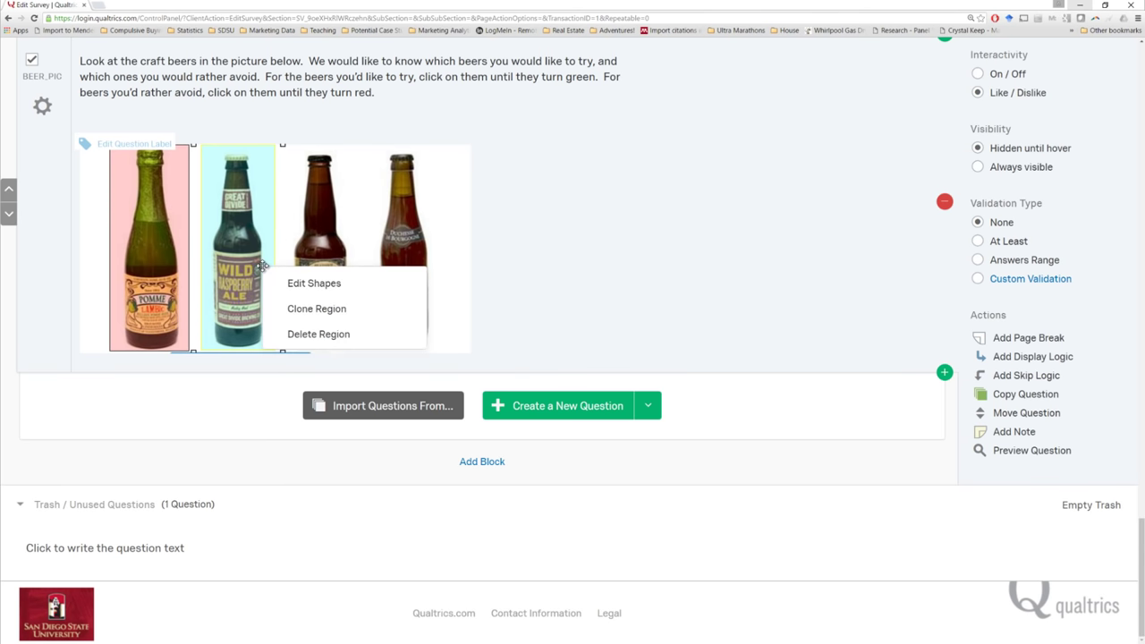
click(273, 304)
drag(245, 244, 329, 244)
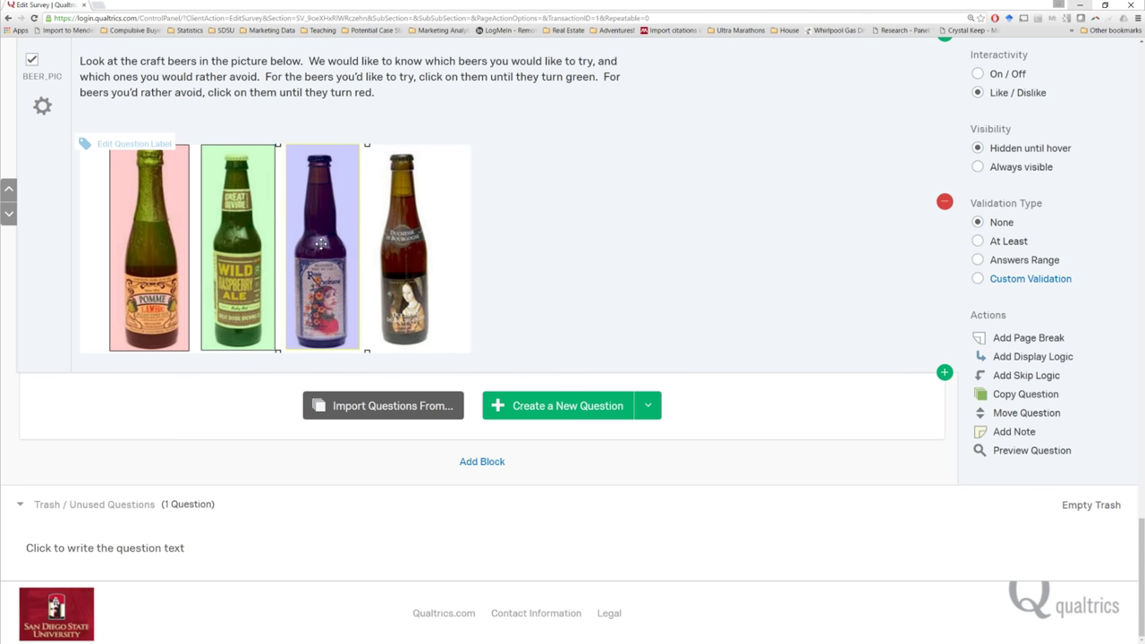
mouse_move(365, 351)
mouse_down()
mouse_move(367, 283)
mouse_move(358, 340)
mouse_up()
Step: Clone the third bottle's region and fit the copy over the fourth bottle
right_click(344, 268)
click(375, 302)
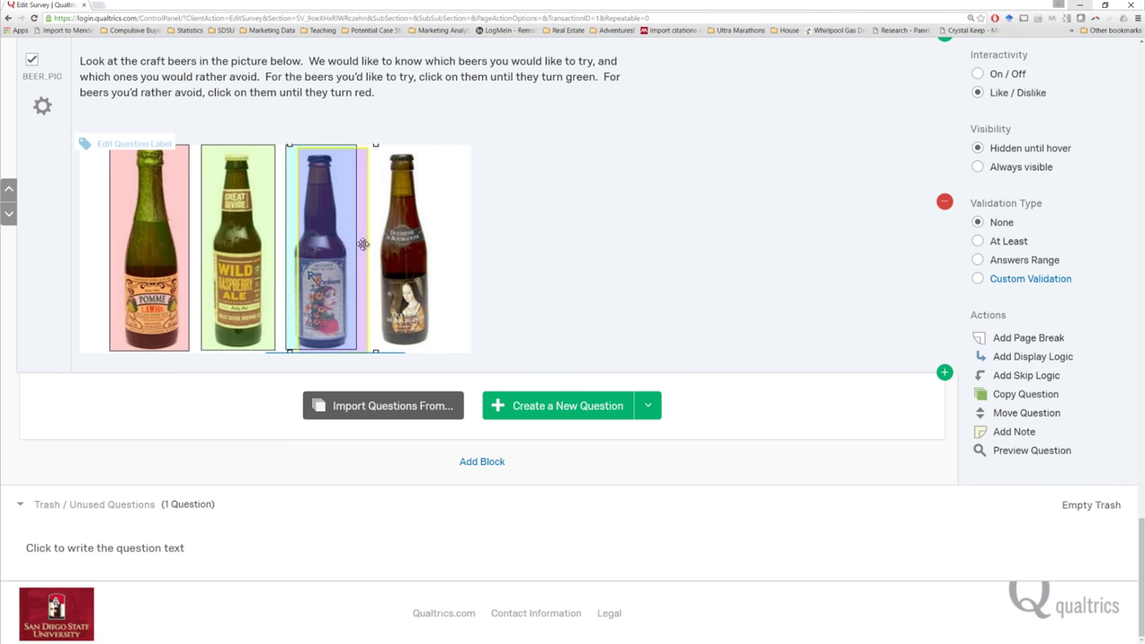
drag(354, 251, 441, 251)
mouse_move(441, 350)
mouse_down()
mouse_move(441, 316)
mouse_move(446, 352)
mouse_up()
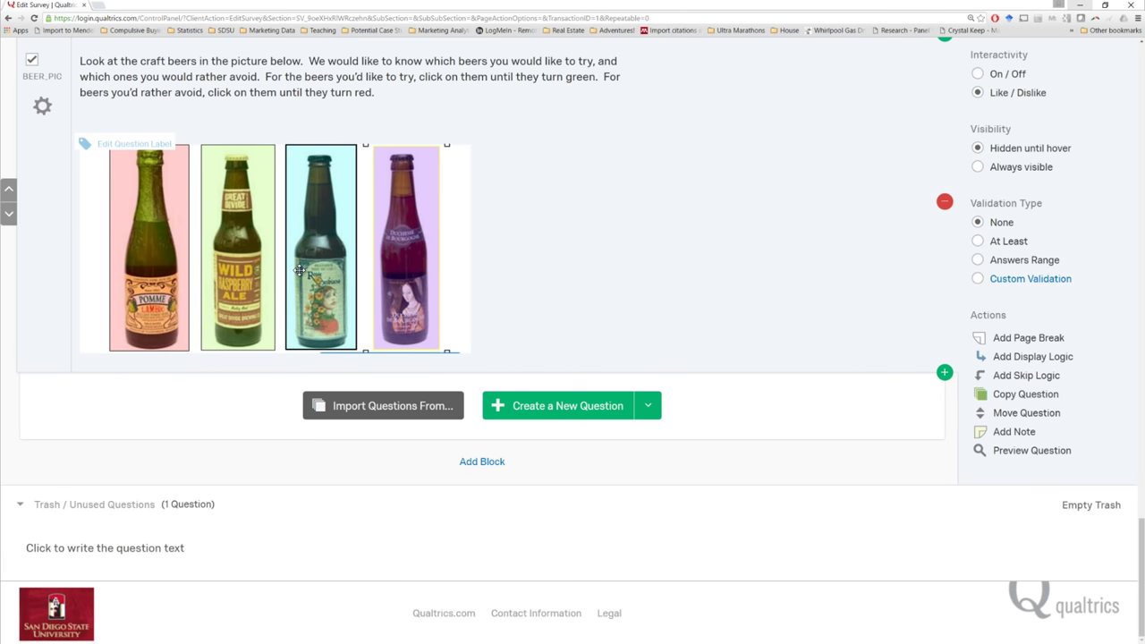
scroll(851, 289, up, 1)
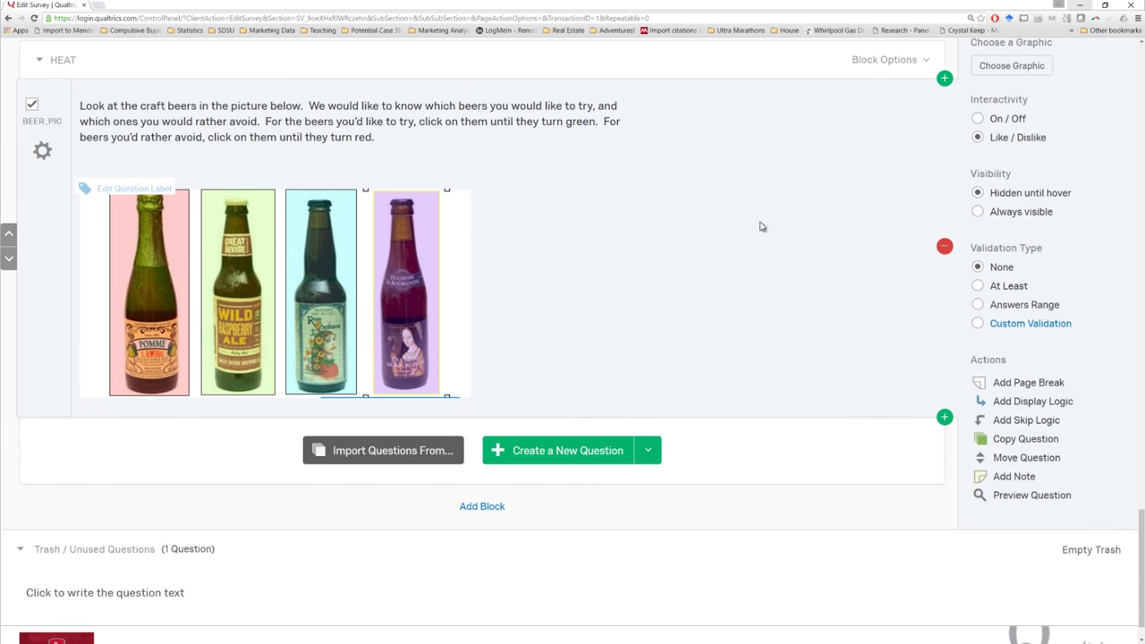
scroll(979, 400, up, 3)
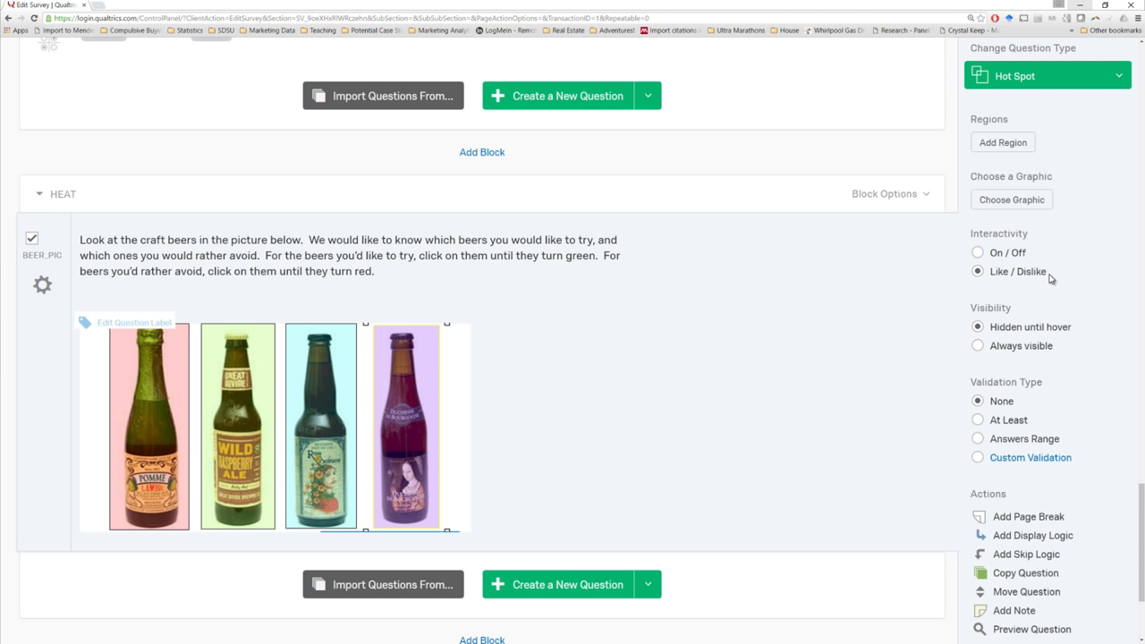
Step: Preview the HEAT block and try out the like/dislike marking on the second, fourth and third bottles
scroll(1045, 407, down, 1)
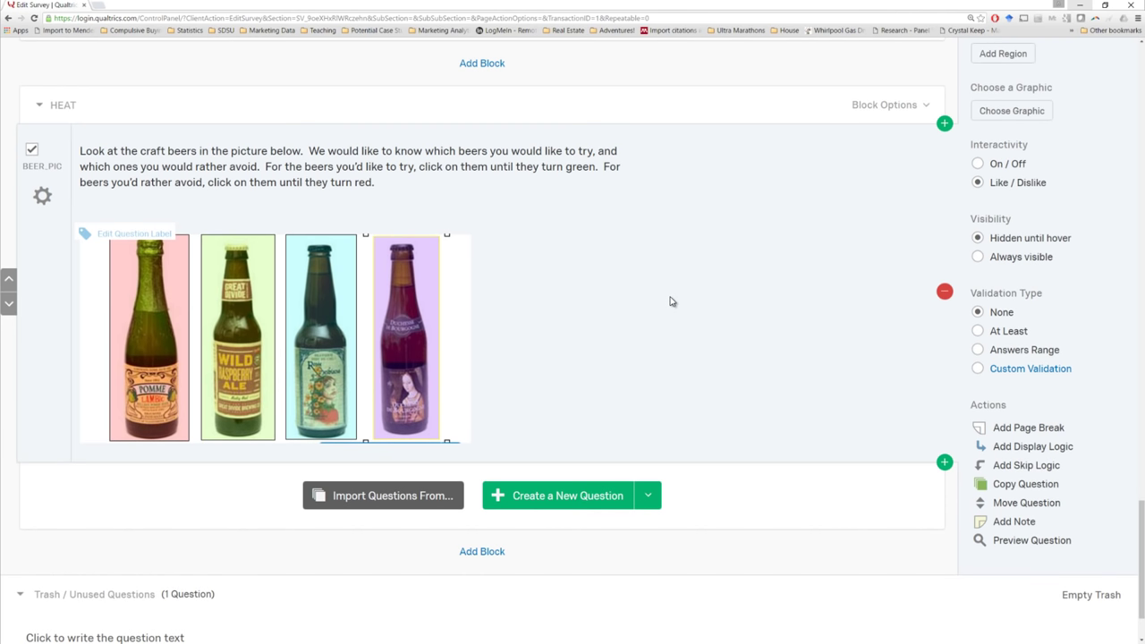
scroll(671, 302, up, 1)
click(870, 148)
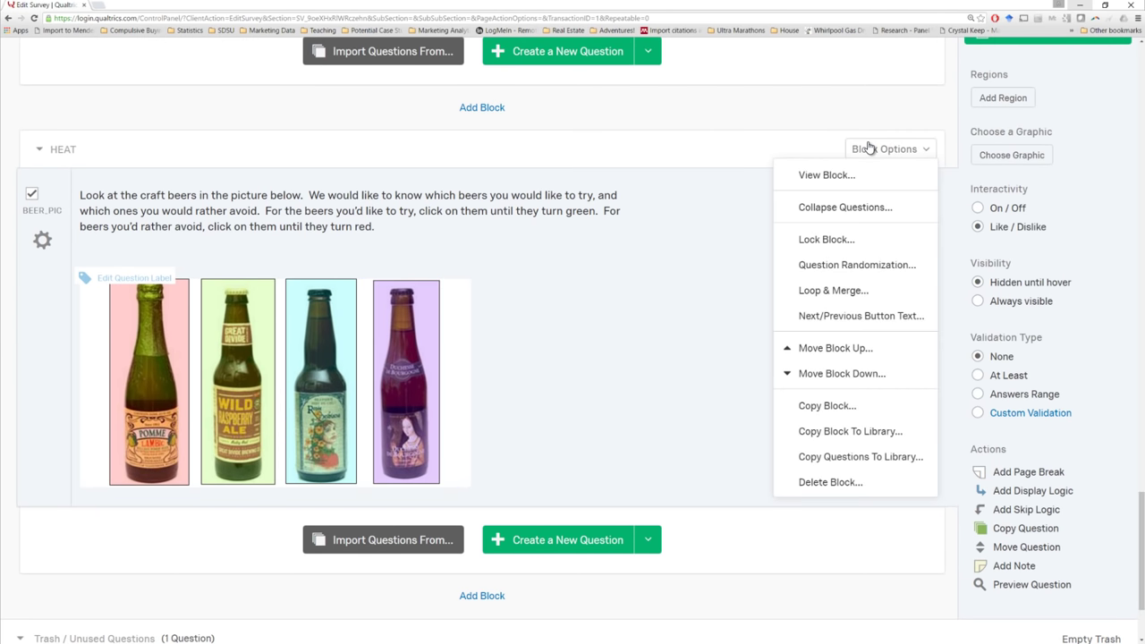
click(827, 175)
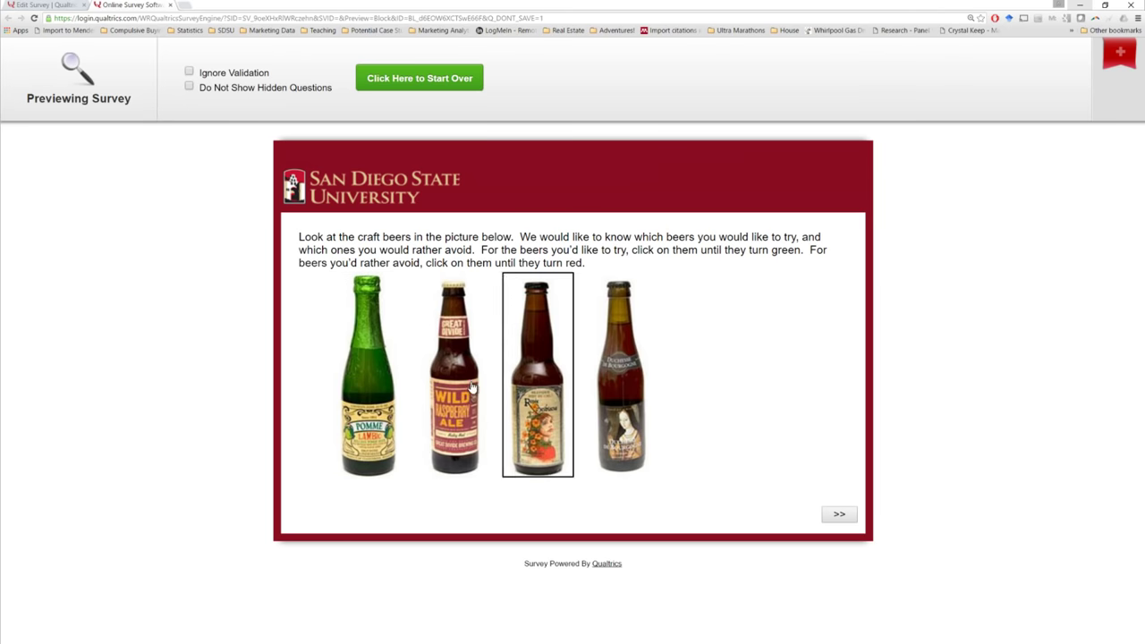
click(463, 383)
click(633, 407)
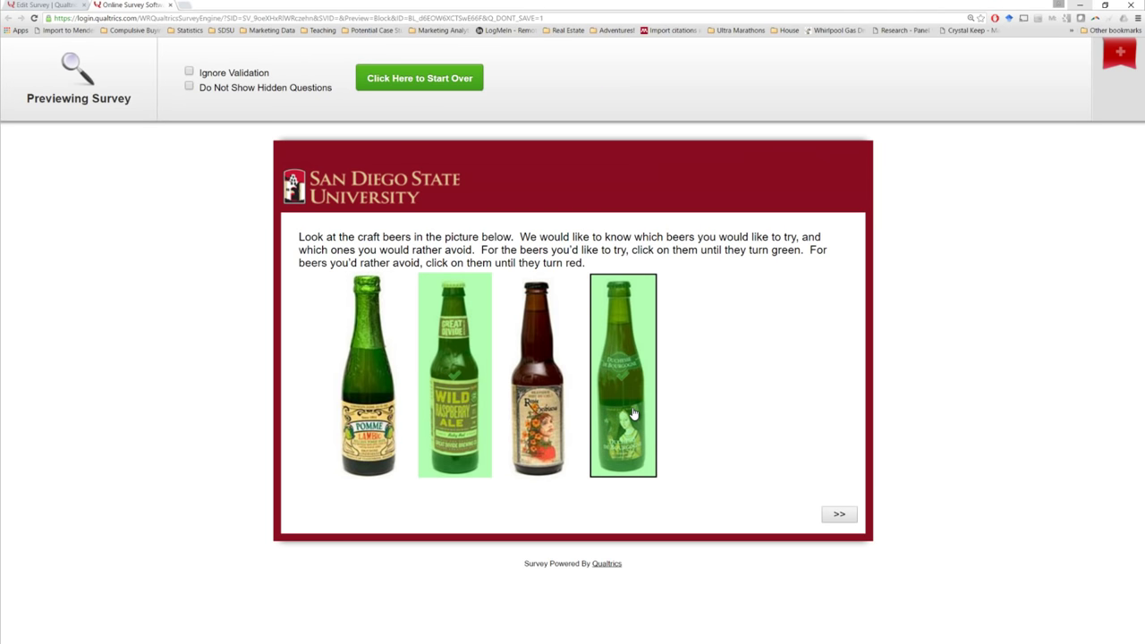
click(520, 389)
click(521, 389)
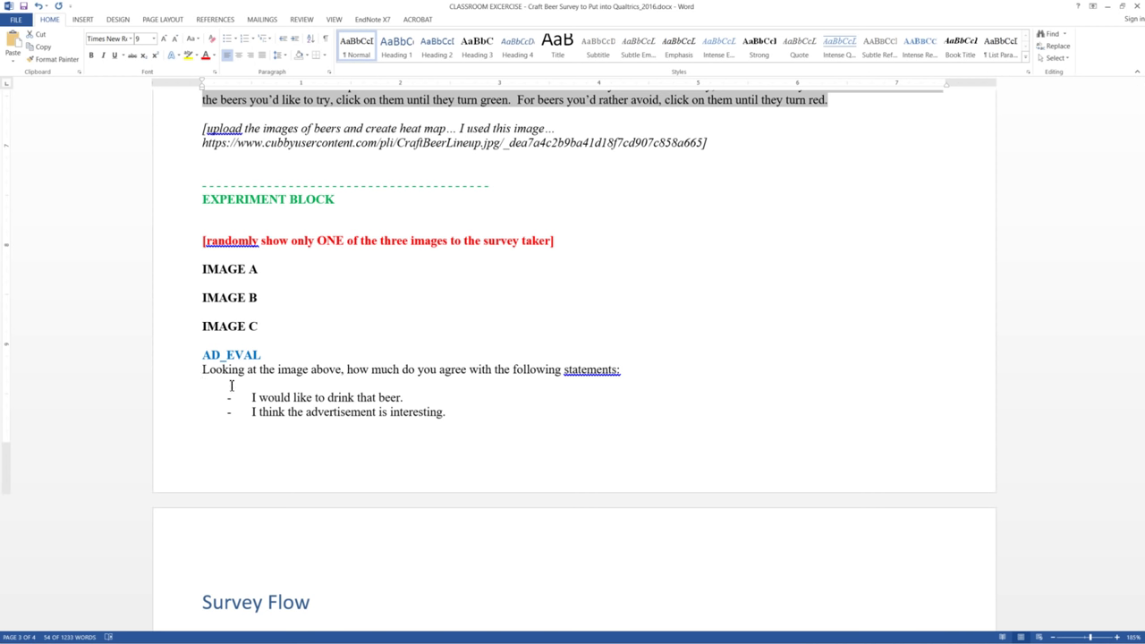
Step: Copy the AD_EVAL question with its two statements from the Word document, and add a block named EXPERIMENT to the Qualtrics survey
drag(260, 412, 204, 359)
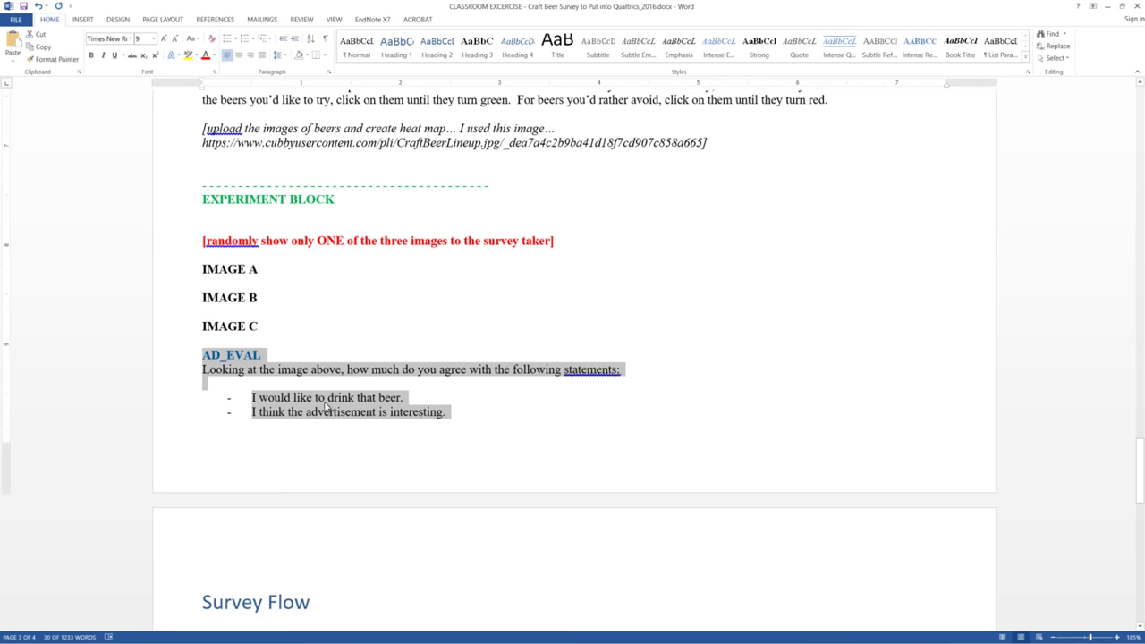
key(super+Tab)
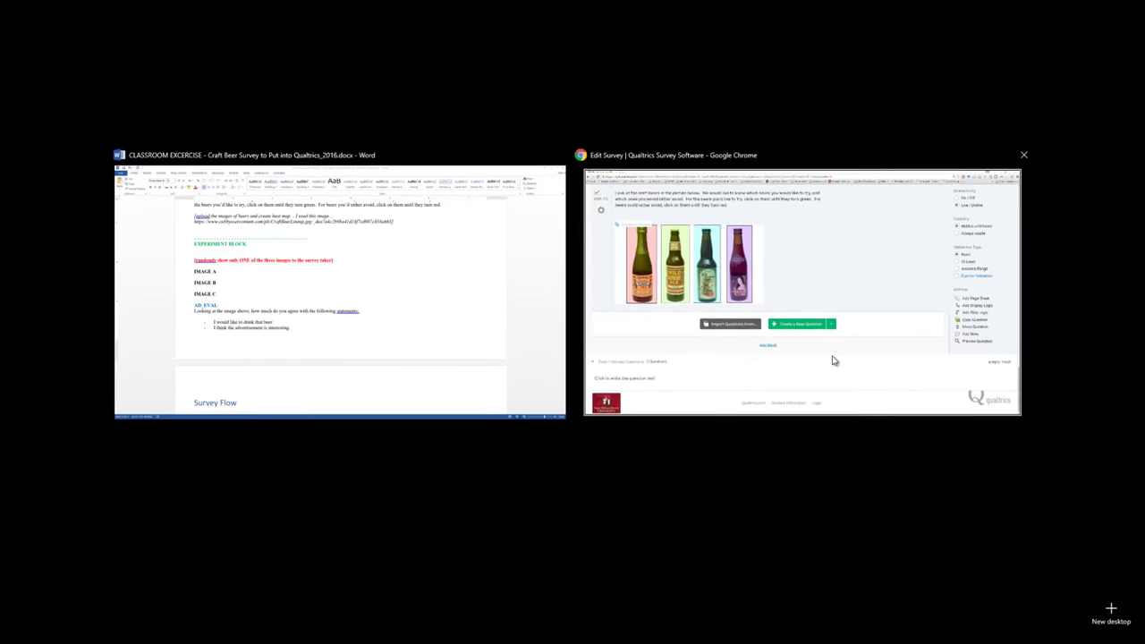
click(831, 358)
click(481, 461)
click(74, 504)
text(EXPERIMENT)
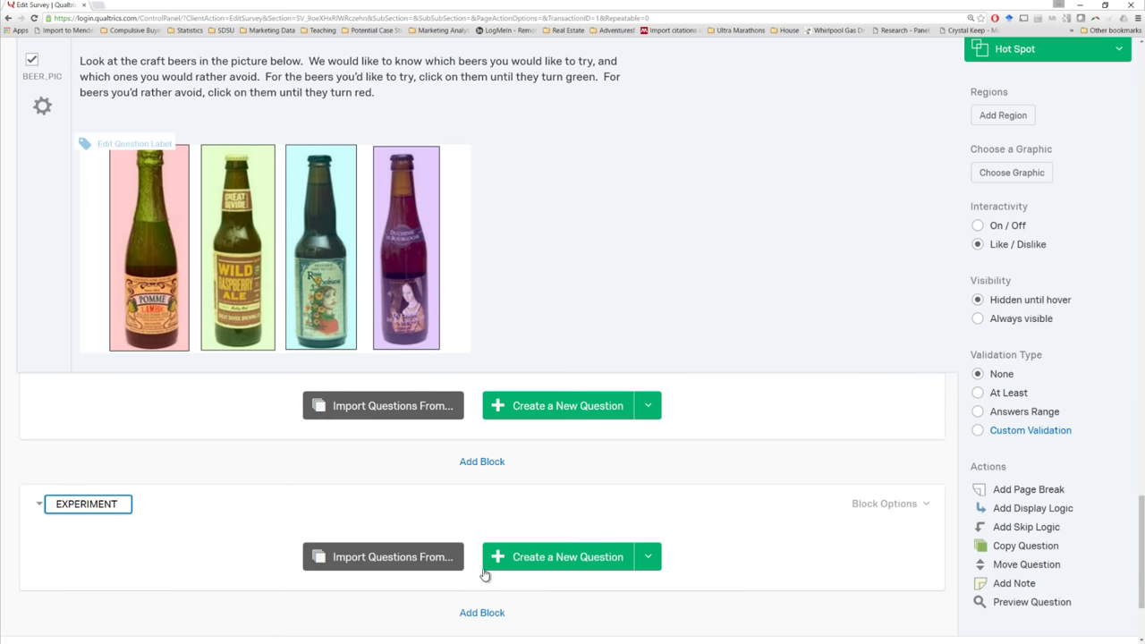
Step: Create a new question in the EXPERIMENT block and change its type to Matrix Table
scroll(483, 573, down, 2)
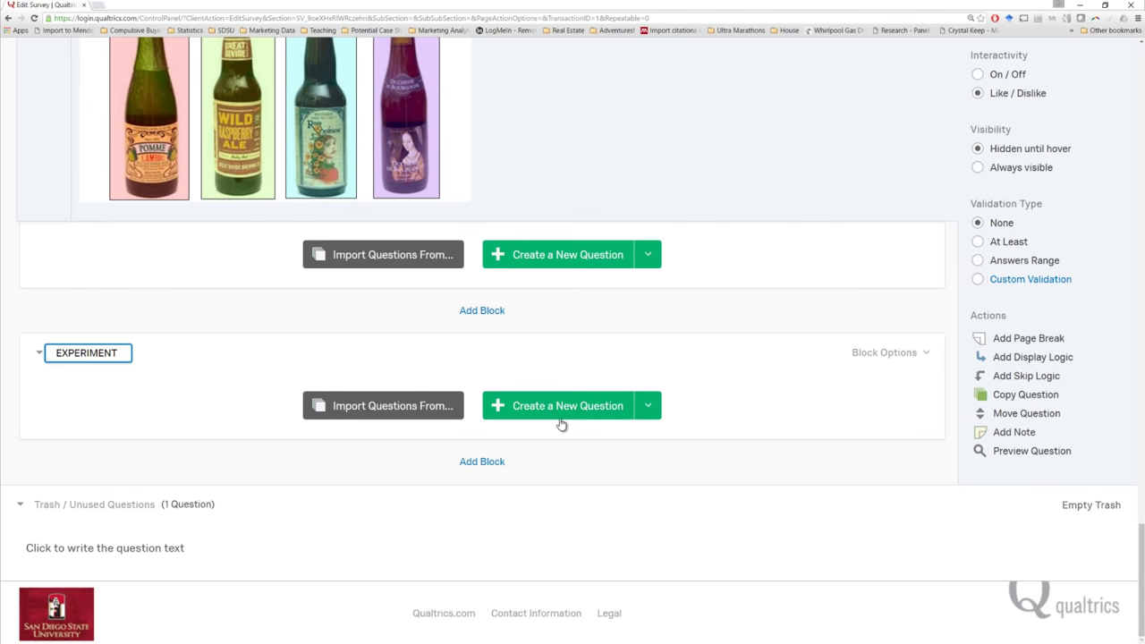
click(564, 409)
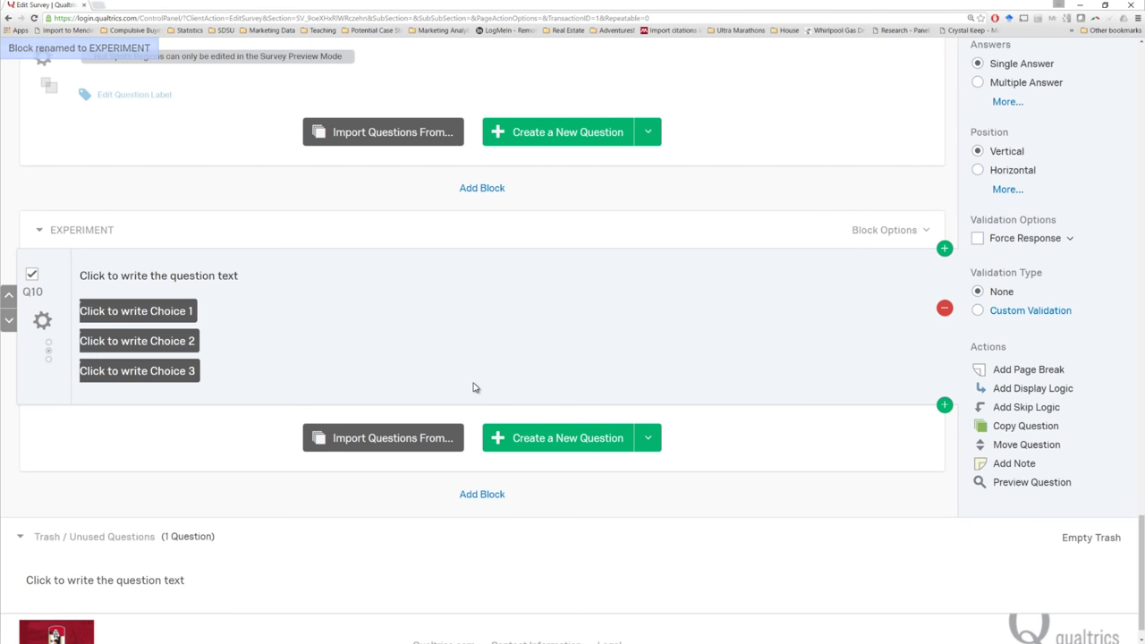
scroll(524, 376, up, 1)
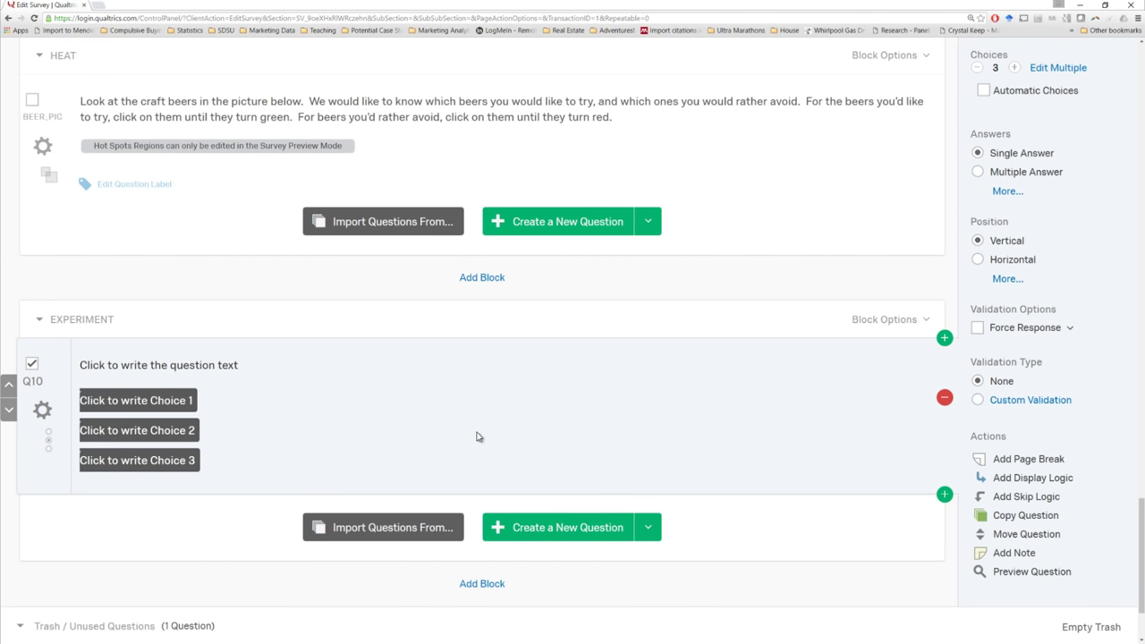
scroll(475, 435, up, 2)
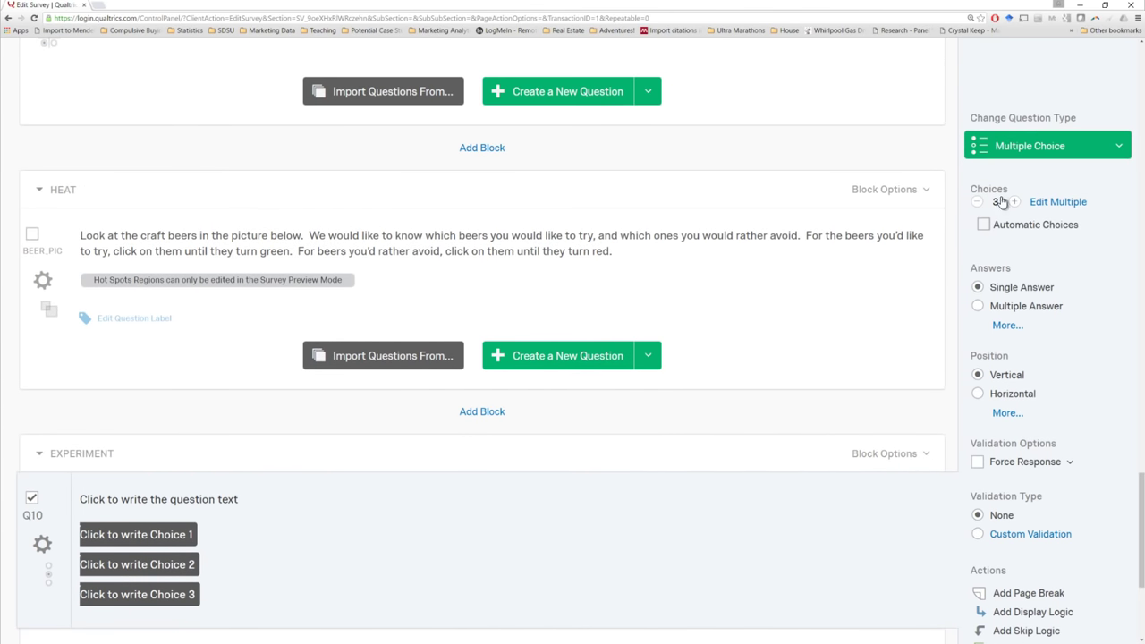
click(984, 157)
click(850, 195)
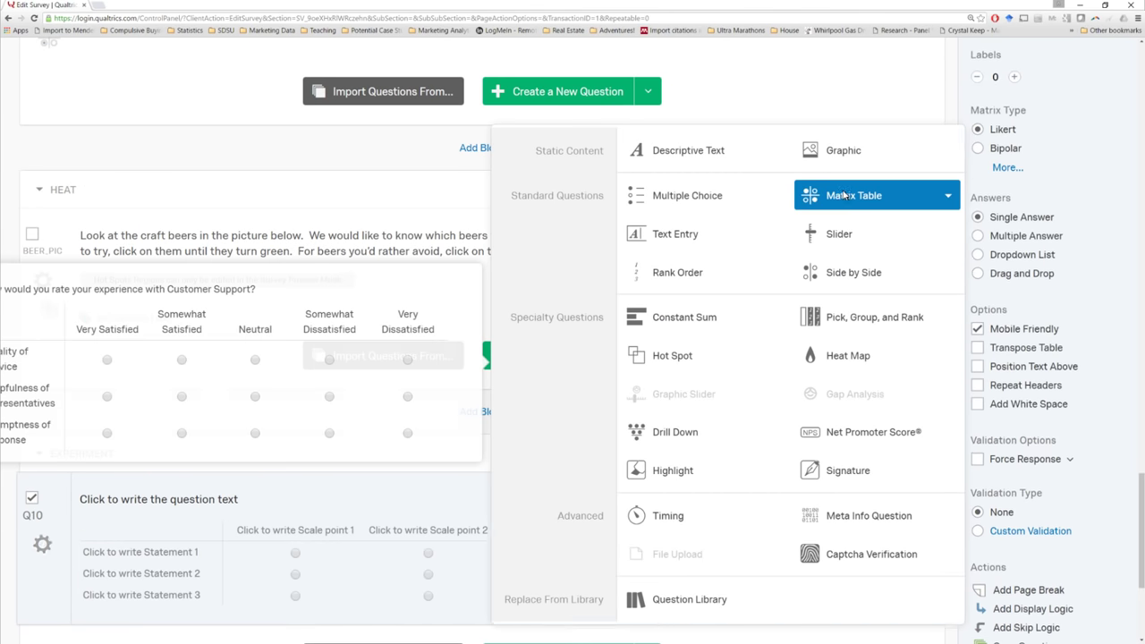
Step: Paste the copied text as the matrix question's text, keeping only "Looking at the image above, how much do you agree with the following statements:"
click(226, 502)
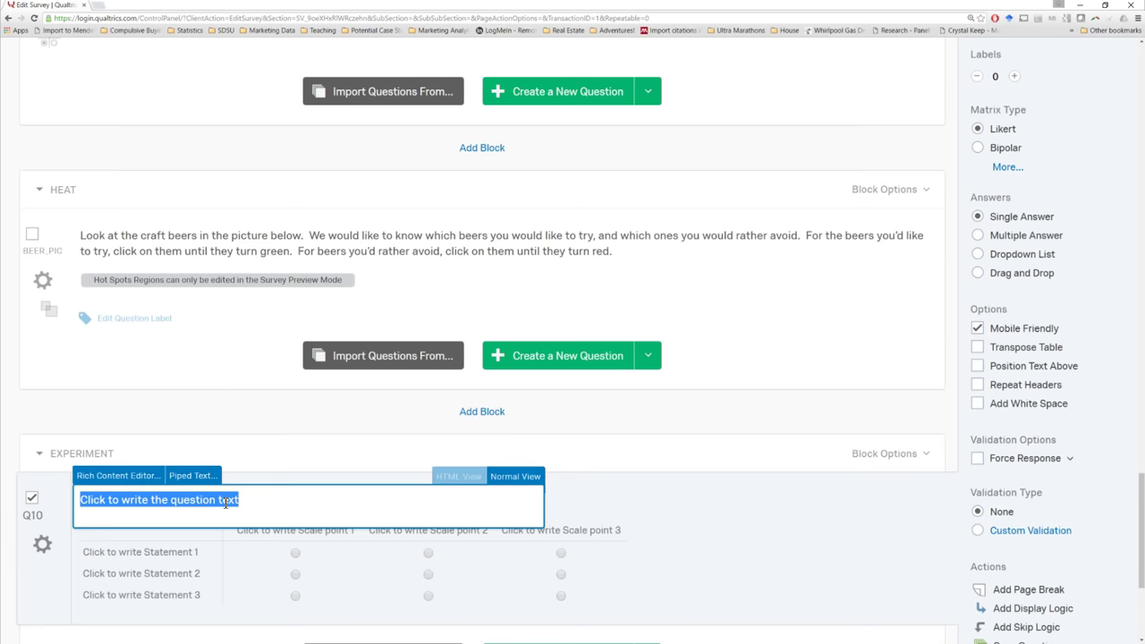
text(AD_EVAL Looking at the image above, how much do you agree with the following statements:  -	I would like to drink that beer. -	I think the advertisement is interesting.)
drag(131, 499, 61, 503)
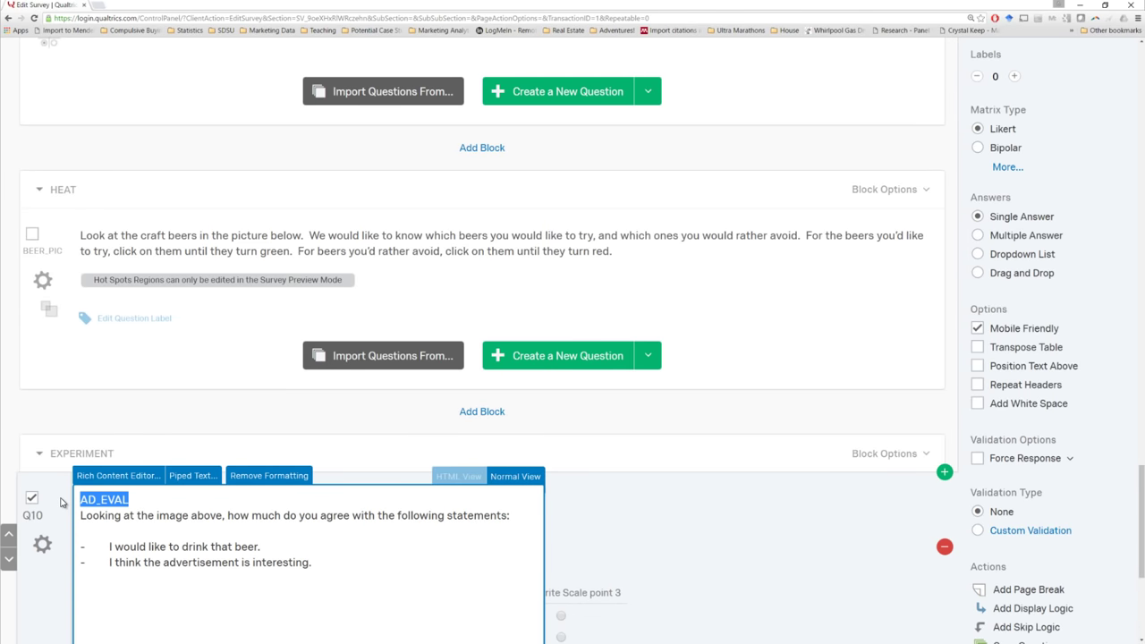
key(Delete)
key(Delete)
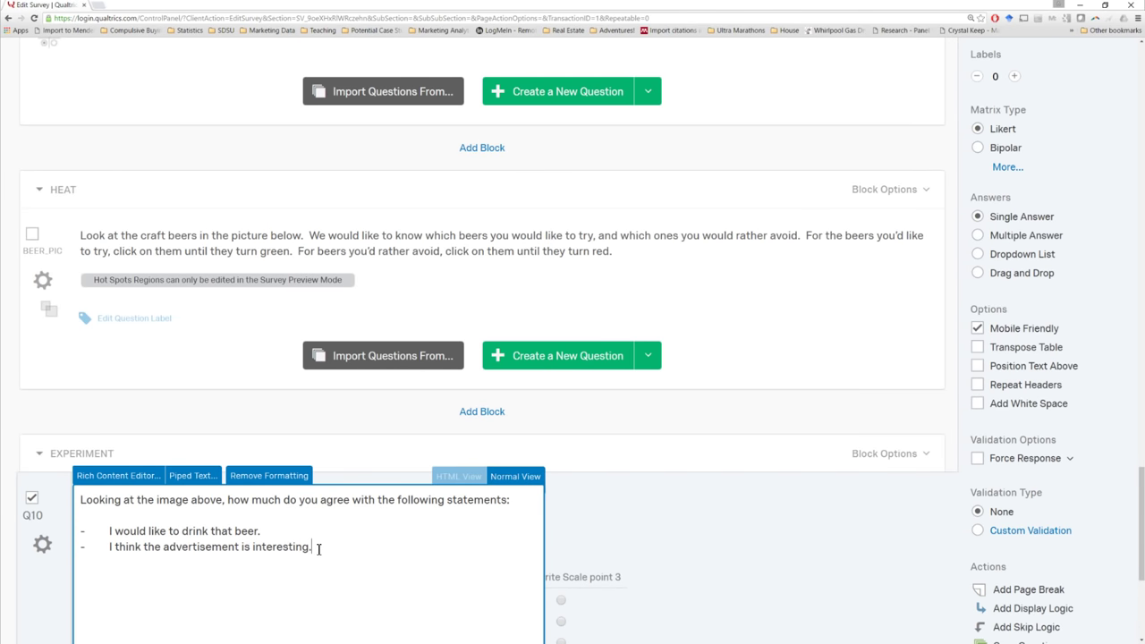
drag(312, 548, 79, 530)
key(ctrl+c)
key(BackSpace)
key(BackSpace)
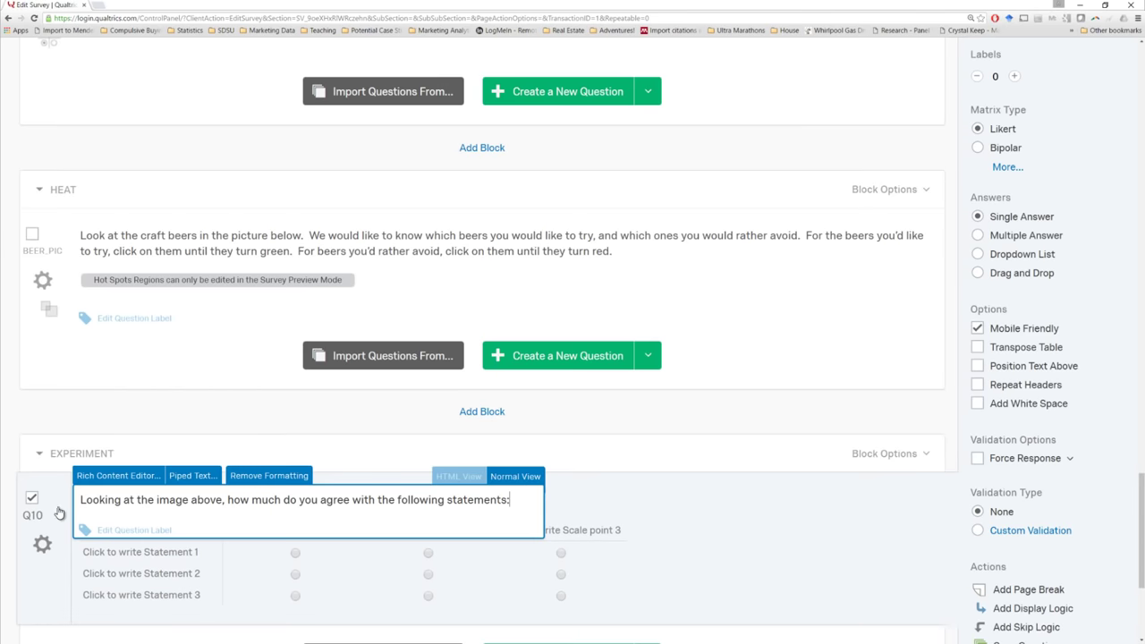
Step: Rename the matrix question as AD_EVAL
click(36, 516)
text(AD_EVAL)
key(Return)
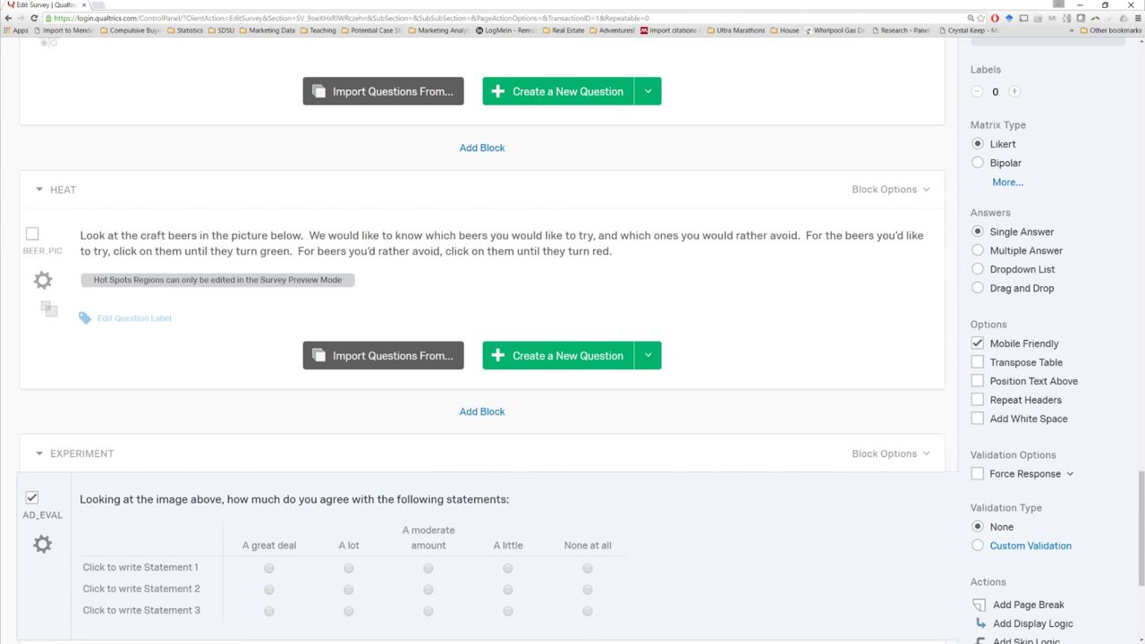
Step: Replace AD_EVAL's statements with "I would like to drink that beer." and "I think the advertisement is interesting." from the Word document
key(alt+Tab)
drag(447, 416, 226, 401)
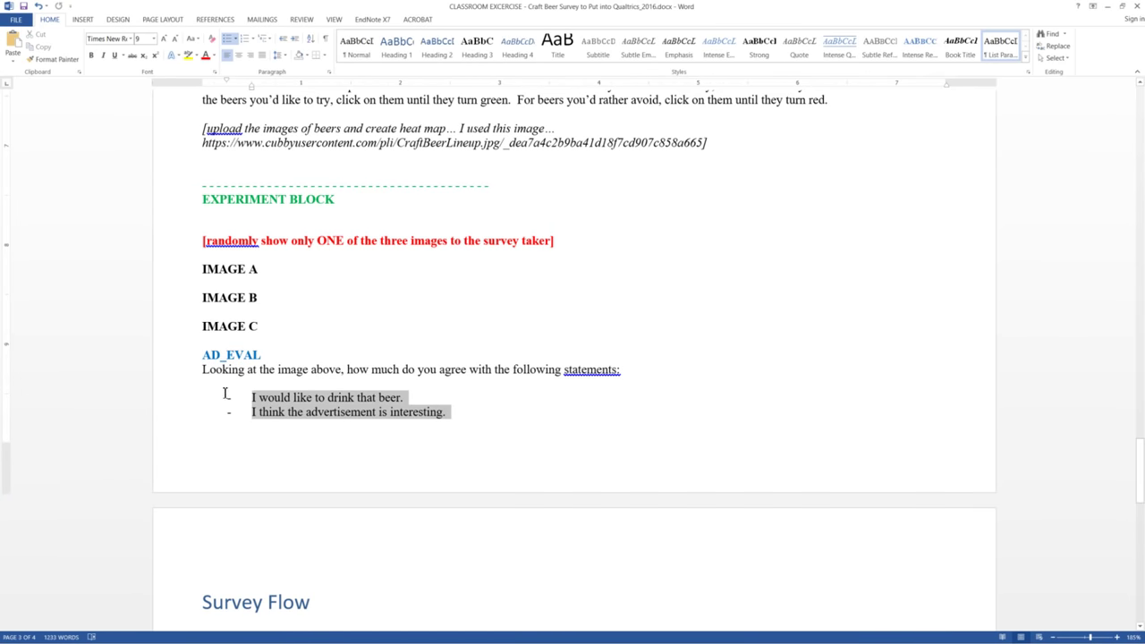
key(alt+Tab)
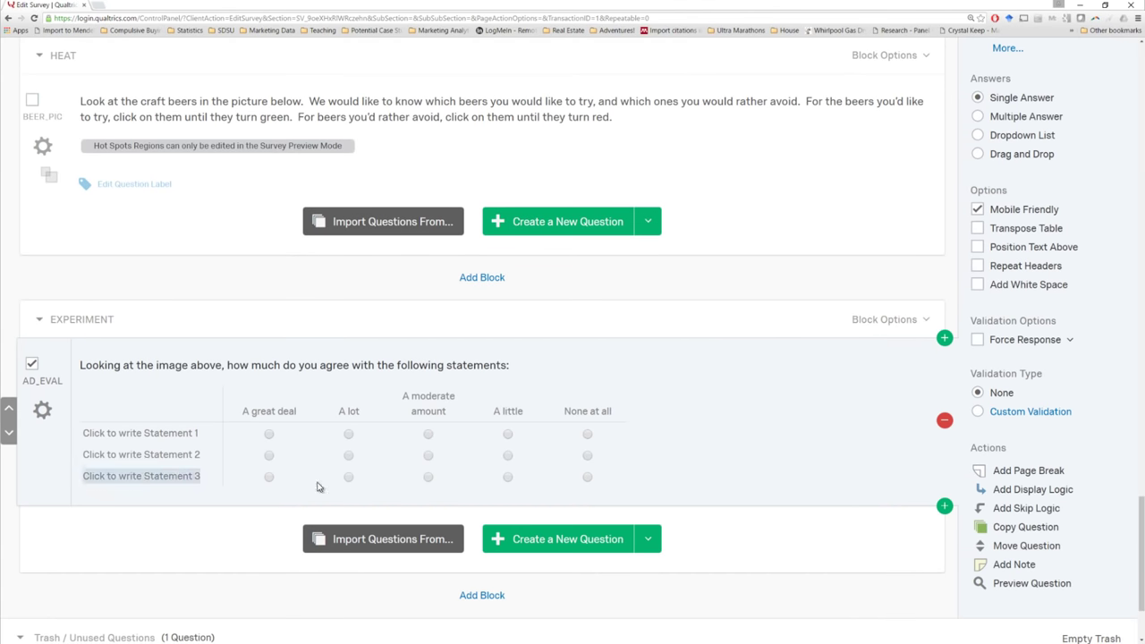
scroll(316, 487, up, 4)
click(1038, 91)
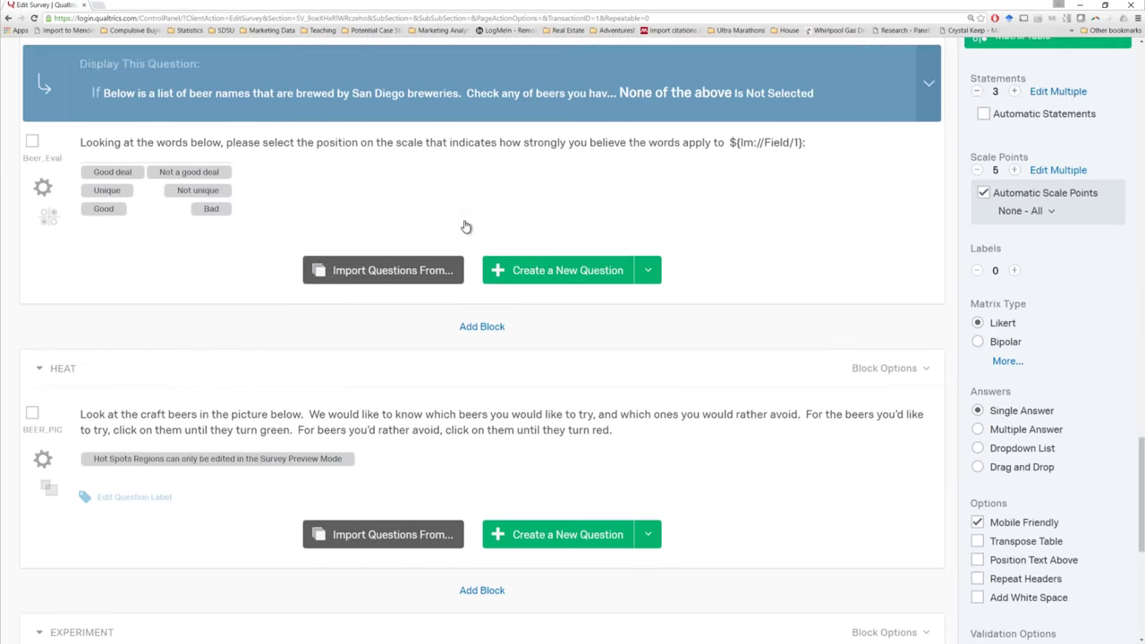
key(ctrl+a)
key(ctrl+v)
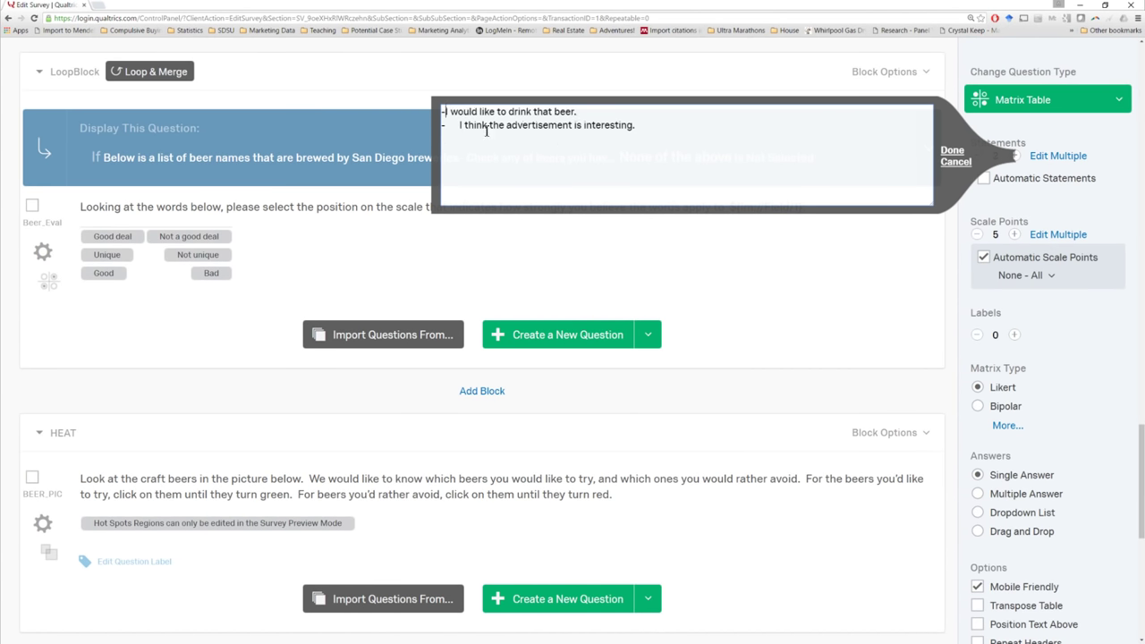
click(952, 150)
scroll(564, 426, down, 5)
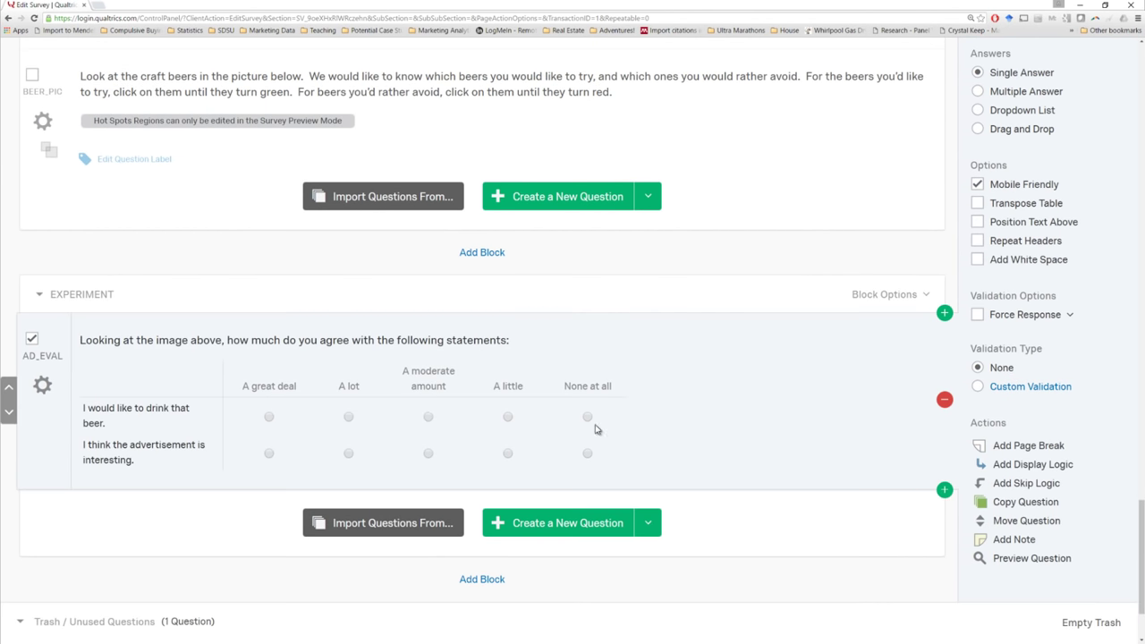
Step: Set AD_EVAL's automatic scale points to Disagree - Agree
scroll(799, 431, up, 4)
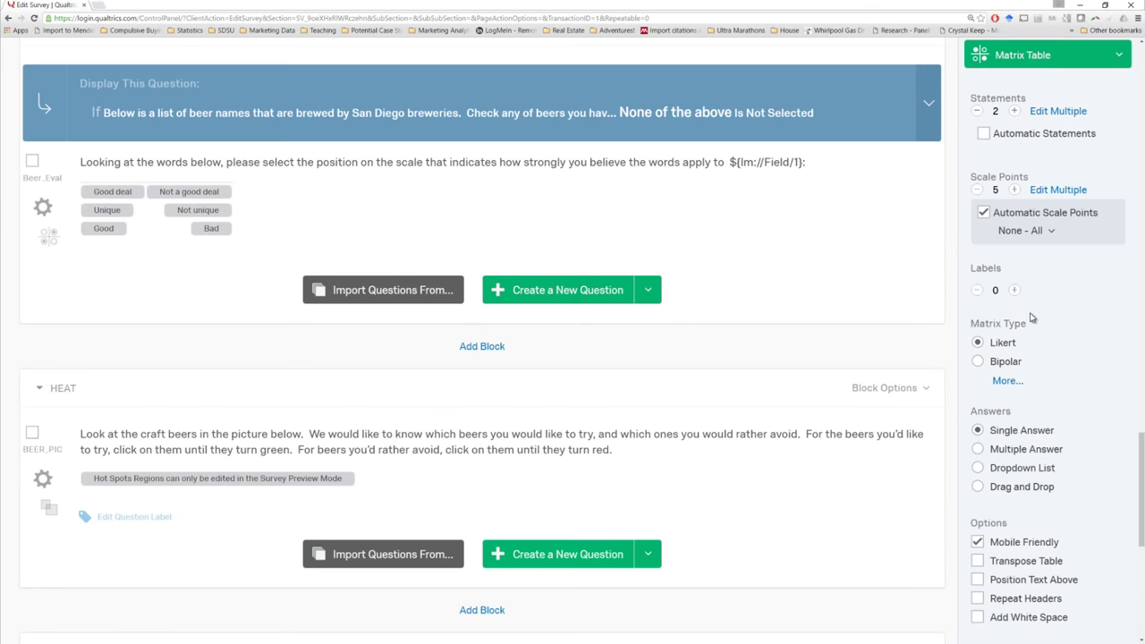
click(1026, 232)
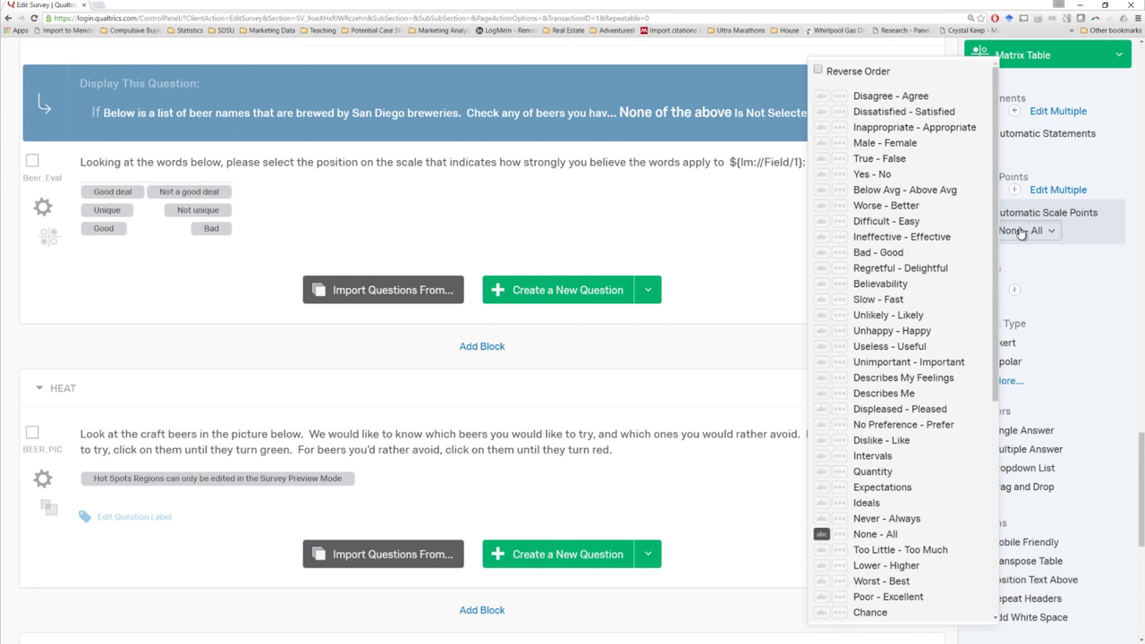
click(891, 98)
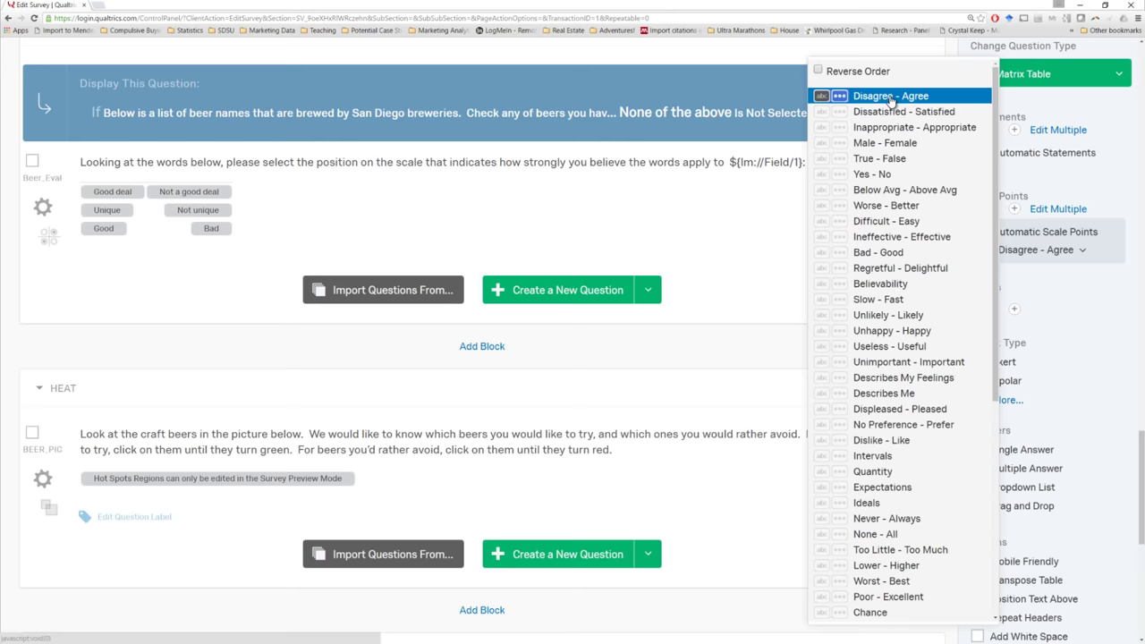
scroll(510, 347, down, 5)
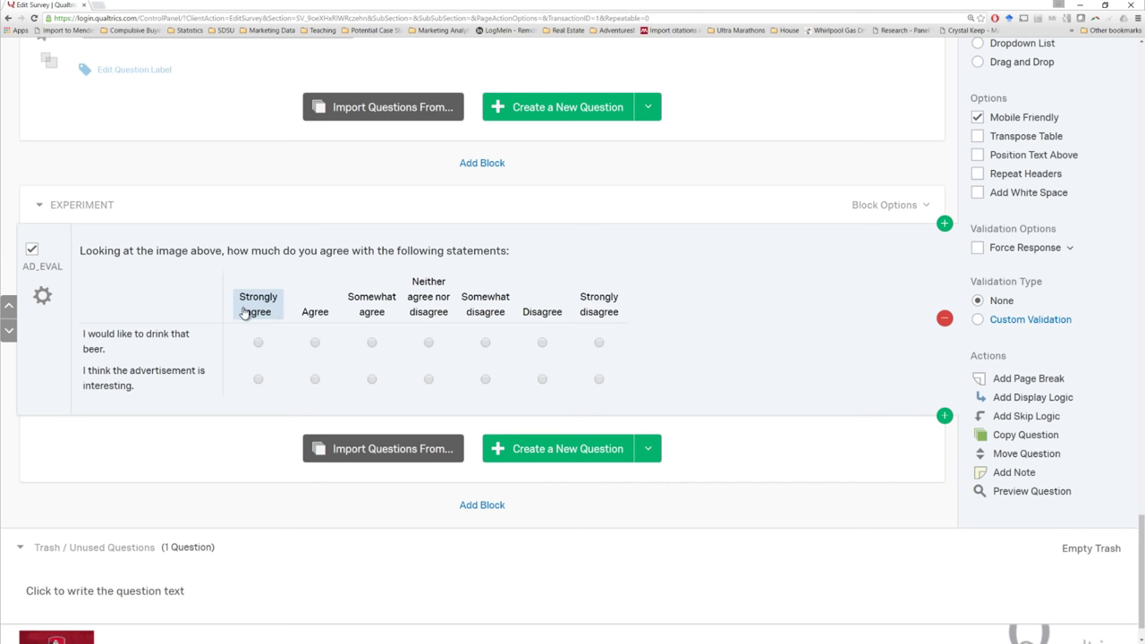
Step: Recode AD_EVAL's scale values in descending order, from 7 for Strongly agree to 1 for Strongly disagree
click(43, 296)
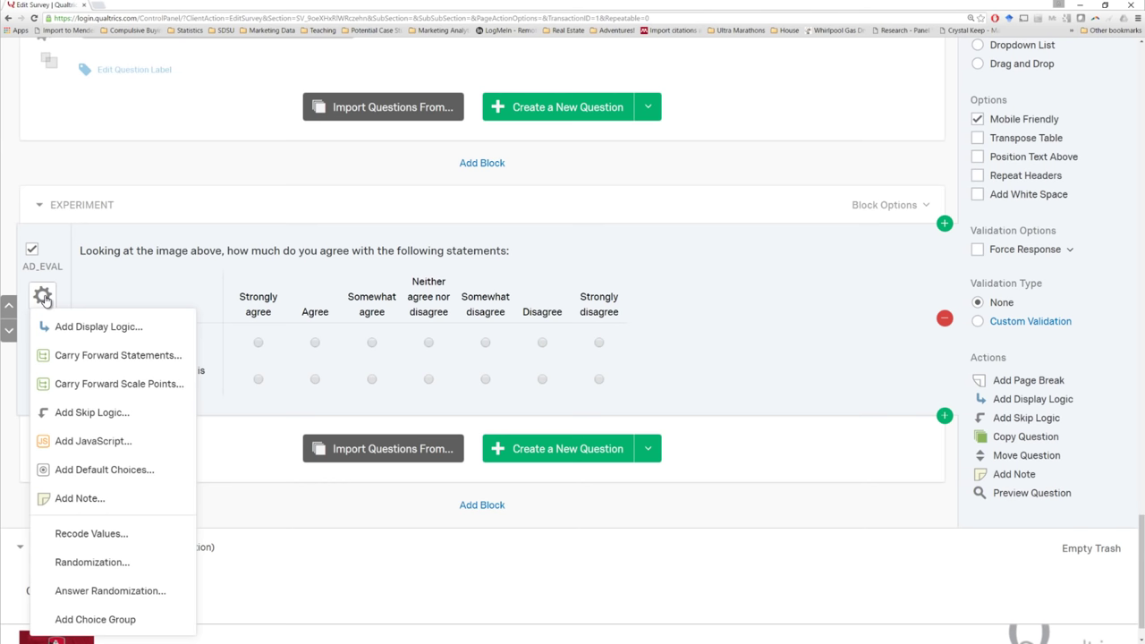
click(84, 535)
click(114, 301)
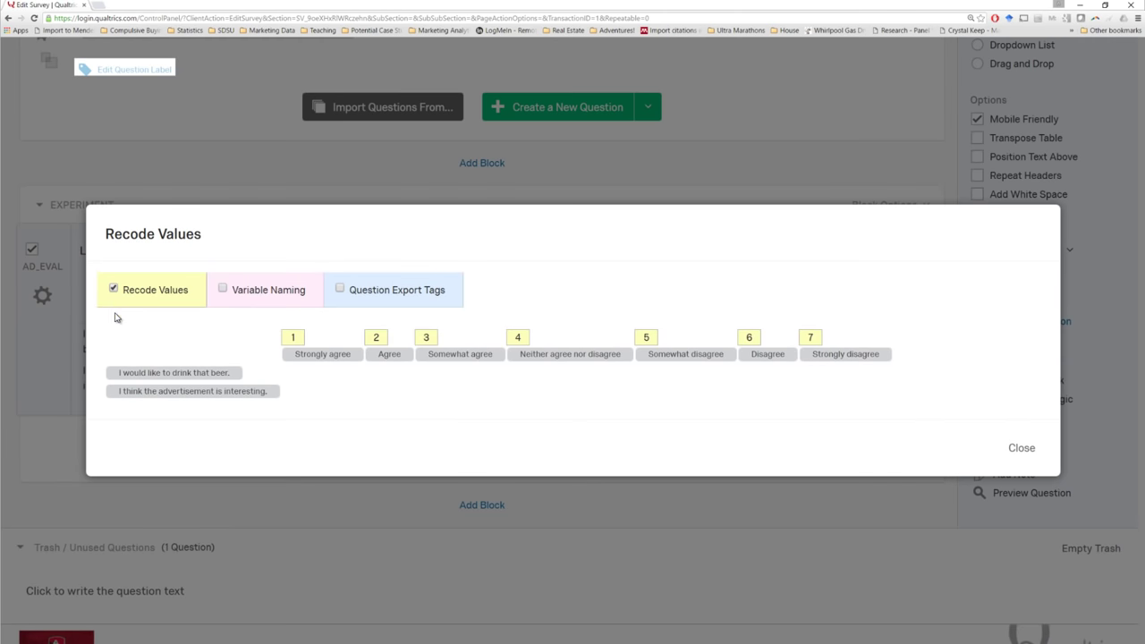
click(304, 336)
click(379, 337)
text(6)
click(416, 339)
text(5)
click(647, 336)
text(3)
click(749, 337)
text(2)
click(813, 340)
text(1)
click(1019, 447)
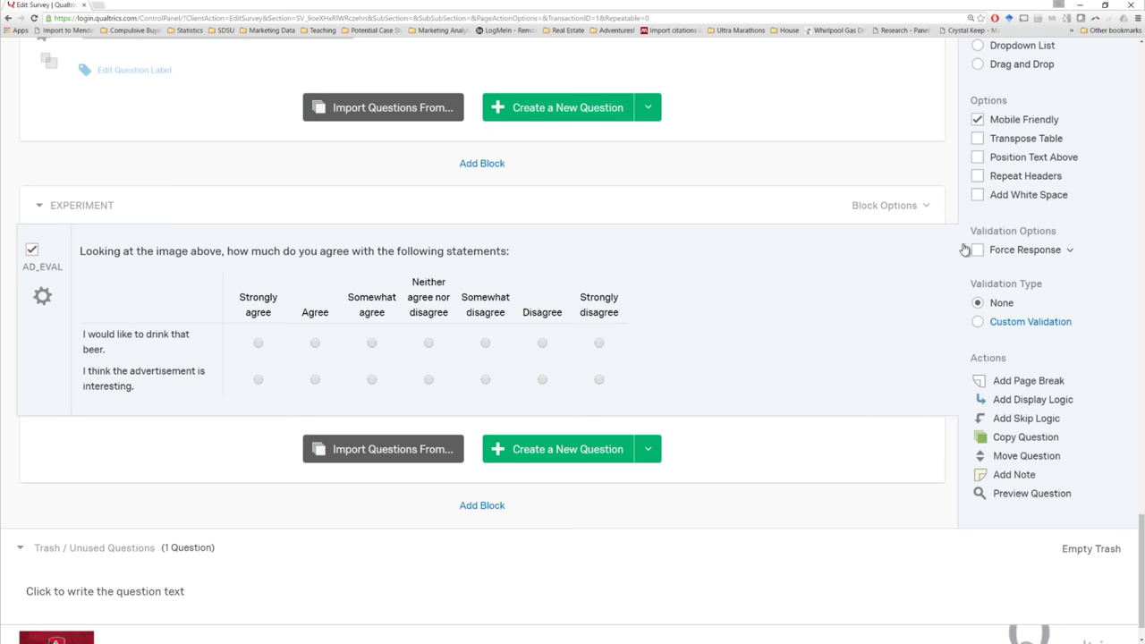
Step: Add a Descriptive Text question above AD_EVAL in the EXPERIMENT block and name it Ad_A
click(944, 224)
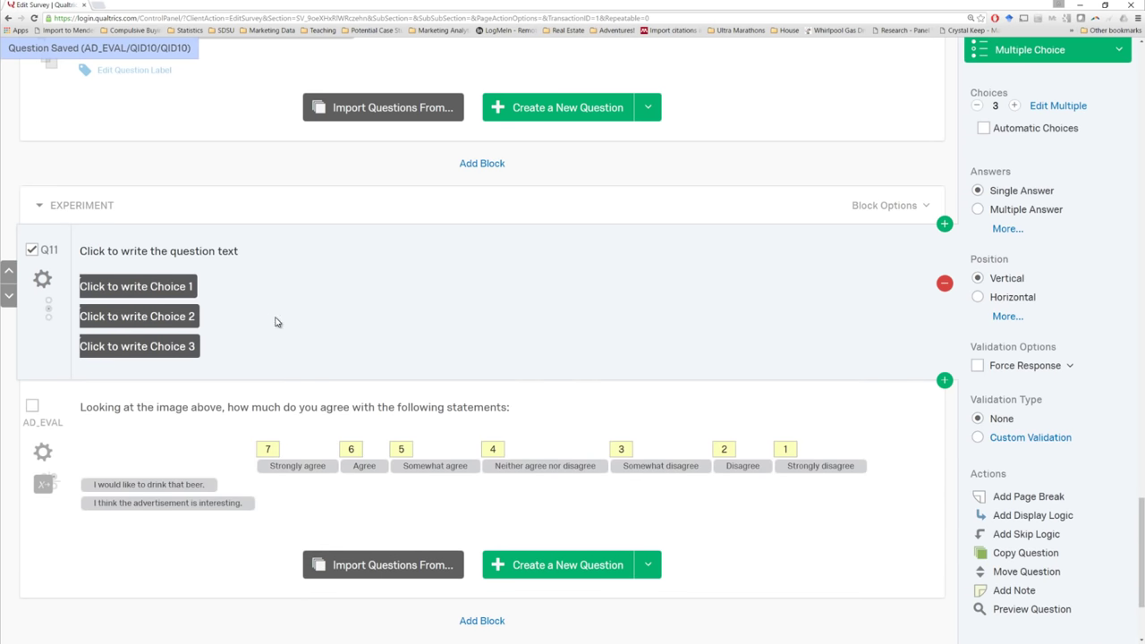
scroll(536, 356, up, 1)
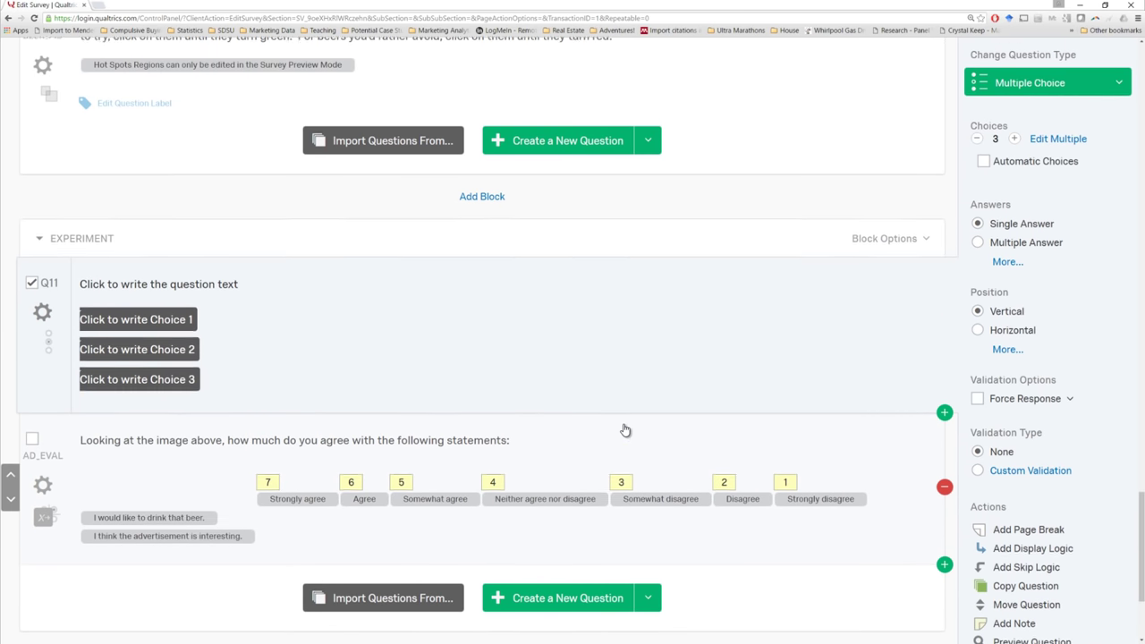
click(1038, 97)
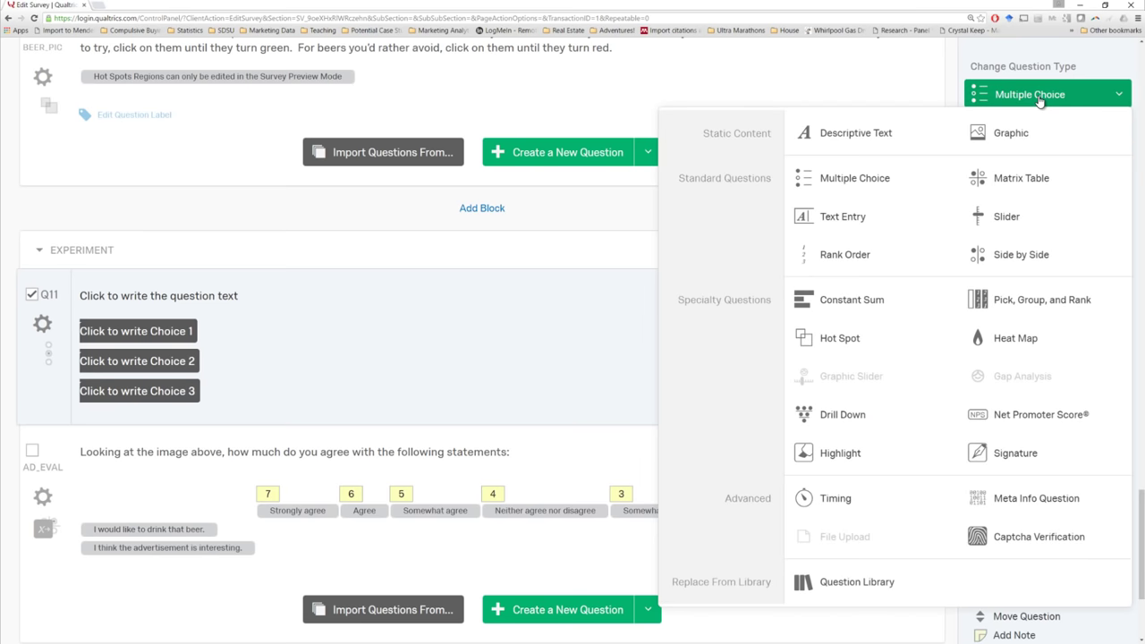
click(850, 132)
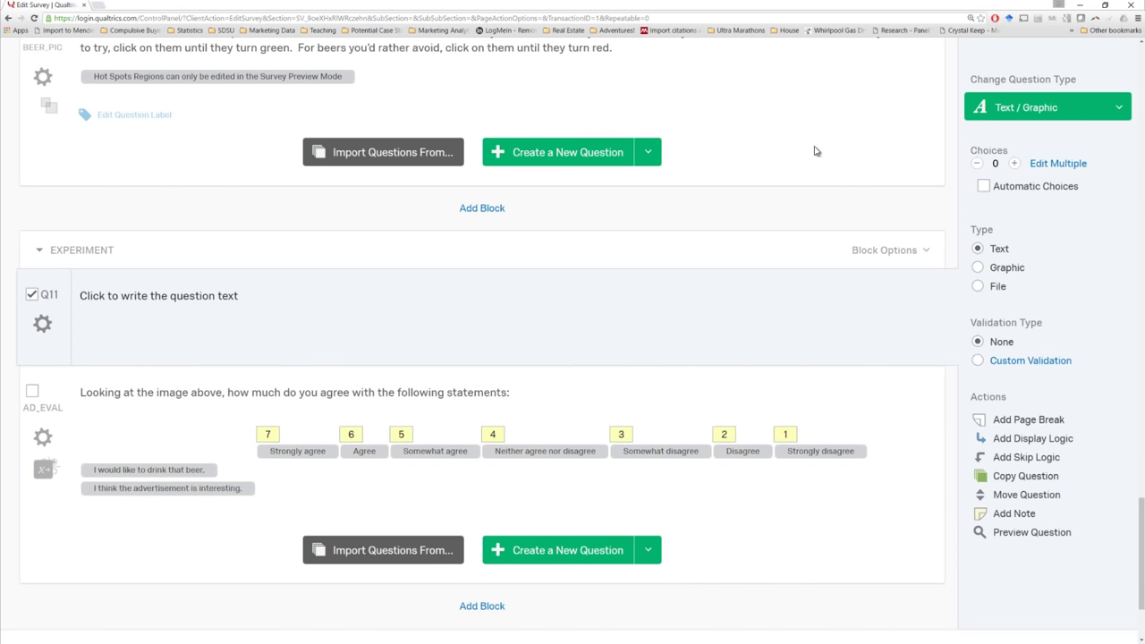
click(49, 294)
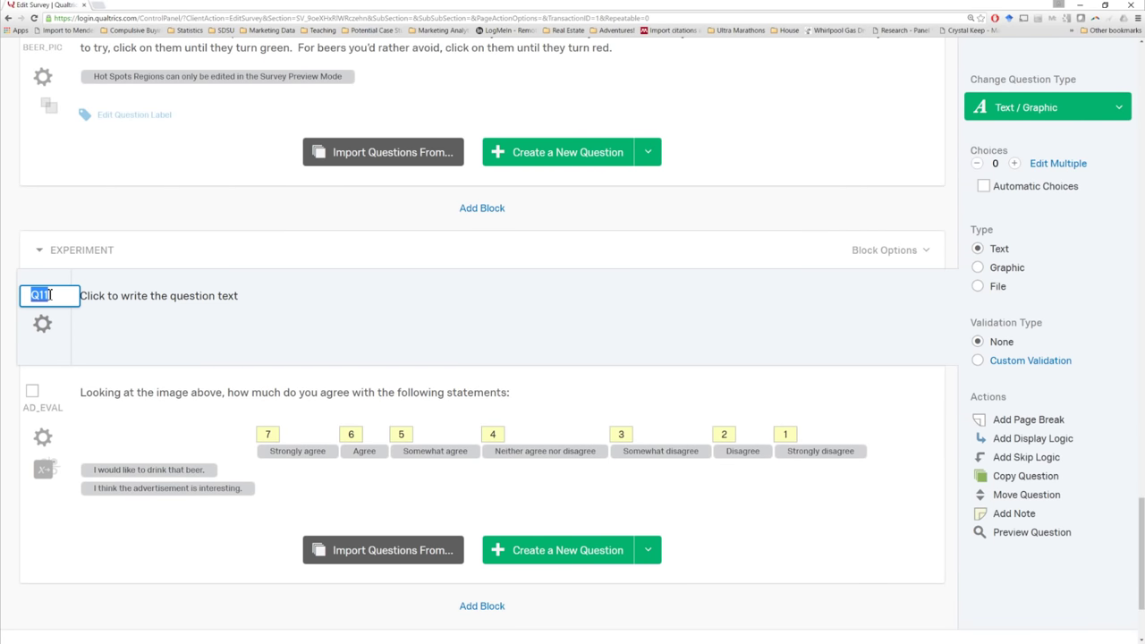
text(Ad_A)
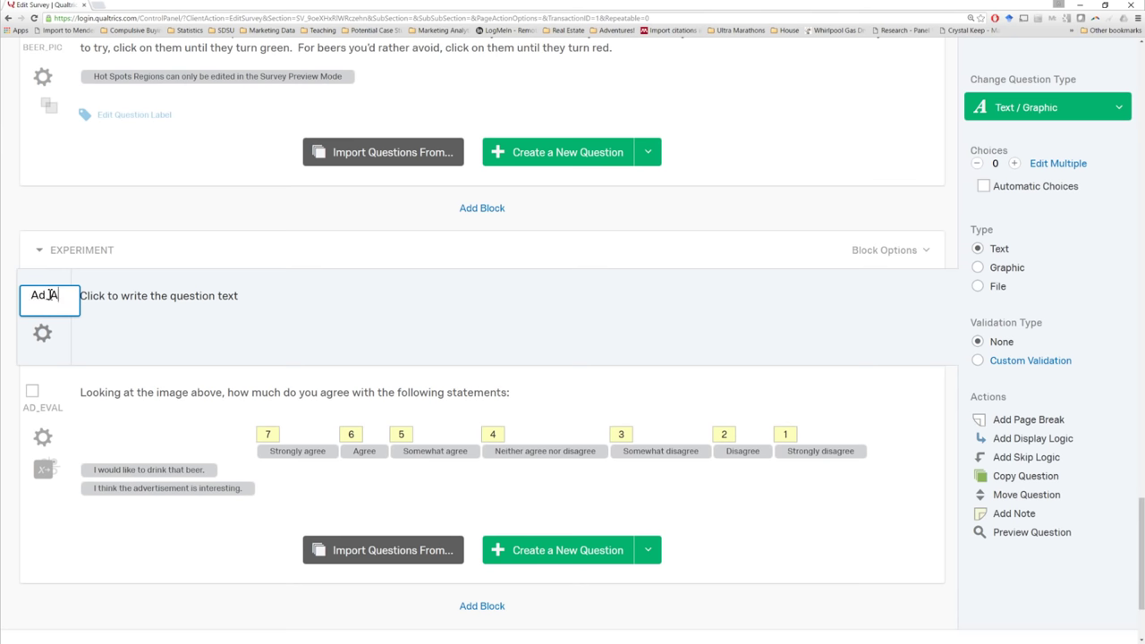
click(234, 299)
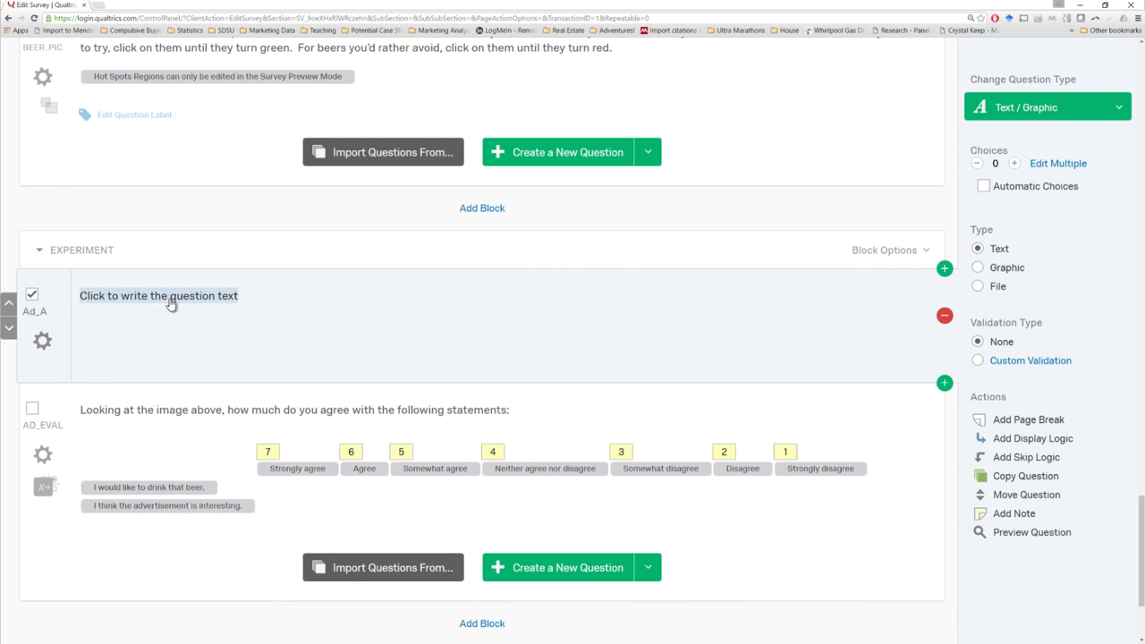
Step: Replace Ad_A's placeholder text with the Heineken_A graphic from the library's Beer folder
click(171, 302)
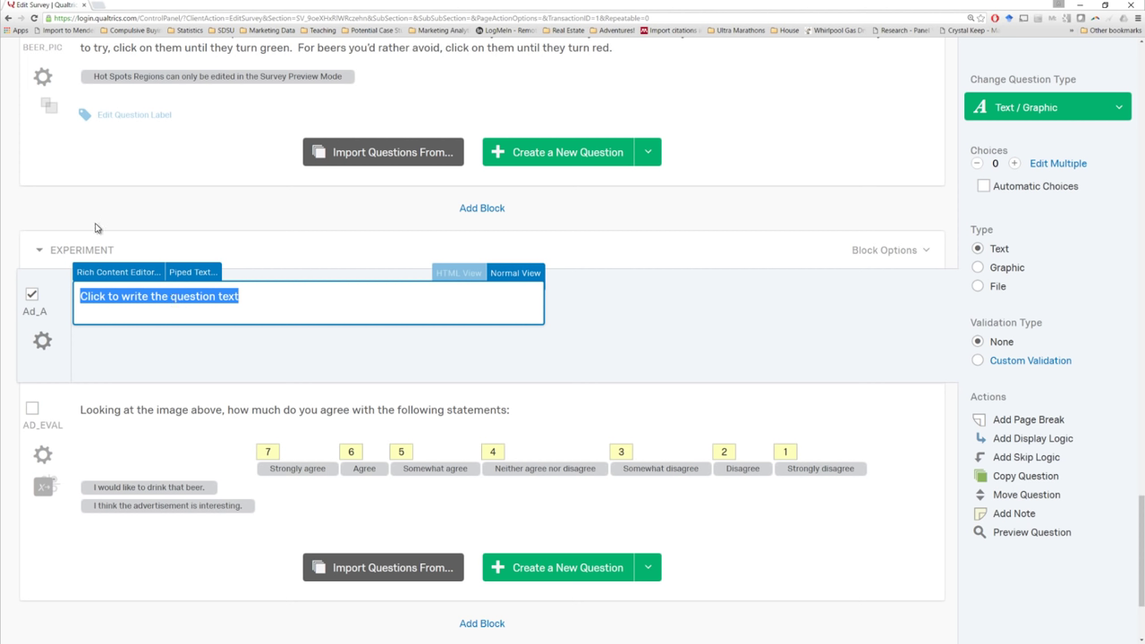
click(122, 273)
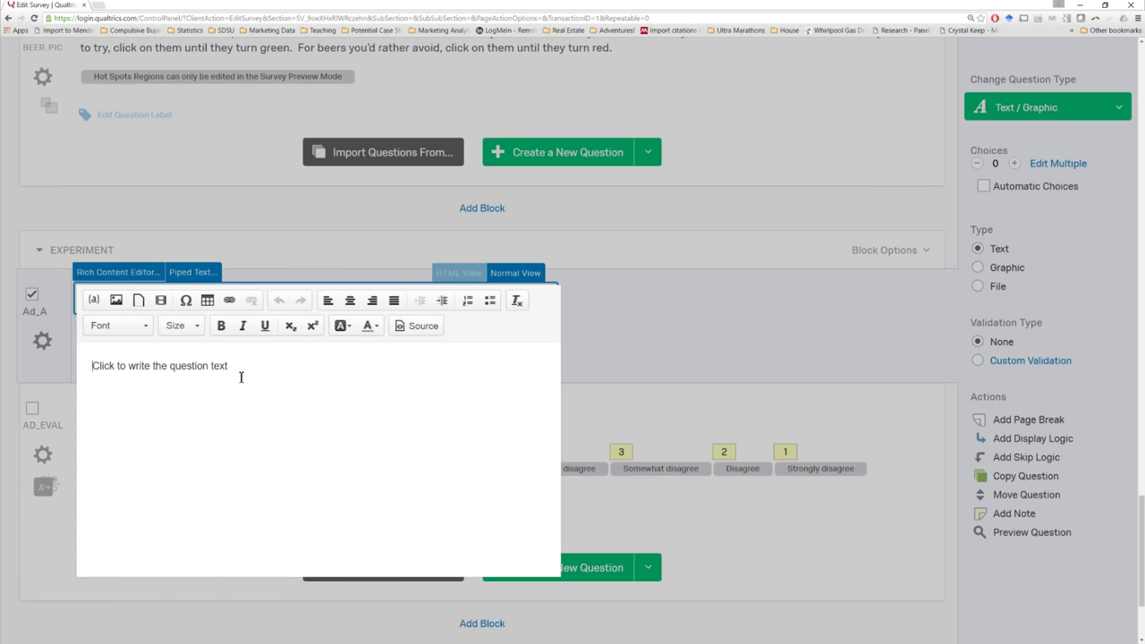
drag(241, 376, 89, 358)
key(BackSpace)
click(115, 300)
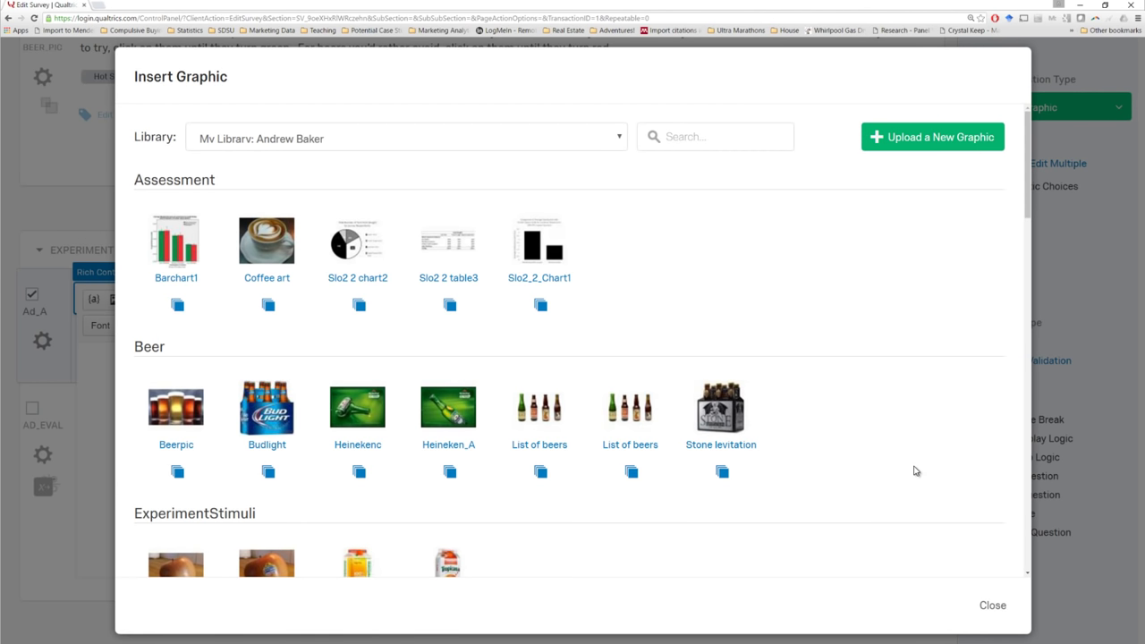
scroll(915, 472, down, 2)
scroll(685, 453, up, 1)
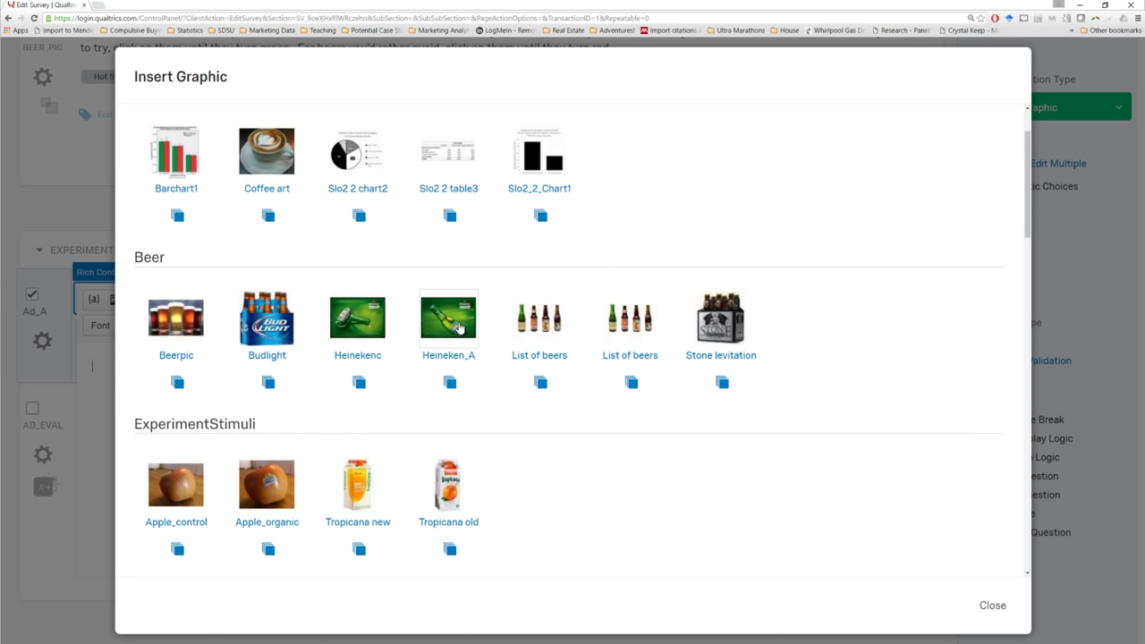
click(458, 327)
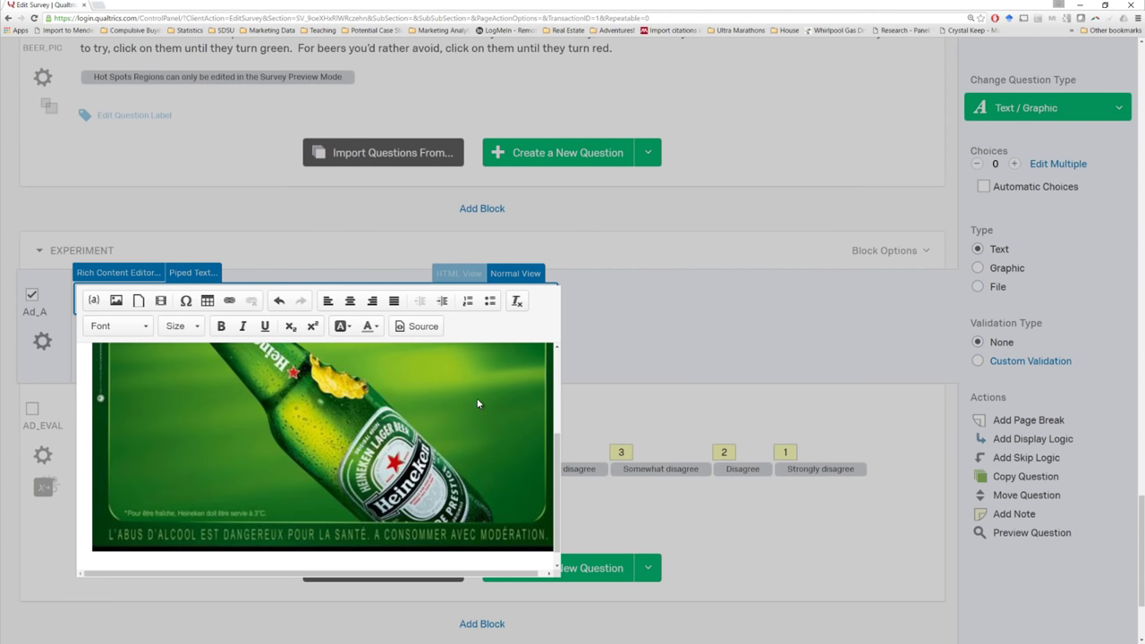
click(673, 354)
Step: Add a Descriptive Text question named Ad_B between Ad_A and AD_EVAL
scroll(680, 434, down, 3)
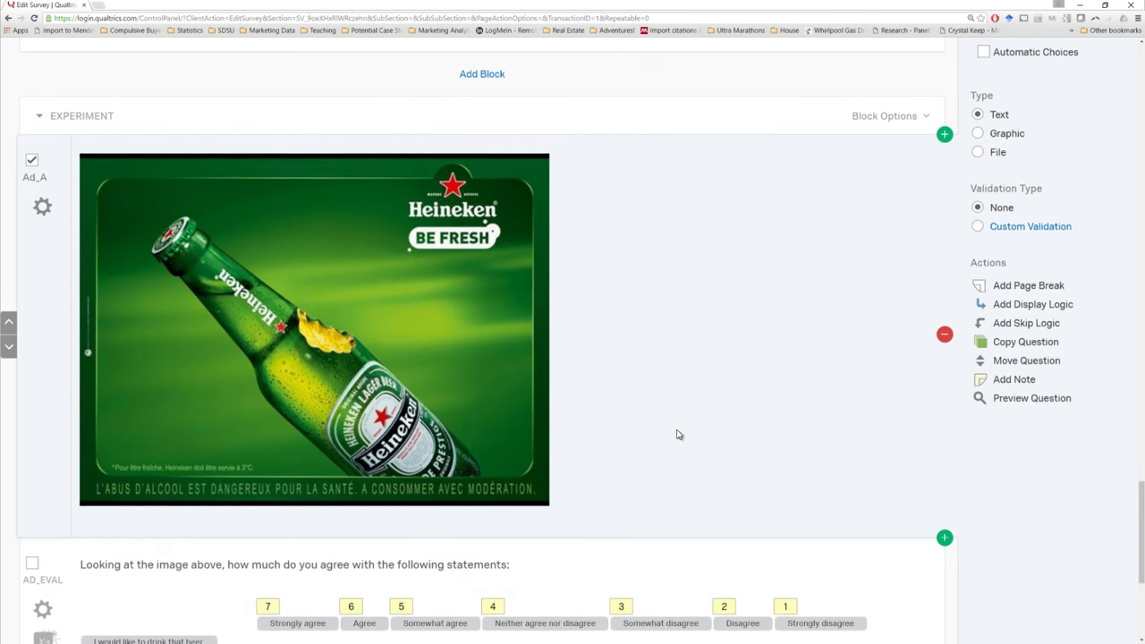
click(44, 535)
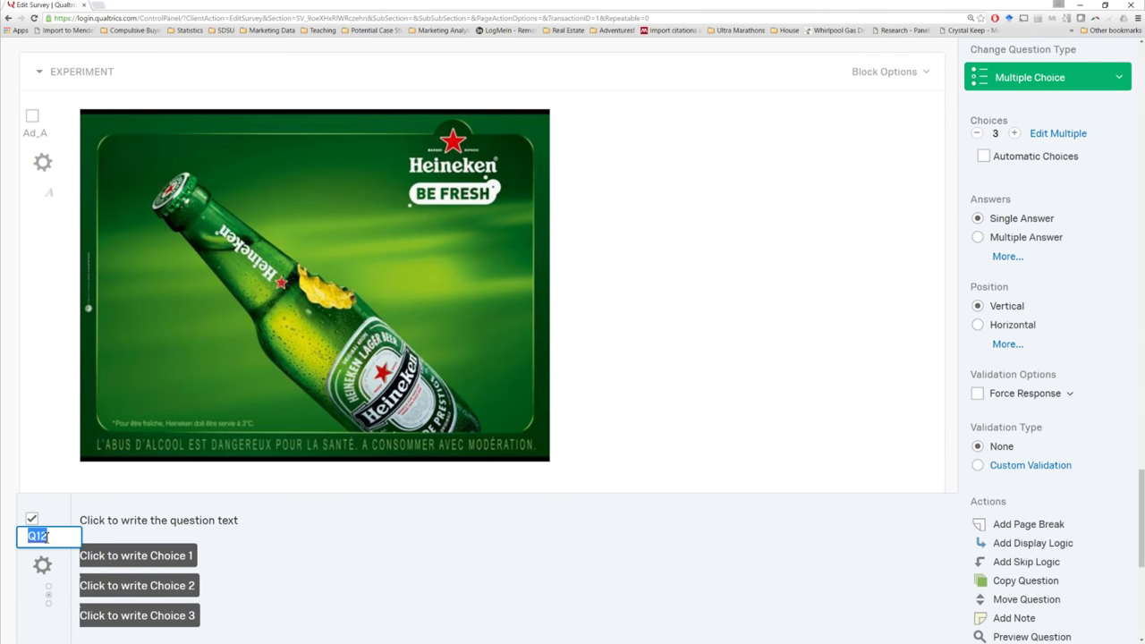
text(Ad_B)
click(1048, 77)
click(859, 115)
Step: Replace Ad_B's placeholder text with the library's Heineken graphic of a beer glass beside a sliced bottle
click(215, 521)
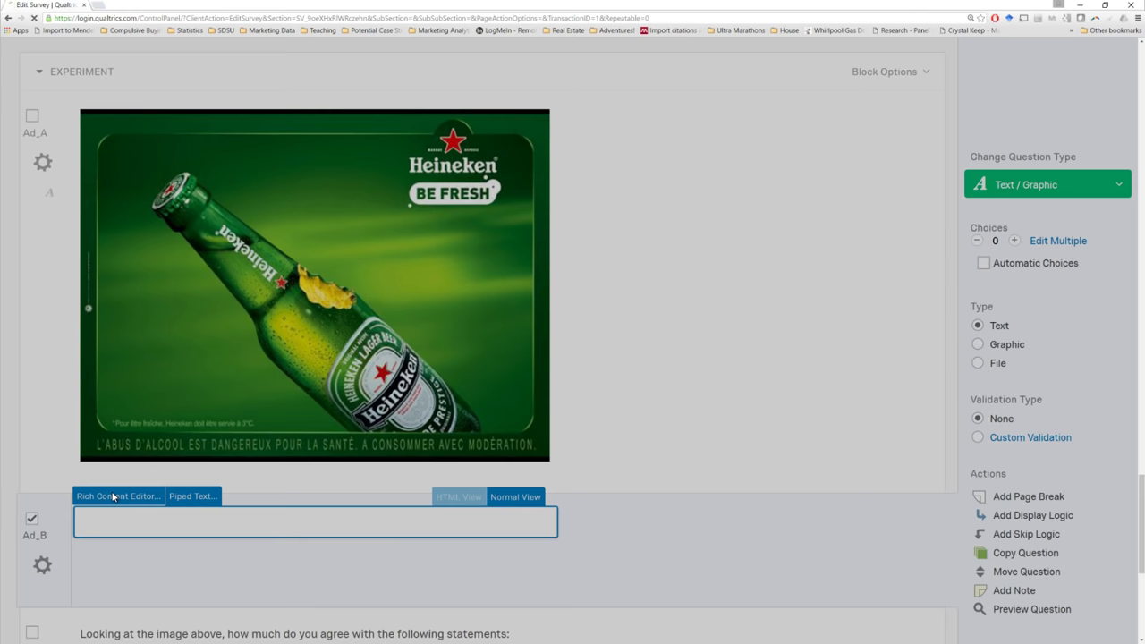
click(116, 524)
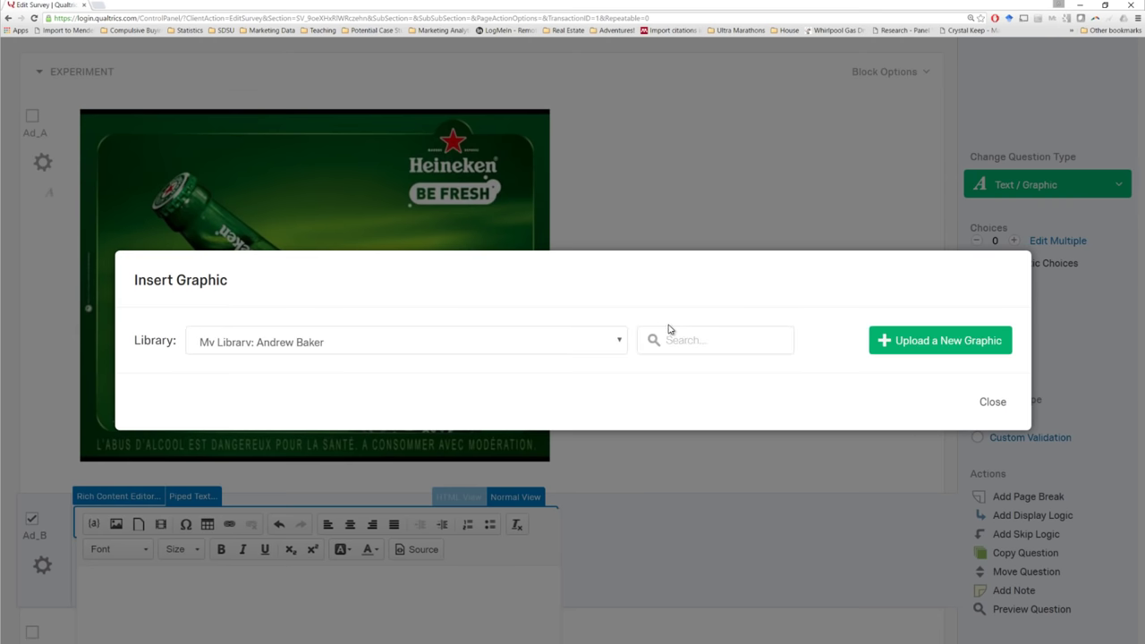
scroll(677, 328, down, 10)
click(260, 255)
scroll(662, 304, down, 5)
click(647, 221)
Step: Add a question named Ad_C below Ad_B and set its type to Descriptive Text
click(945, 390)
click(32, 431)
text(Ad_C)
click(115, 414)
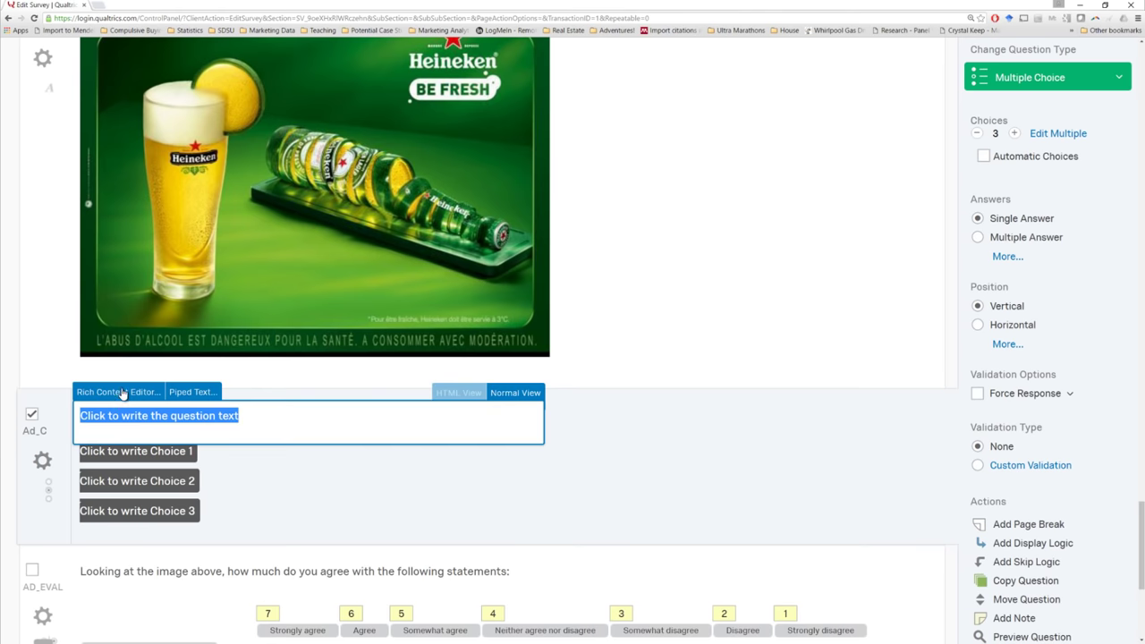
click(123, 392)
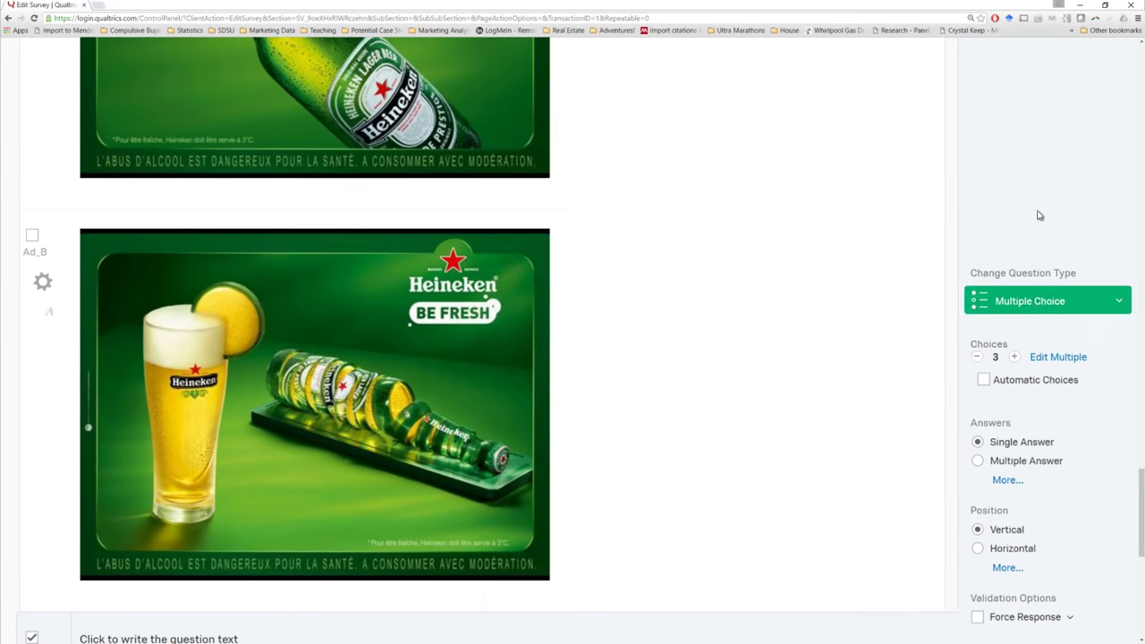
click(1038, 302)
click(688, 151)
Step: Replace Ad_C's placeholder text with the library's Heinekenc graphic of the crushed bottle
click(158, 363)
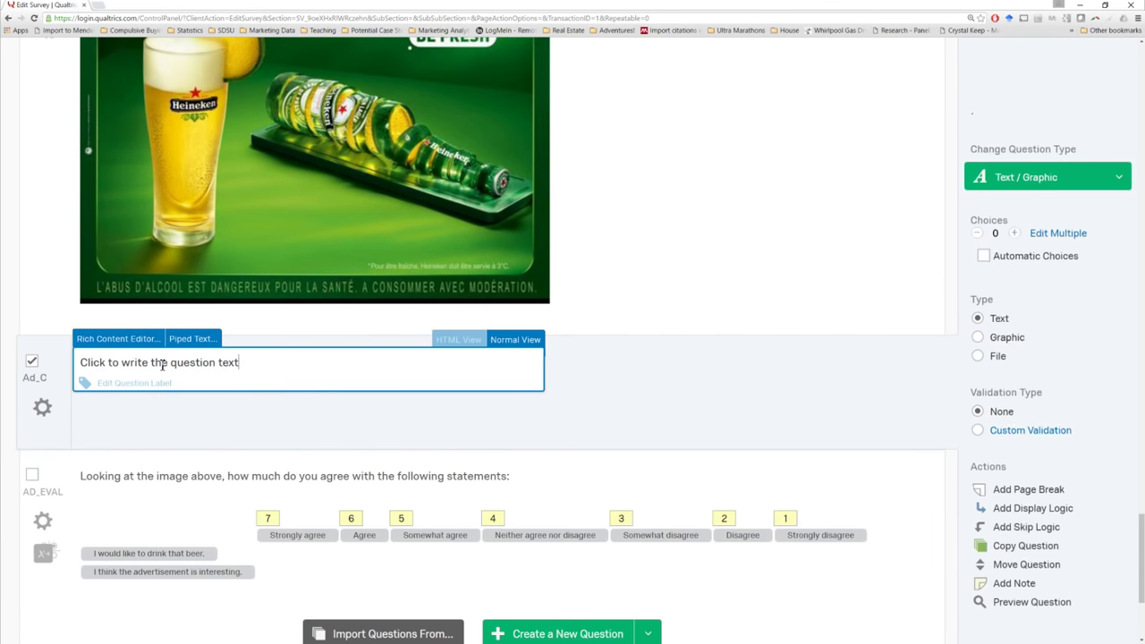
click(144, 340)
click(115, 367)
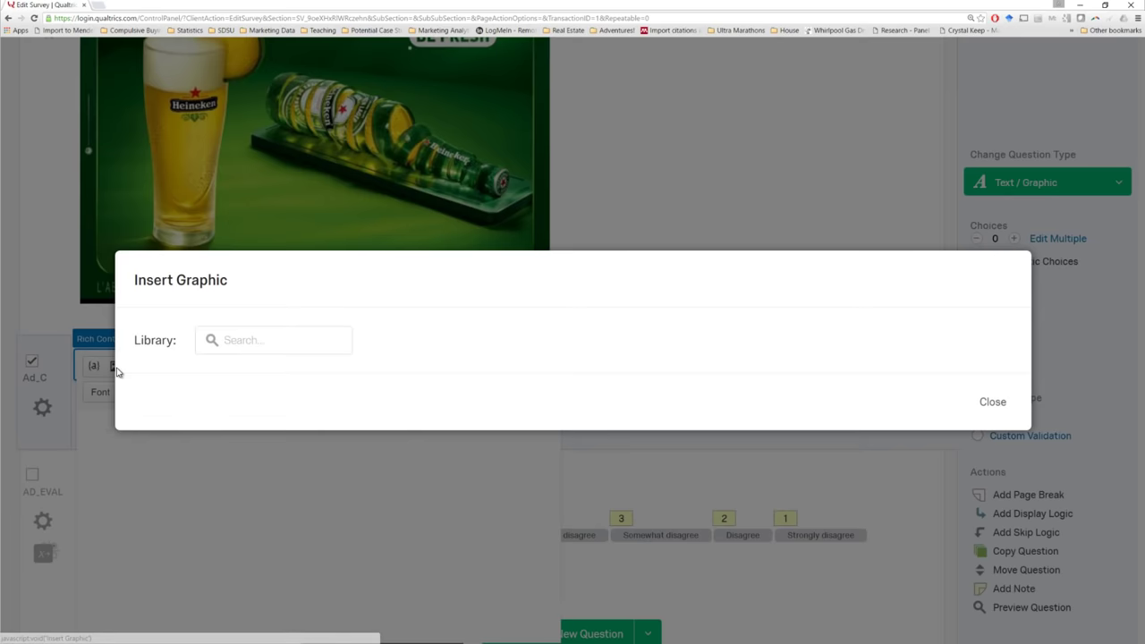
scroll(458, 401, down, 2)
scroll(456, 401, down, 10)
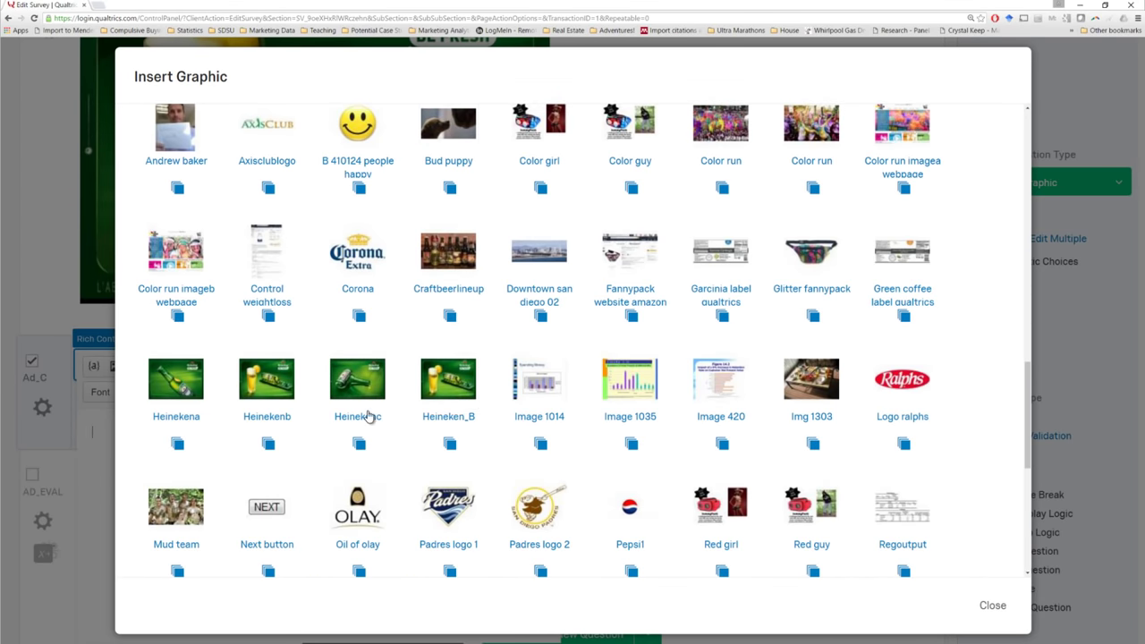
click(384, 461)
click(672, 448)
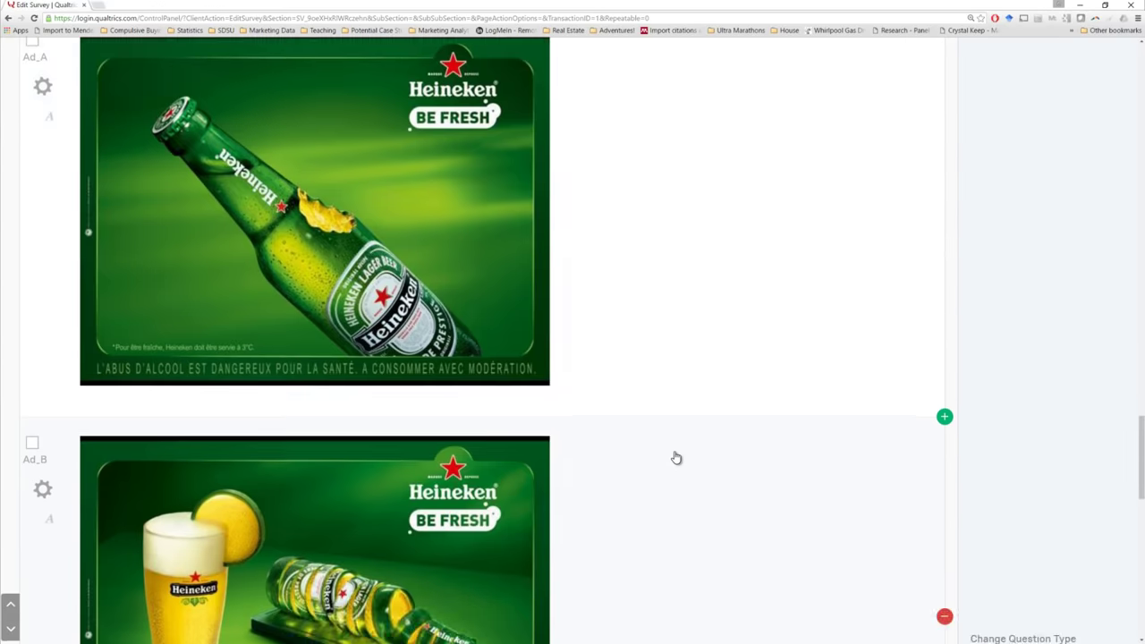
Step: Review the order of the Ad_A, Ad_B and Ad_C images and the AD_EVAL matrix in the EXPERIMENT block
scroll(675, 452, down, 8)
scroll(677, 455, down, 3)
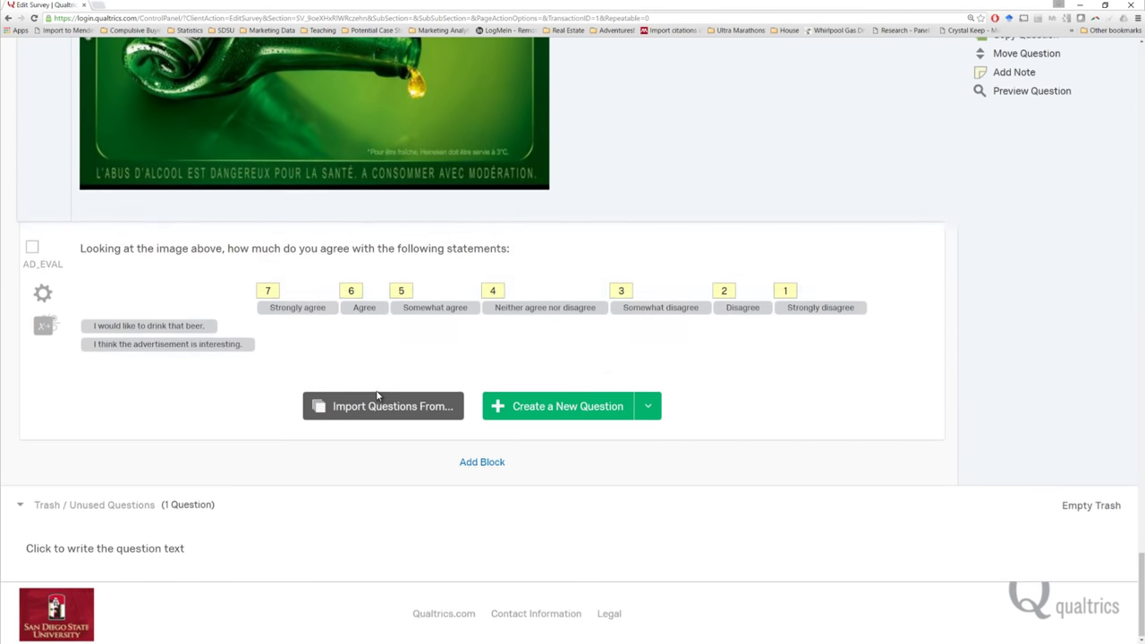
scroll(379, 400, up, 9)
scroll(379, 399, up, 4)
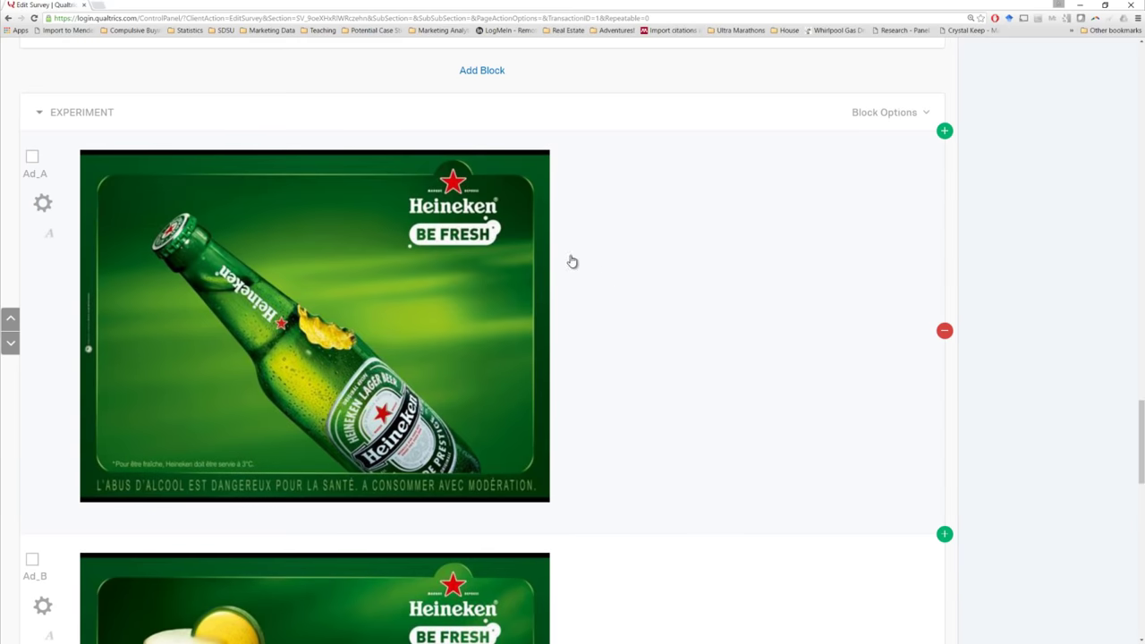
scroll(671, 363, down, 6)
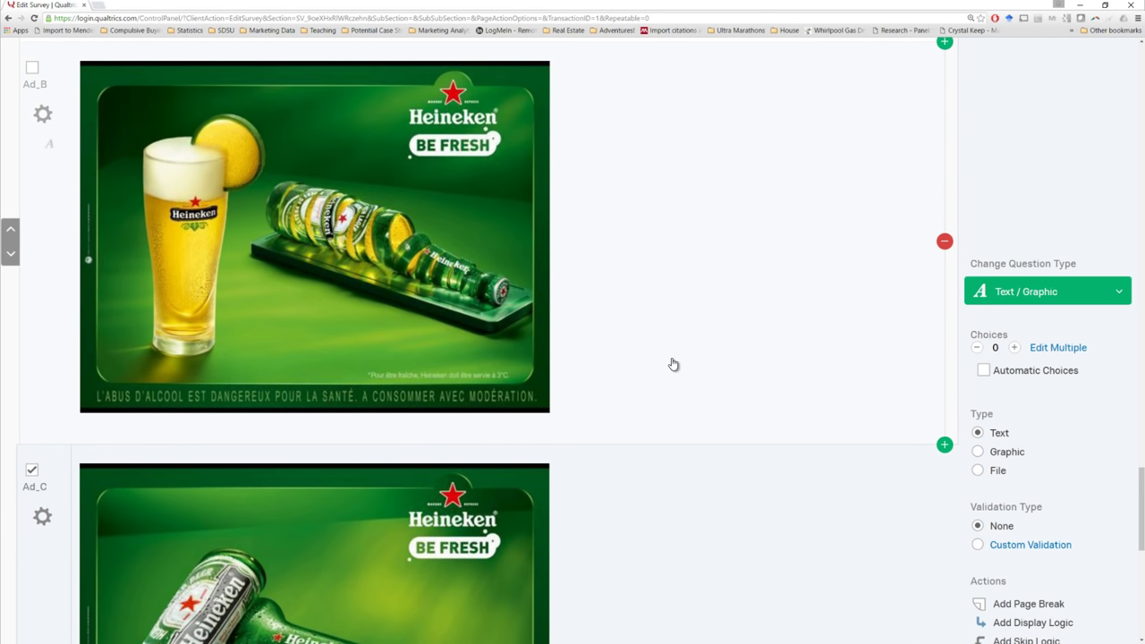
scroll(634, 385, up, 5)
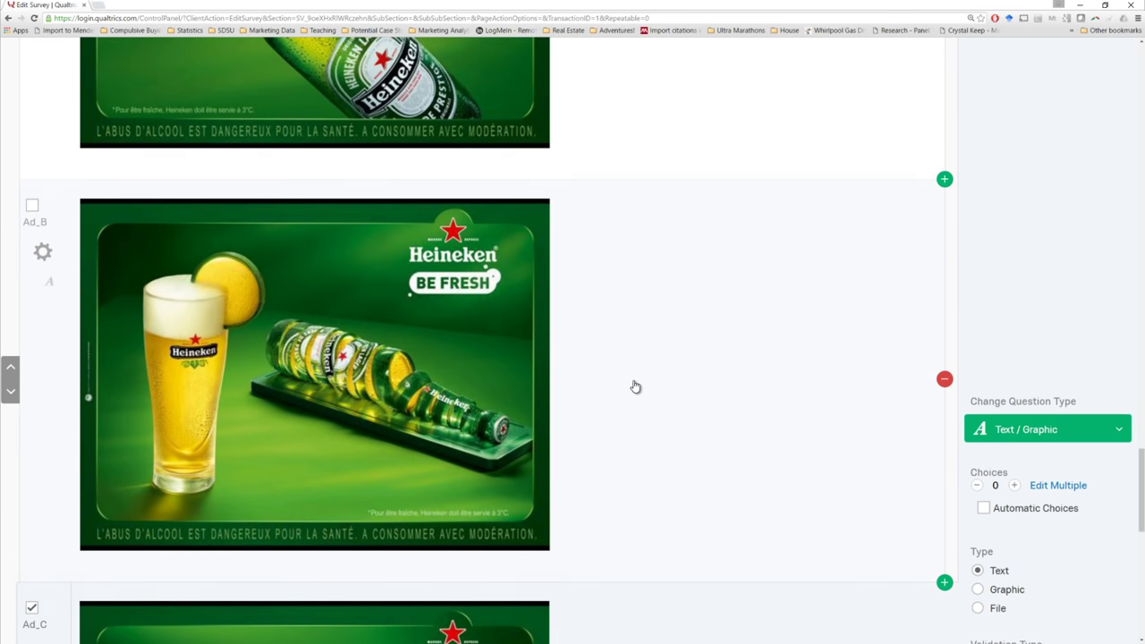
scroll(634, 386, down, 10)
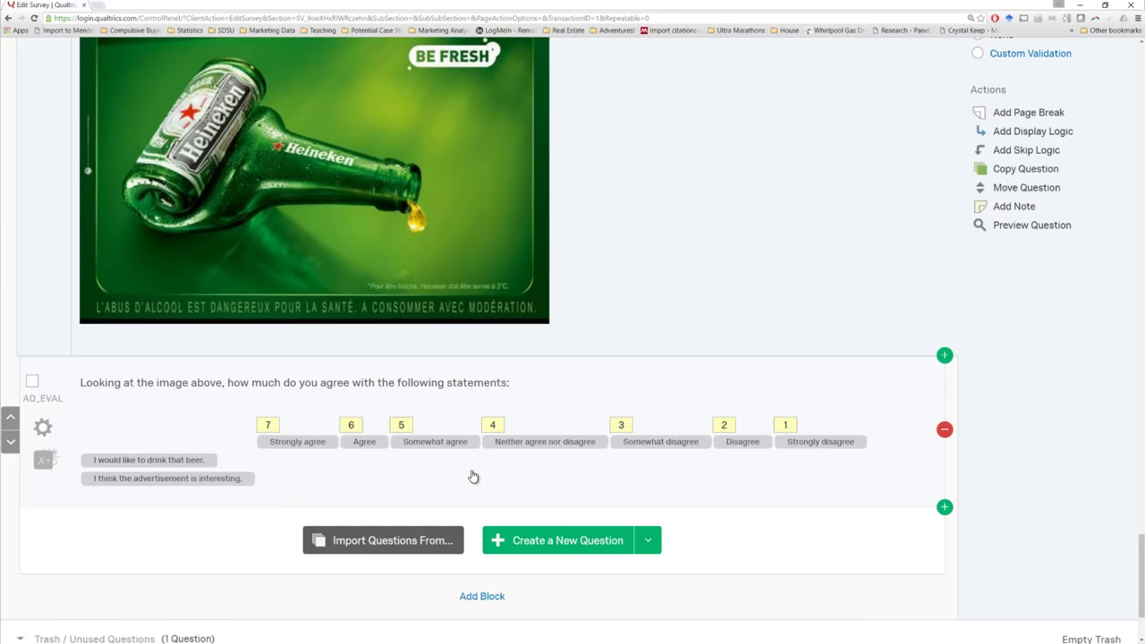
scroll(470, 475, up, 3)
scroll(474, 476, up, 8)
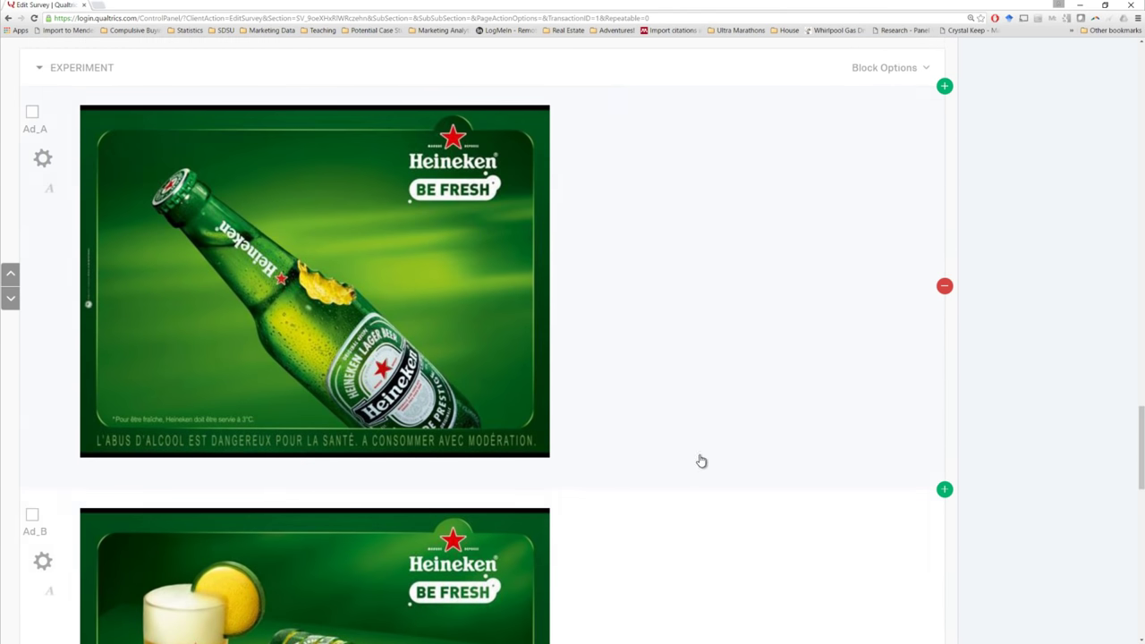
Step: Preview the EXPERIMENT block to check how its images and matrix are presented, and close the preview
click(890, 69)
click(830, 95)
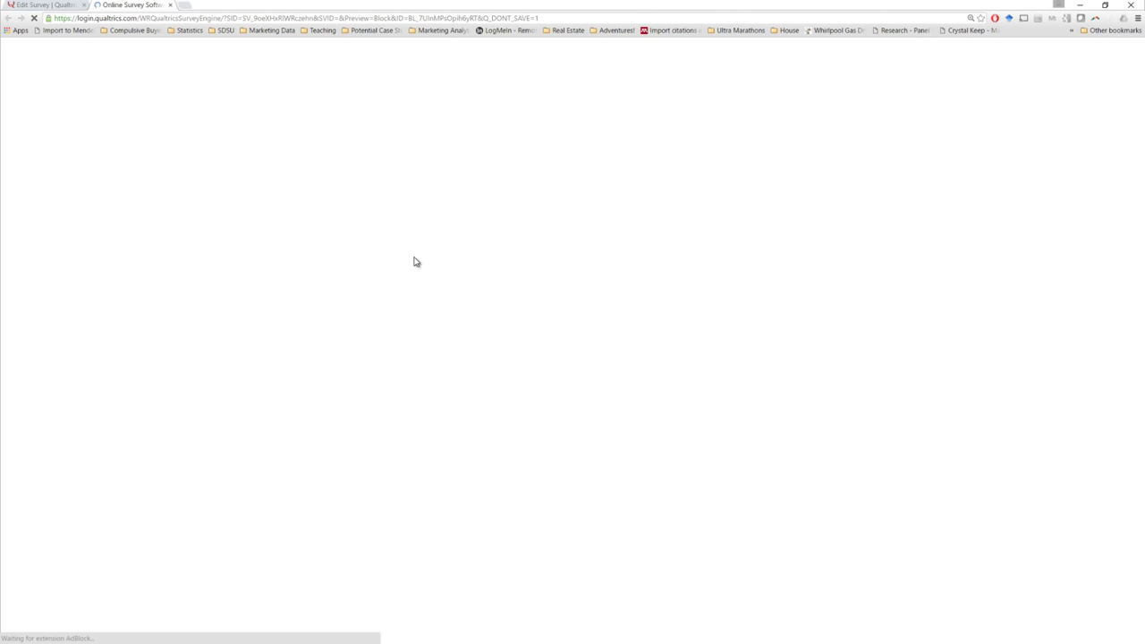
scroll(586, 317, down, 3)
scroll(587, 319, down, 8)
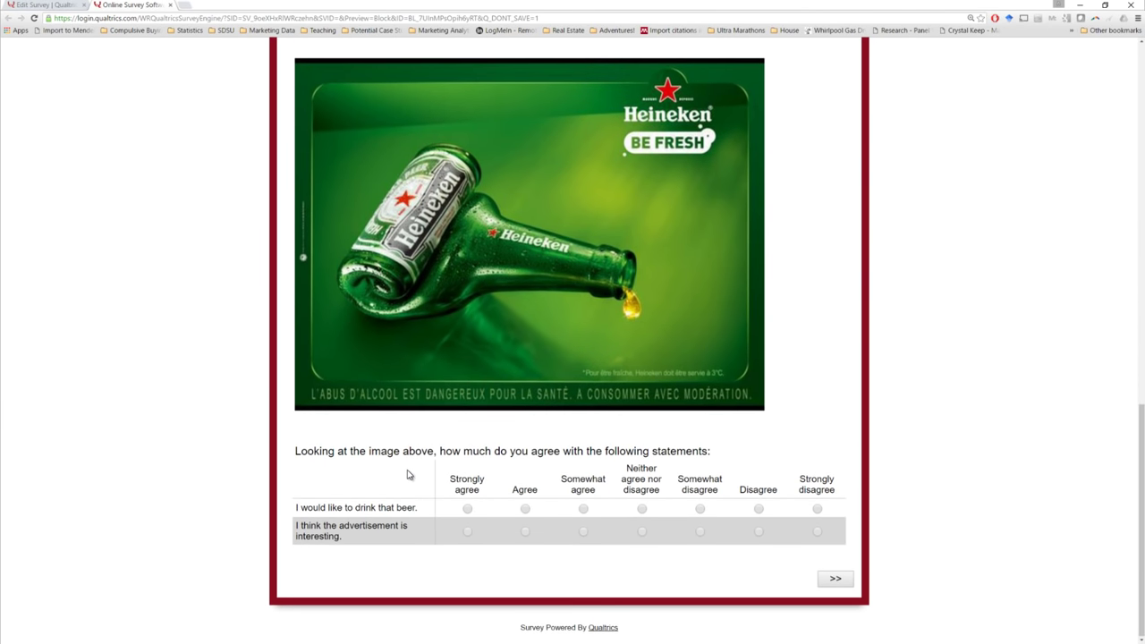
scroll(407, 474, up, 6)
click(172, 5)
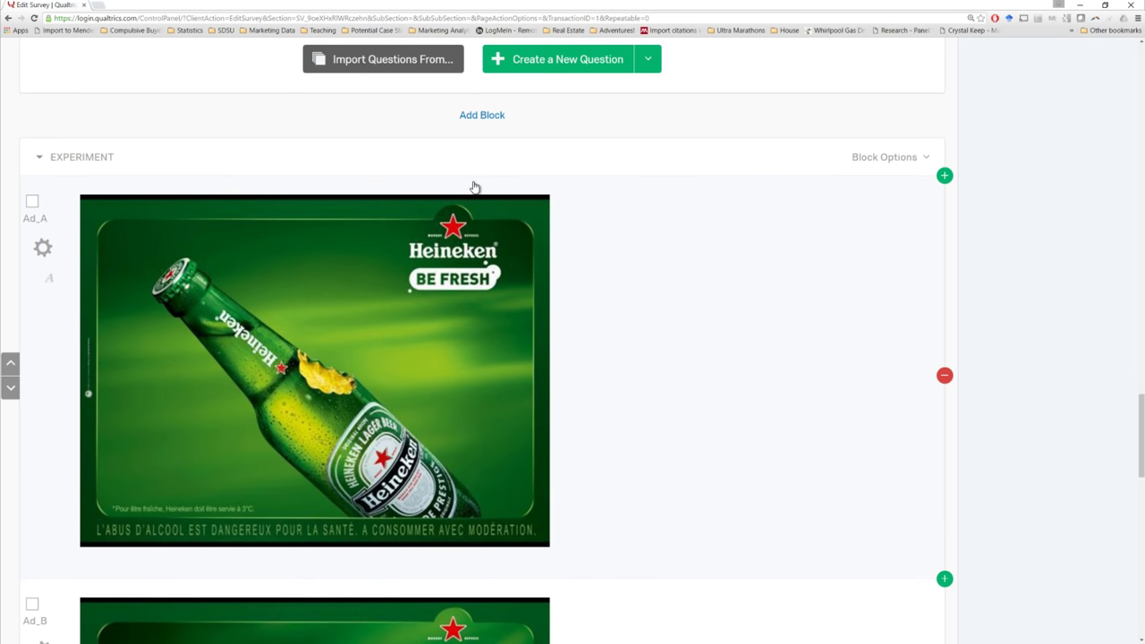
Step: Open the advanced randomization setup for the EXPERIMENT block's questions
click(864, 159)
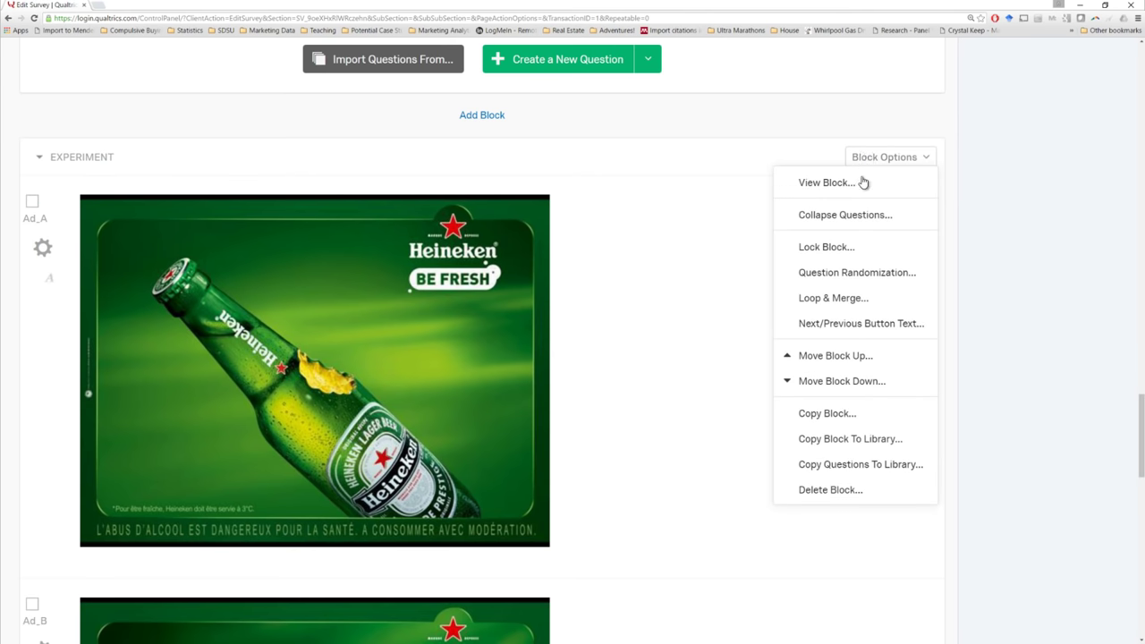
click(864, 277)
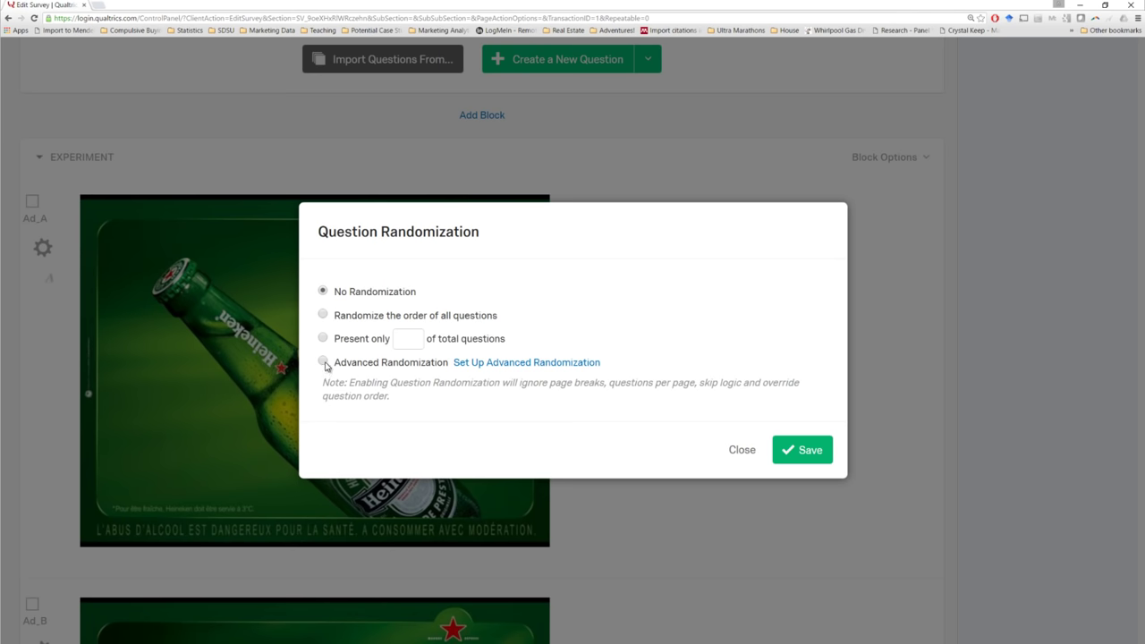
click(560, 365)
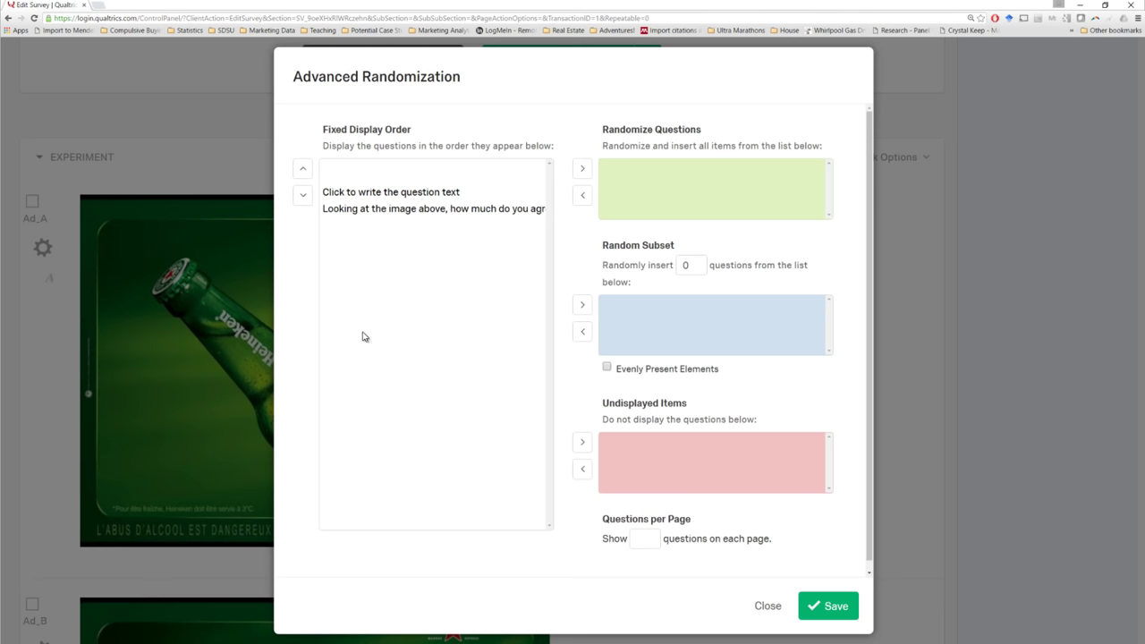
Step: Go through the entries in the fixed display order to identify the three ad images and the AD_EVAL matrix
click(355, 169)
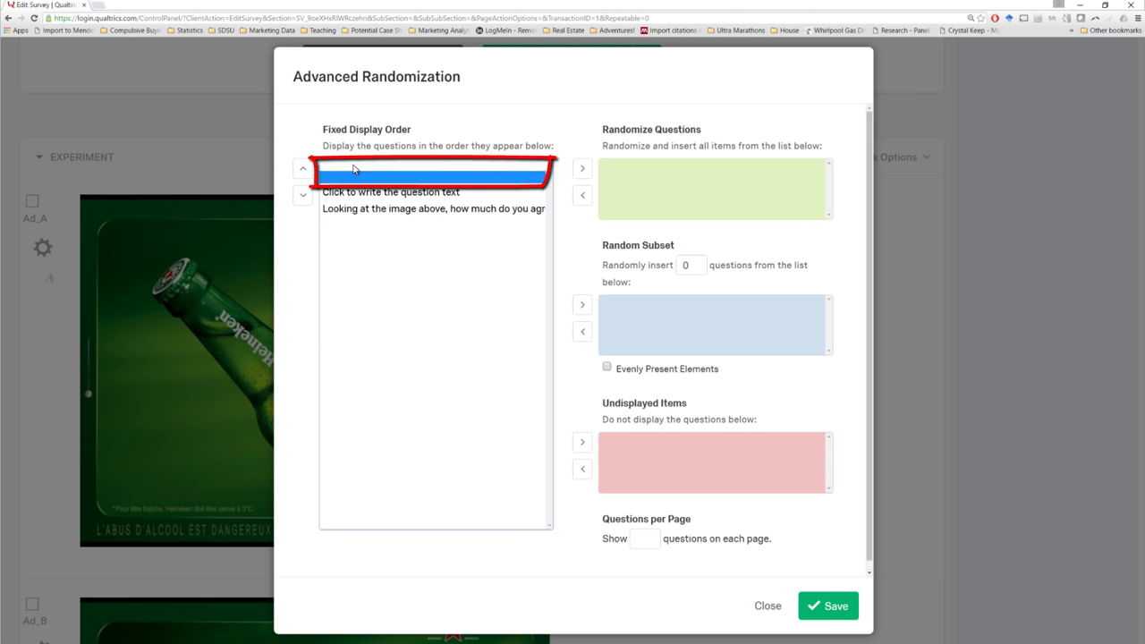
click(353, 168)
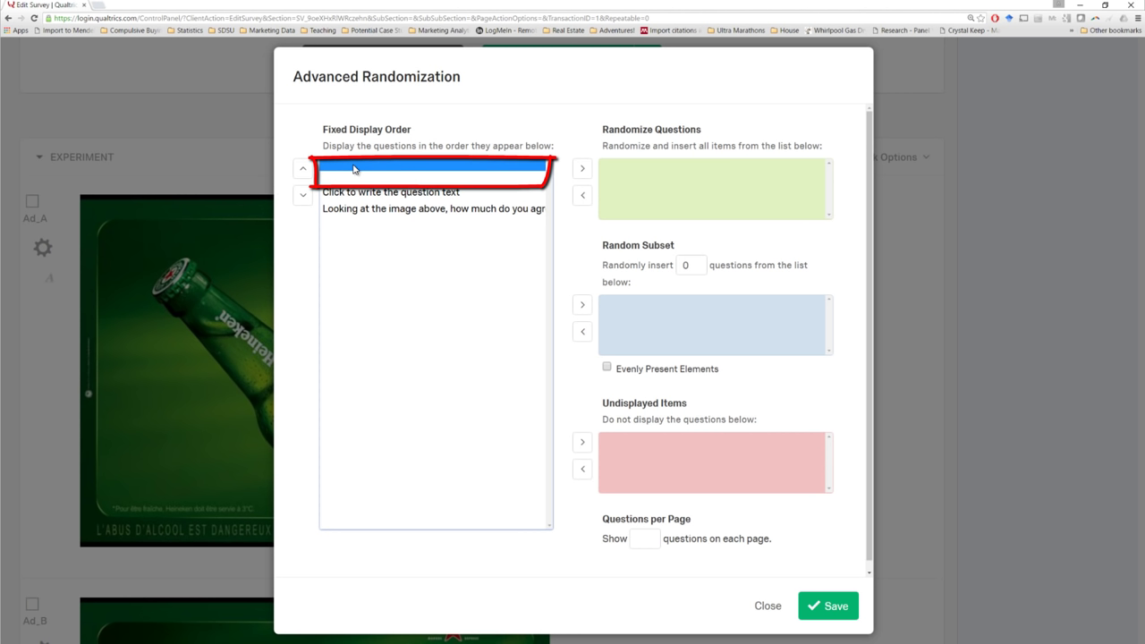
key(Down)
key(Down)
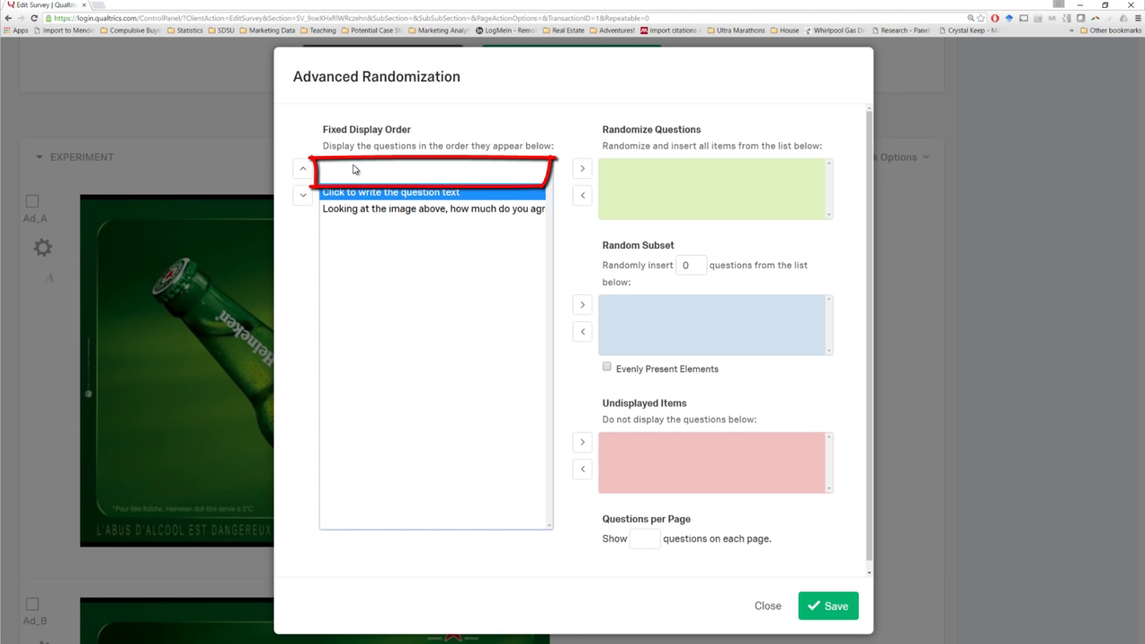
key(Down)
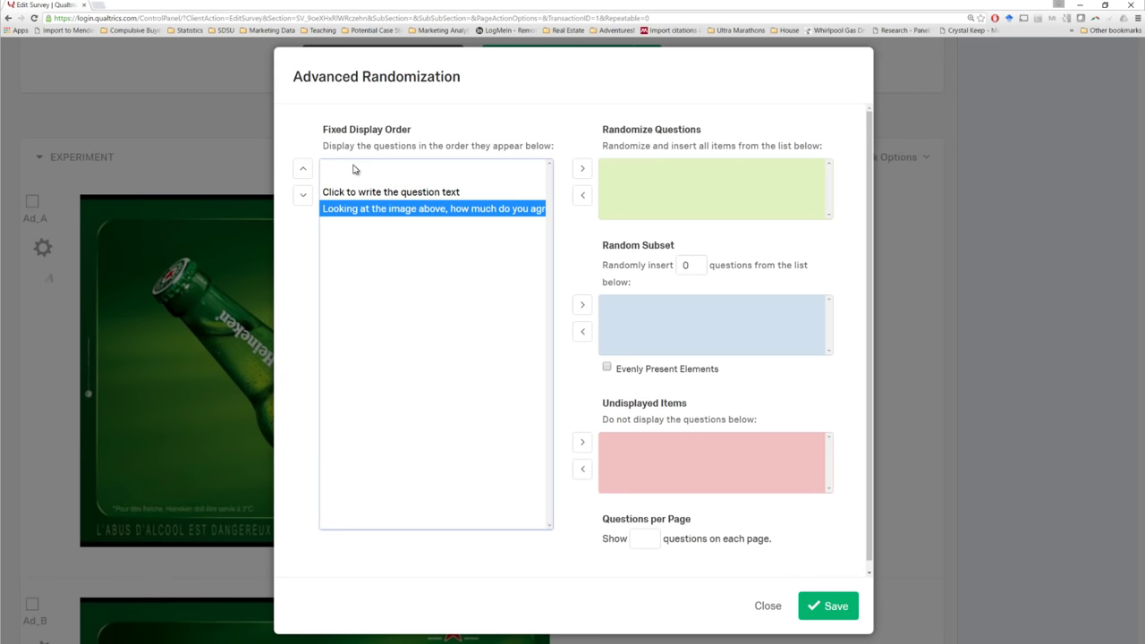
key(Up)
key(Up)
key(Up)
key(Down)
key(Up)
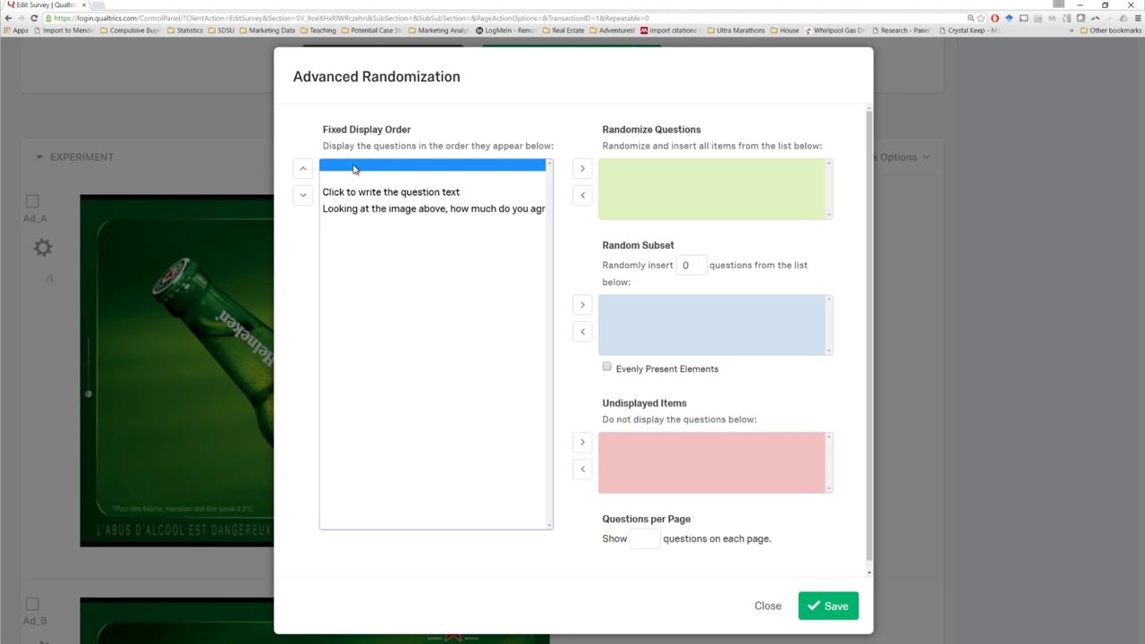
key(Down)
key(Up)
key(Down)
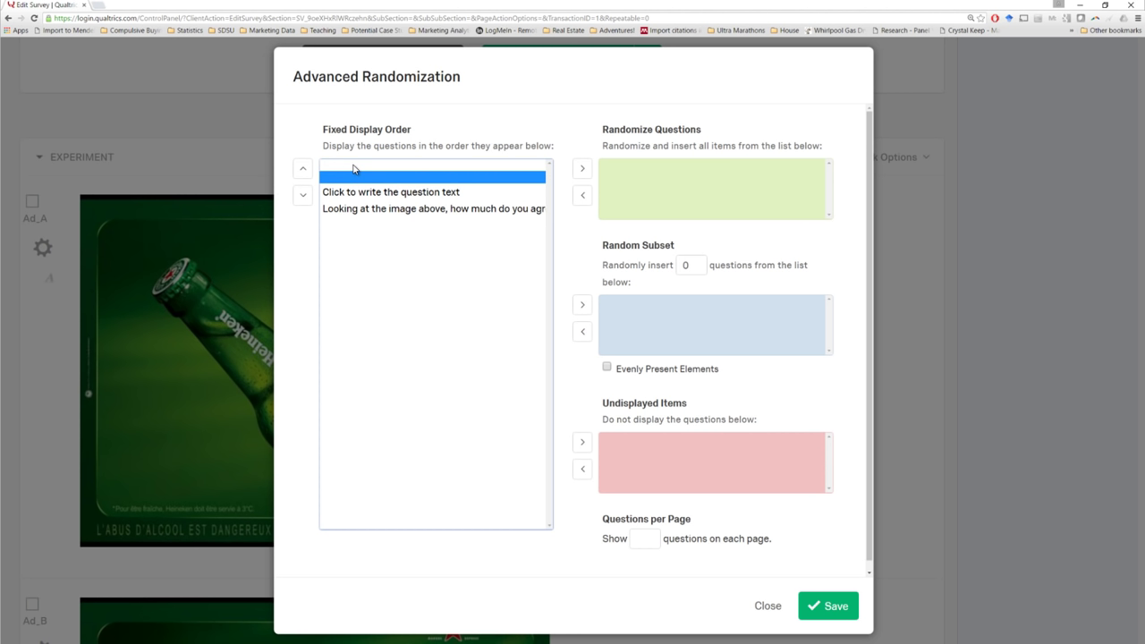
key(Up)
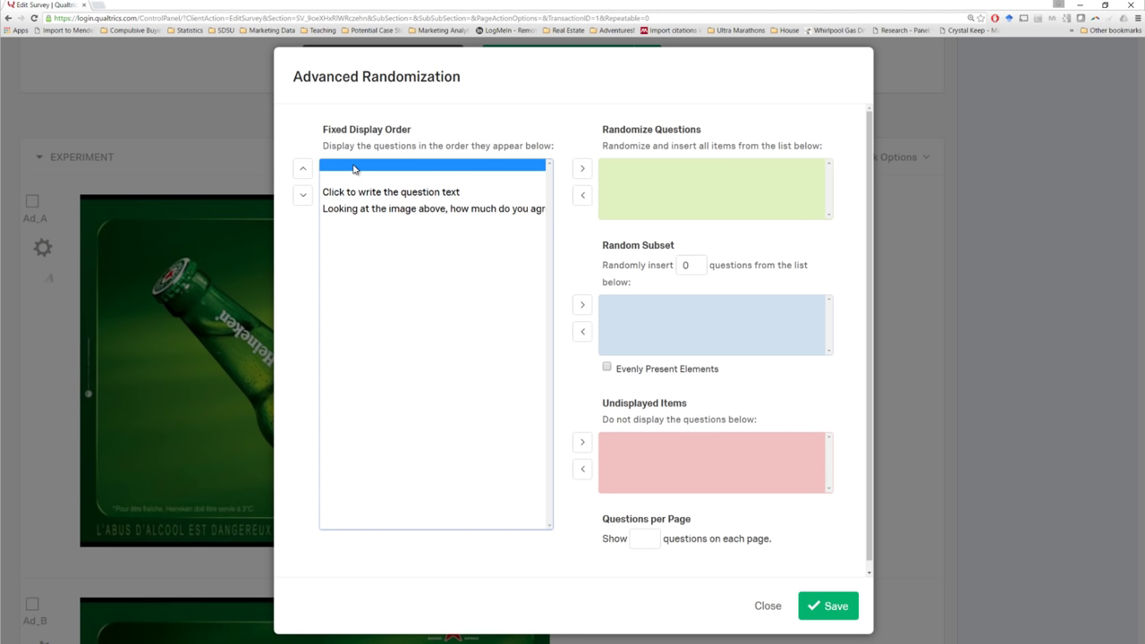
Step: Move the Ad_A, Ad_B and Ad_C image questions together from the fixed display order into the random subset
key(shift+Down)
key(shift+Down)
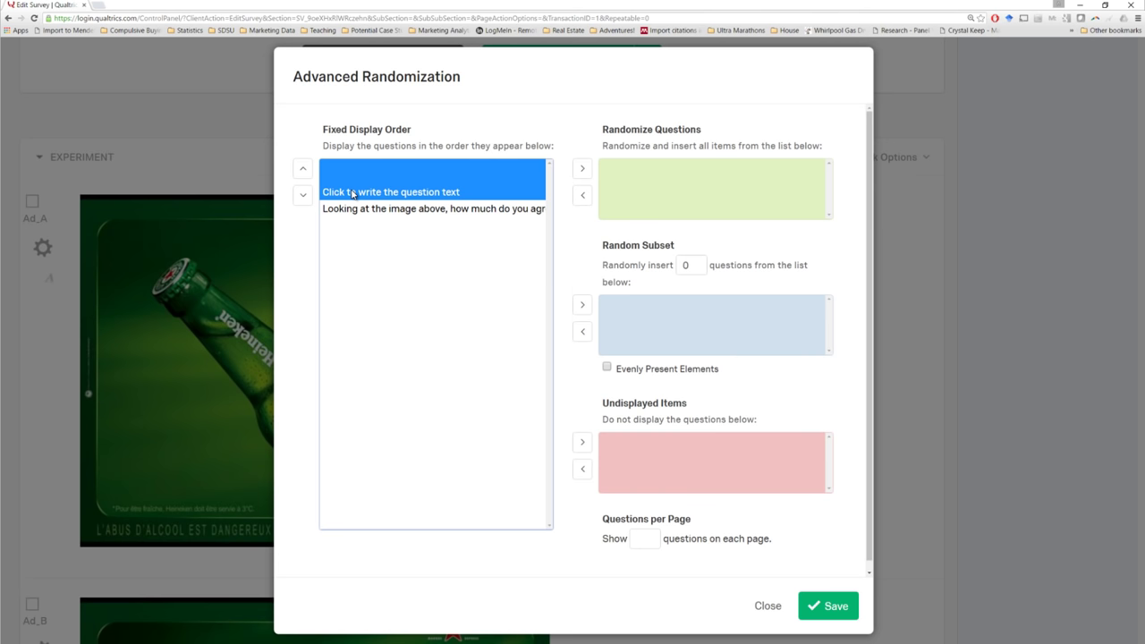
click(582, 305)
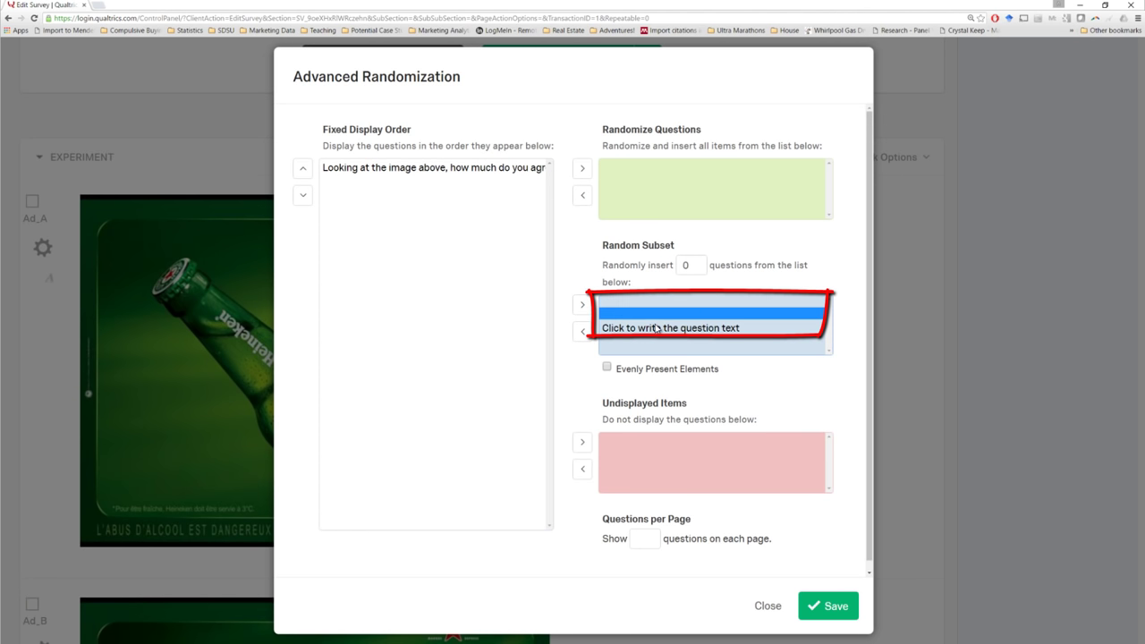
Step: Set the random subset to randomly insert 1 question from the three ad images
click(657, 327)
click(653, 309)
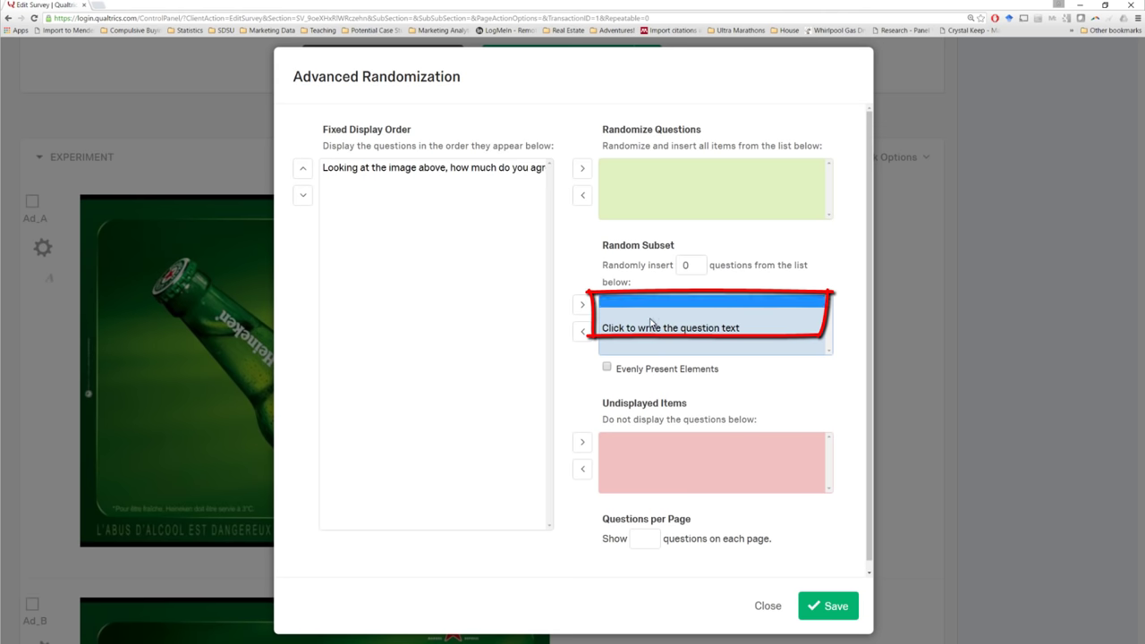
click(650, 329)
double_click(692, 266)
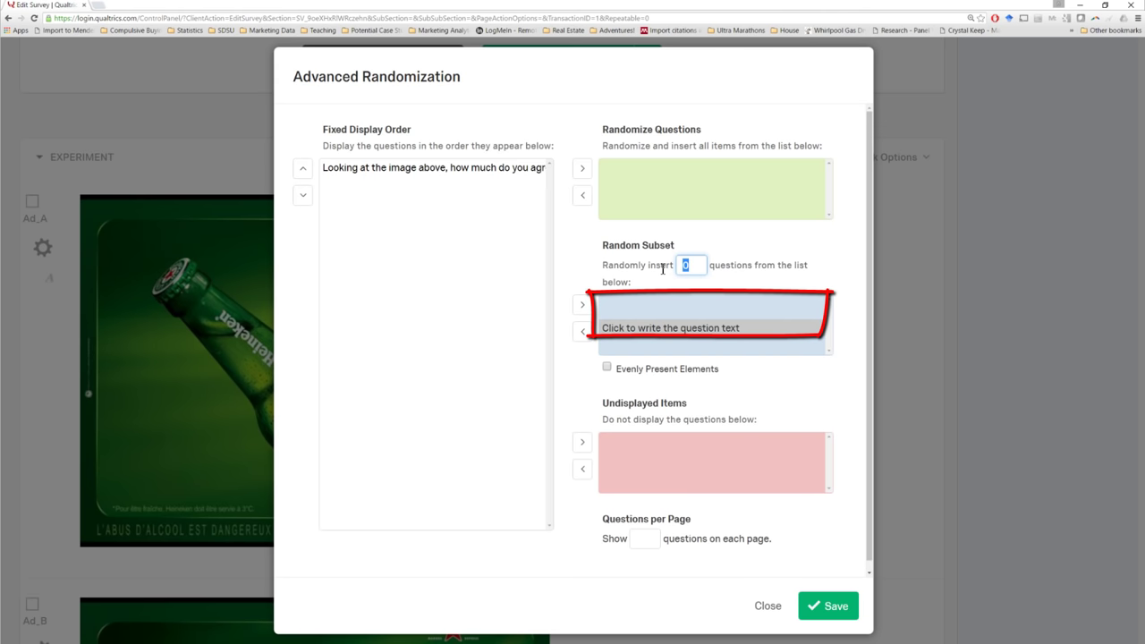
text(1)
click(765, 375)
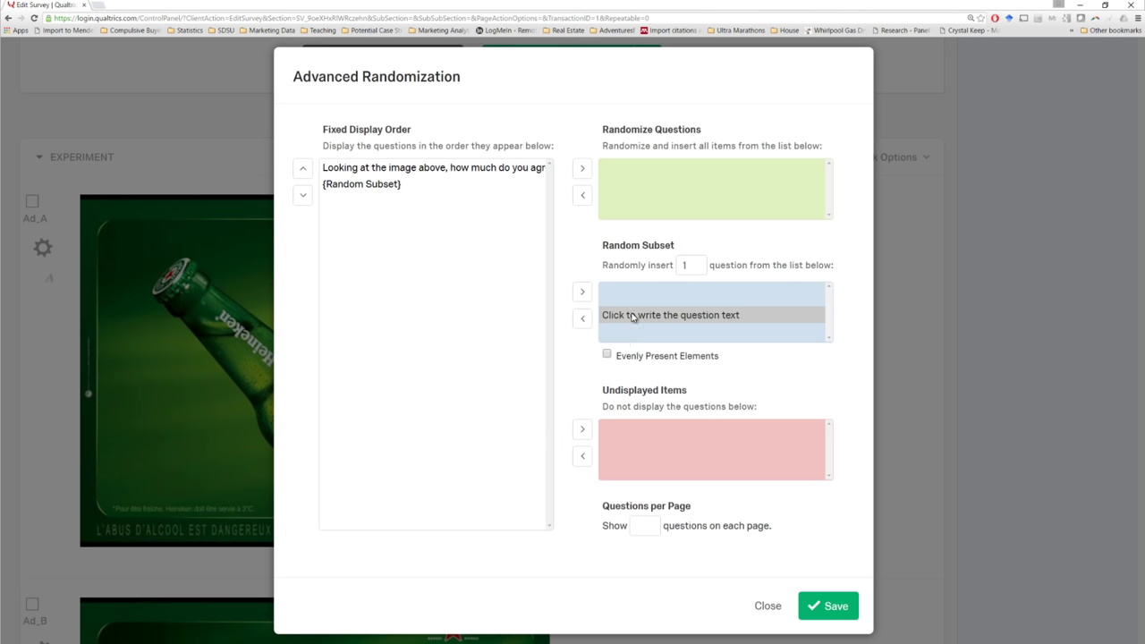
Step: Place {Random Subset} above the AD_EVAL matrix in the fixed display order and save the block's advanced randomization
click(355, 184)
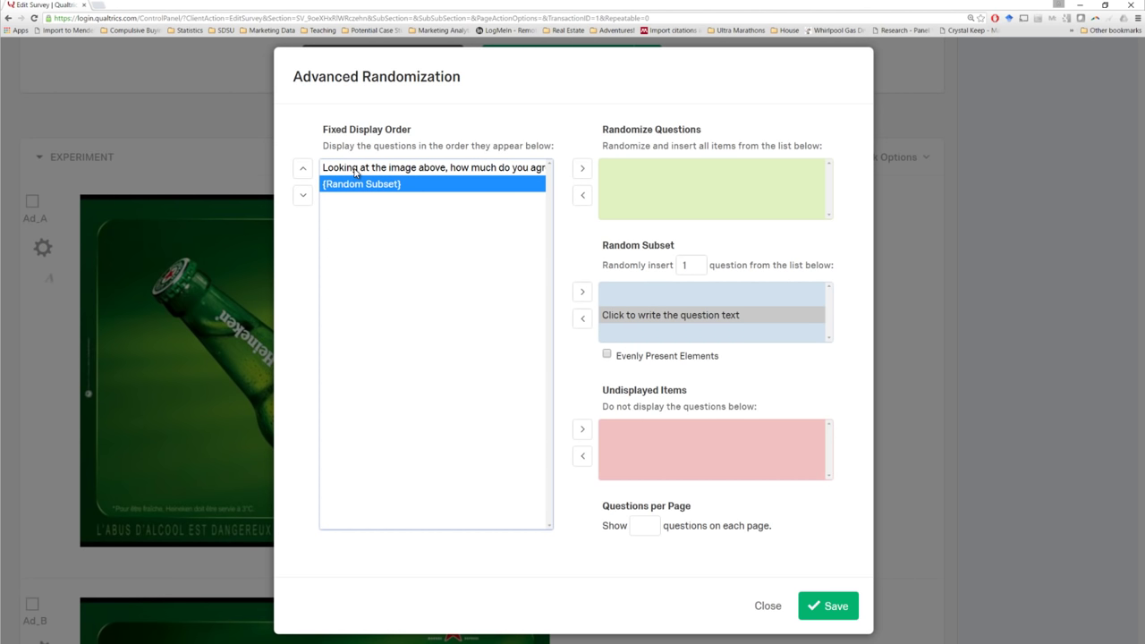
click(356, 168)
click(352, 184)
key(Up)
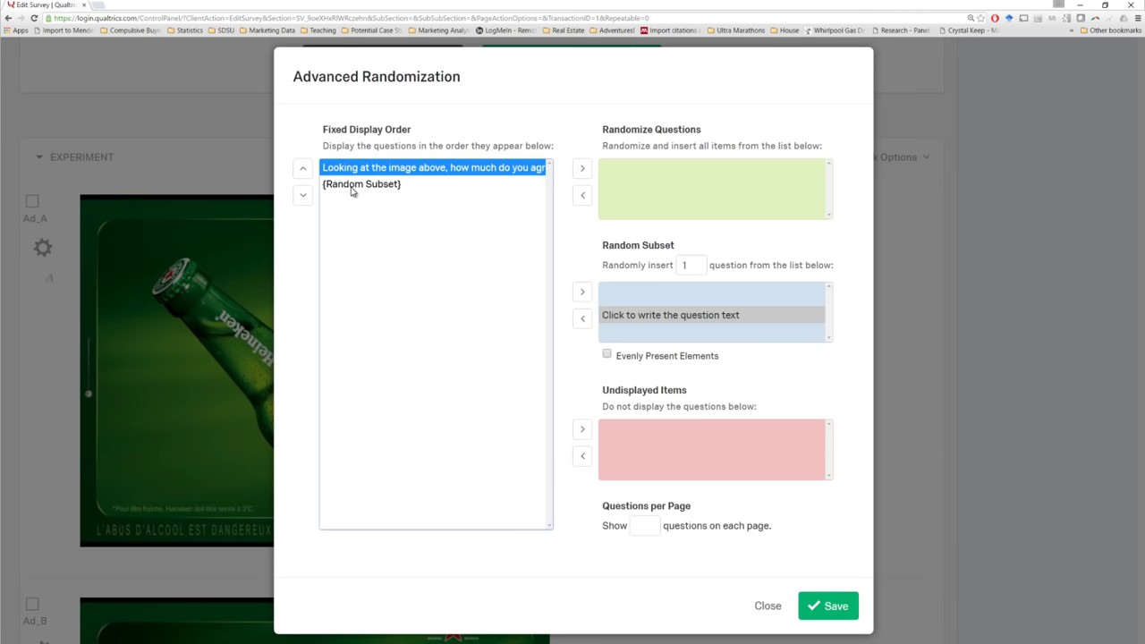
key(Down)
key(Up)
key(Down)
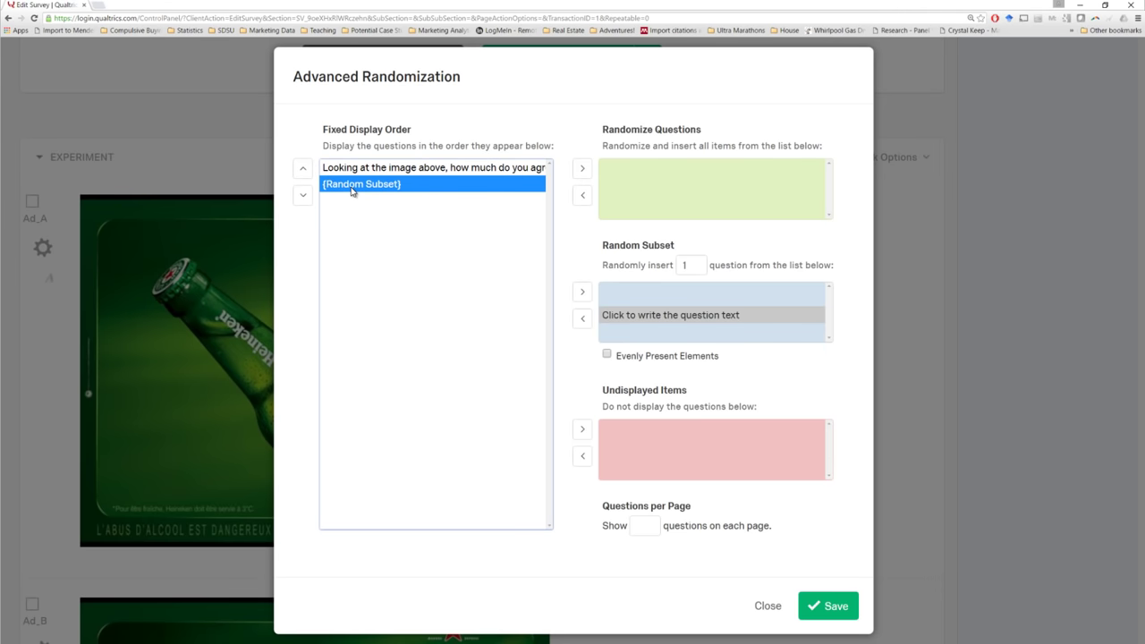
click(302, 168)
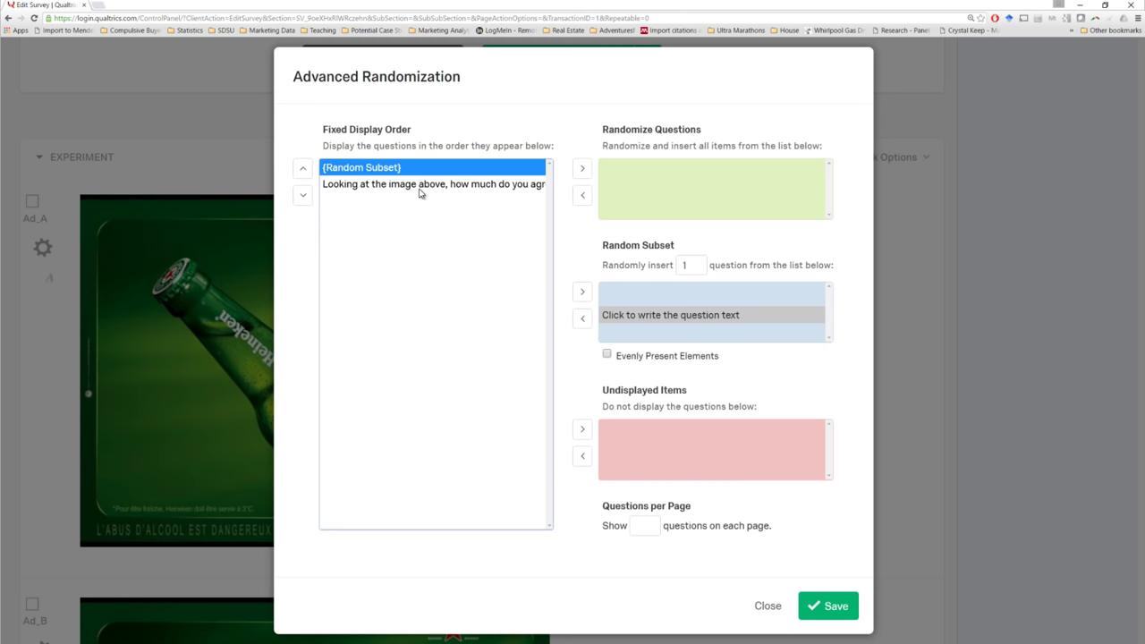
click(367, 187)
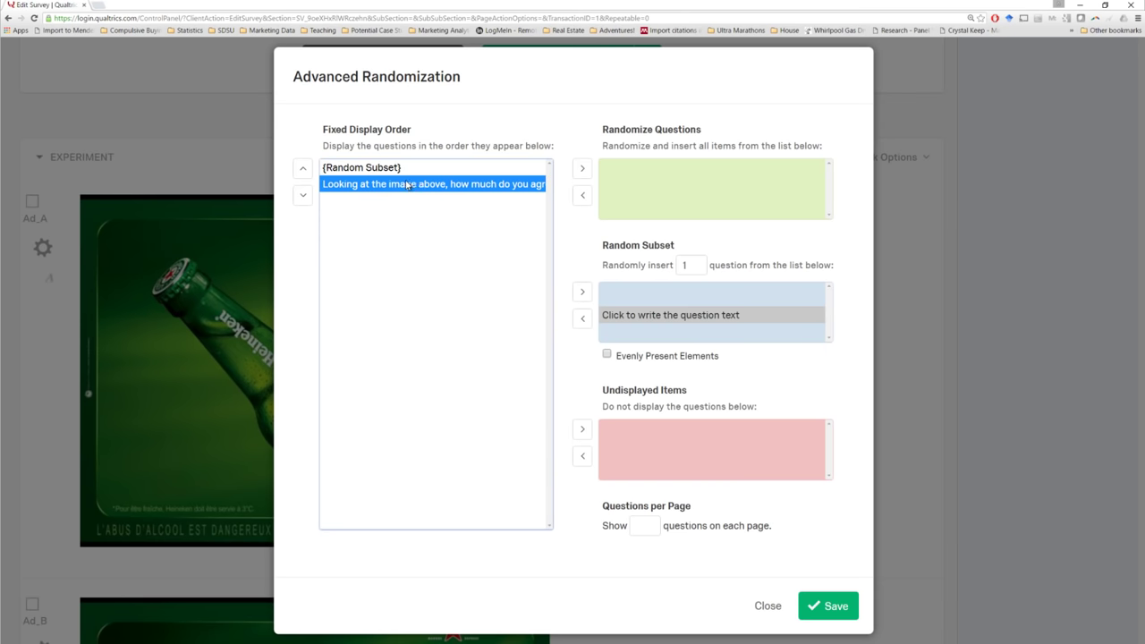
click(816, 613)
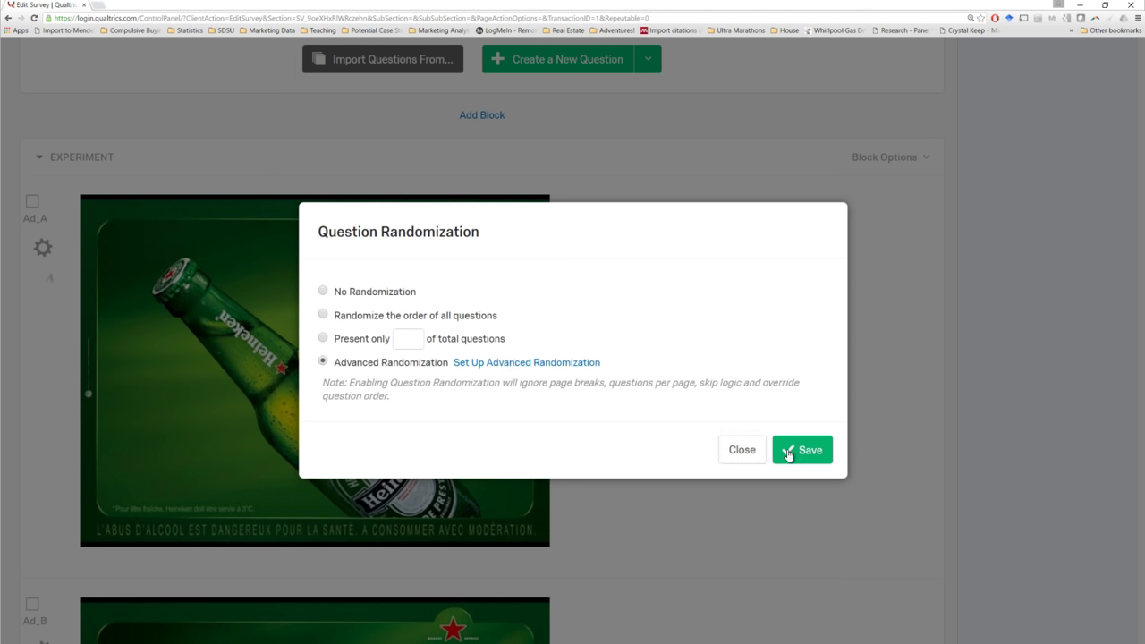
click(787, 452)
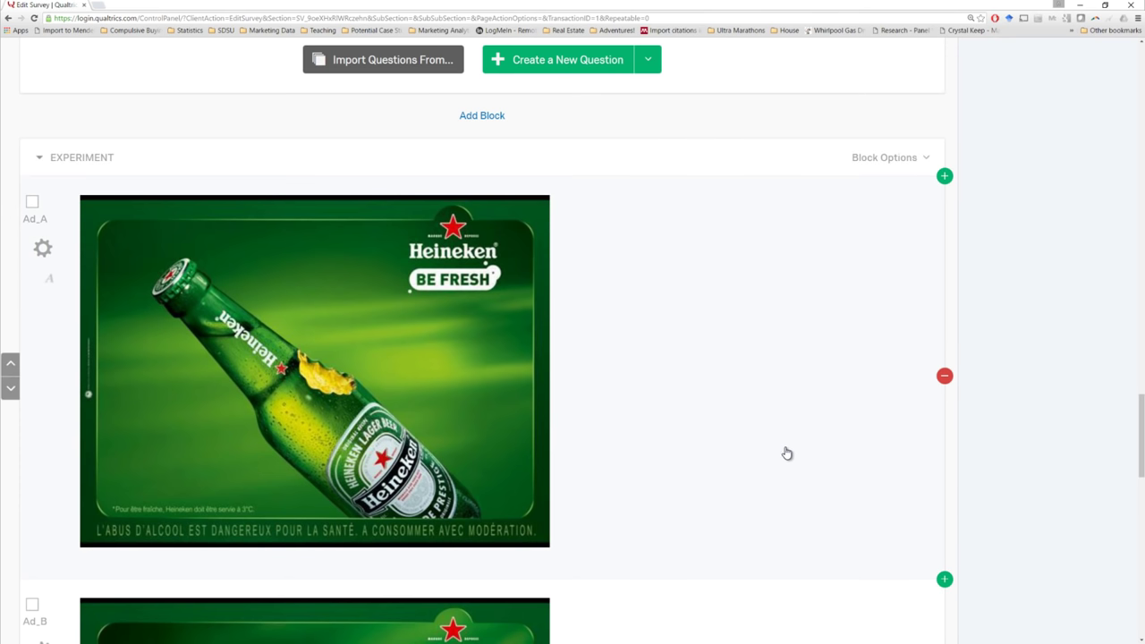
Step: Preview the EXPERIMENT block and start it over once to check the randomly shown ad image and the matrix beneath it
click(861, 160)
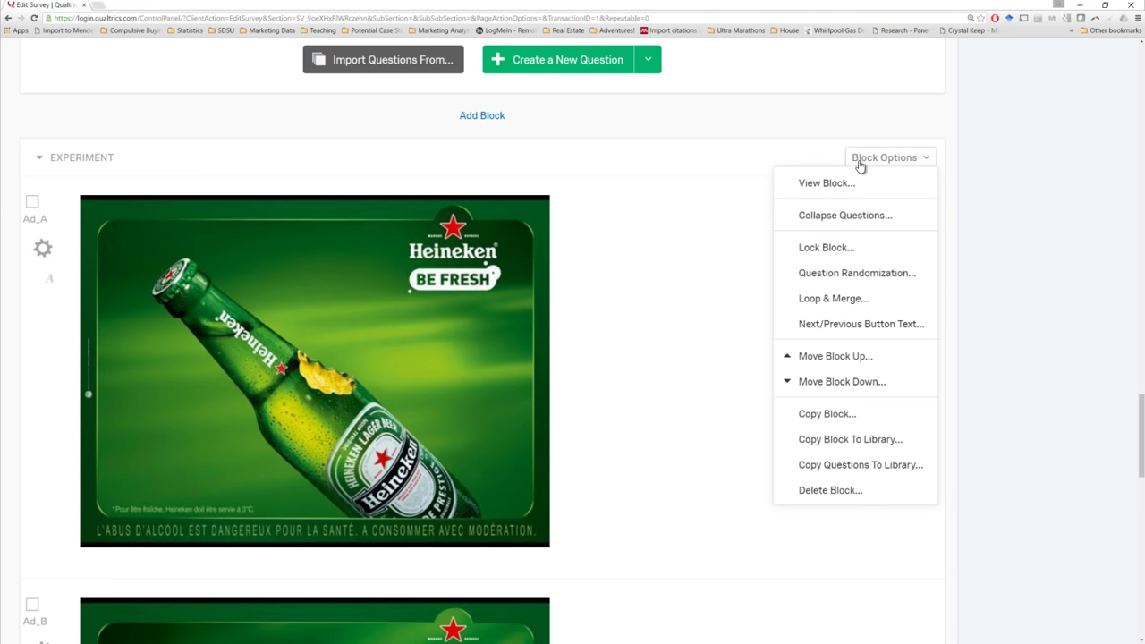
click(827, 183)
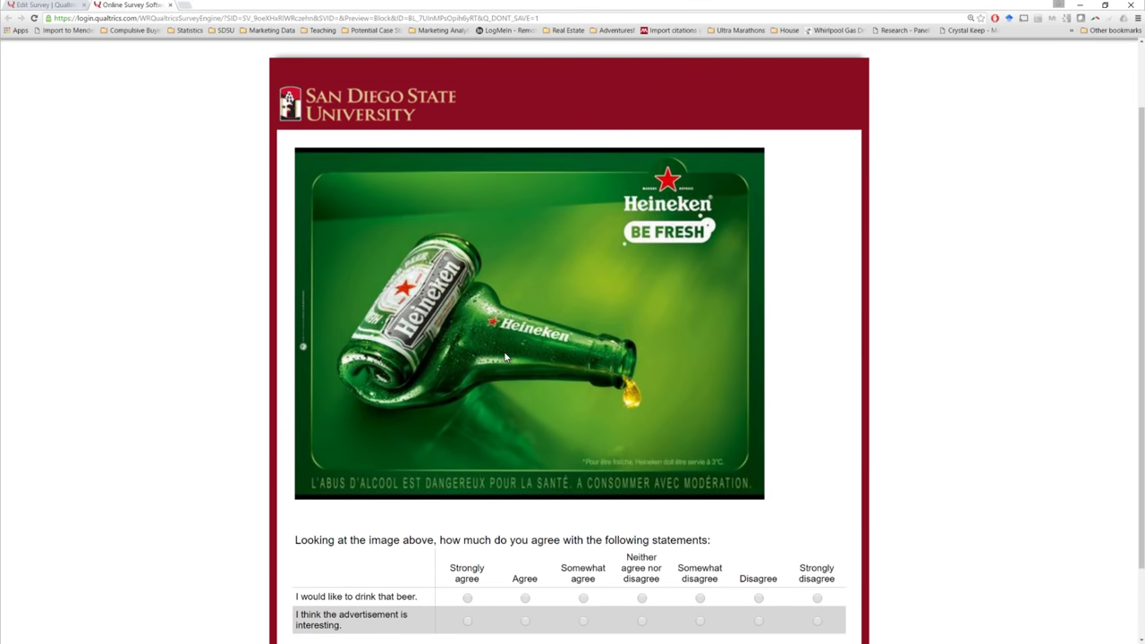
scroll(439, 491, down, 2)
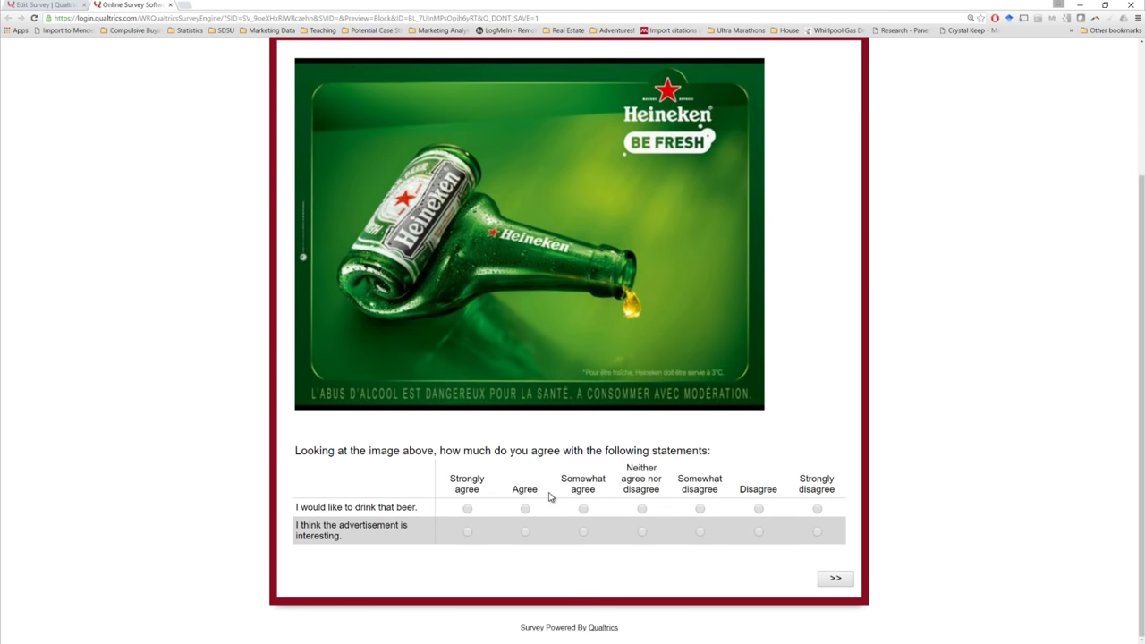
scroll(559, 502, up, 4)
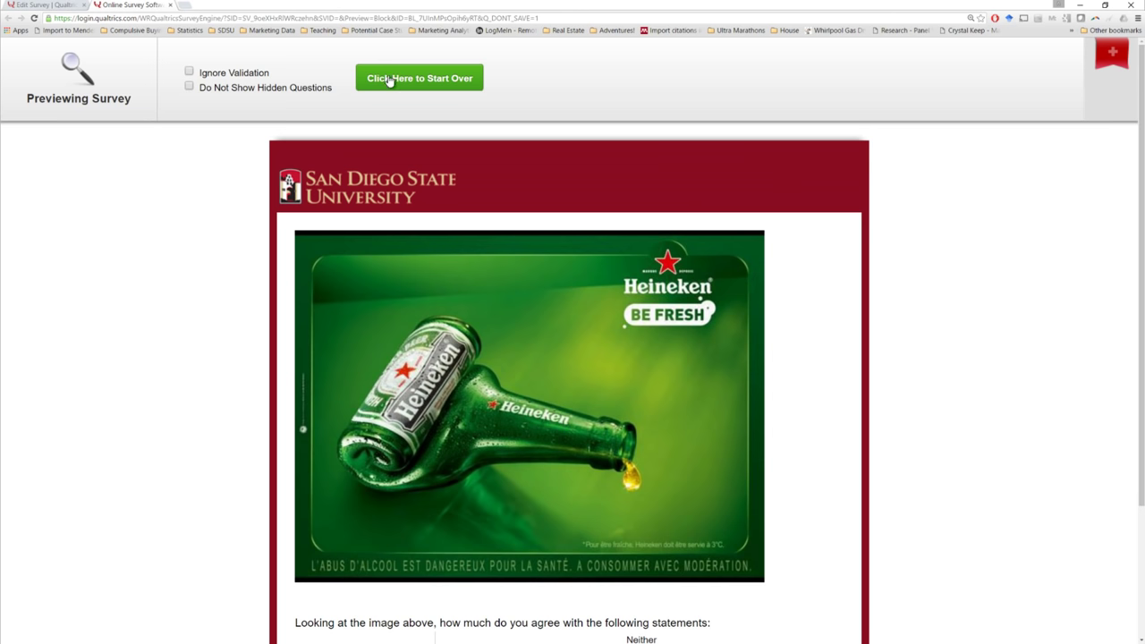
click(406, 82)
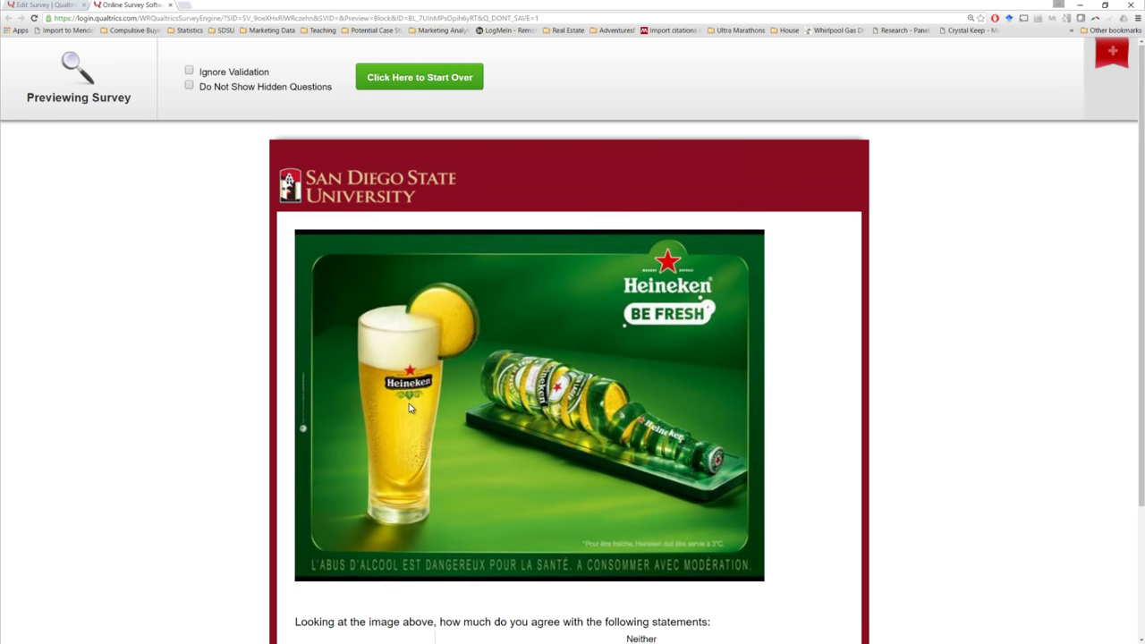
scroll(411, 409, down, 2)
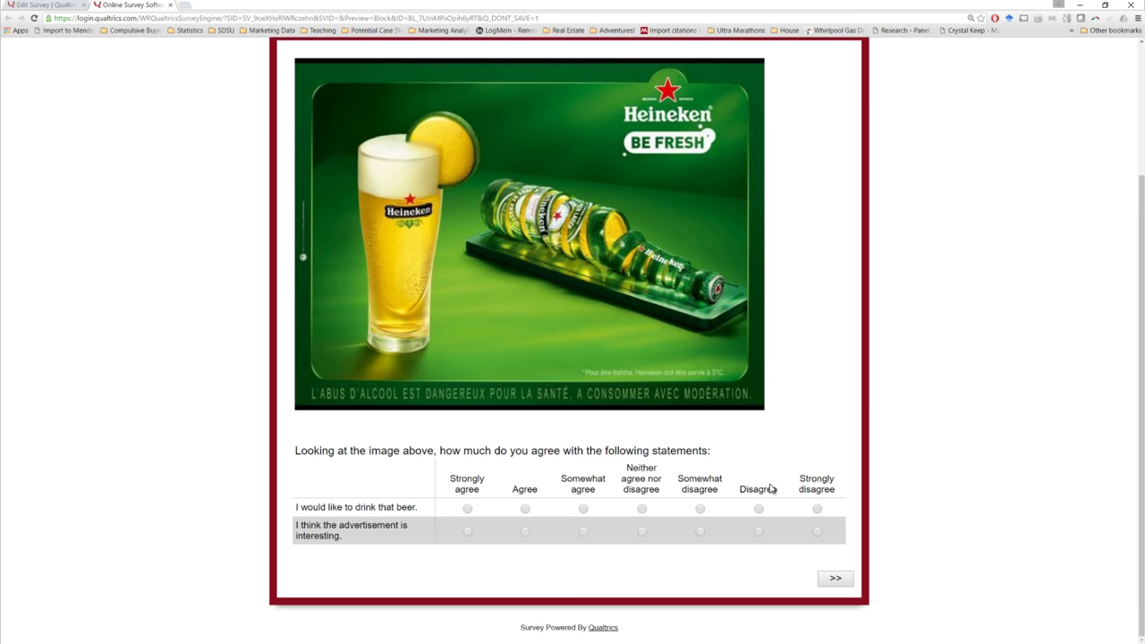
scroll(415, 527, up, 1)
scroll(416, 528, up, 1)
scroll(416, 528, down, 1)
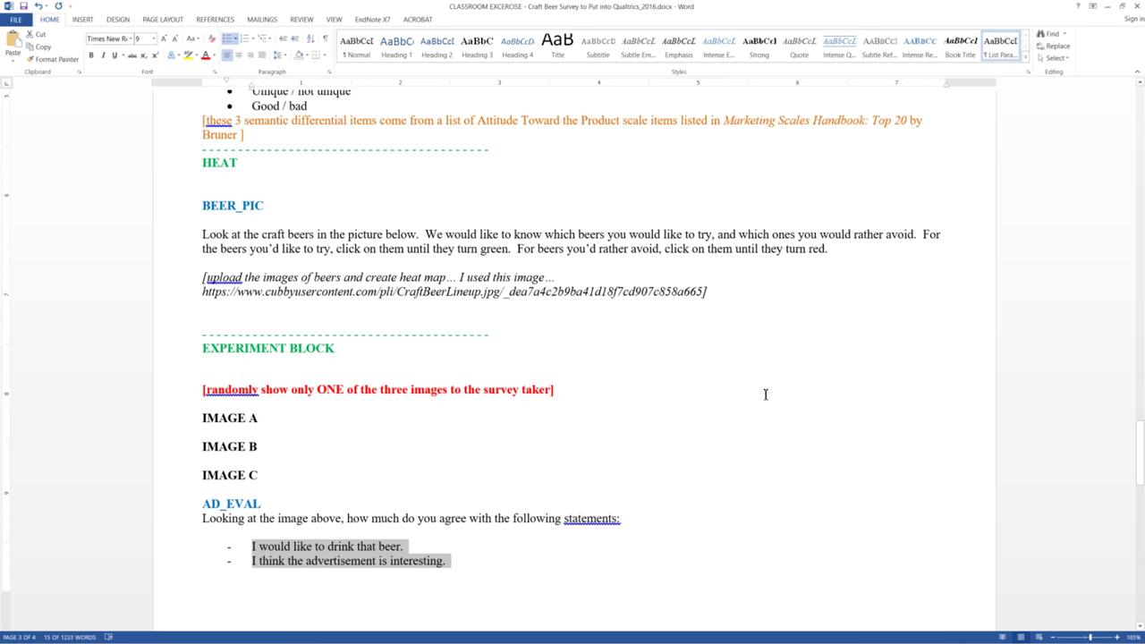
Step: Read the Survey Flow rules in the Word exercise document and return to the top of the survey in Qualtrics
scroll(765, 393, down, 5)
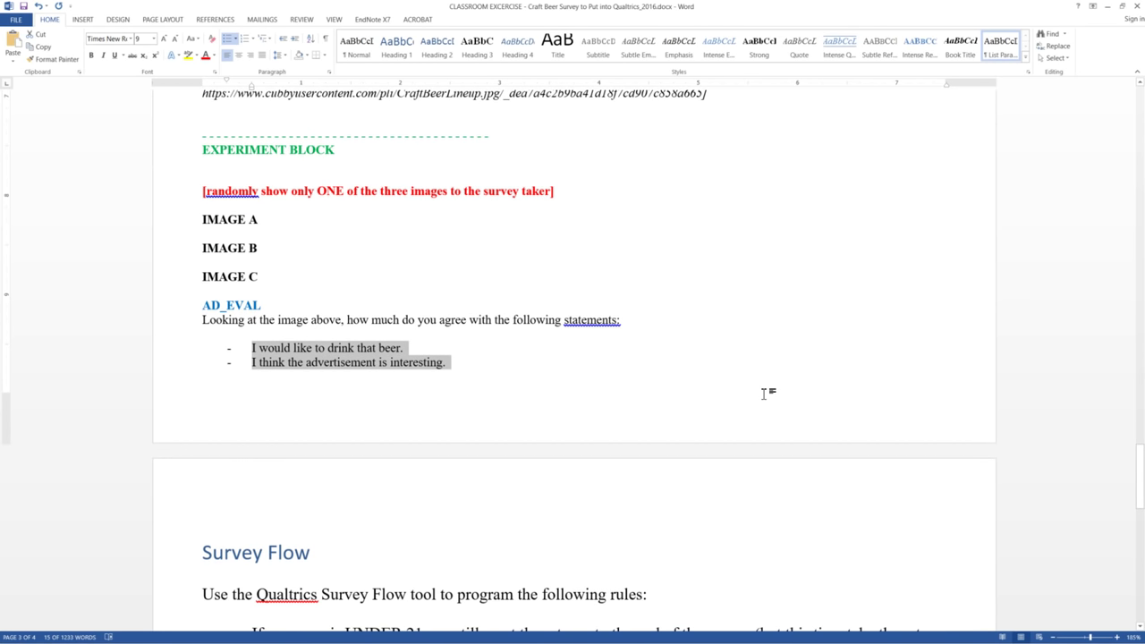
scroll(764, 393, down, 10)
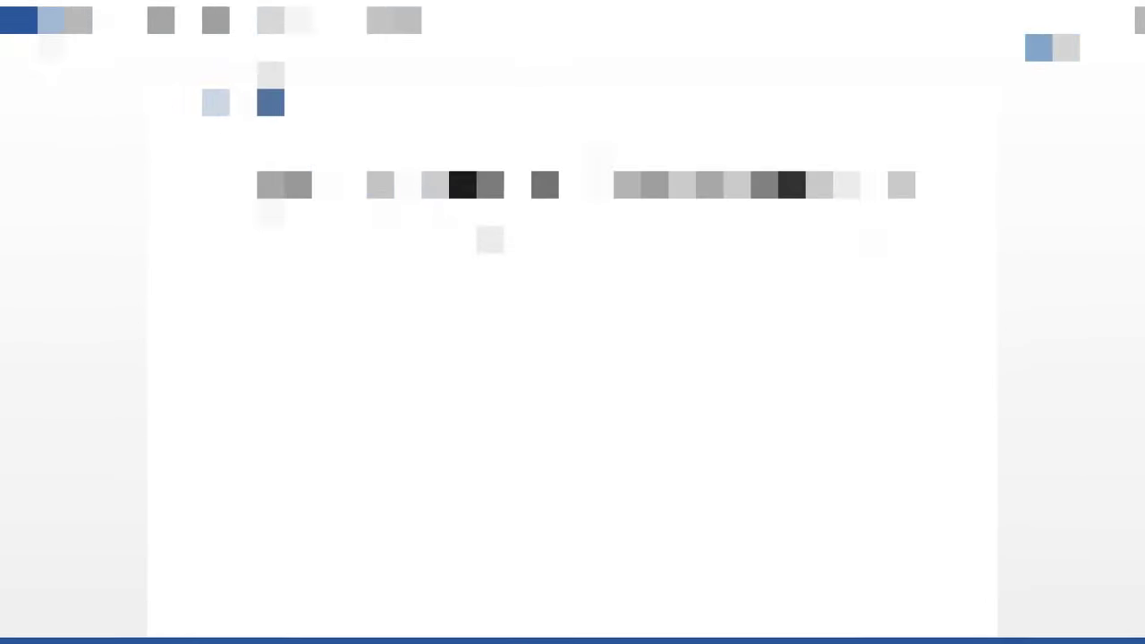
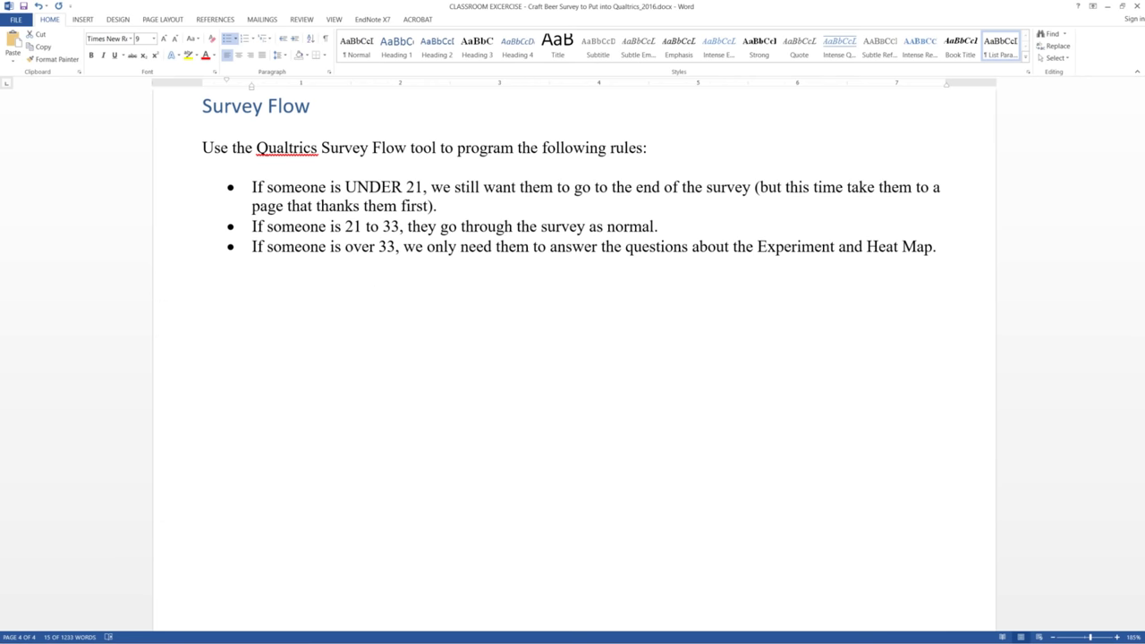
key(alt+Tab)
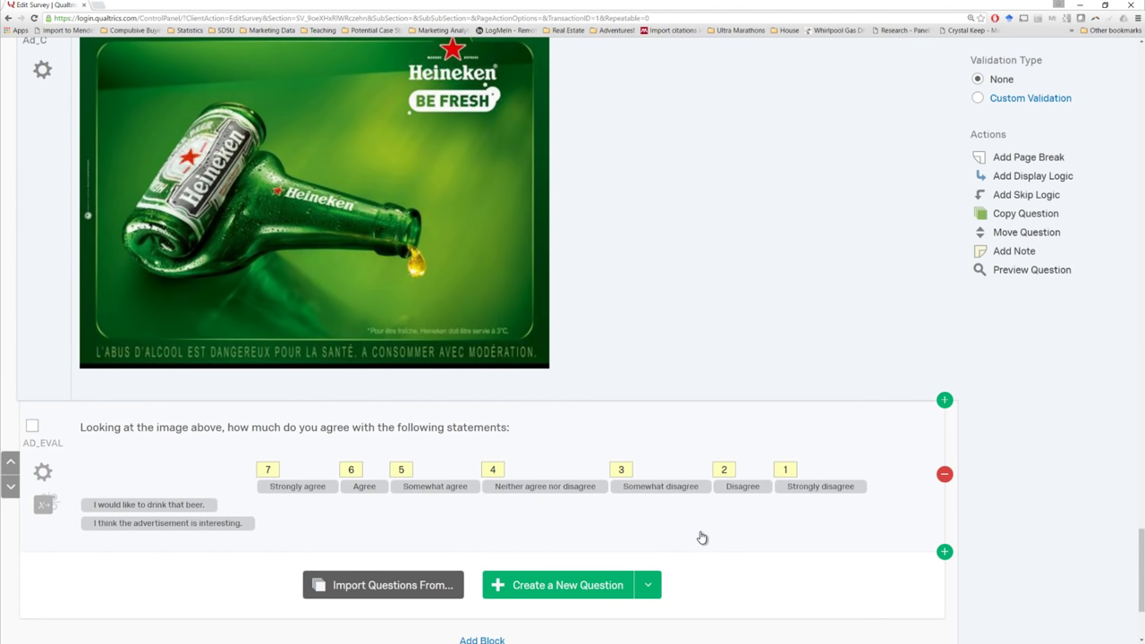
scroll(702, 536, up, 15)
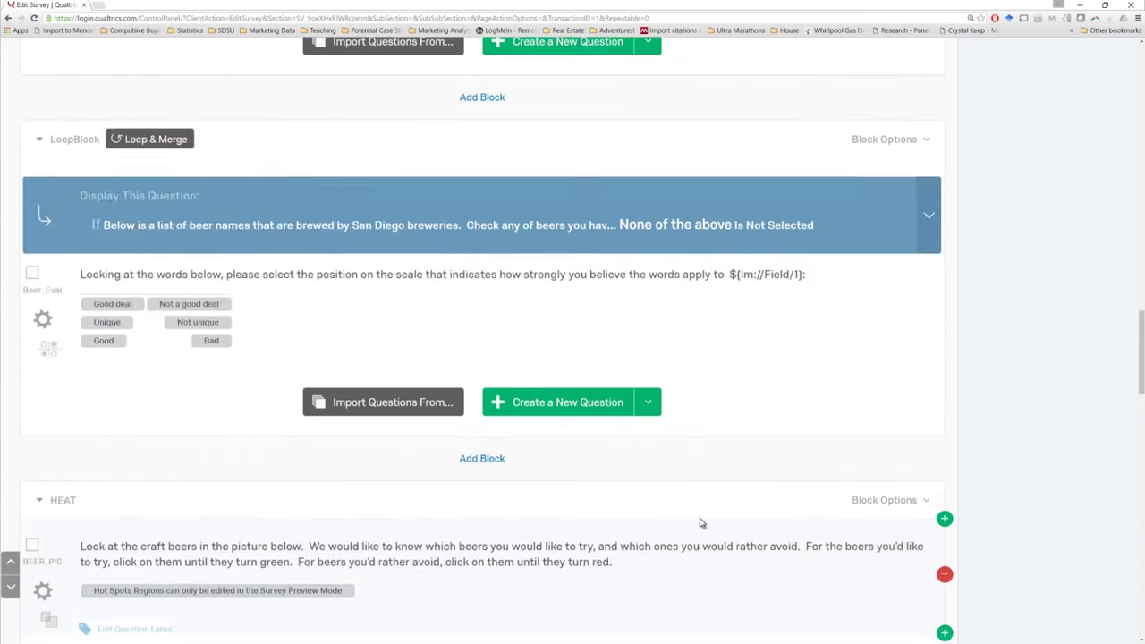
scroll(701, 525, up, 15)
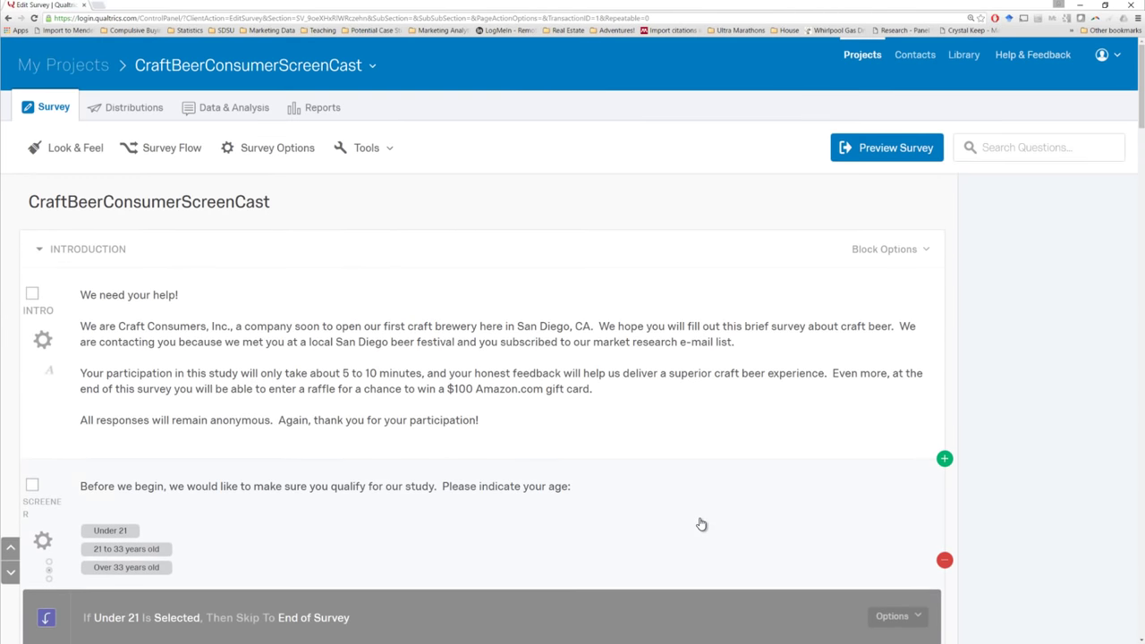
Step: Remove the skip logic that sends Under 21 respondents to End of Survey from the SCREENER age question
scroll(431, 426, down, 2)
click(432, 427)
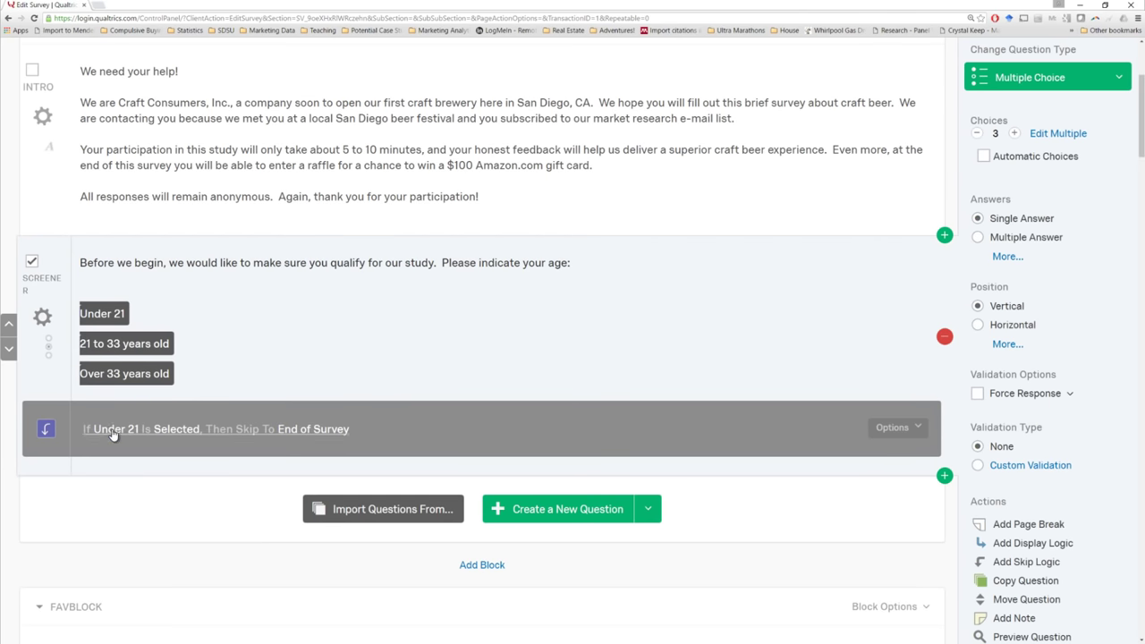
click(881, 428)
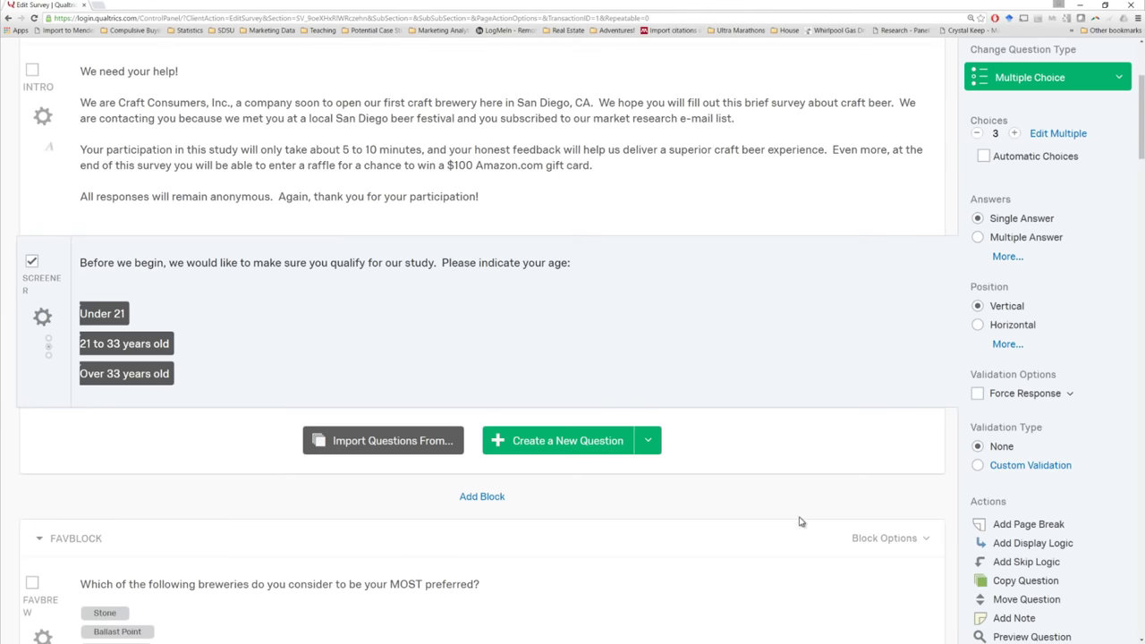
Step: Add a new block below the EXPERIMENT block at the end of the survey and name it TV21
scroll(800, 521, down, 2)
scroll(680, 416, down, 20)
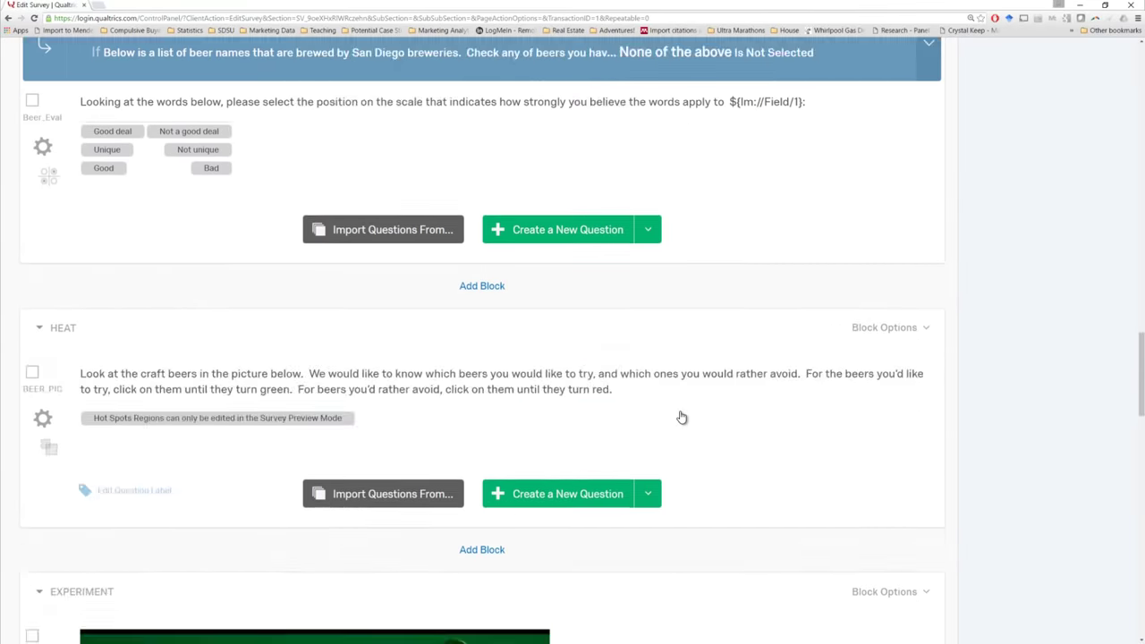
scroll(682, 418, down, 10)
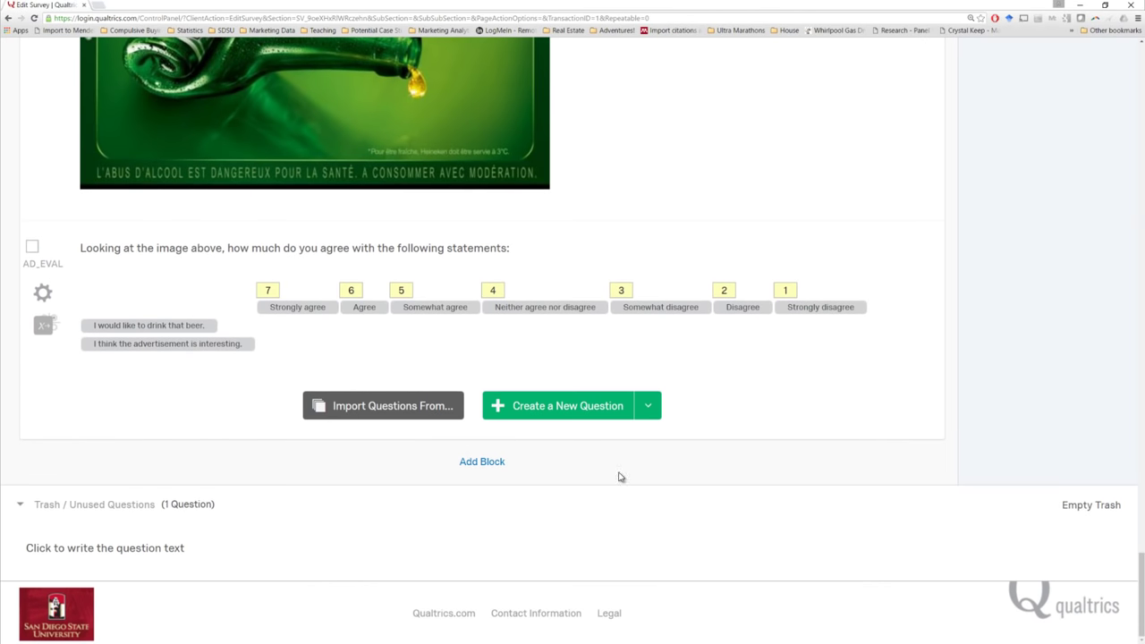
click(482, 462)
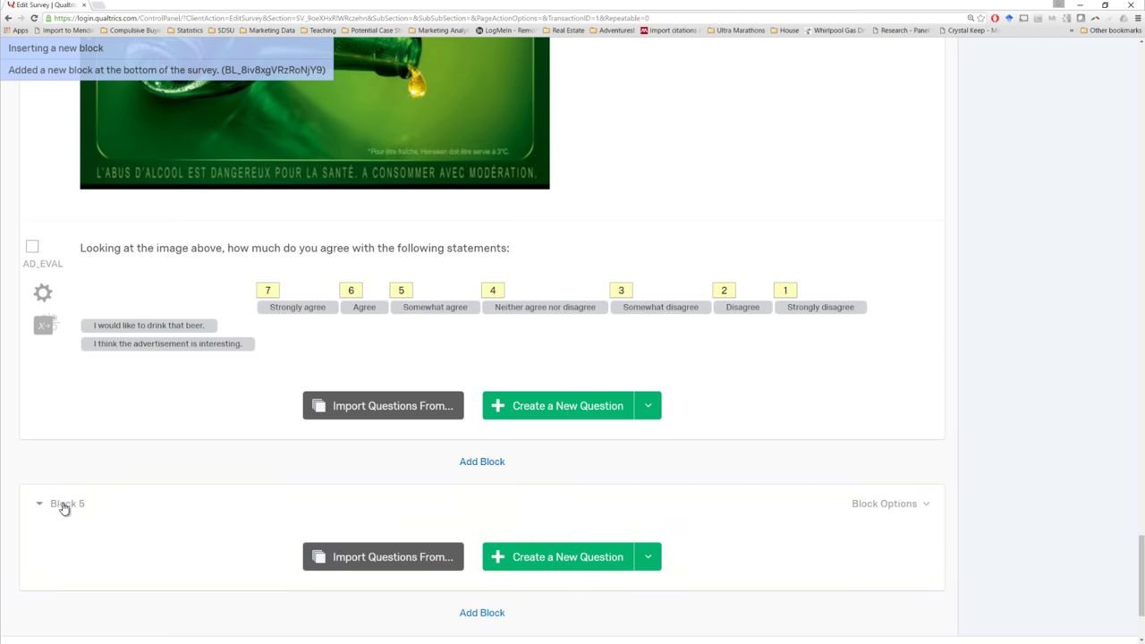
click(64, 505)
text(T)
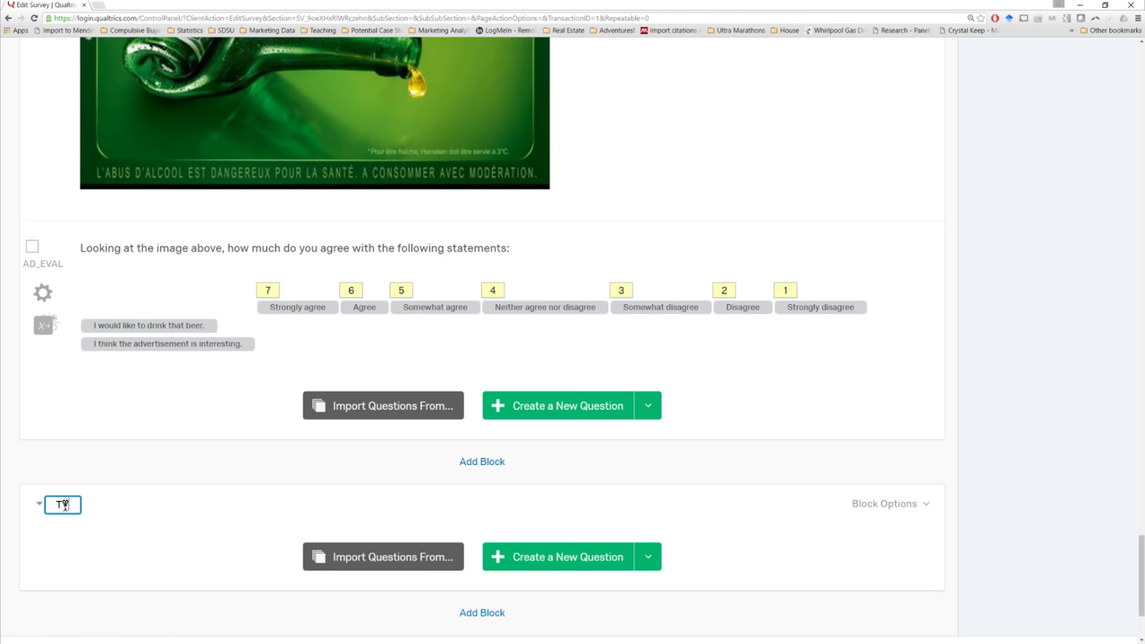
text(V21)
key(Return)
Step: Create a Descriptive Text question in the TV21 block and label it TY
click(525, 566)
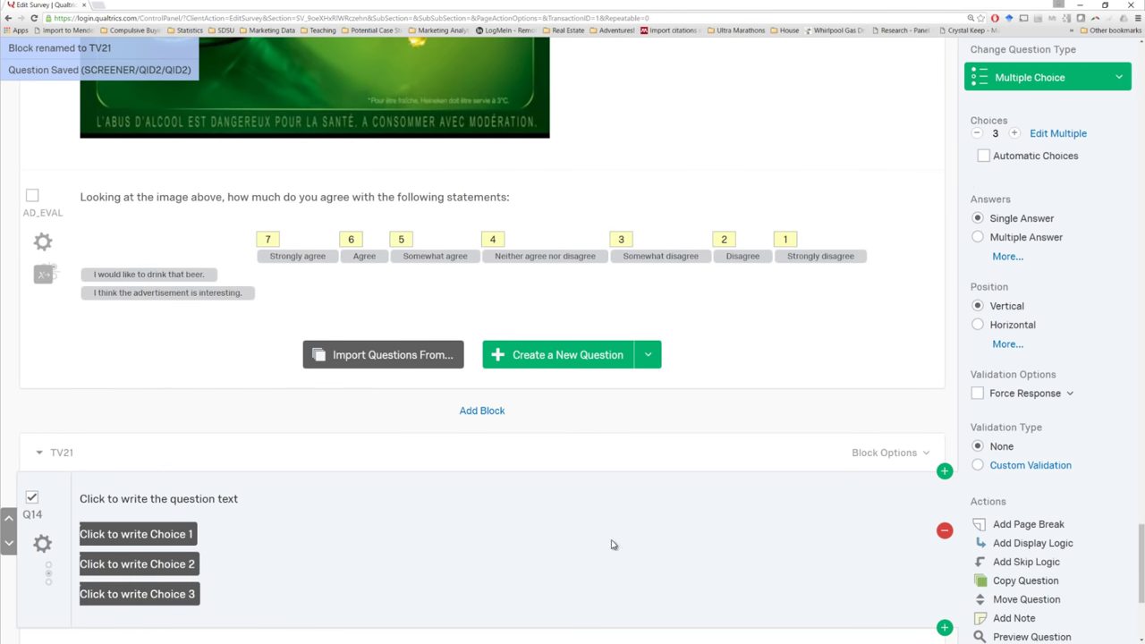
click(1017, 81)
click(856, 116)
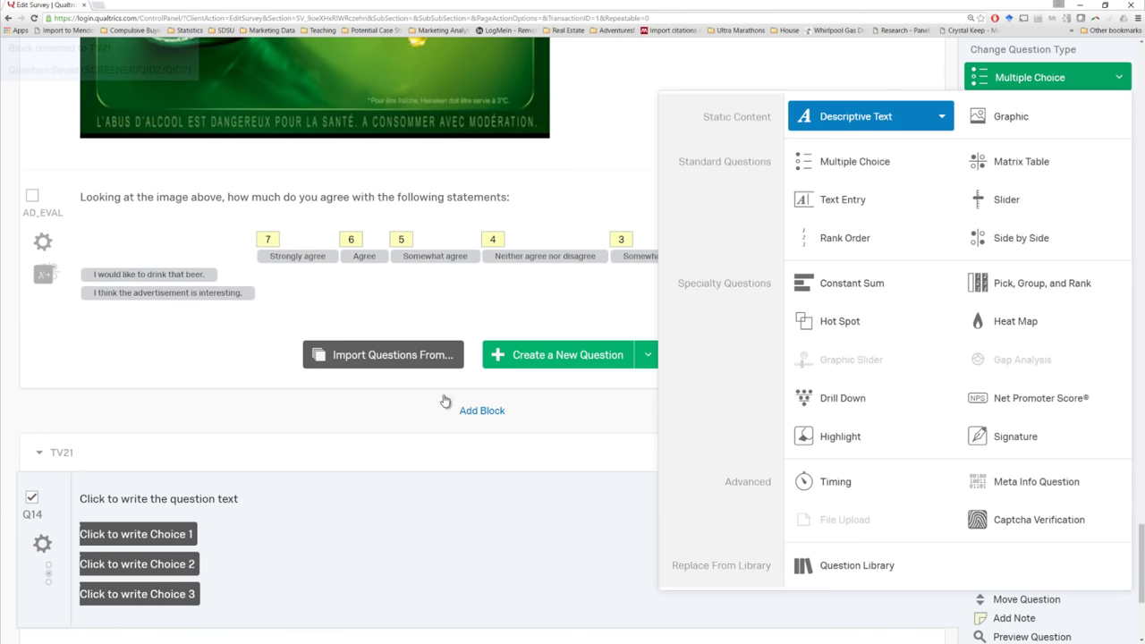
click(42, 521)
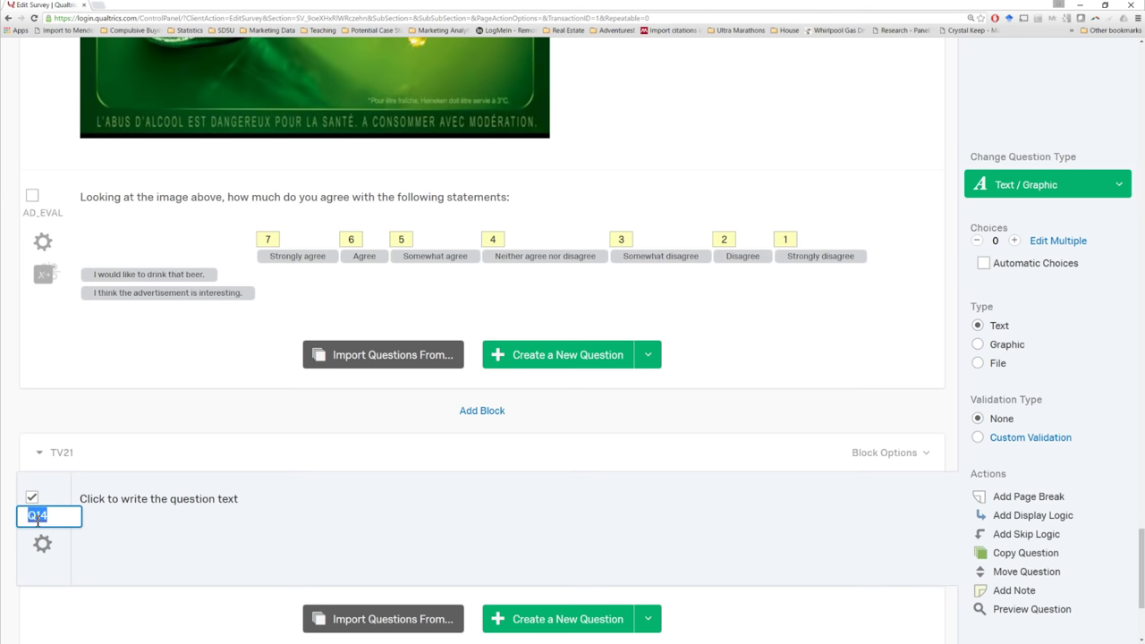
text(TV)
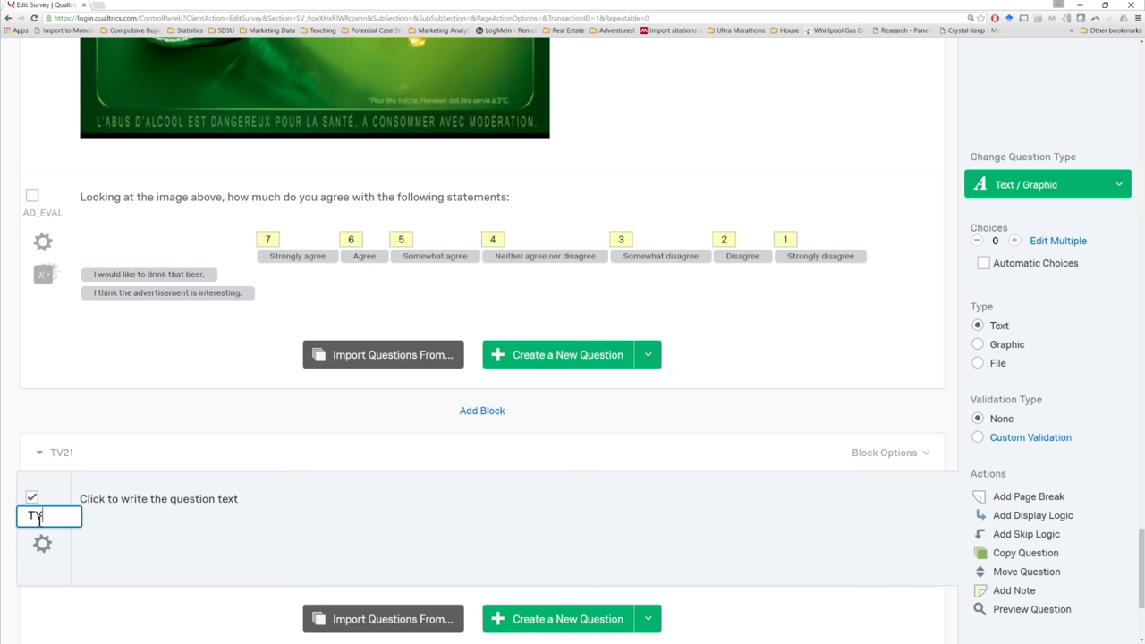
Step: Write the TY text as "Thank you for you interest in our survey. Unfortunately, you do not qualify for our survey at this time."
click(132, 510)
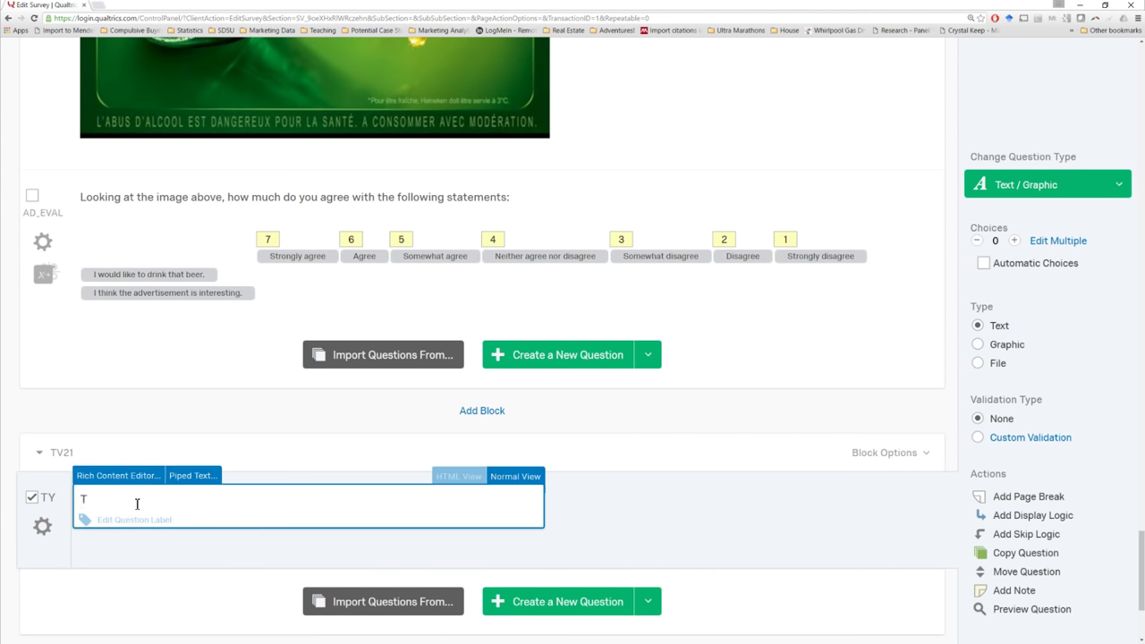
text(Th)
text(ank you for you inter)
text(es)
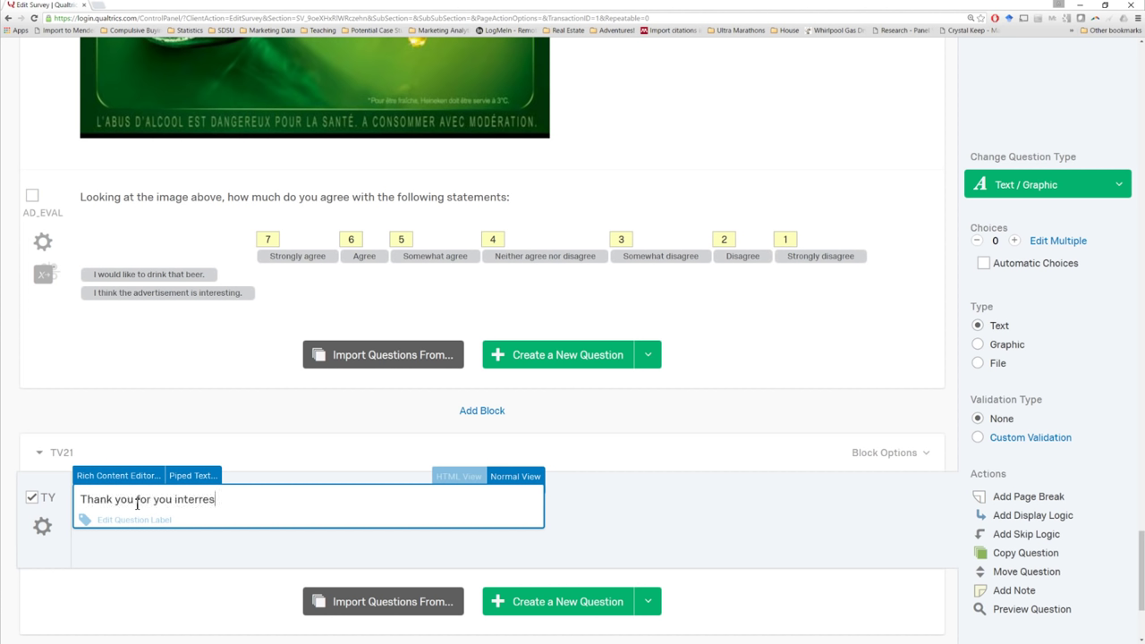
text(t in )
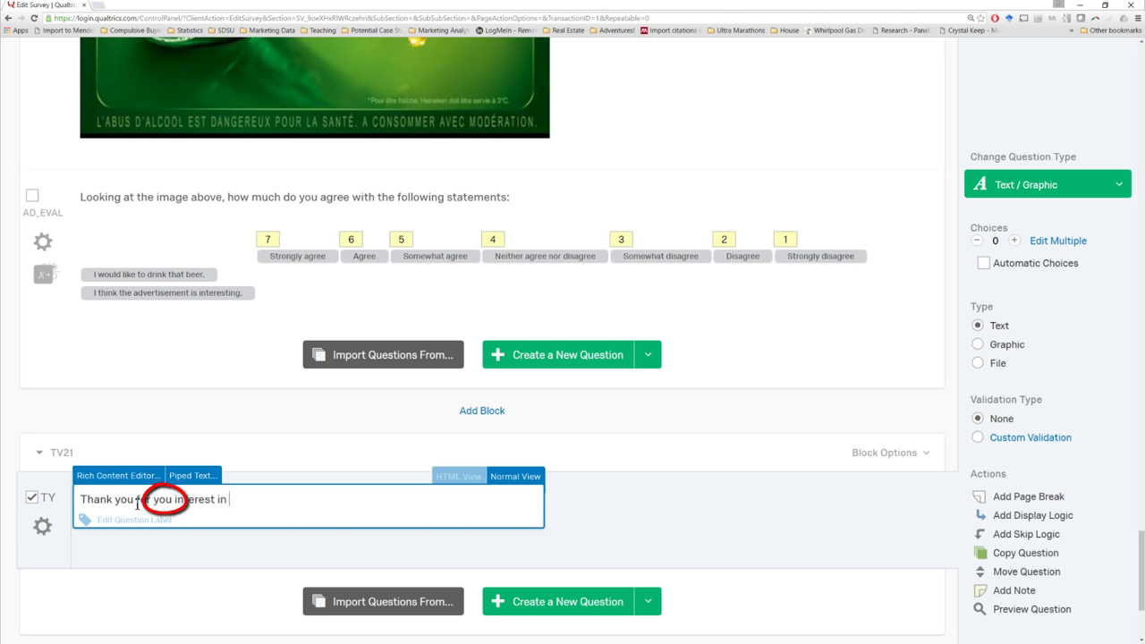
text(our survey.  Unfortunately, yo)
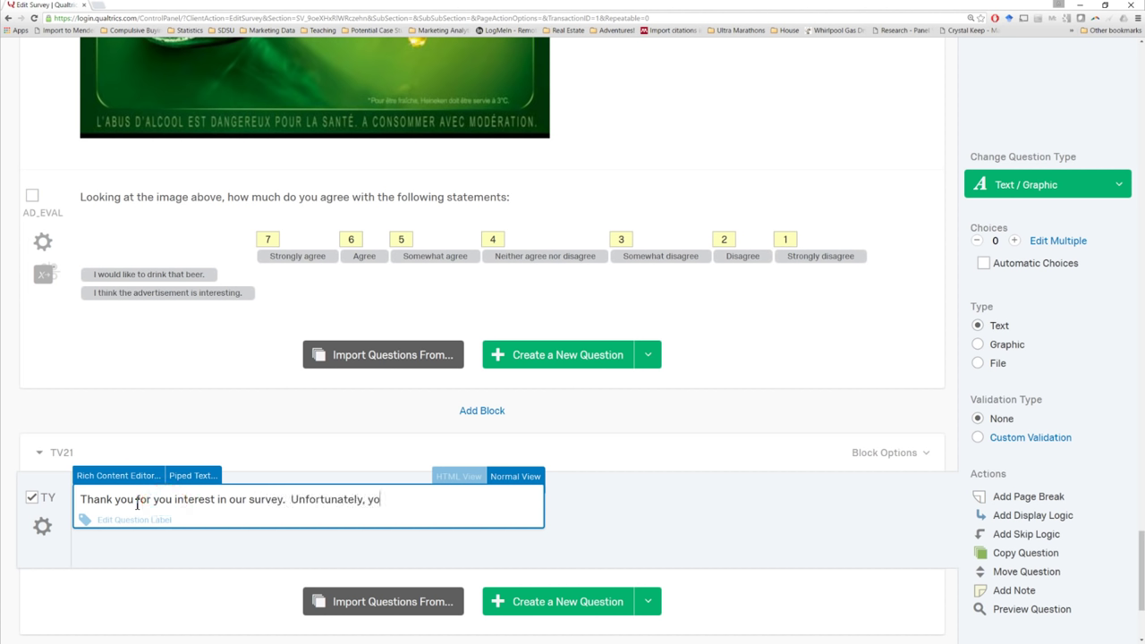
text(u do not qualify for our survey a)
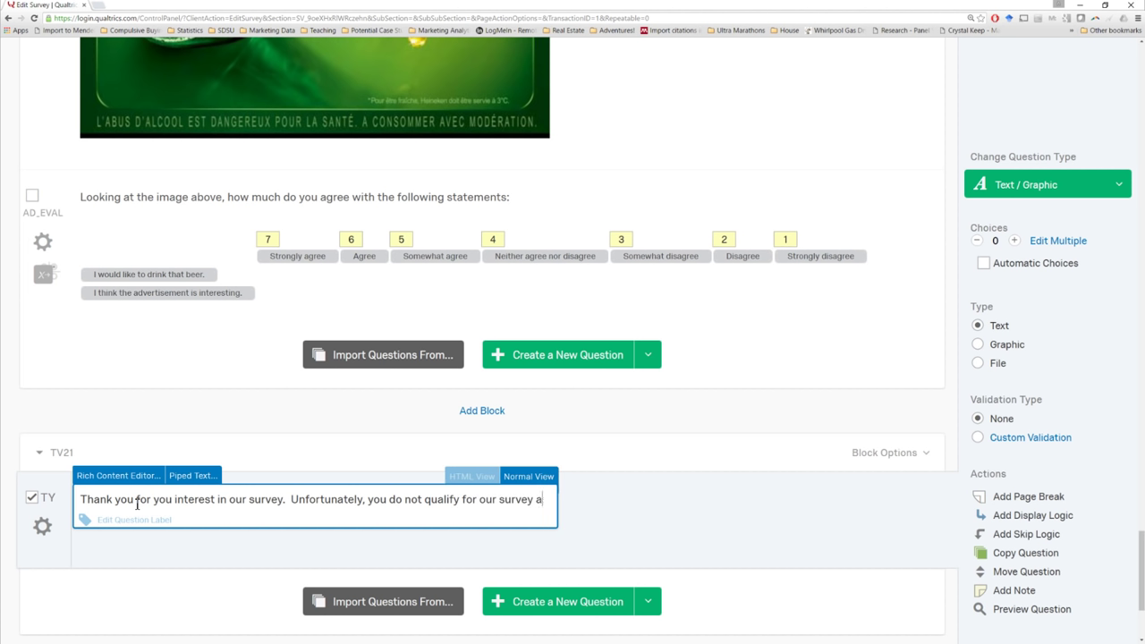
key(BackSpace)
text(at this )
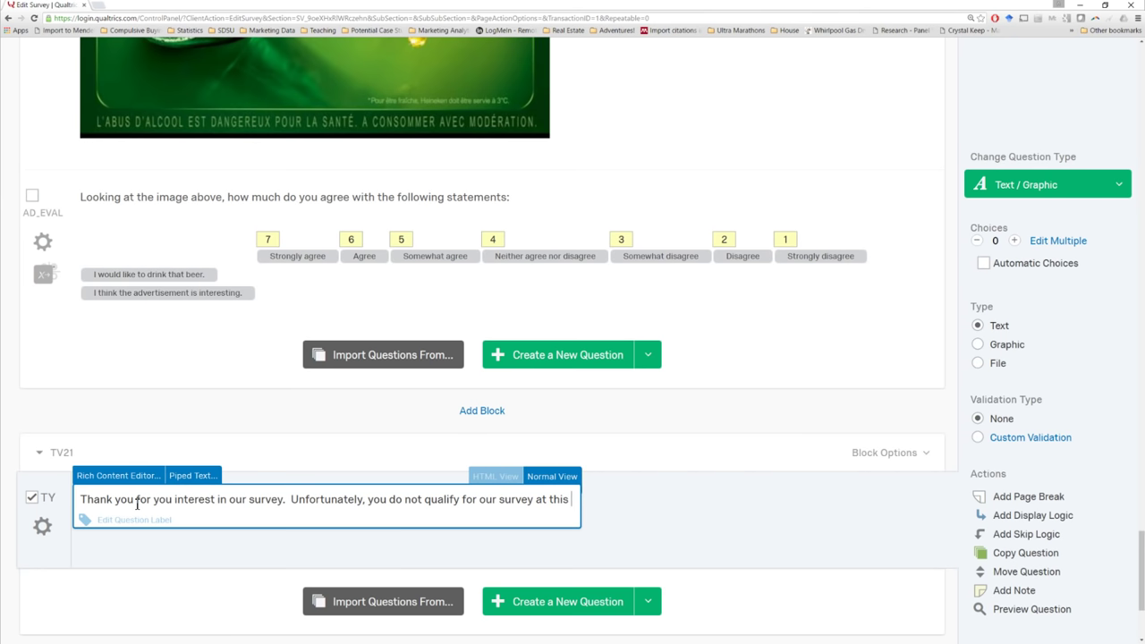
text(time.)
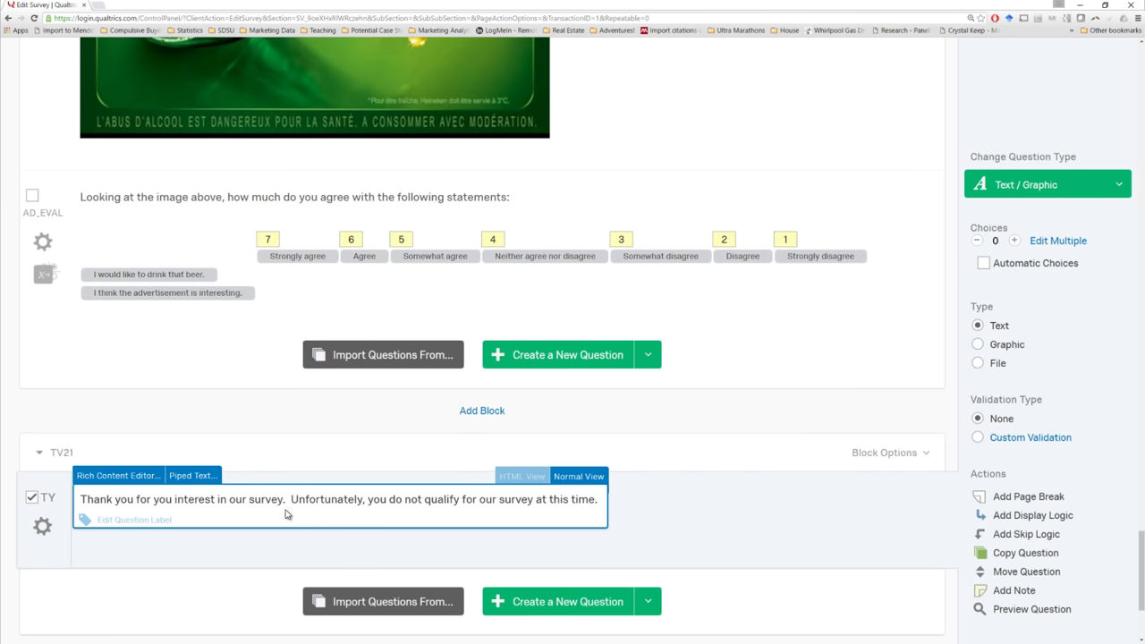
click(764, 510)
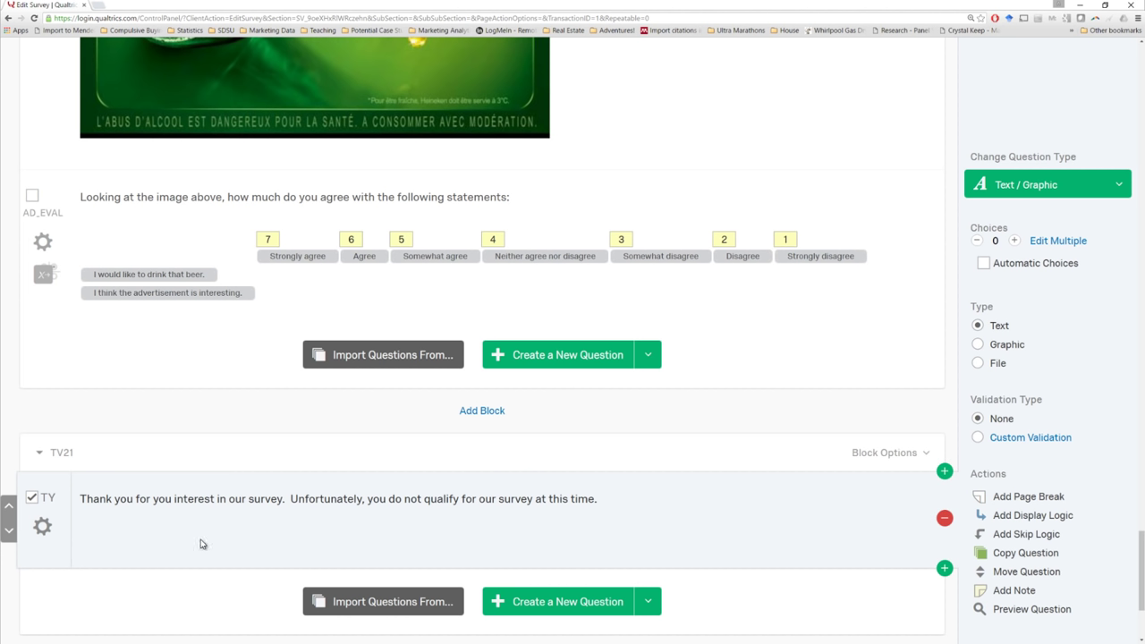
triple_click(246, 501)
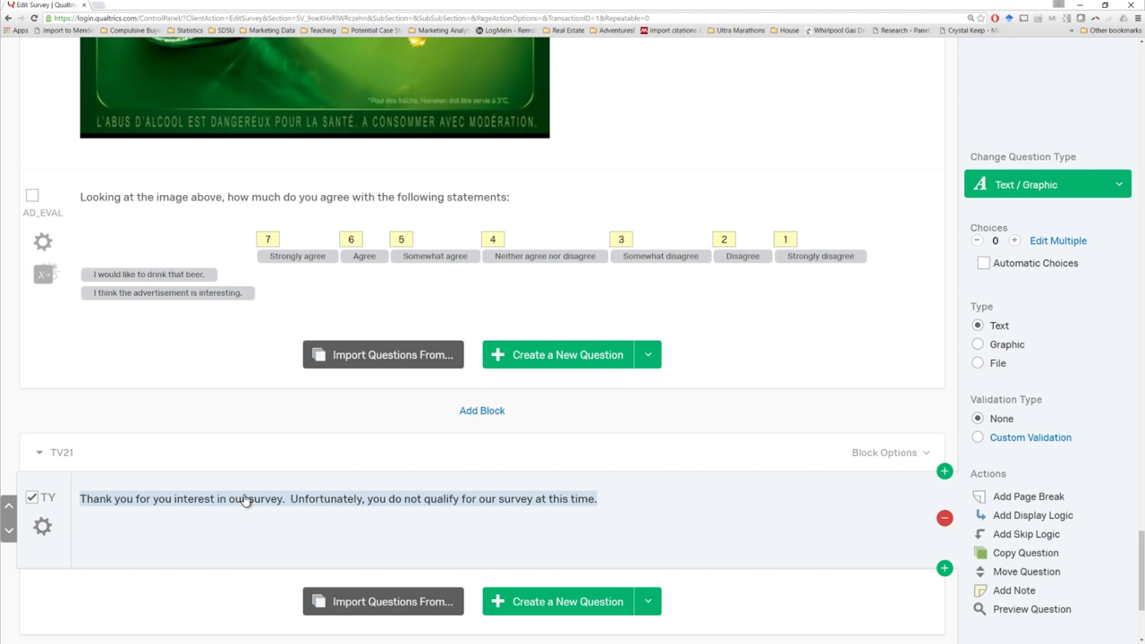
click(431, 501)
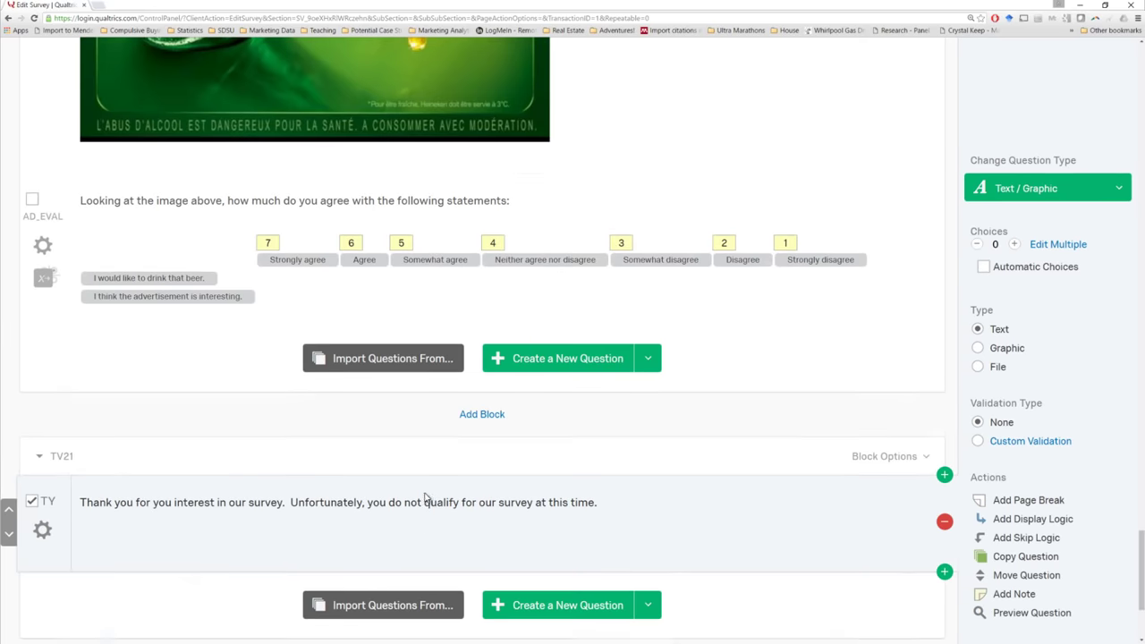
Step: Collapse all survey blocks from INTRODUCTION through TV21 so only their headers show
scroll(427, 498, up, 4)
scroll(426, 498, up, 20)
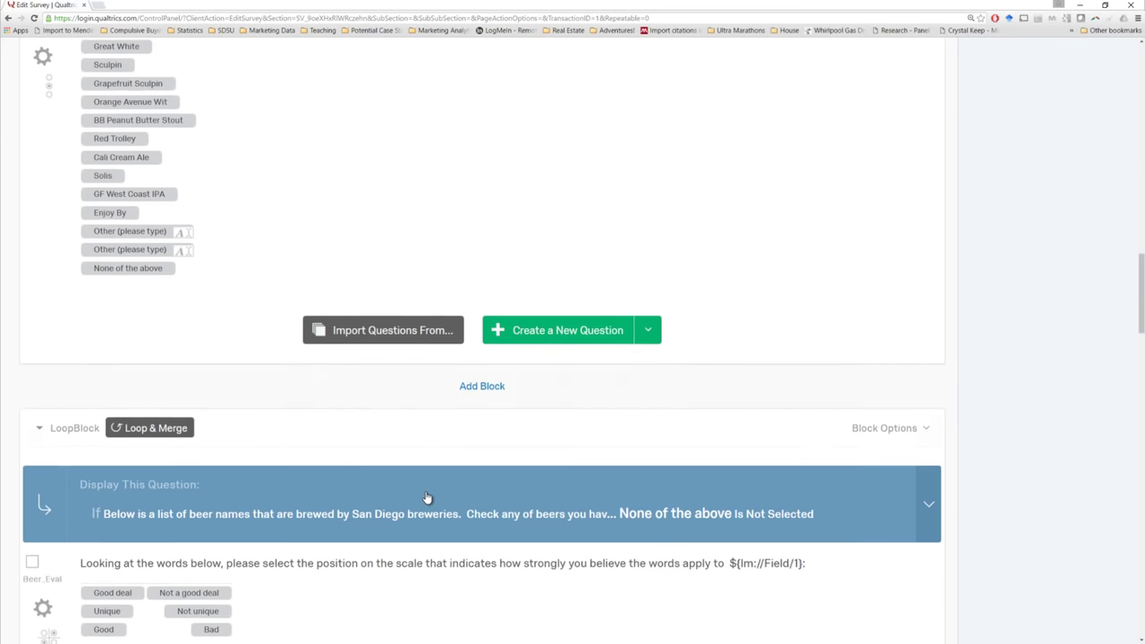
scroll(426, 498, up, 15)
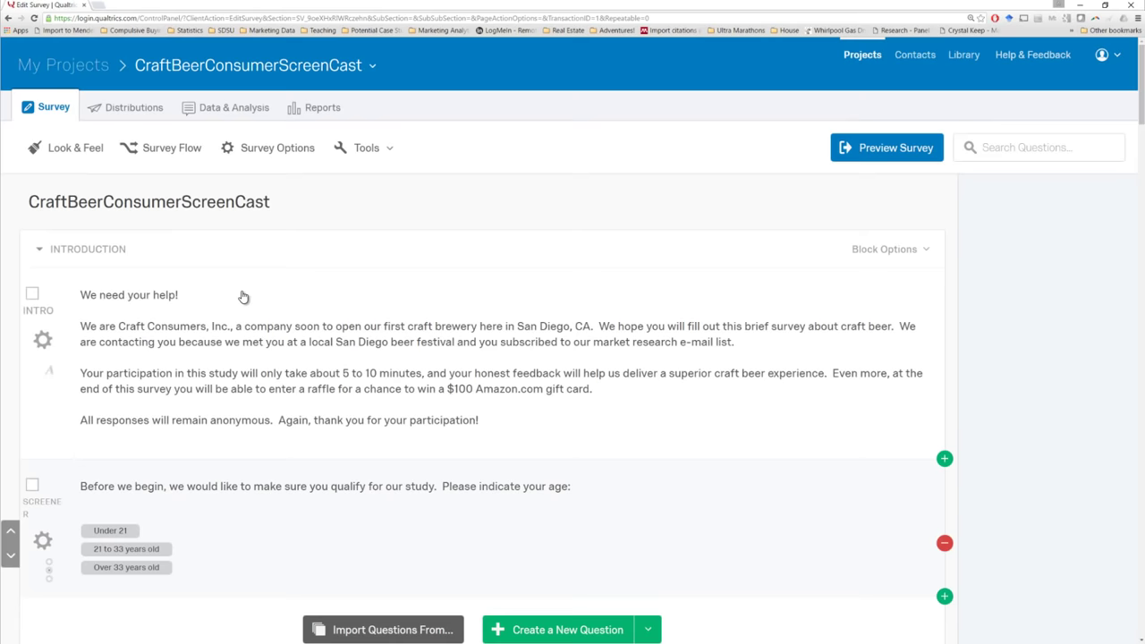
click(40, 249)
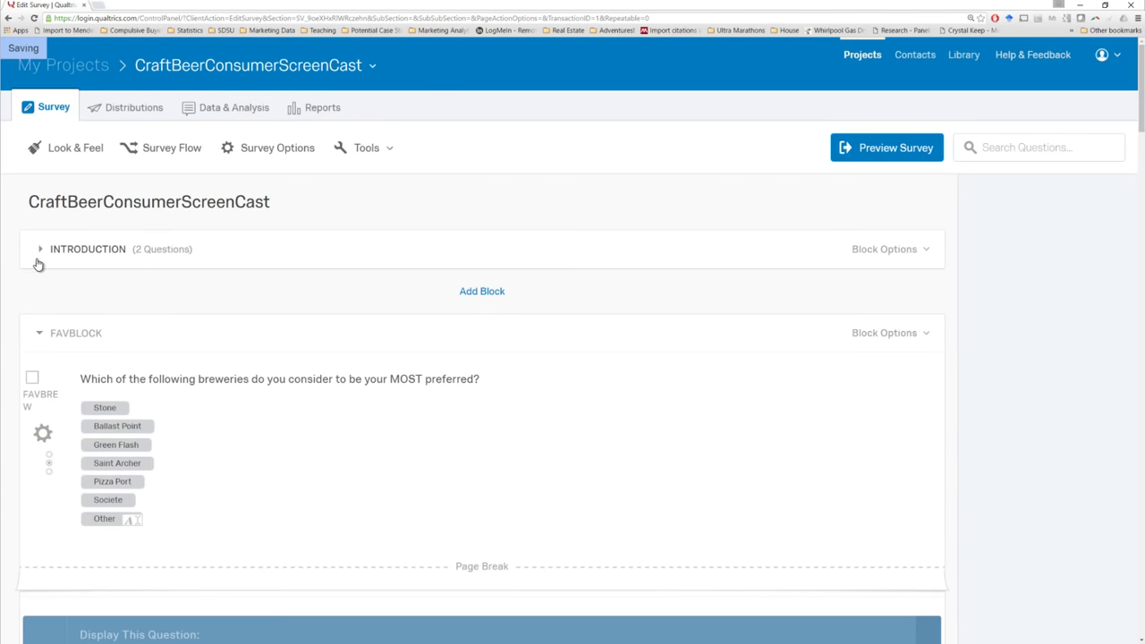
click(40, 335)
click(39, 417)
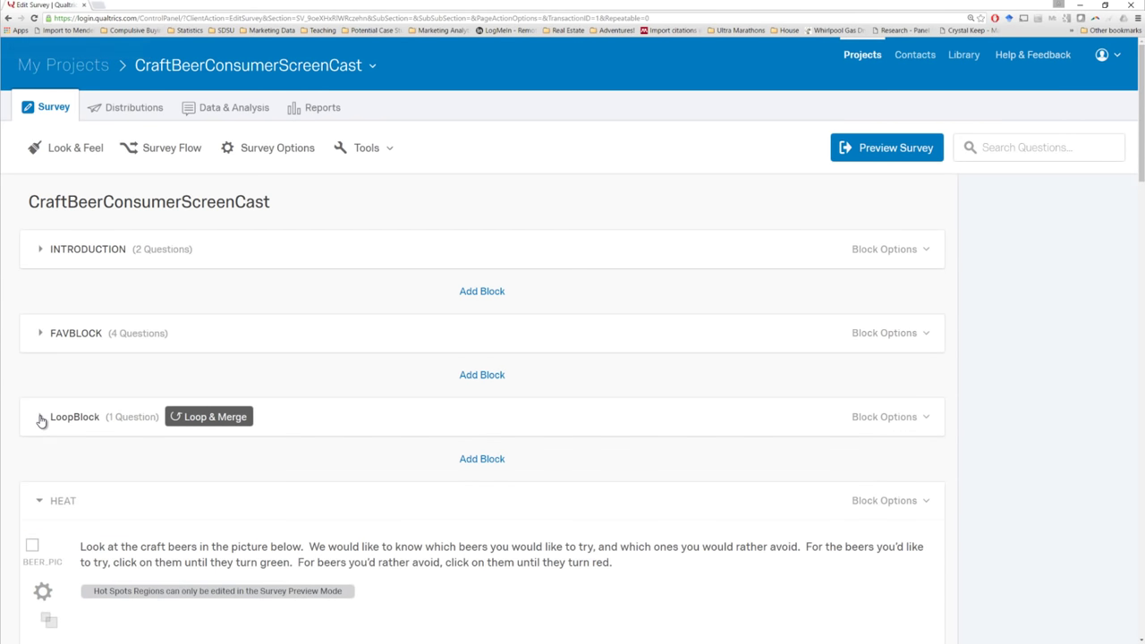
scroll(75, 451, down, 2)
click(39, 324)
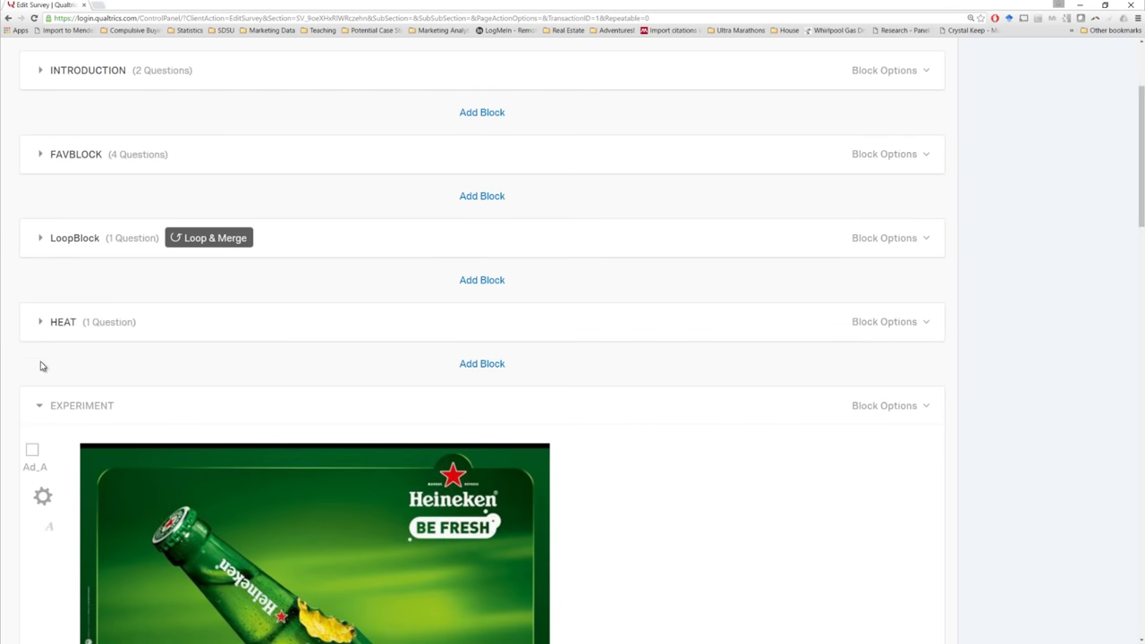
click(41, 408)
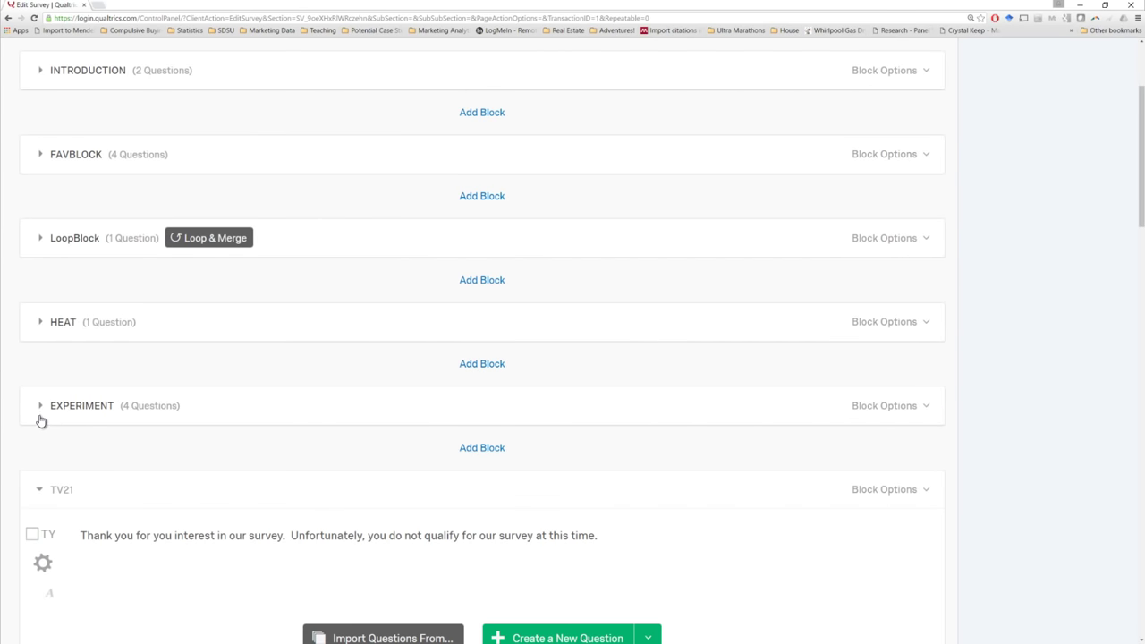
click(39, 490)
Step: Rename the TV21 block as TY21
double_click(61, 490)
click(62, 490)
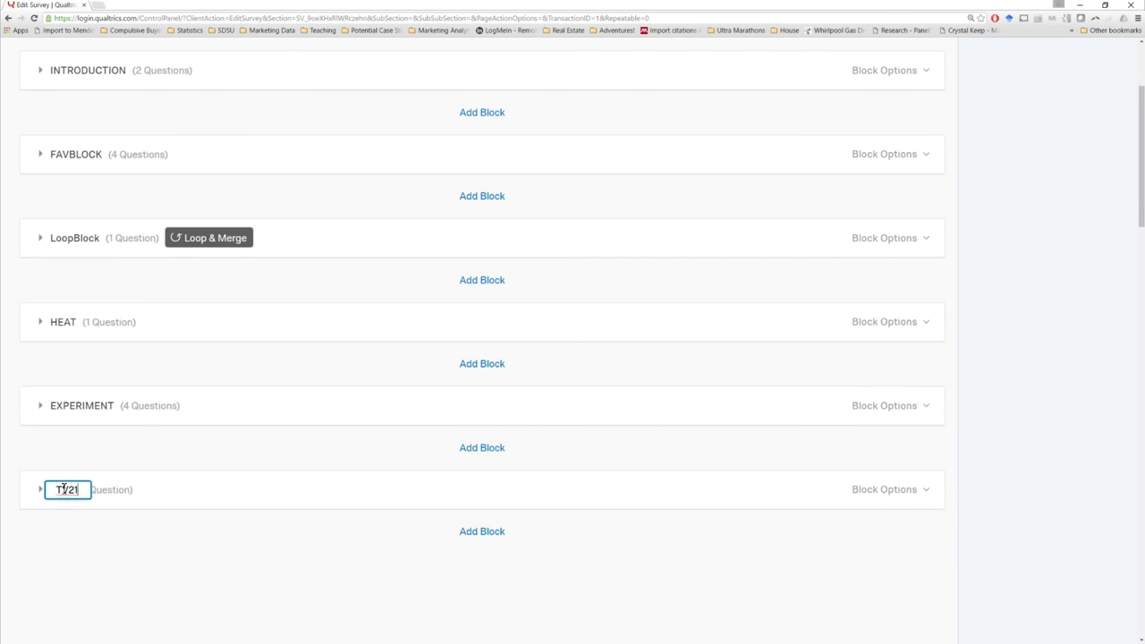
key(Left)
key(Left)
key(Return)
scroll(305, 567, up, 2)
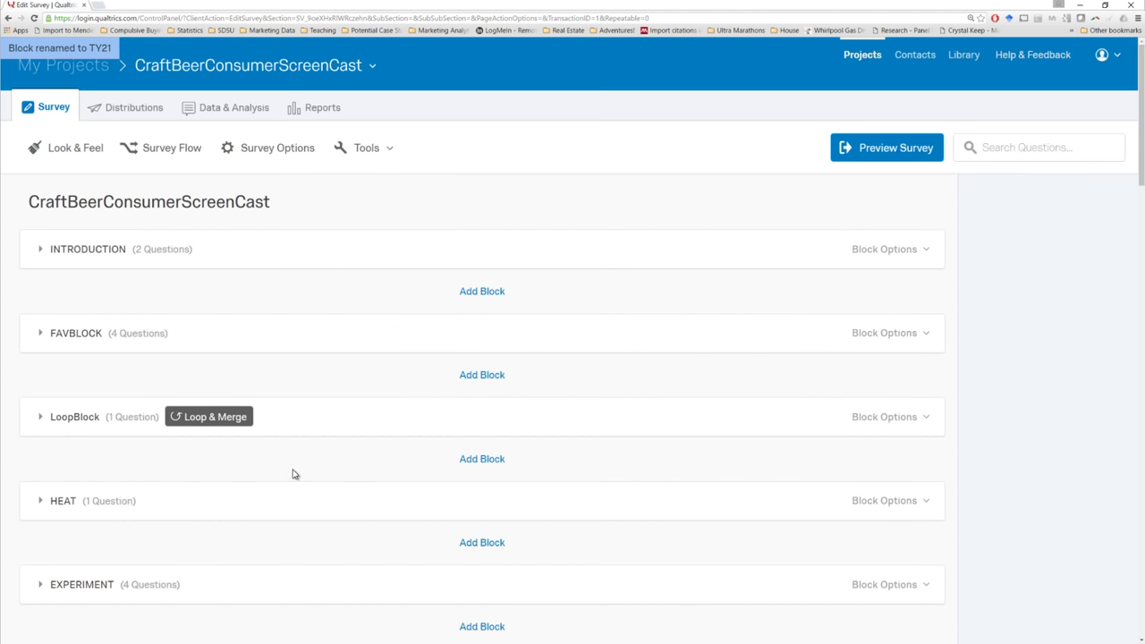
Step: Add a branch below the INTRODUCTION block in the Survey Flow, conditioned on the SCREENER question's Under 21 choice being Selected
click(173, 153)
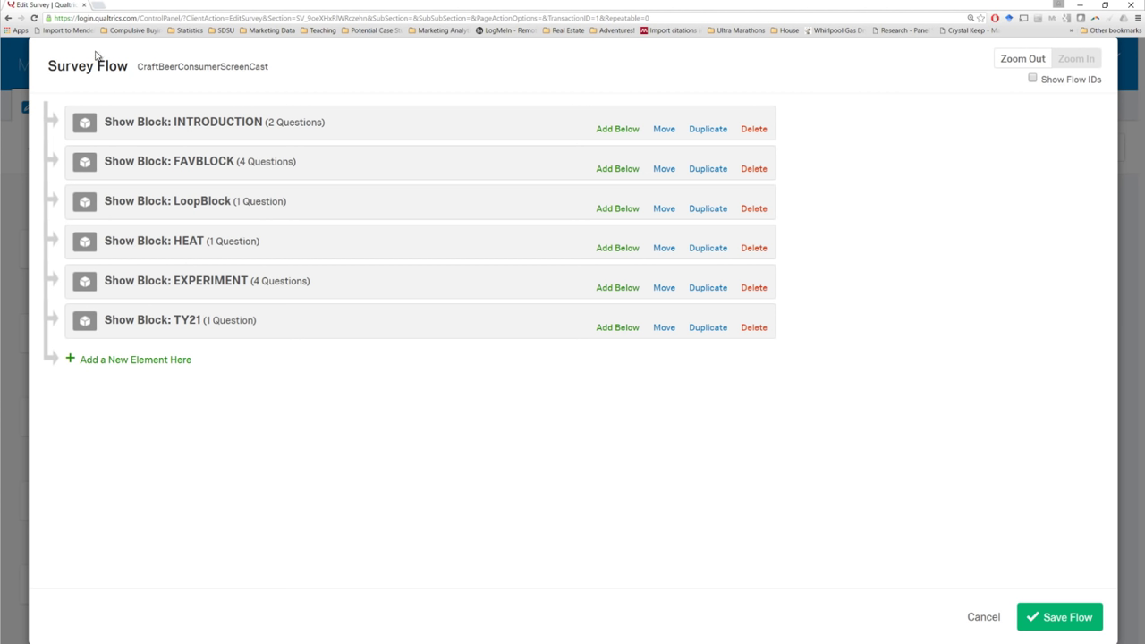
click(620, 131)
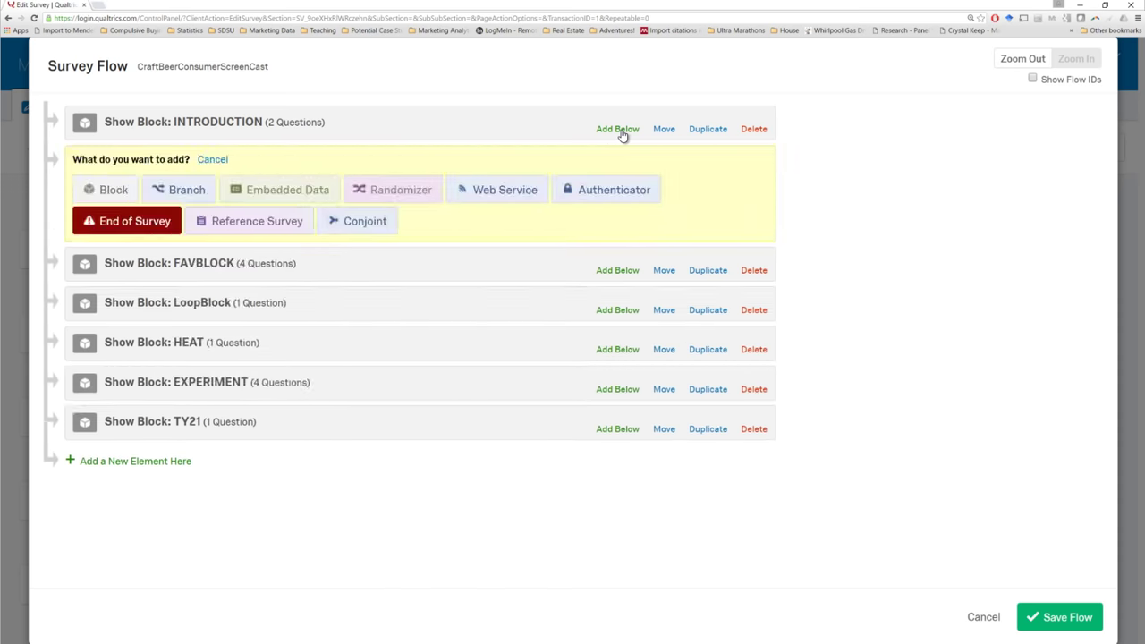
click(185, 192)
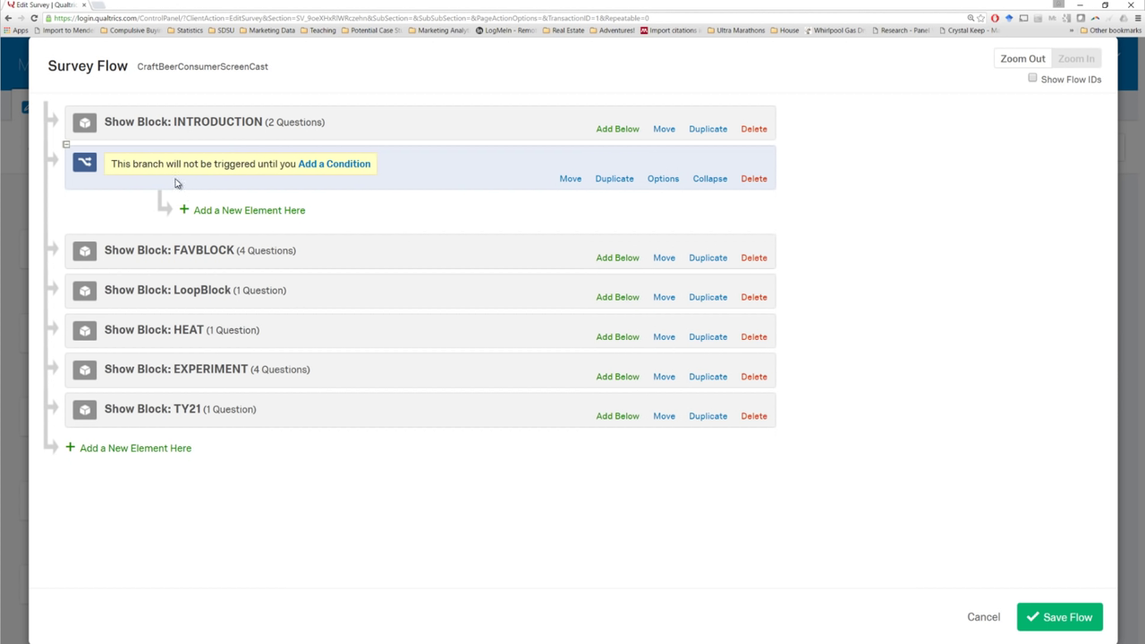
click(348, 168)
click(231, 191)
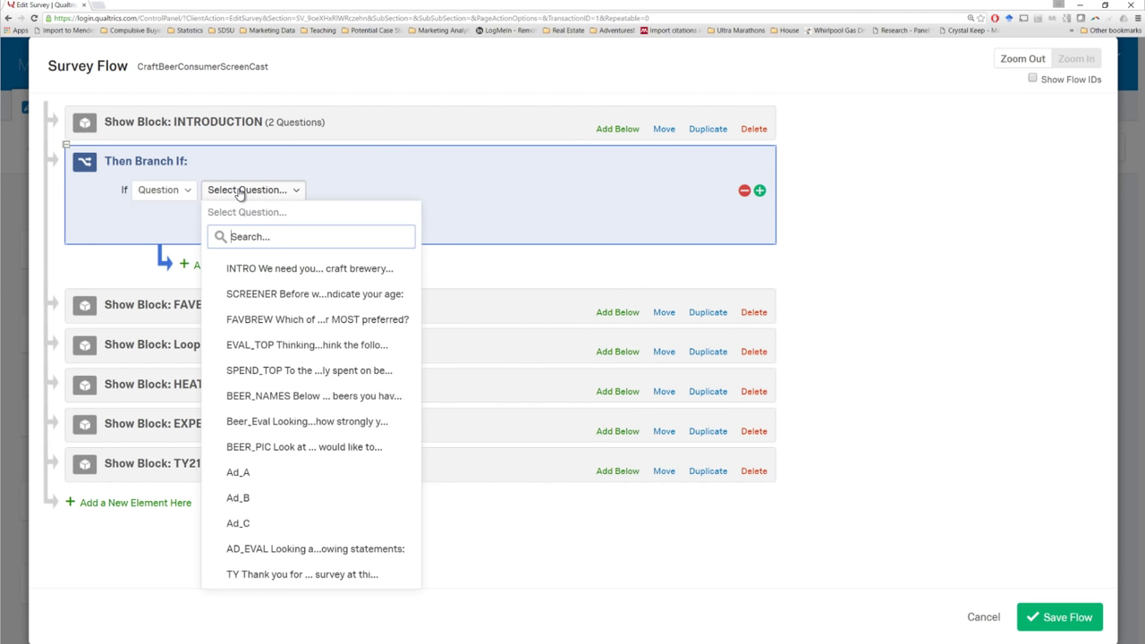
click(251, 295)
click(447, 190)
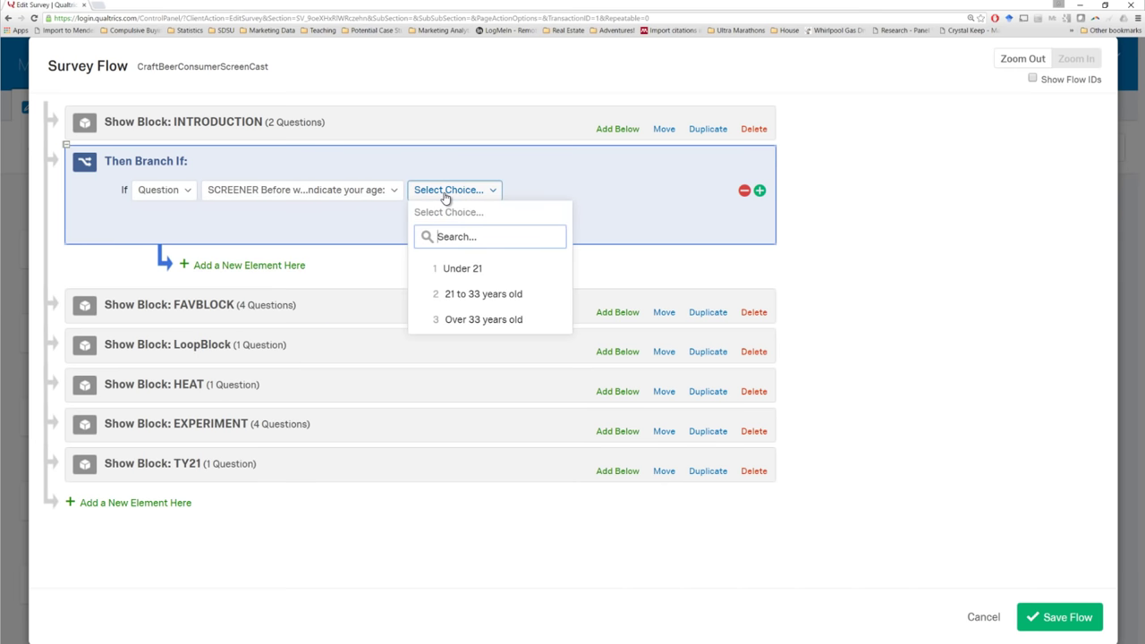
click(465, 270)
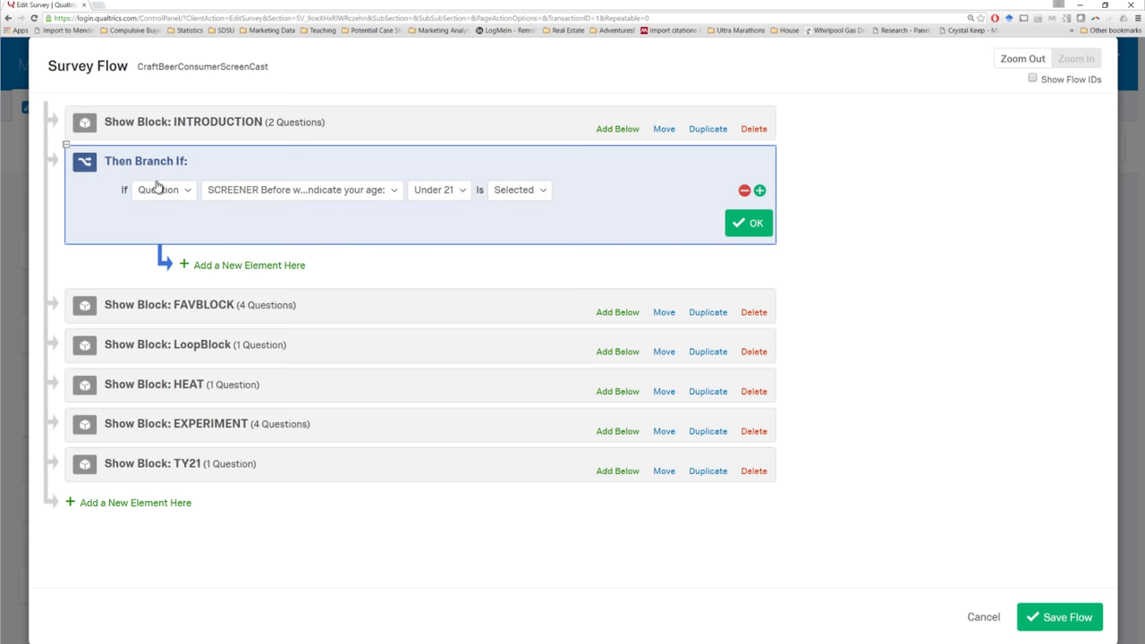
Step: Show the TY21 block under the Under 21 branch, followed by an End of Survey element
click(231, 265)
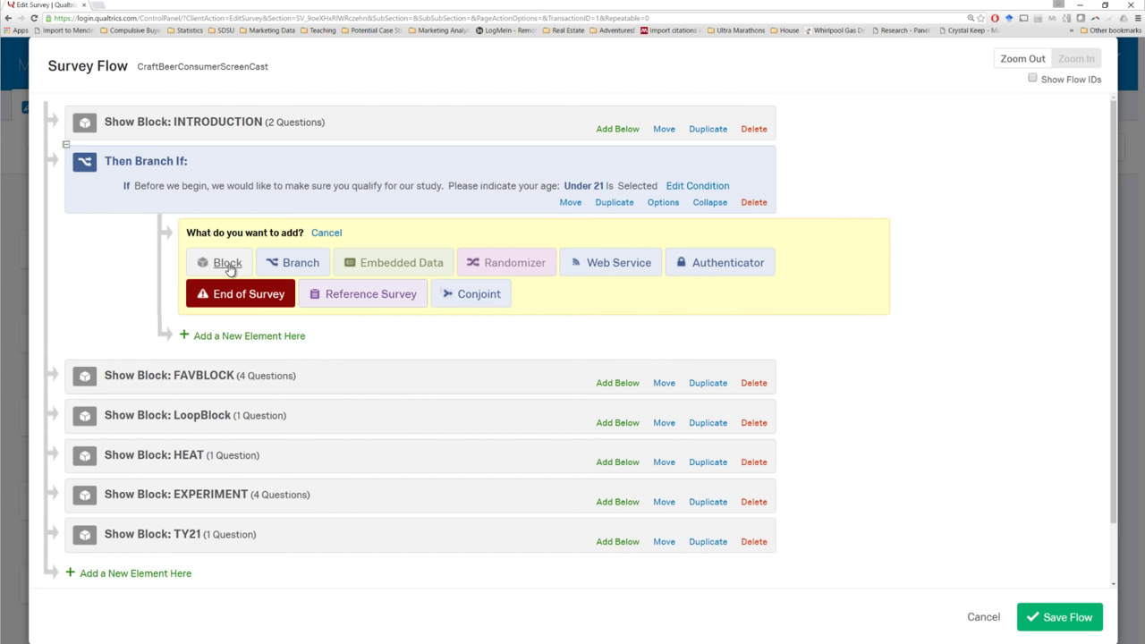
click(229, 263)
click(323, 238)
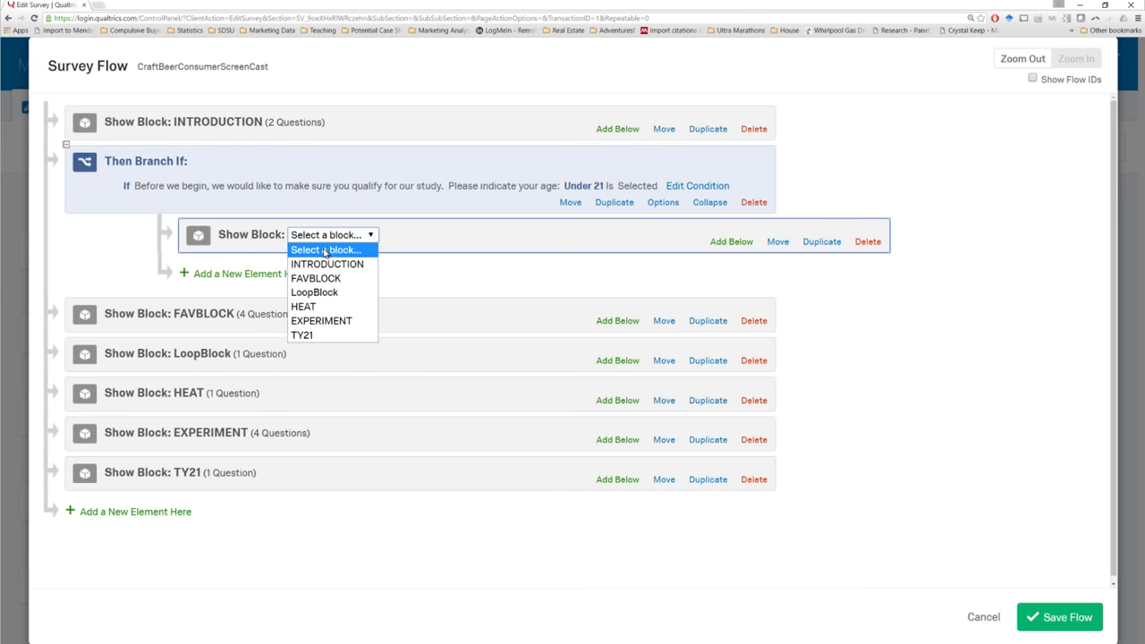
click(322, 336)
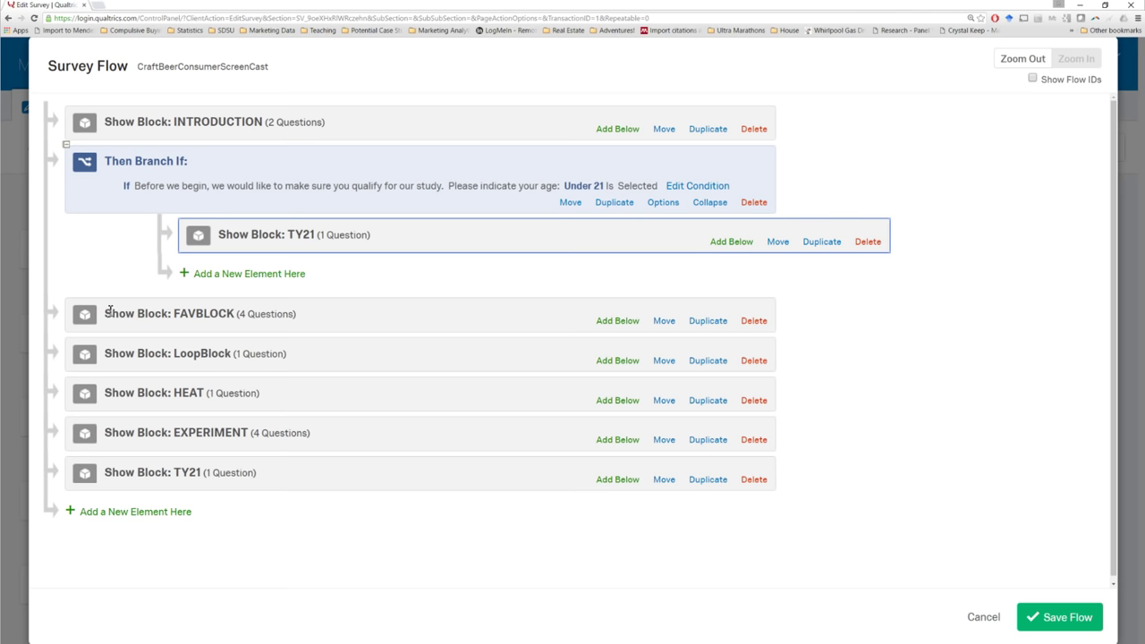
click(247, 274)
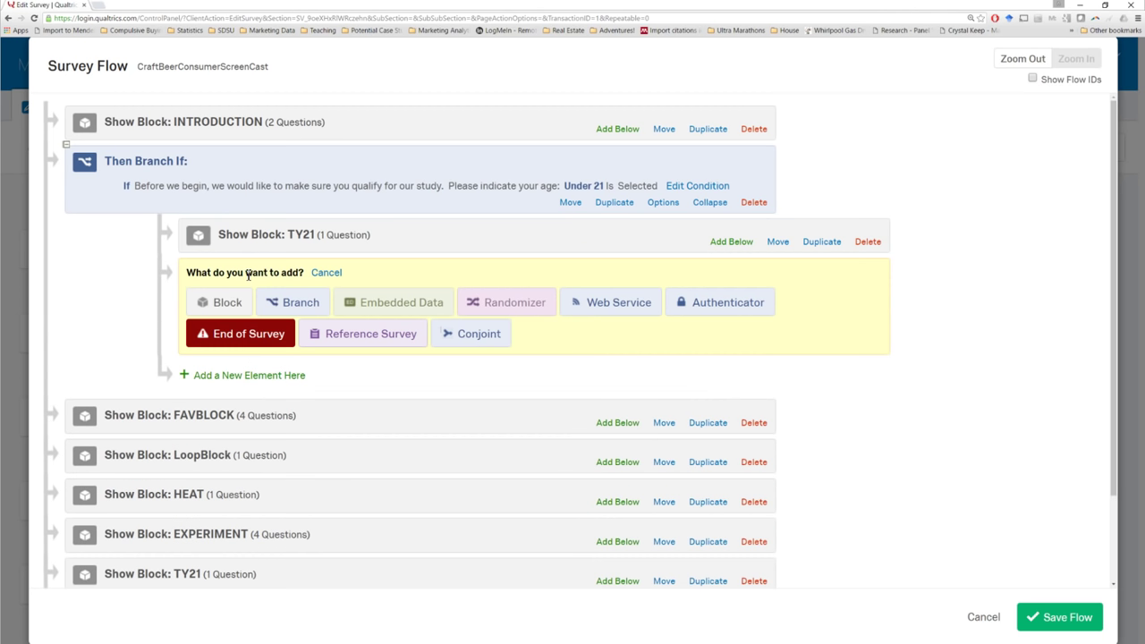
click(246, 338)
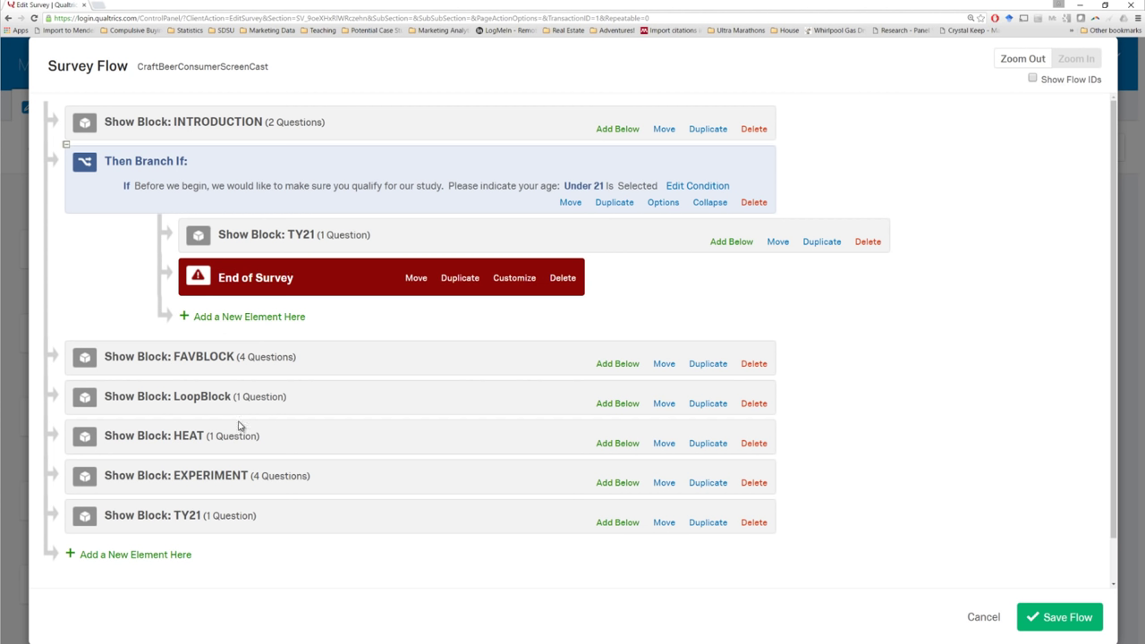
Step: Add another branch below the INTRODUCTION block, conditioned on the SCREENER question's Over 33 years old choice being Selected
click(619, 130)
click(187, 191)
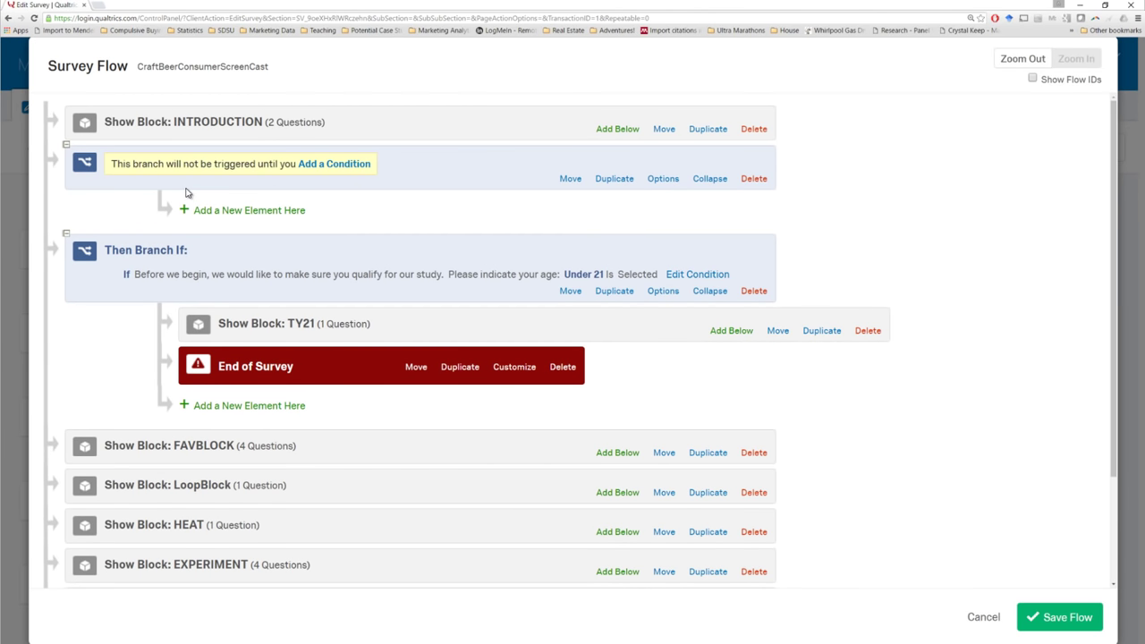
click(348, 164)
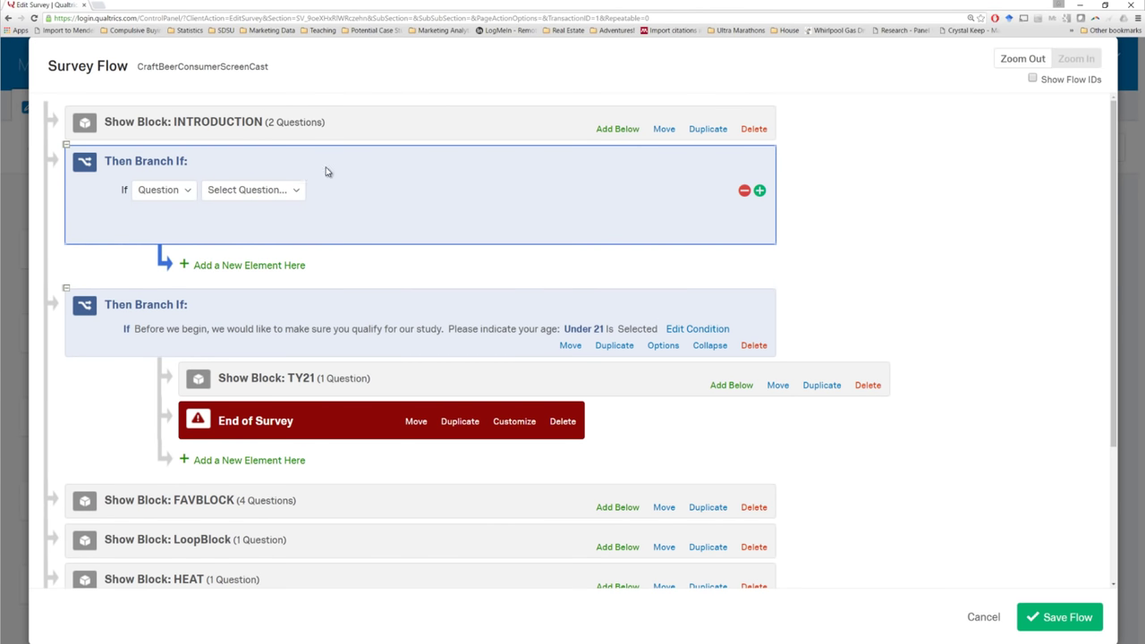
click(232, 201)
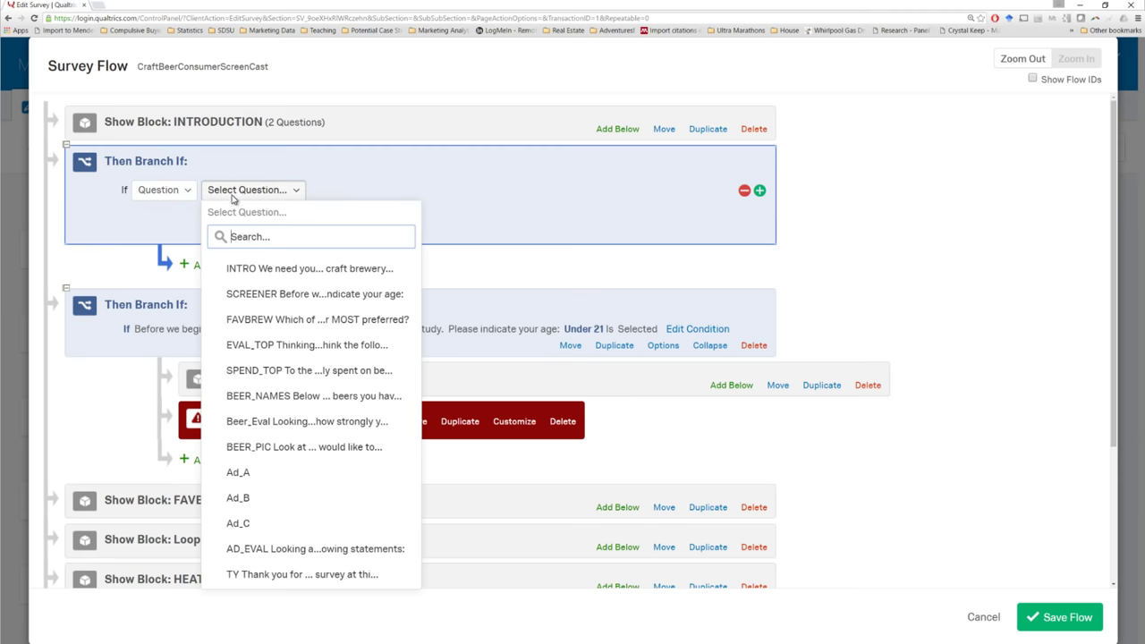
click(254, 293)
click(453, 191)
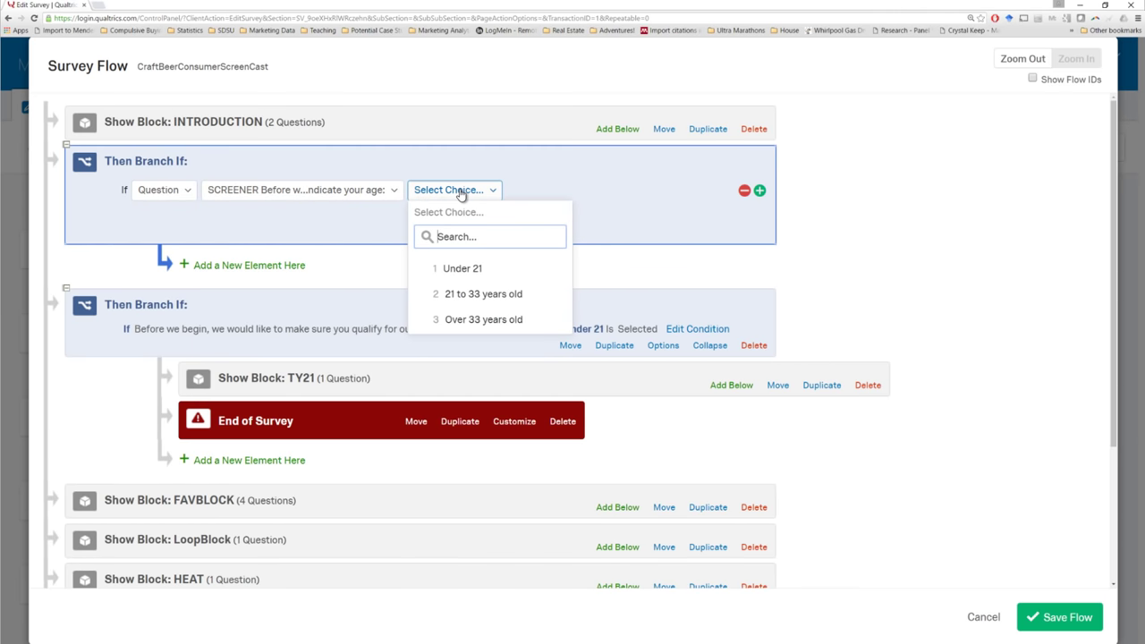
click(479, 322)
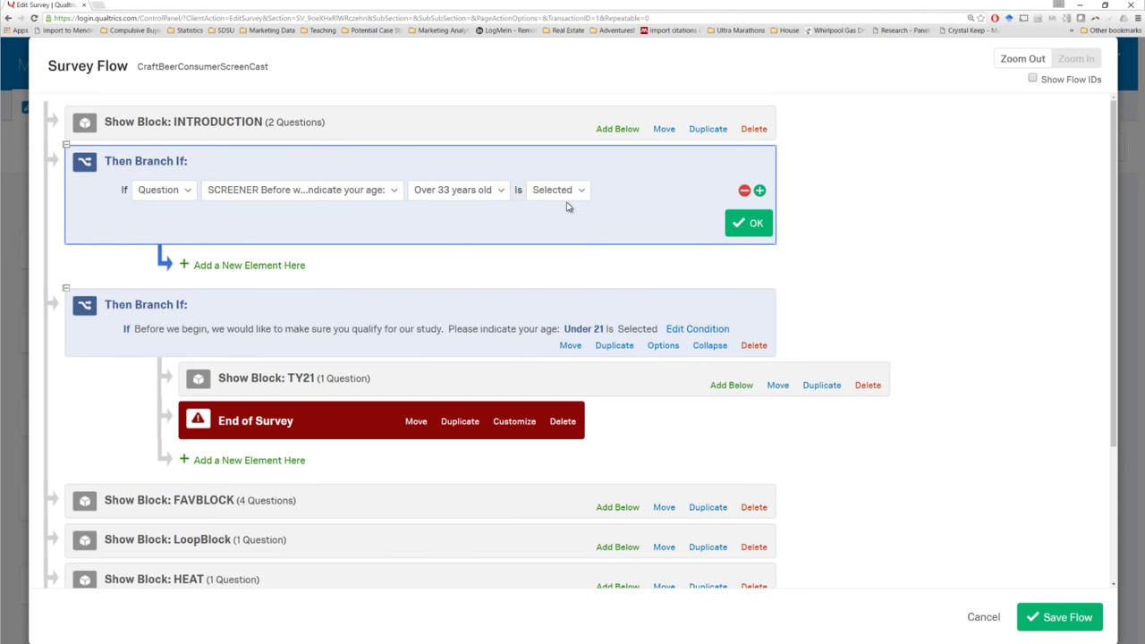
click(756, 225)
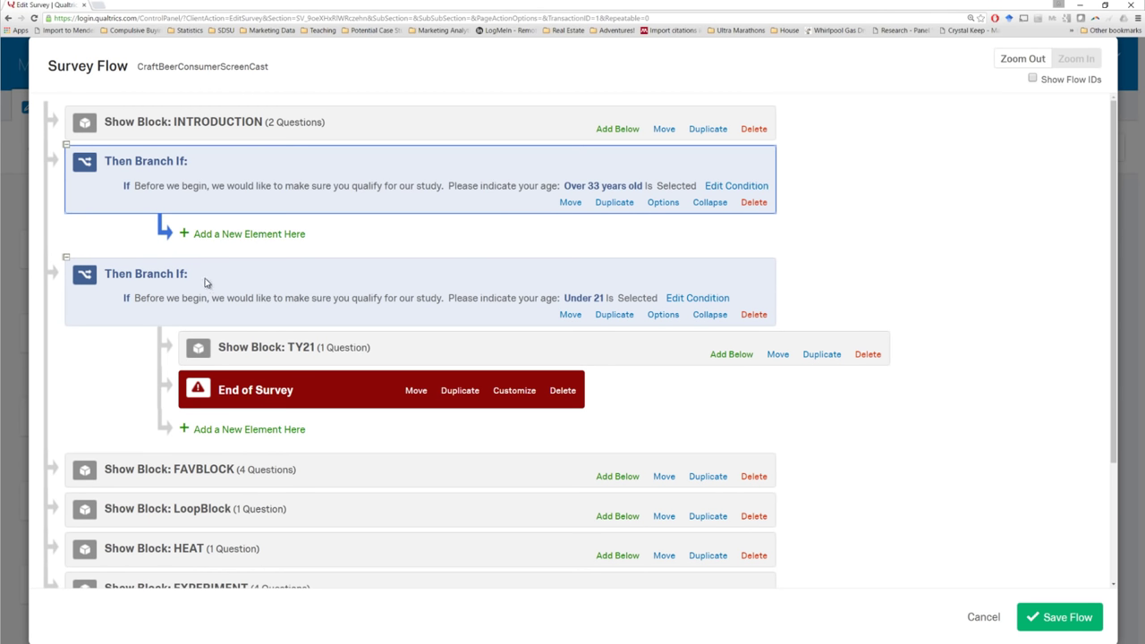
Step: Show the HEAT block under the Over 33 years old branch
click(252, 235)
click(231, 261)
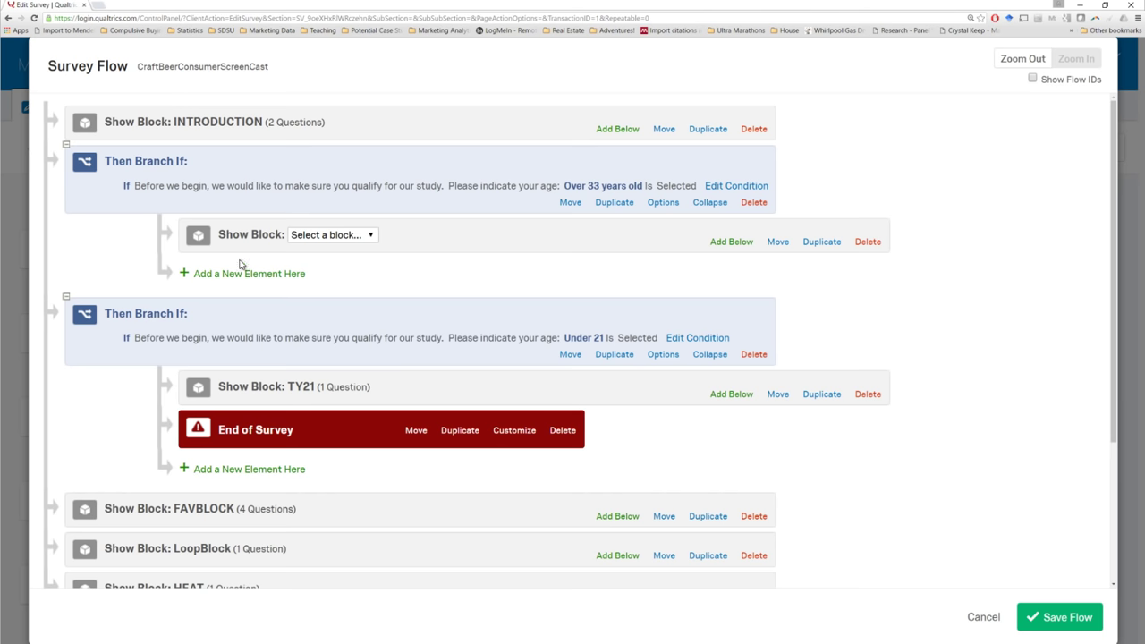
click(319, 238)
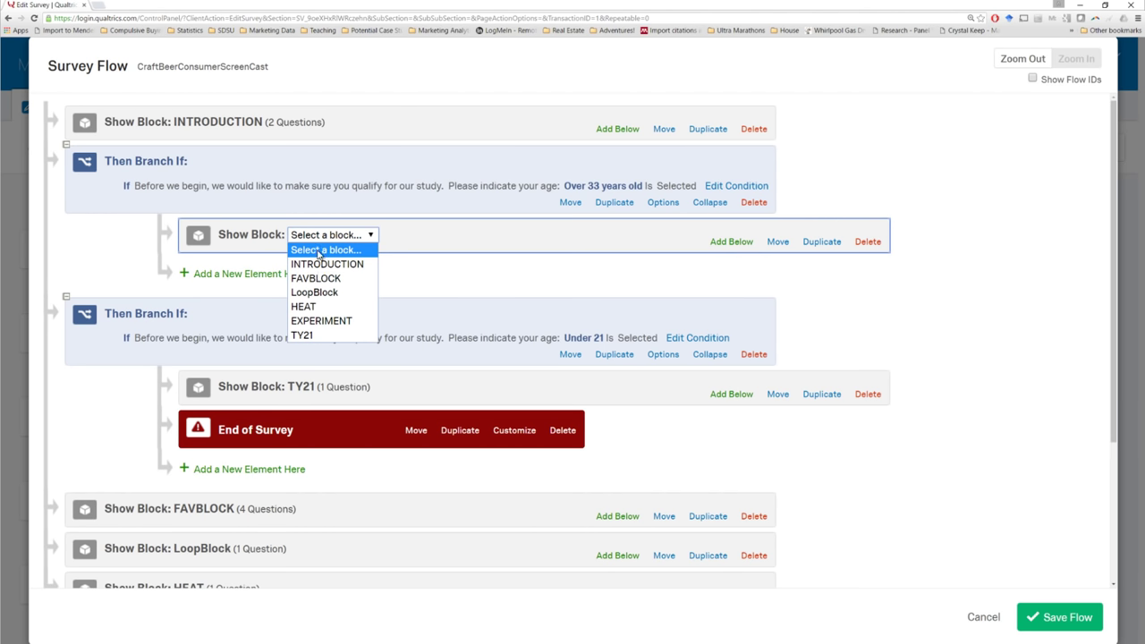
click(319, 306)
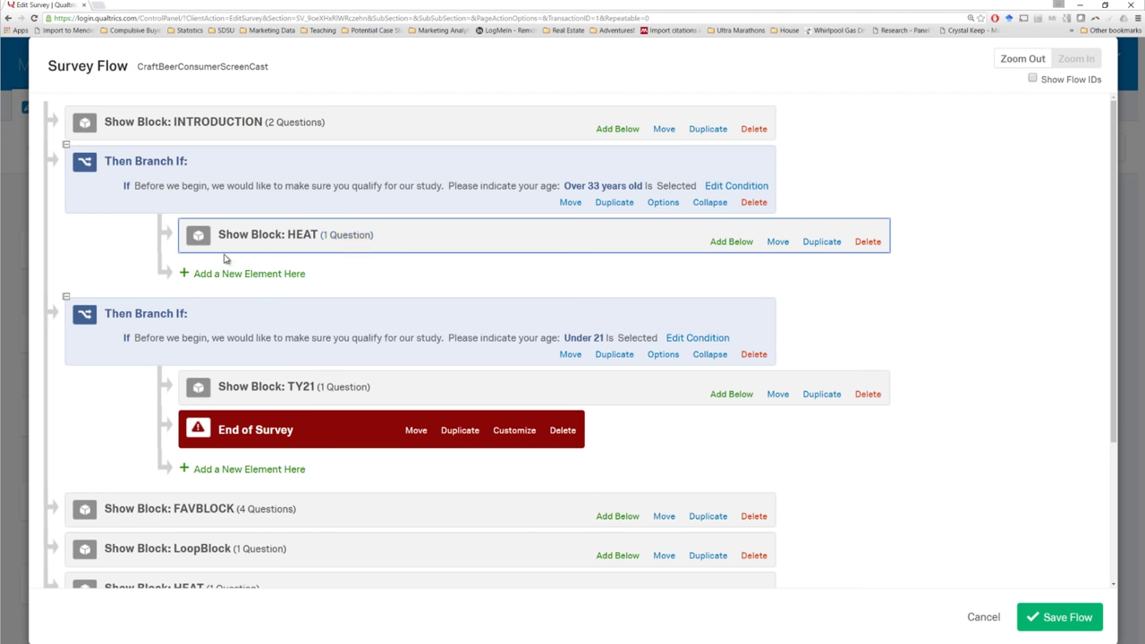
Step: Add the EXPERIMENT block below HEAT in the Over 33 years old branch, followed by an End of Survey element
click(244, 274)
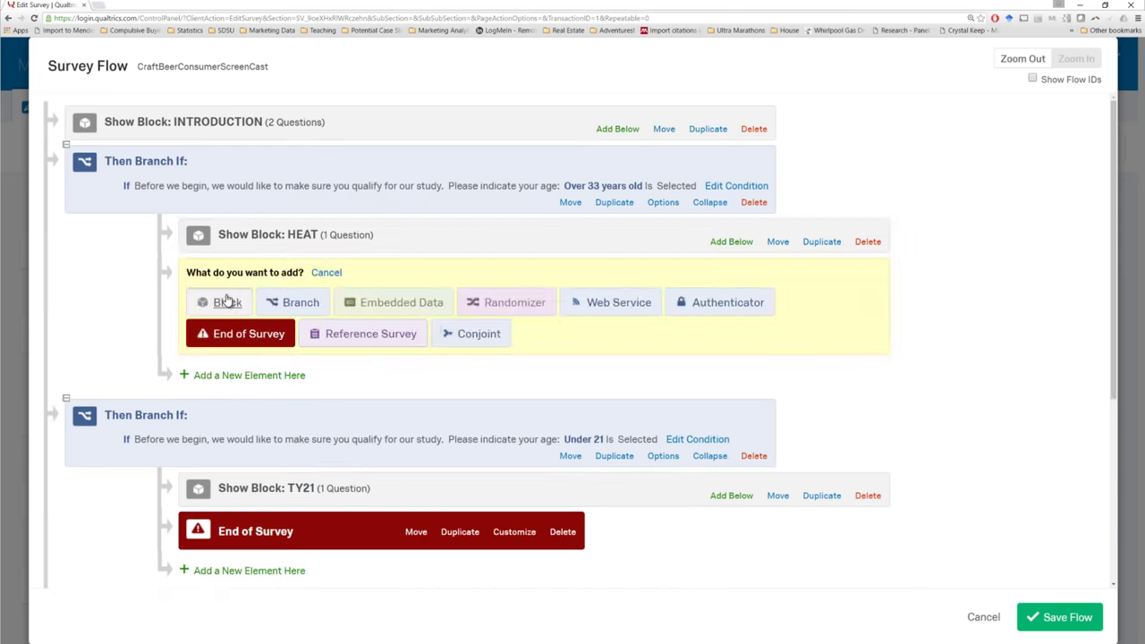
click(227, 302)
click(325, 275)
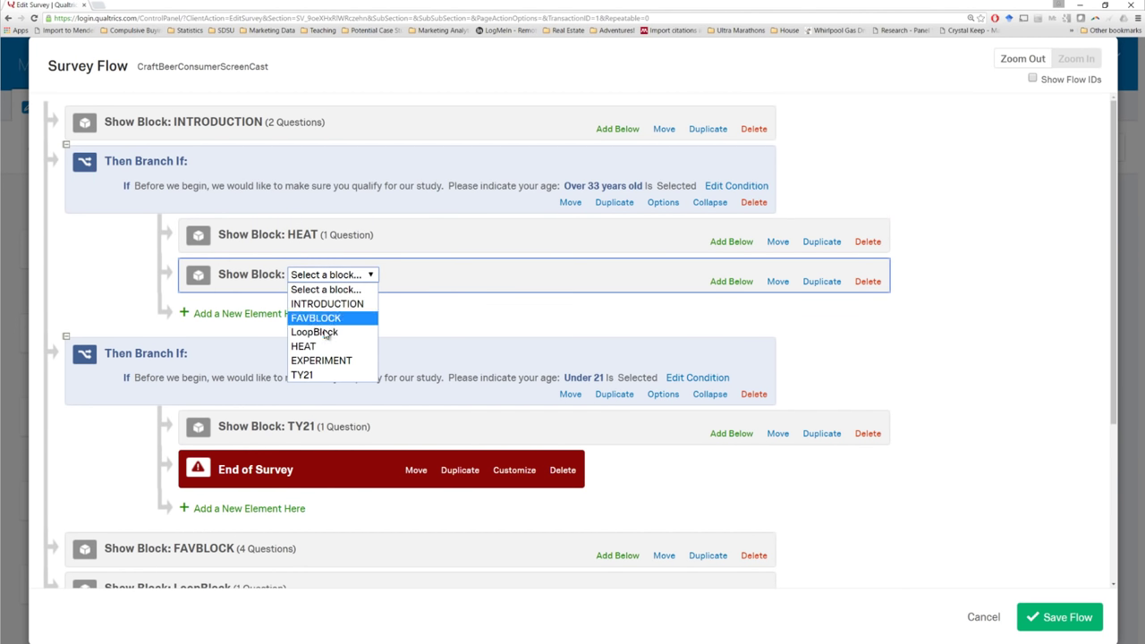
click(324, 361)
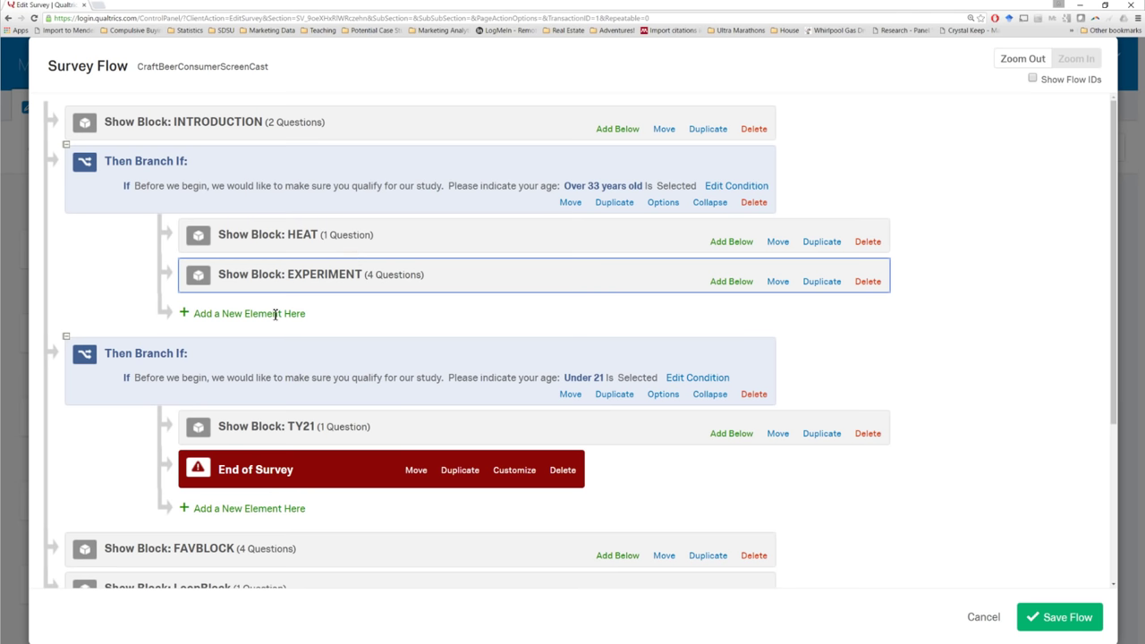
click(275, 315)
click(247, 382)
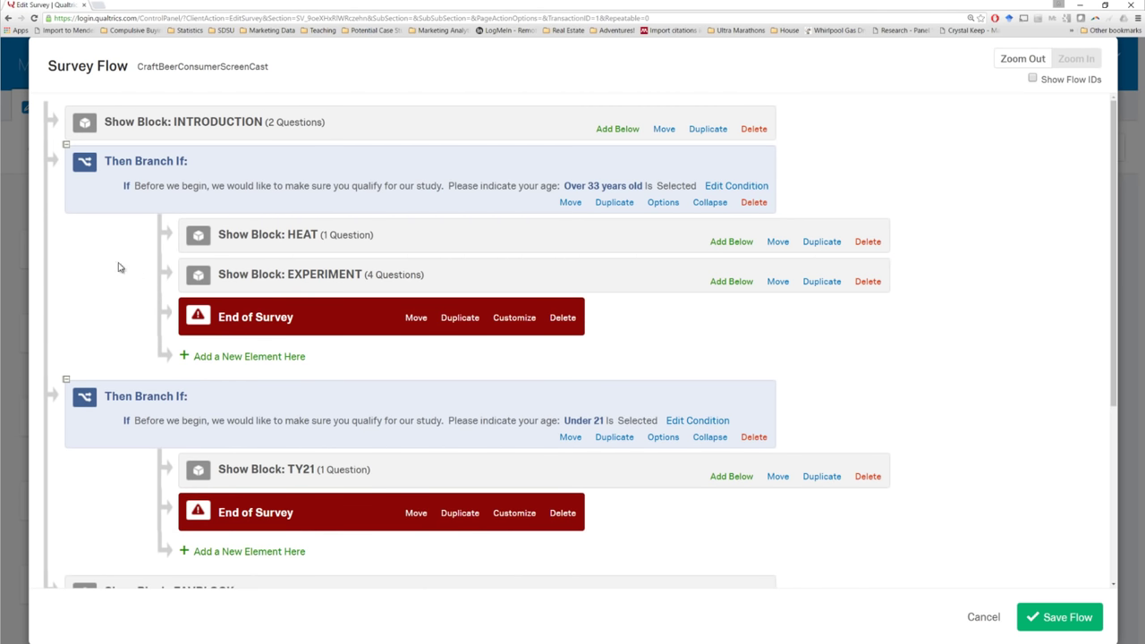
Step: Remove the standalone TY21 block from the end of the main flow and put an End of Survey element after EXPERIMENT
scroll(115, 280, down, 1)
scroll(127, 265, up, 1)
scroll(153, 170, down, 3)
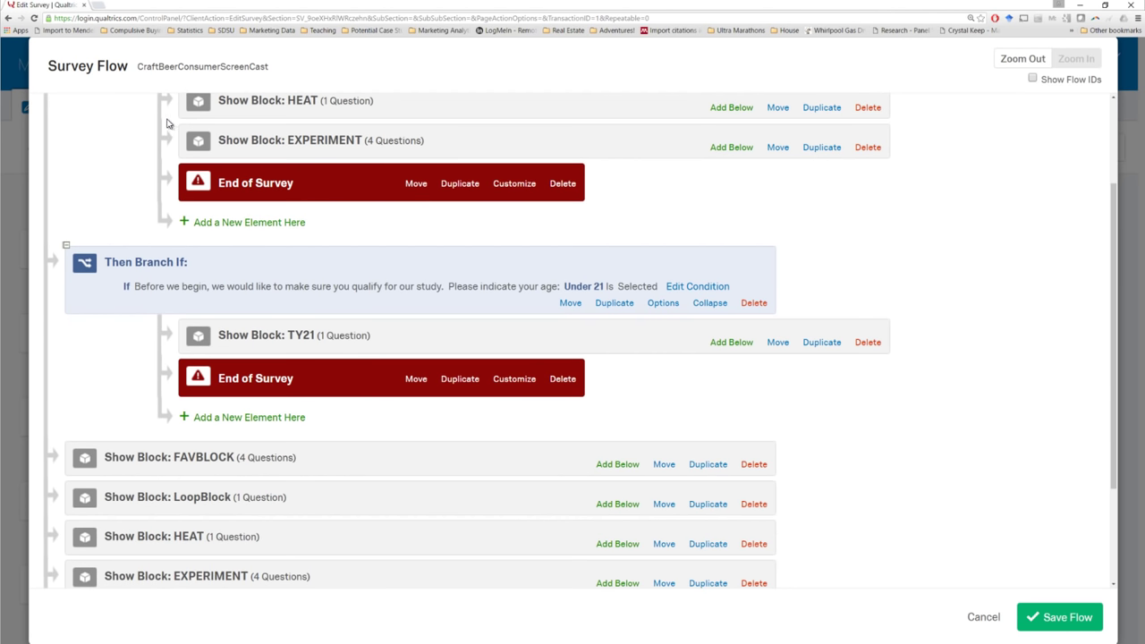
scroll(195, 461, down, 3)
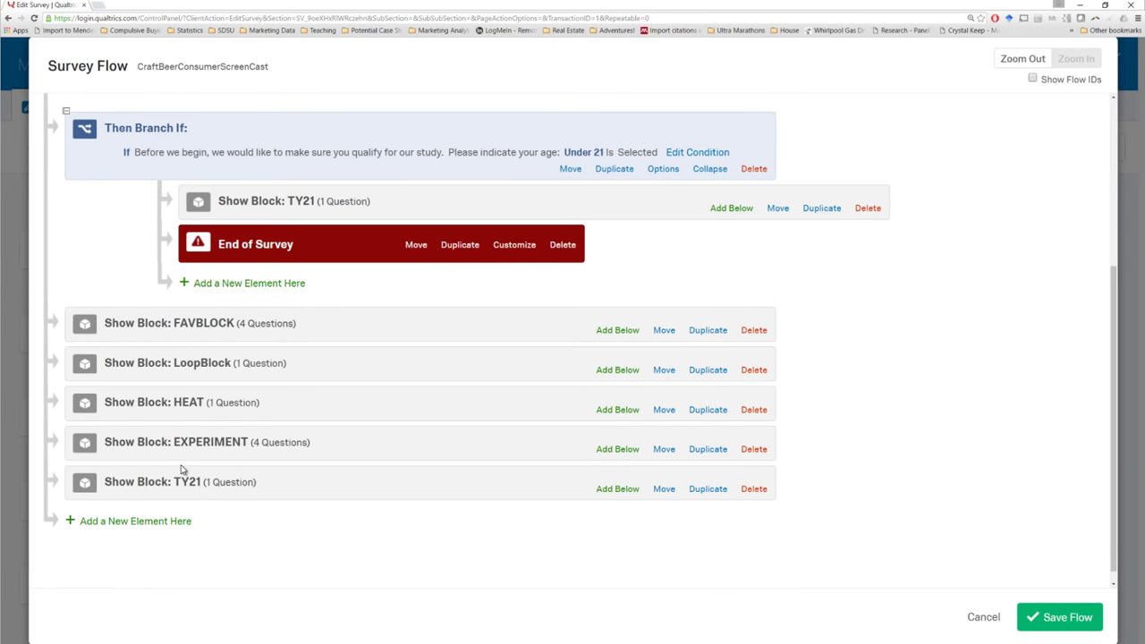
click(754, 488)
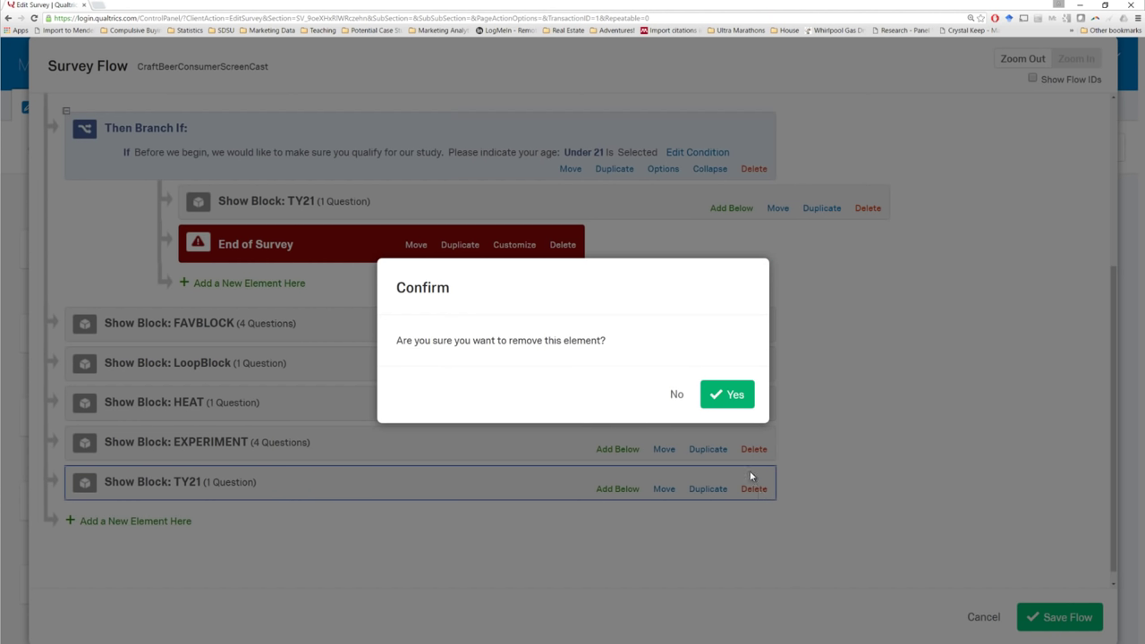
click(738, 400)
click(143, 506)
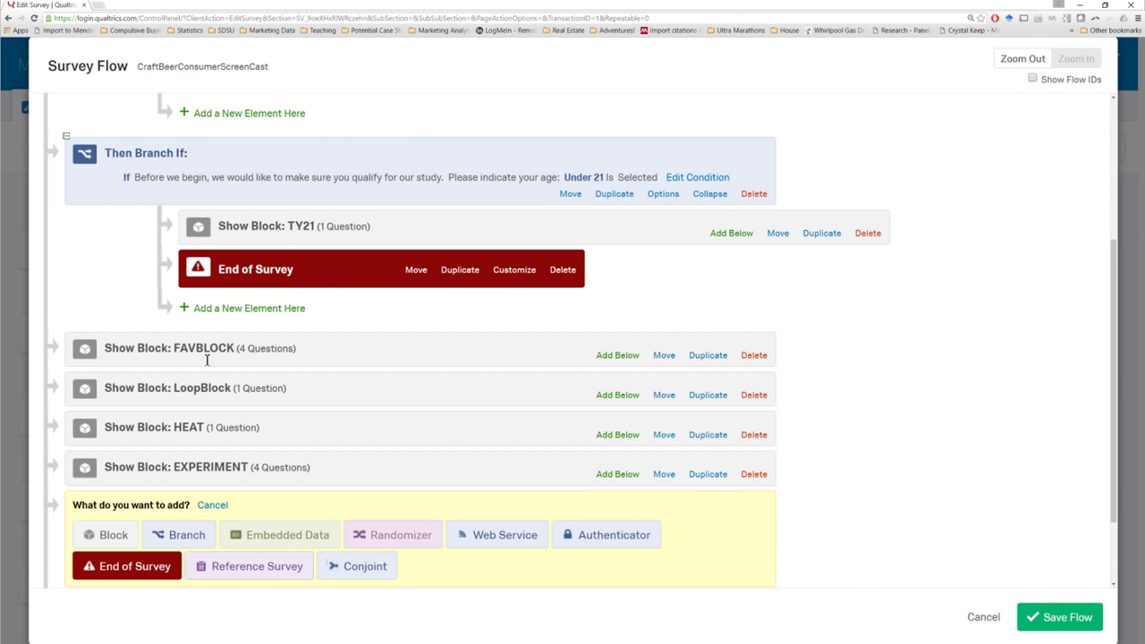
click(134, 566)
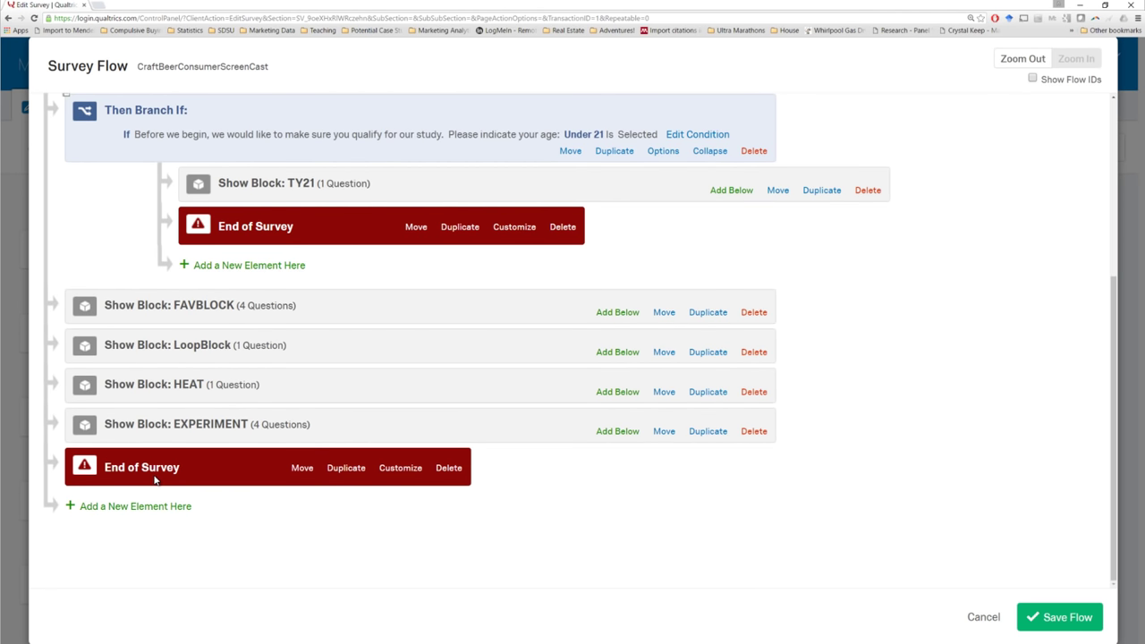
Step: Review the completed Survey Flow from INTRODUCTION to the final End of Survey, and save the flow
scroll(721, 537, up, 1)
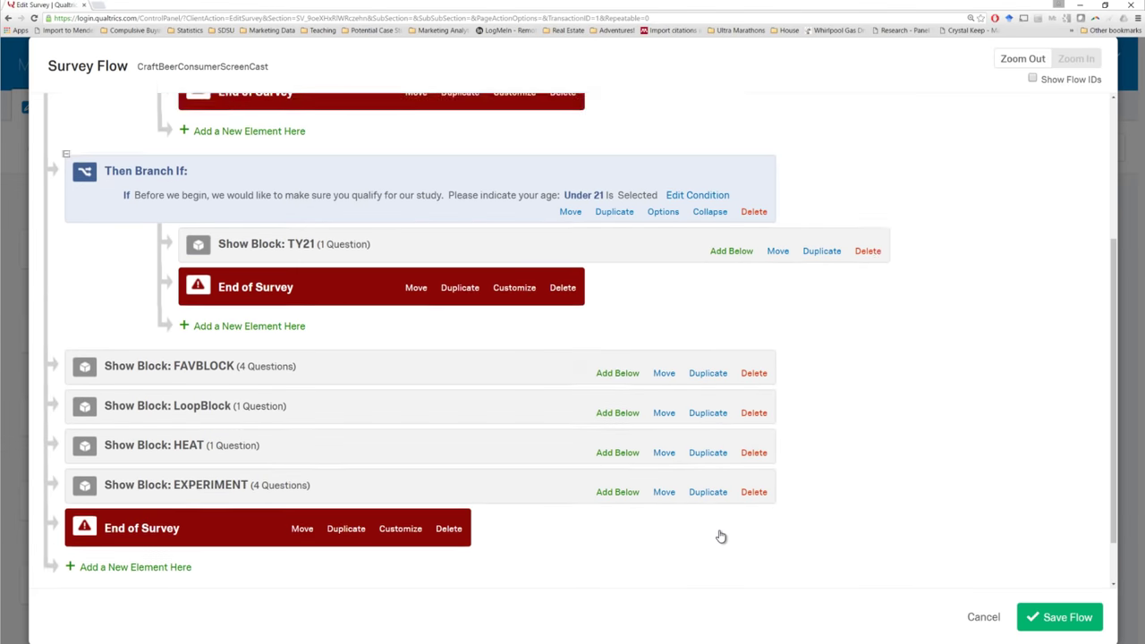
scroll(721, 536, up, 4)
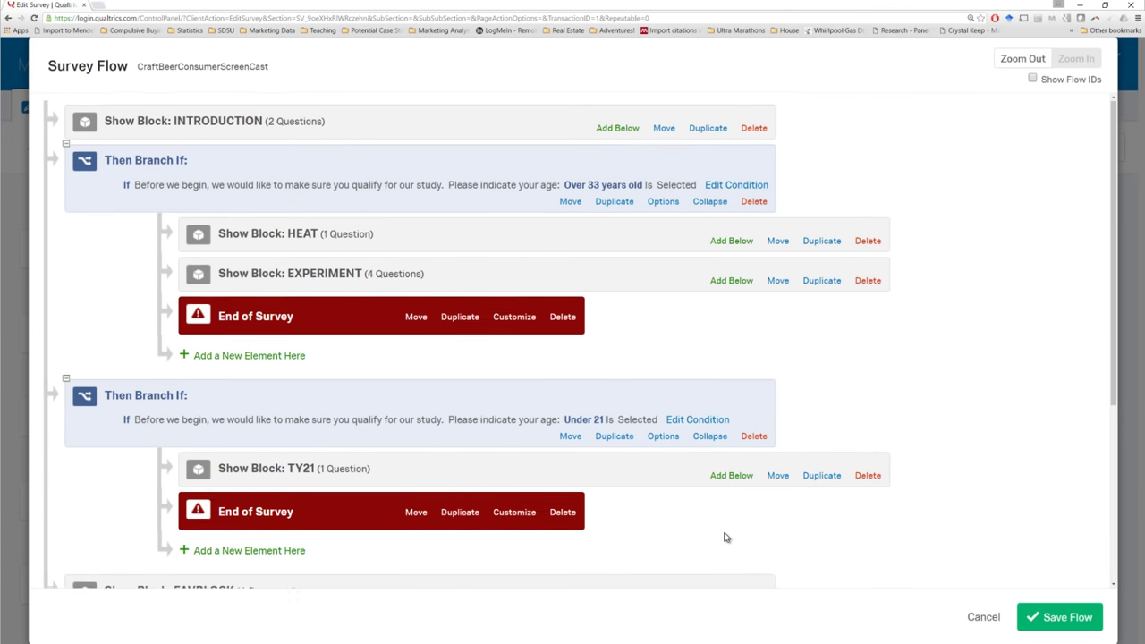
scroll(726, 537, down, 5)
scroll(724, 534, up, 4)
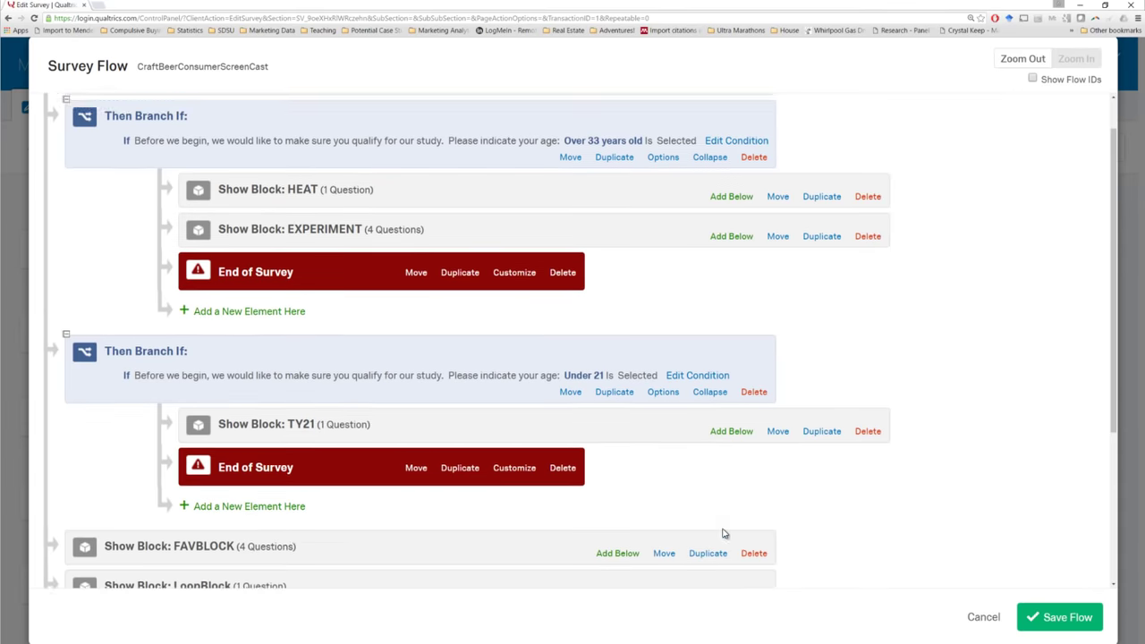
scroll(725, 534, up, 1)
scroll(686, 493, down, 2)
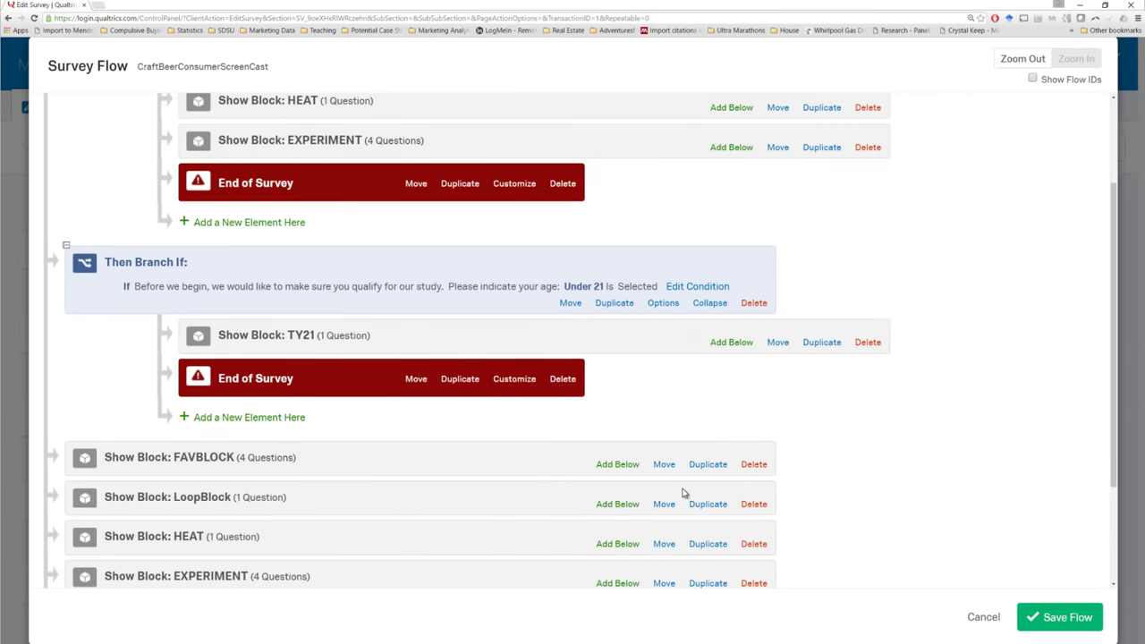
scroll(685, 493, down, 3)
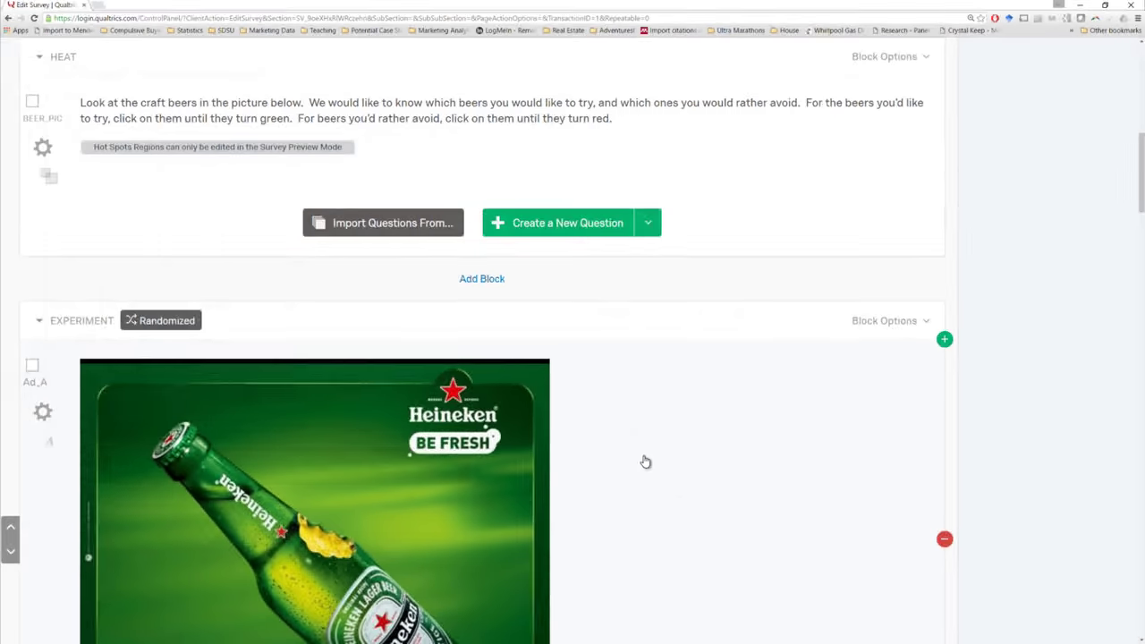
scroll(660, 460, up, 5)
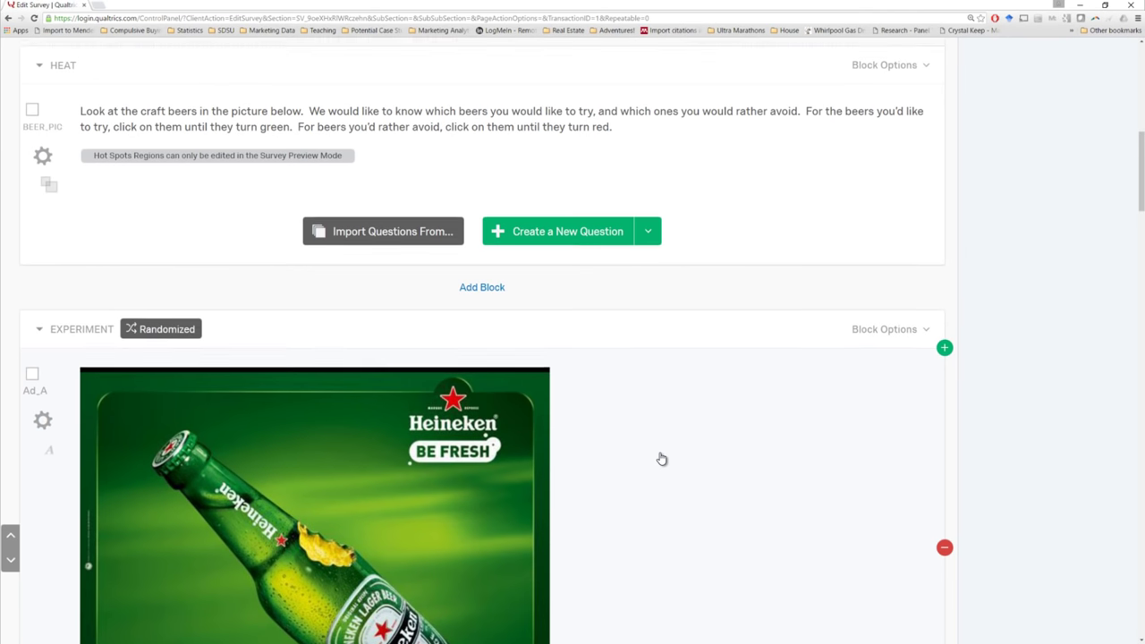
scroll(661, 458, up, 5)
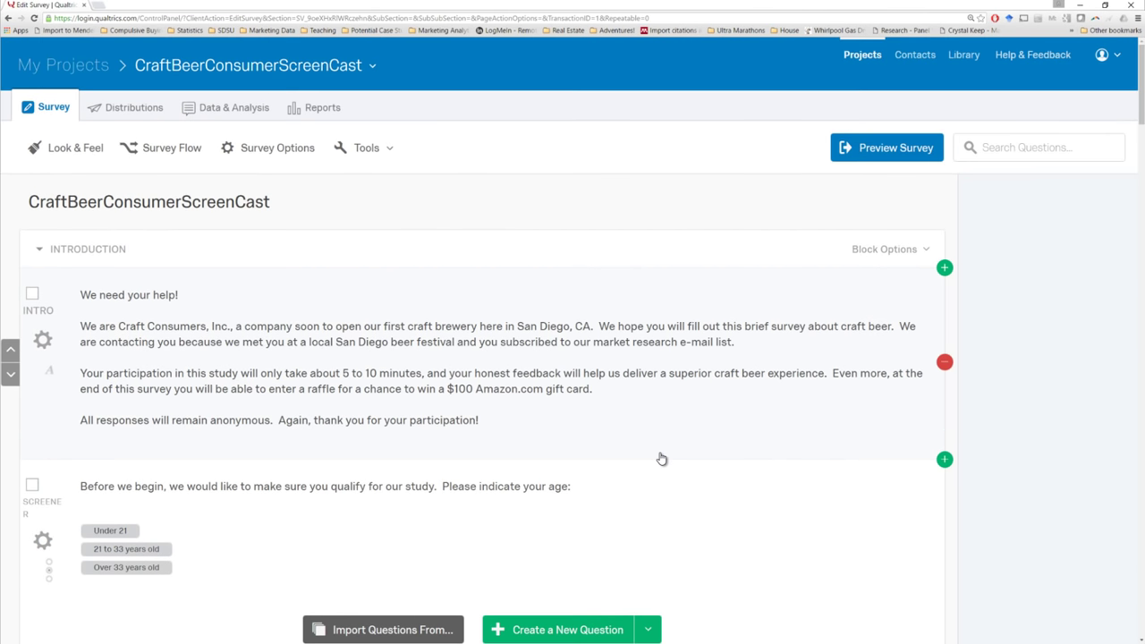